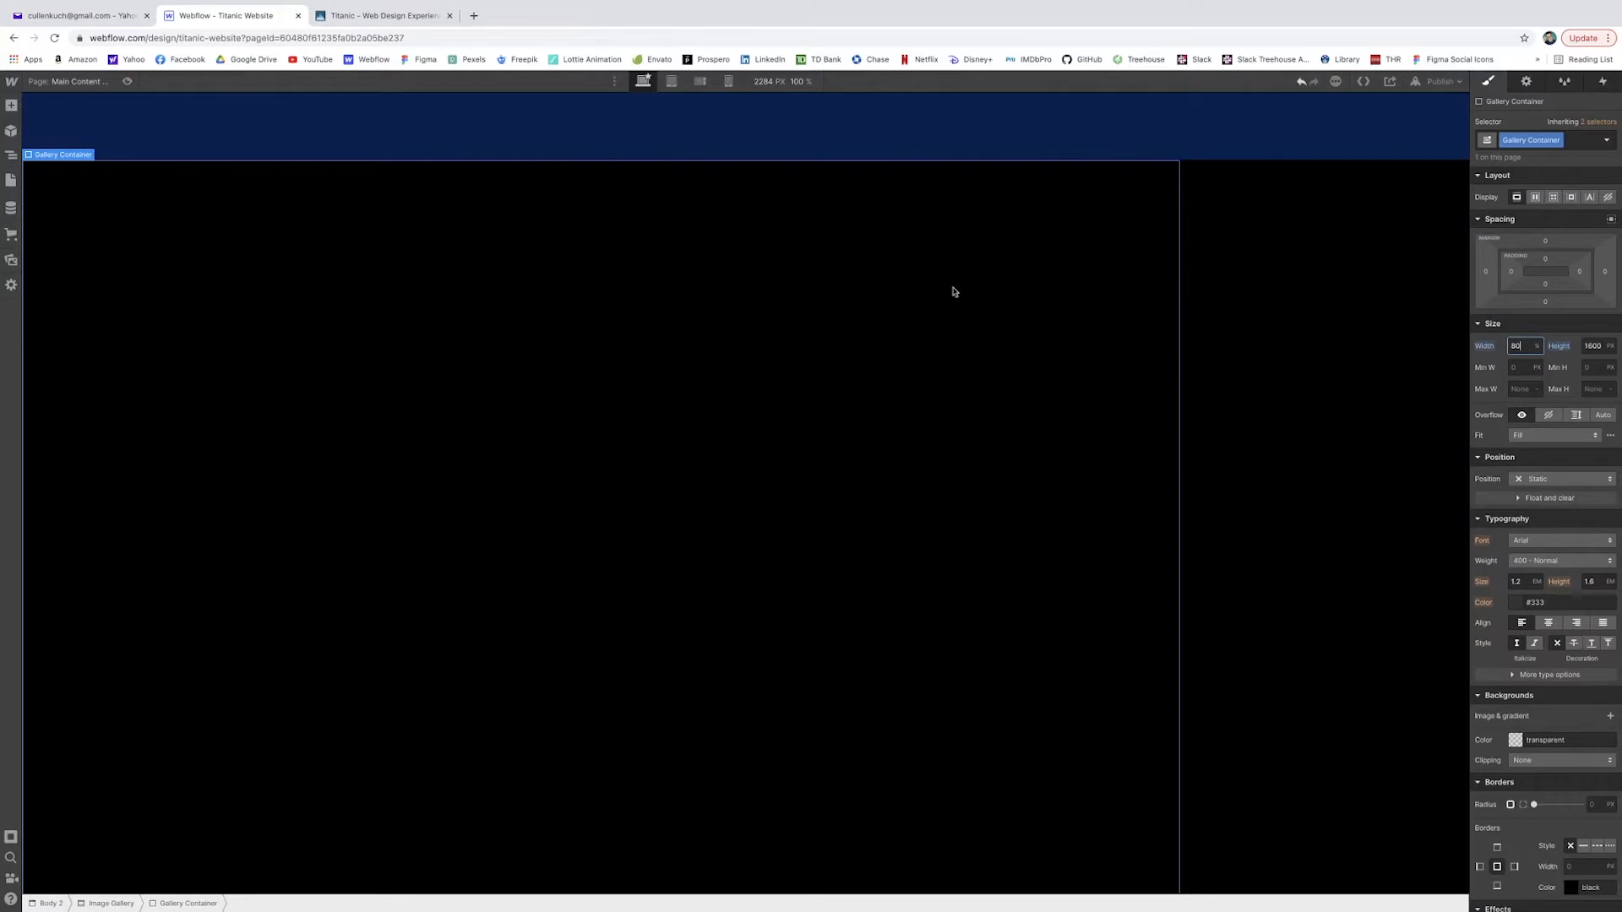
Set the Image Gallery section to a horizontal flex layout with its children centered on both axes
left_click(1308, 261)
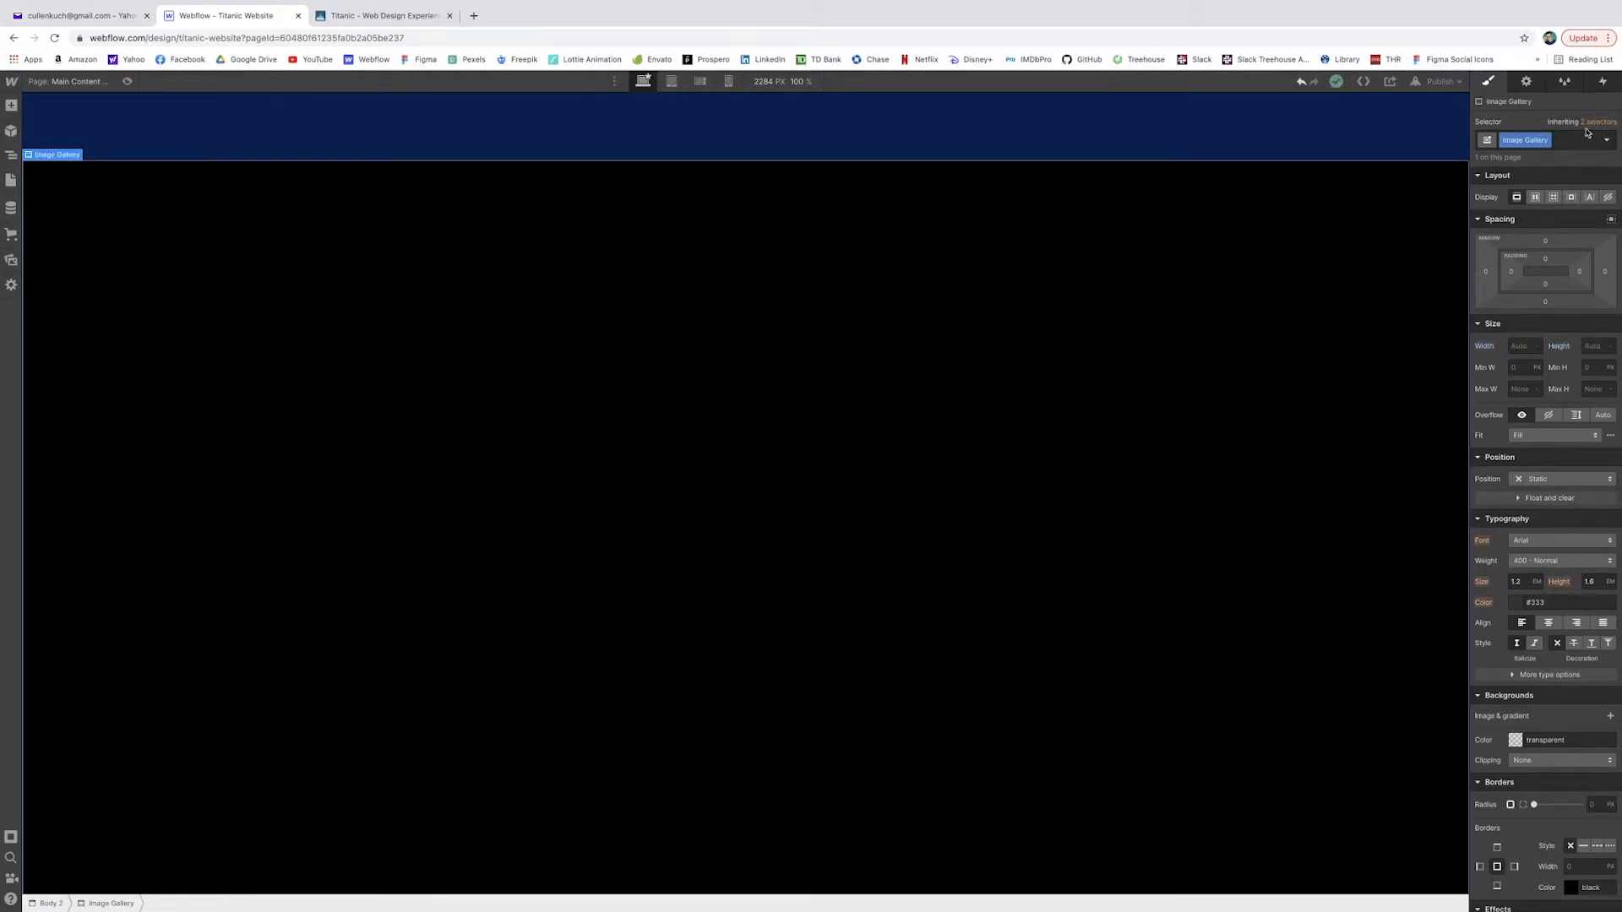
left_click(1535, 198)
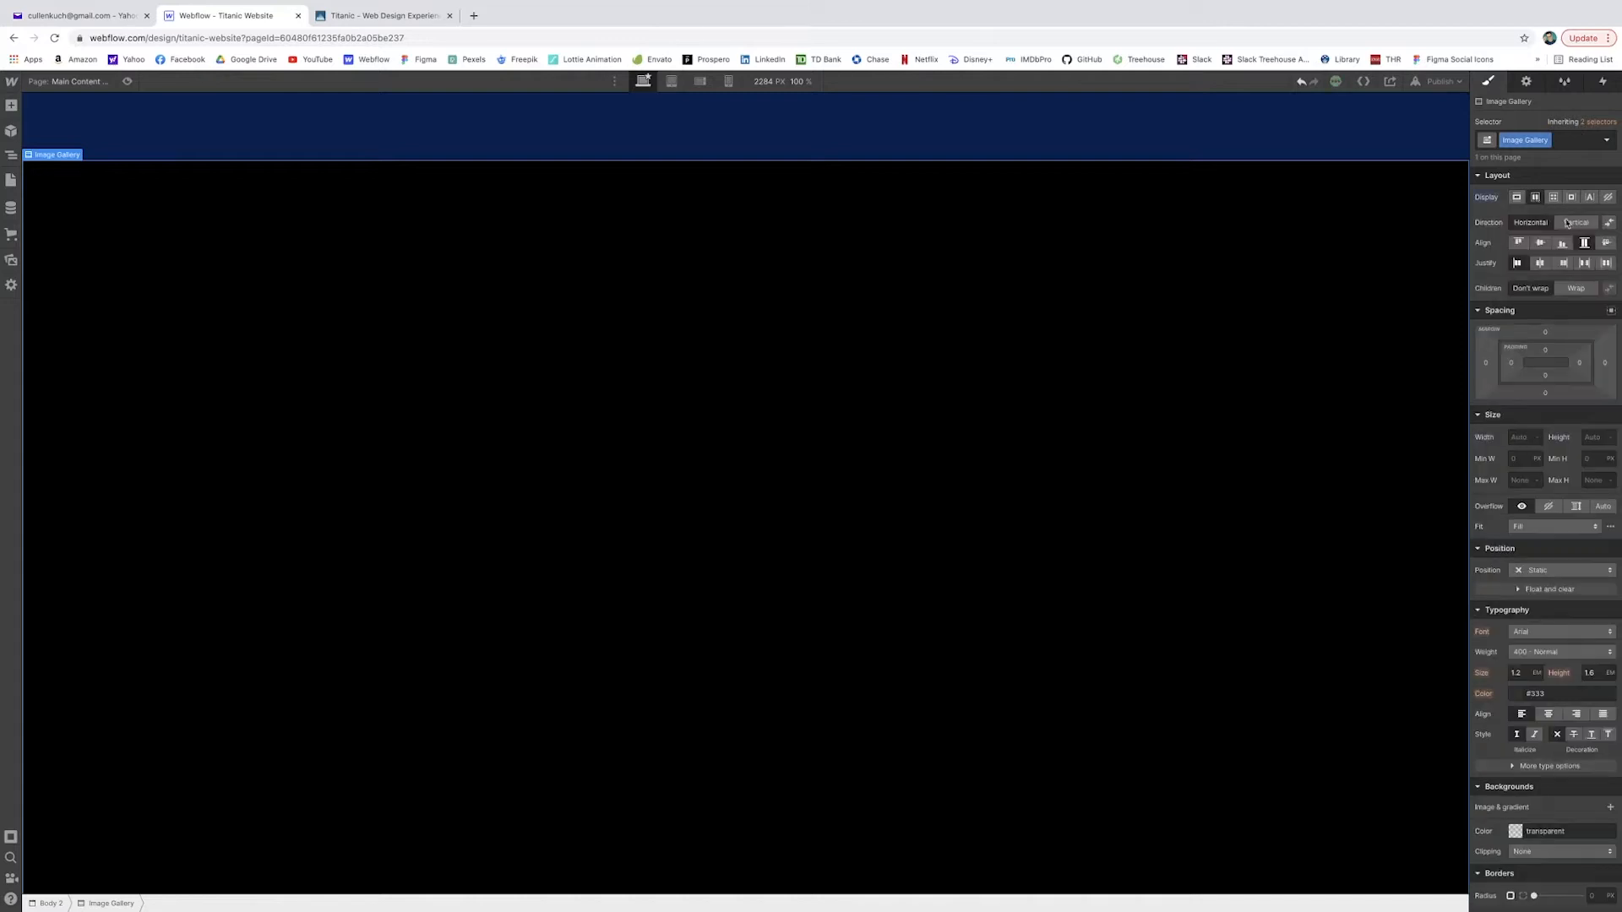
left_click(1540, 243)
left_click(1540, 263)
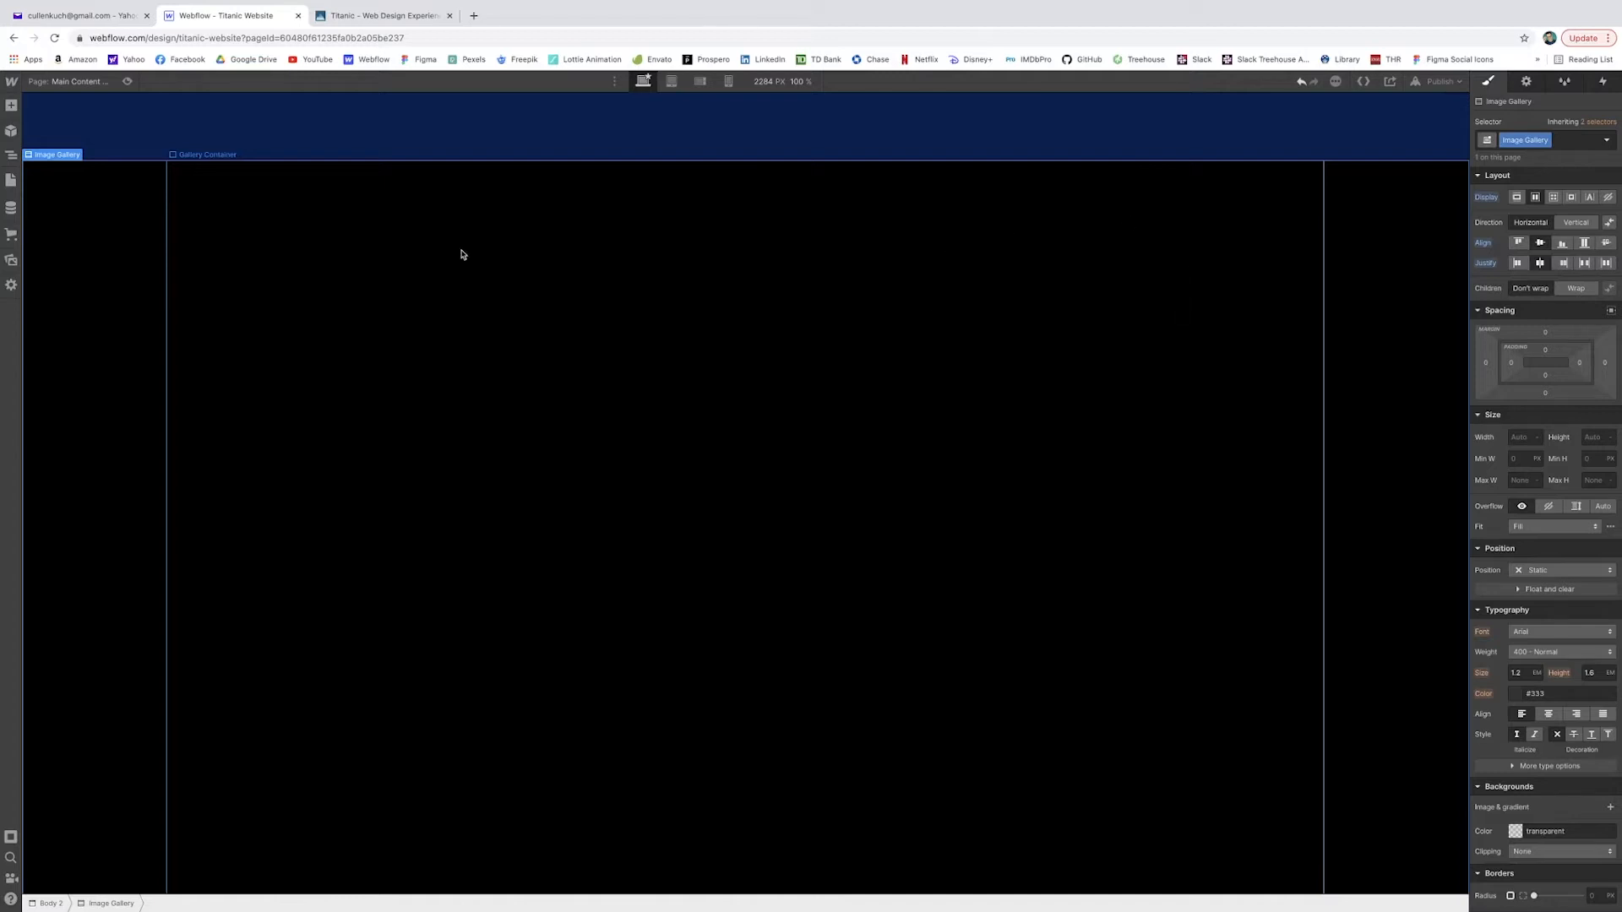
Insert a grid inside the Gallery Container
left_click(305, 203)
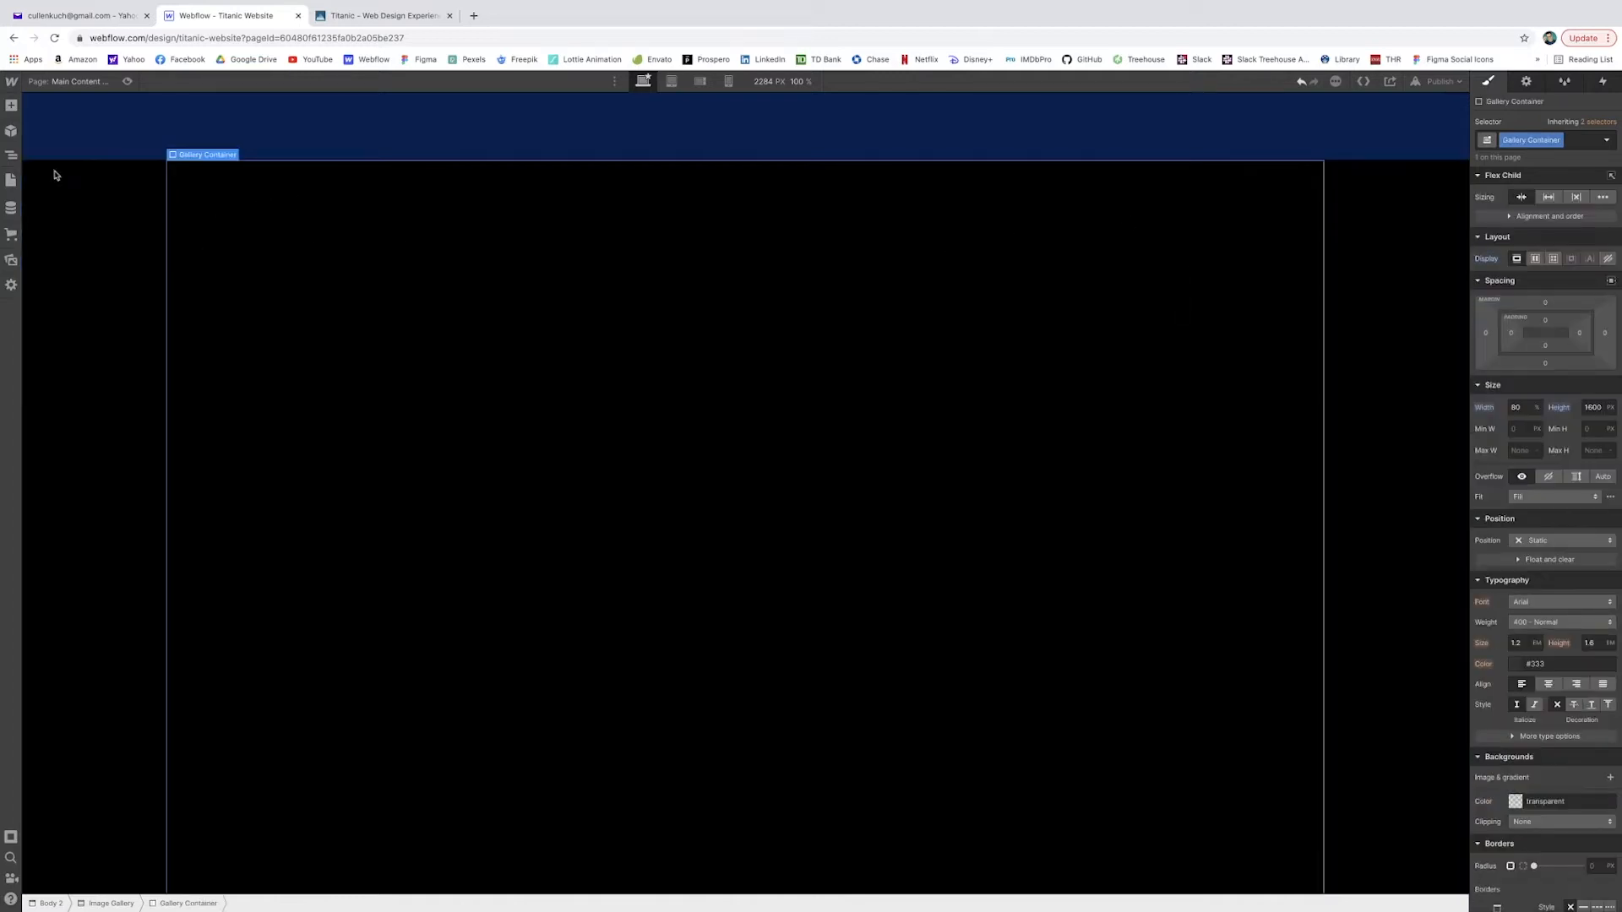
left_click(10, 106)
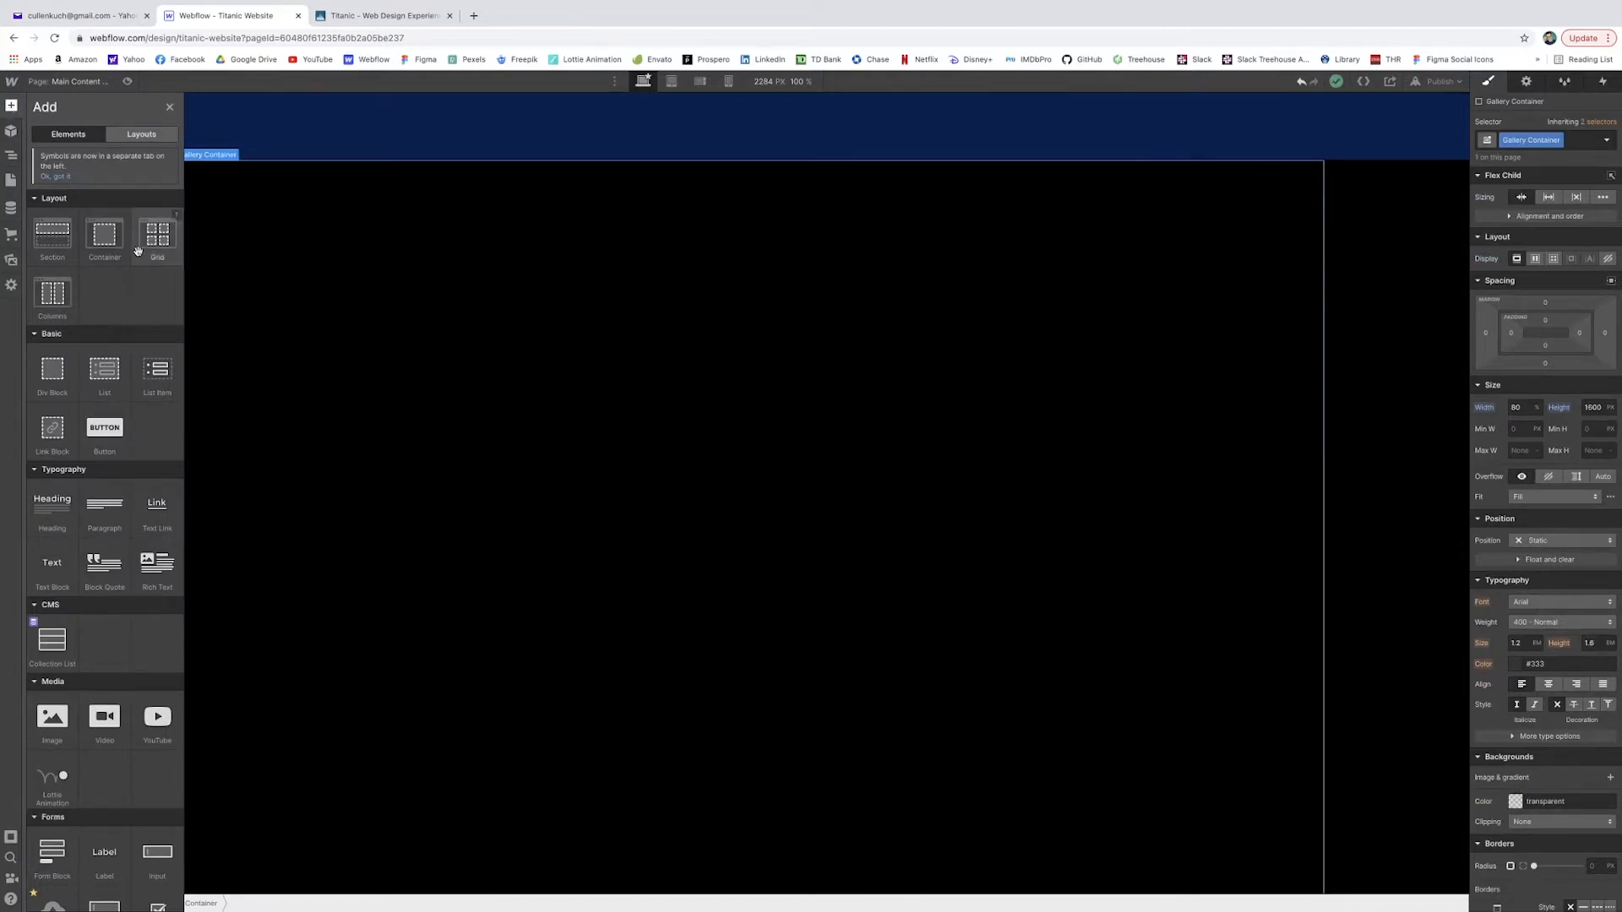
left_click(146, 245)
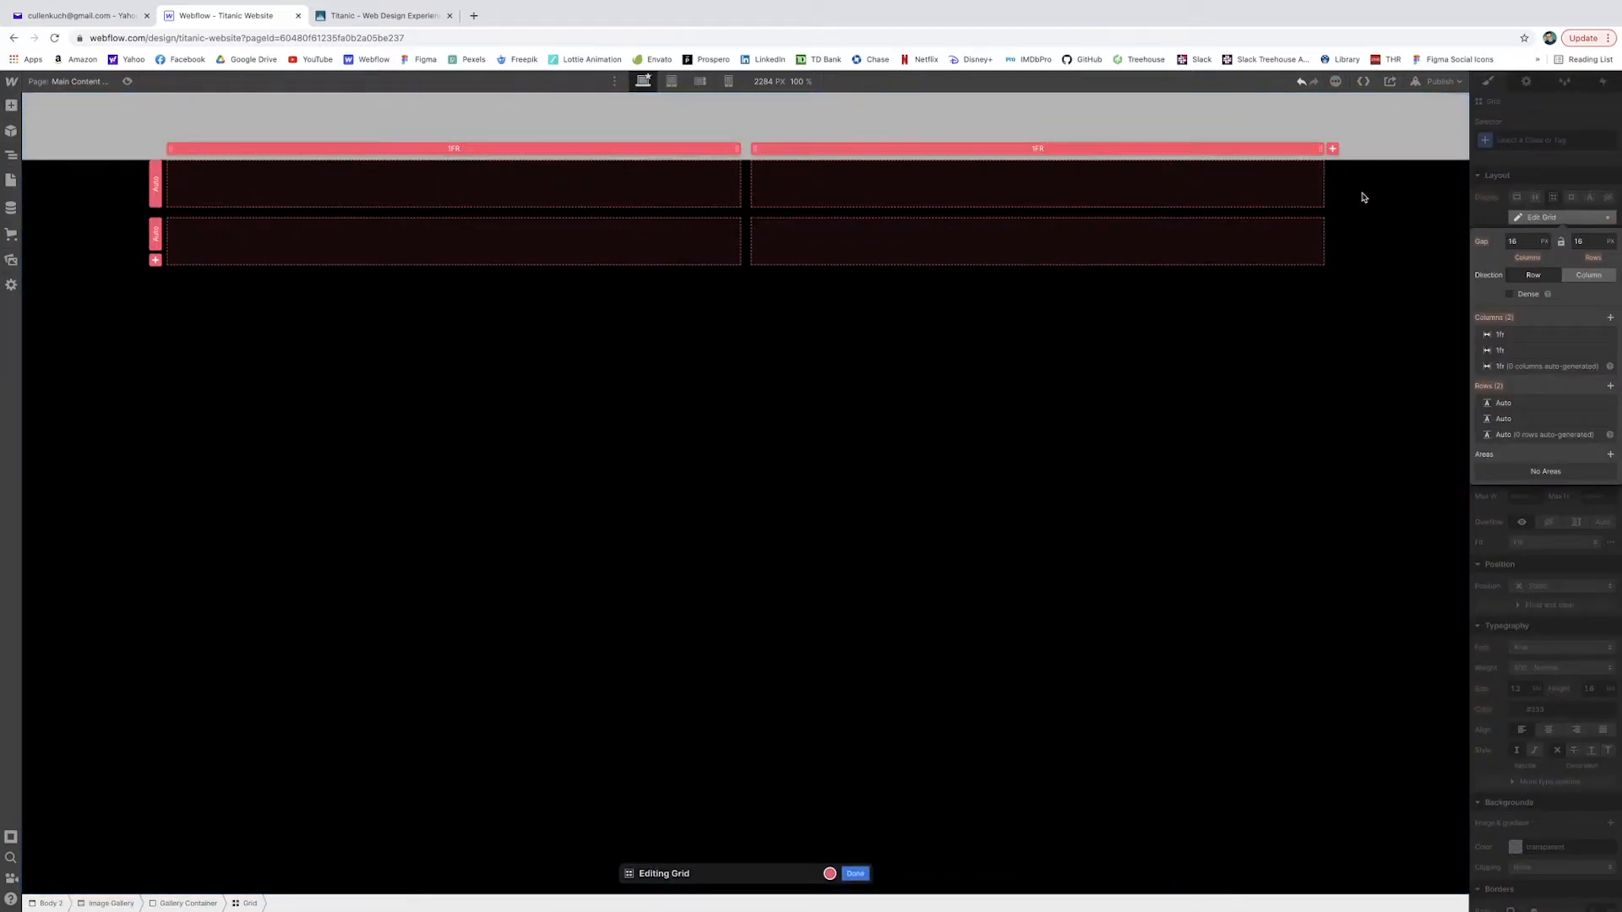
Add a third row and a third column to the grid, using the gallery on the published Titanic page as reference
left_click(380, 15)
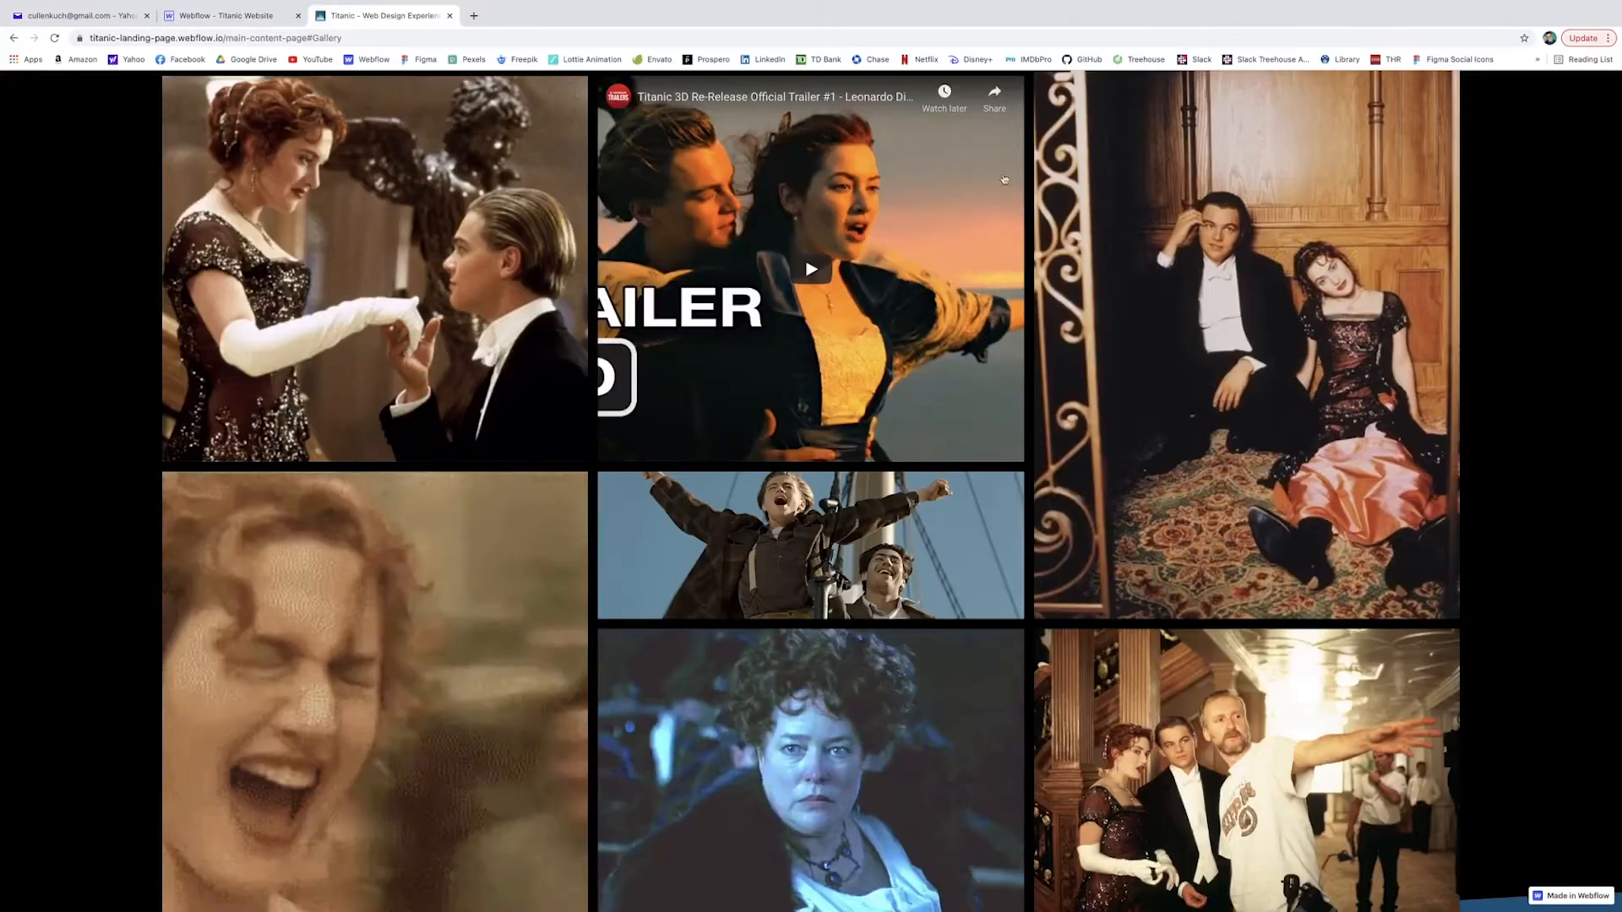
scroll(1410, 325, "up", 3)
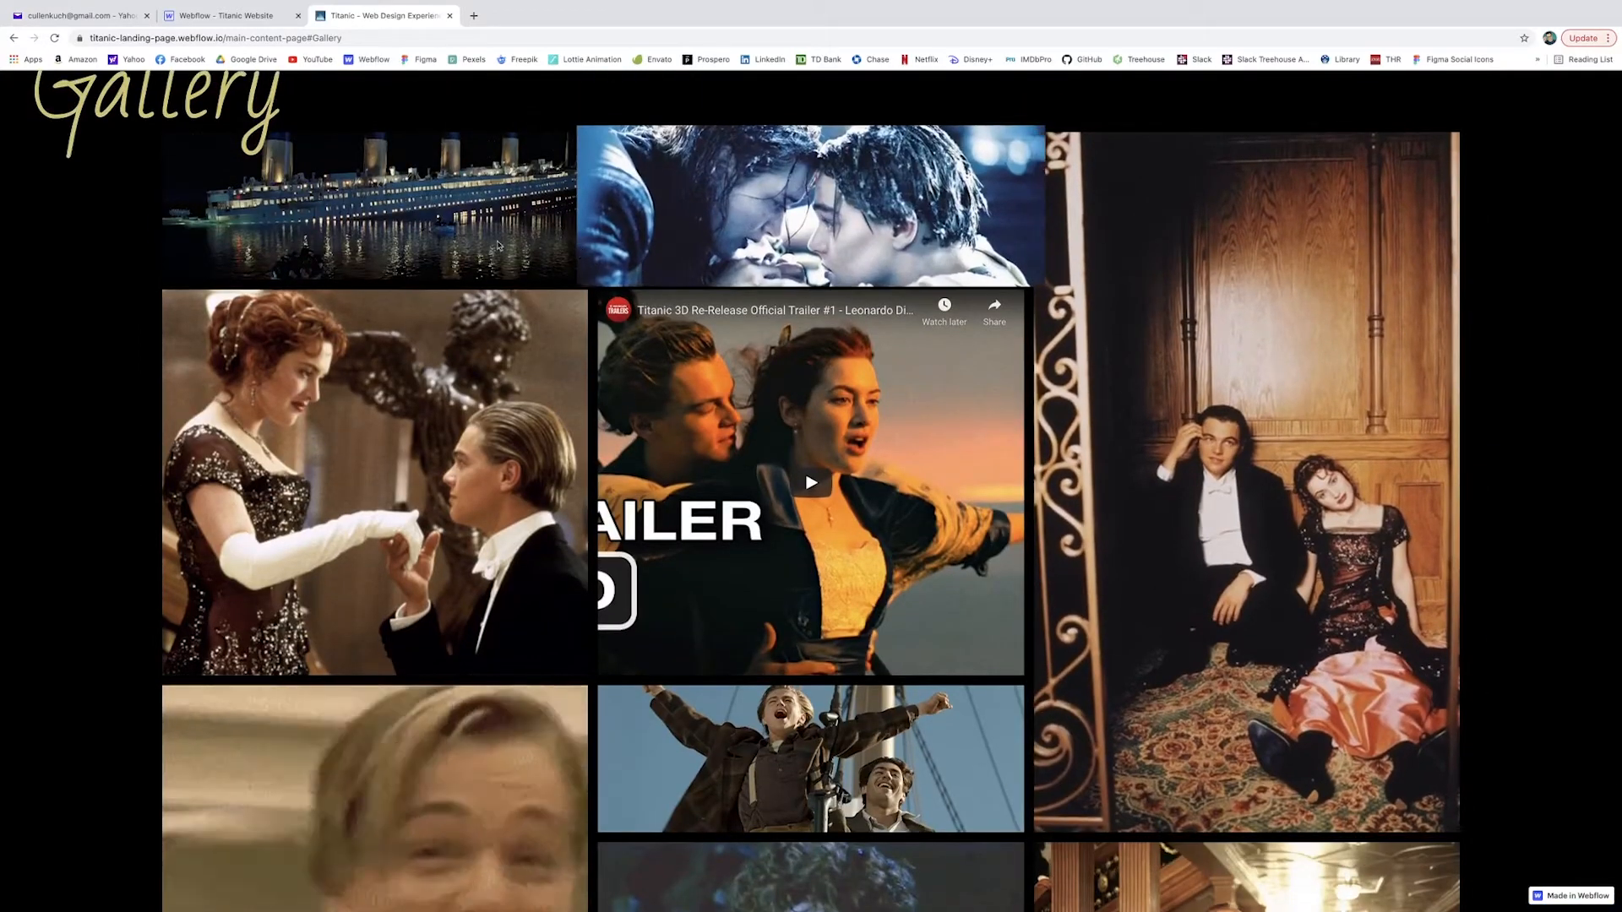
scroll(1290, 229, "down", 4)
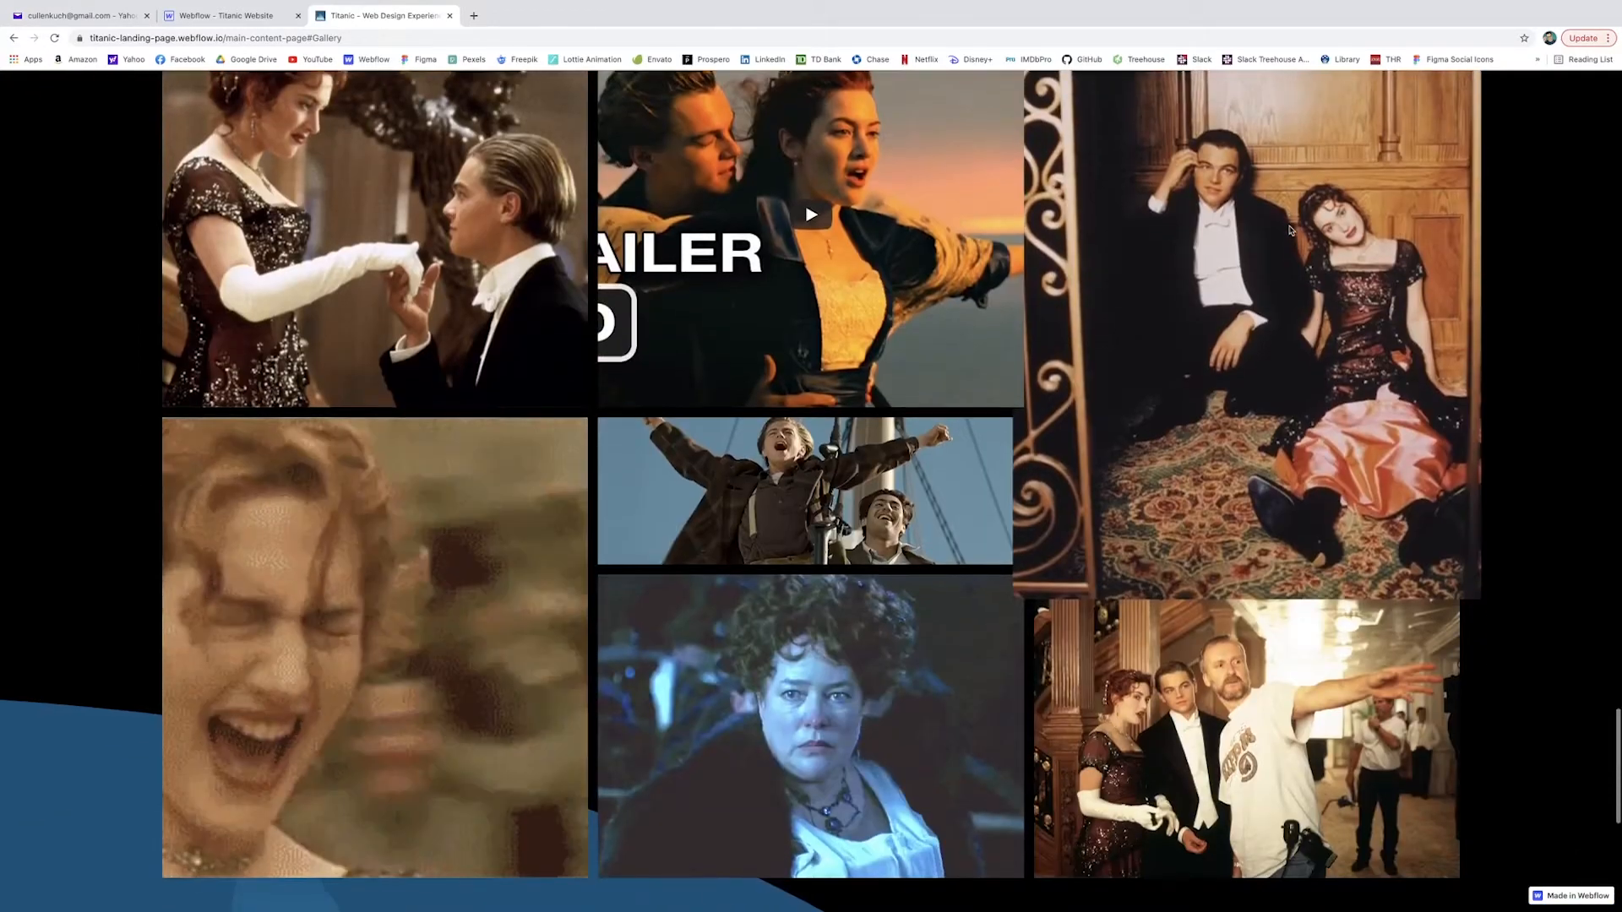
scroll(1290, 230, "up", 3)
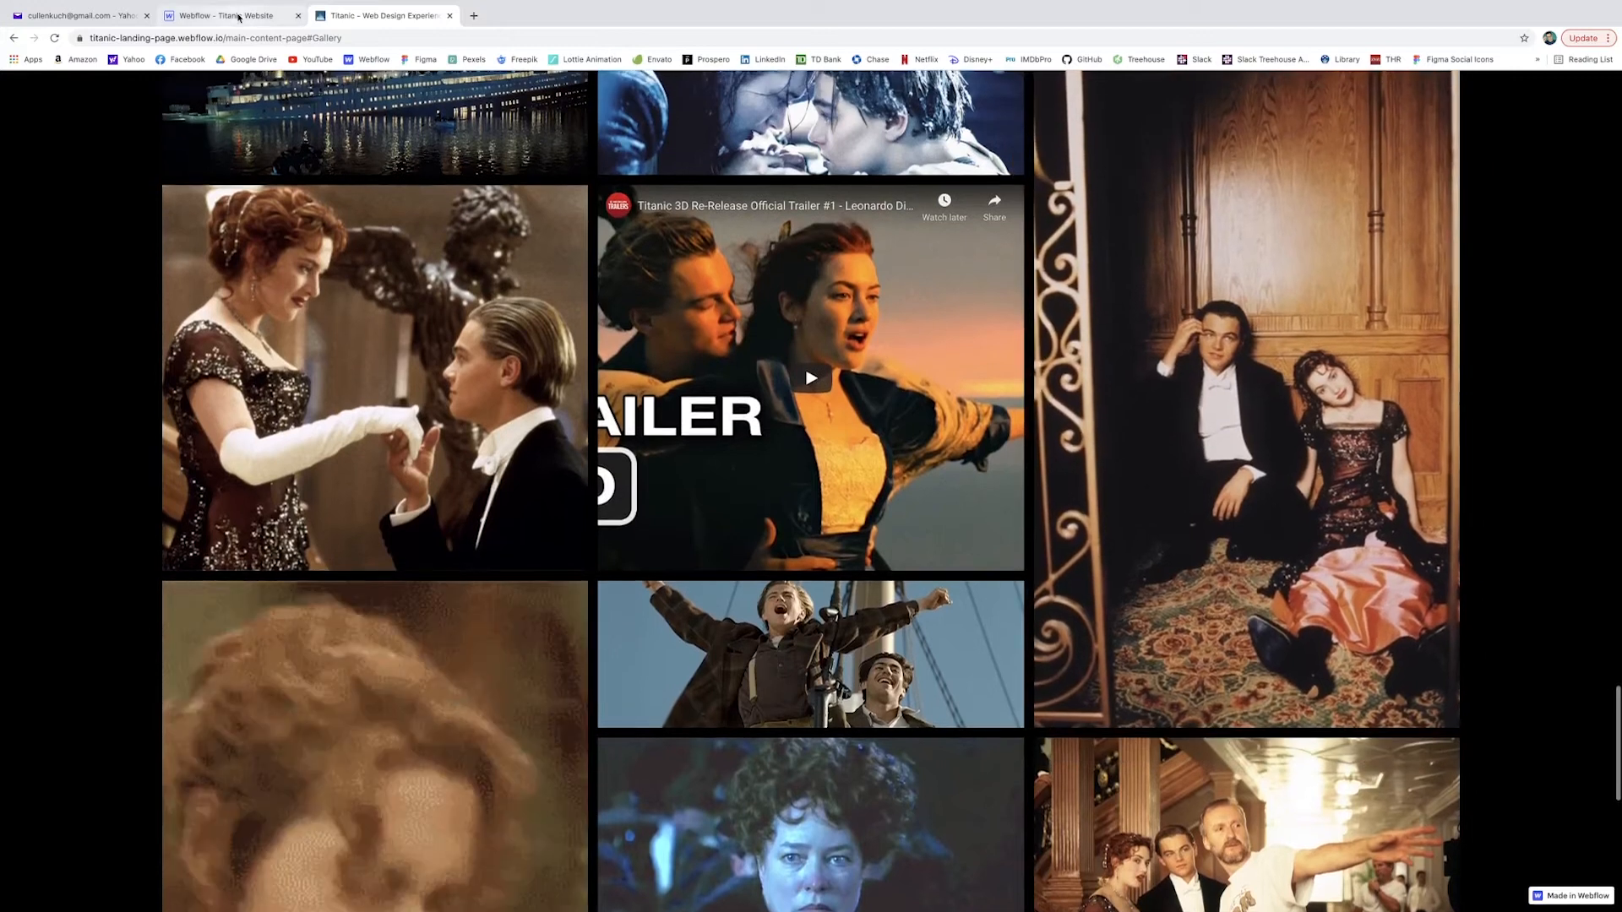
left_click(239, 15)
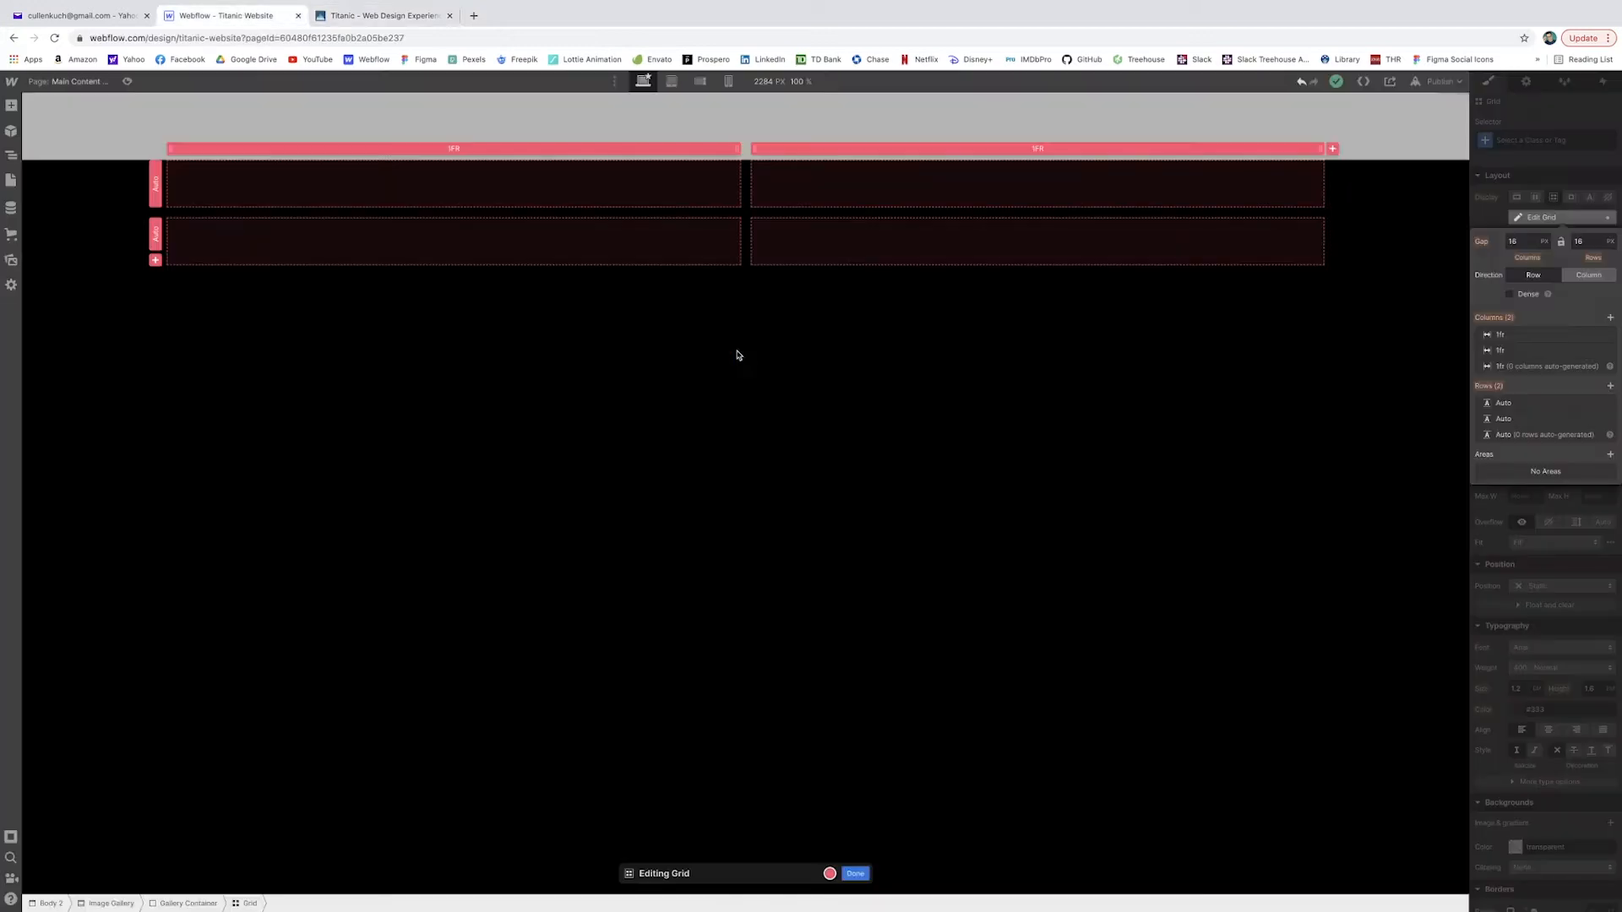
left_click(155, 261)
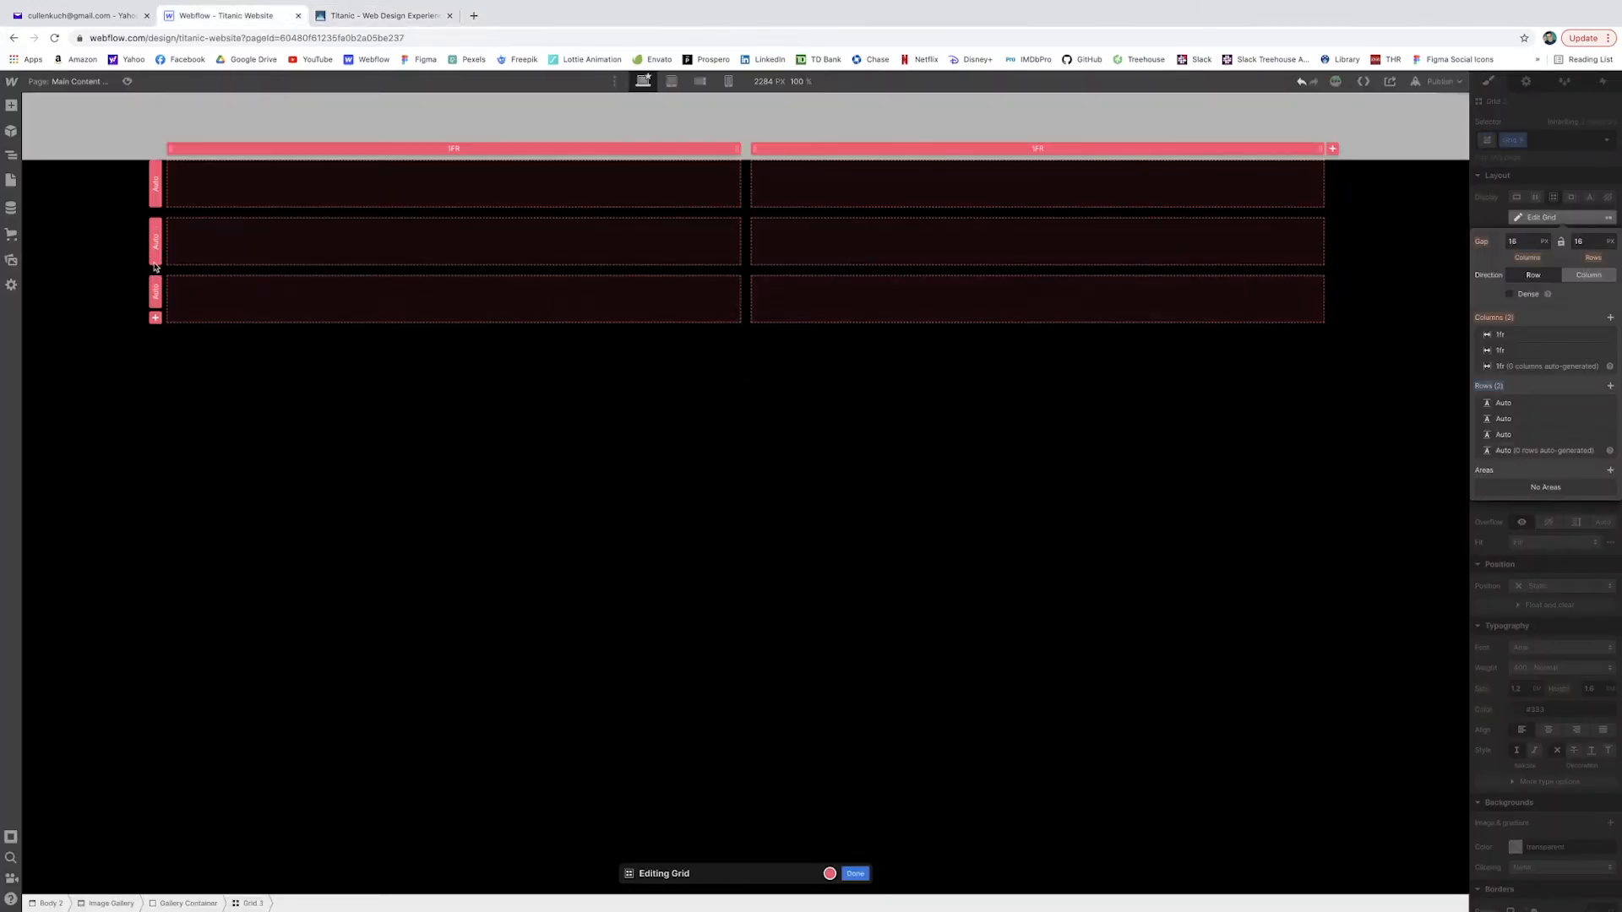
left_click(1333, 149)
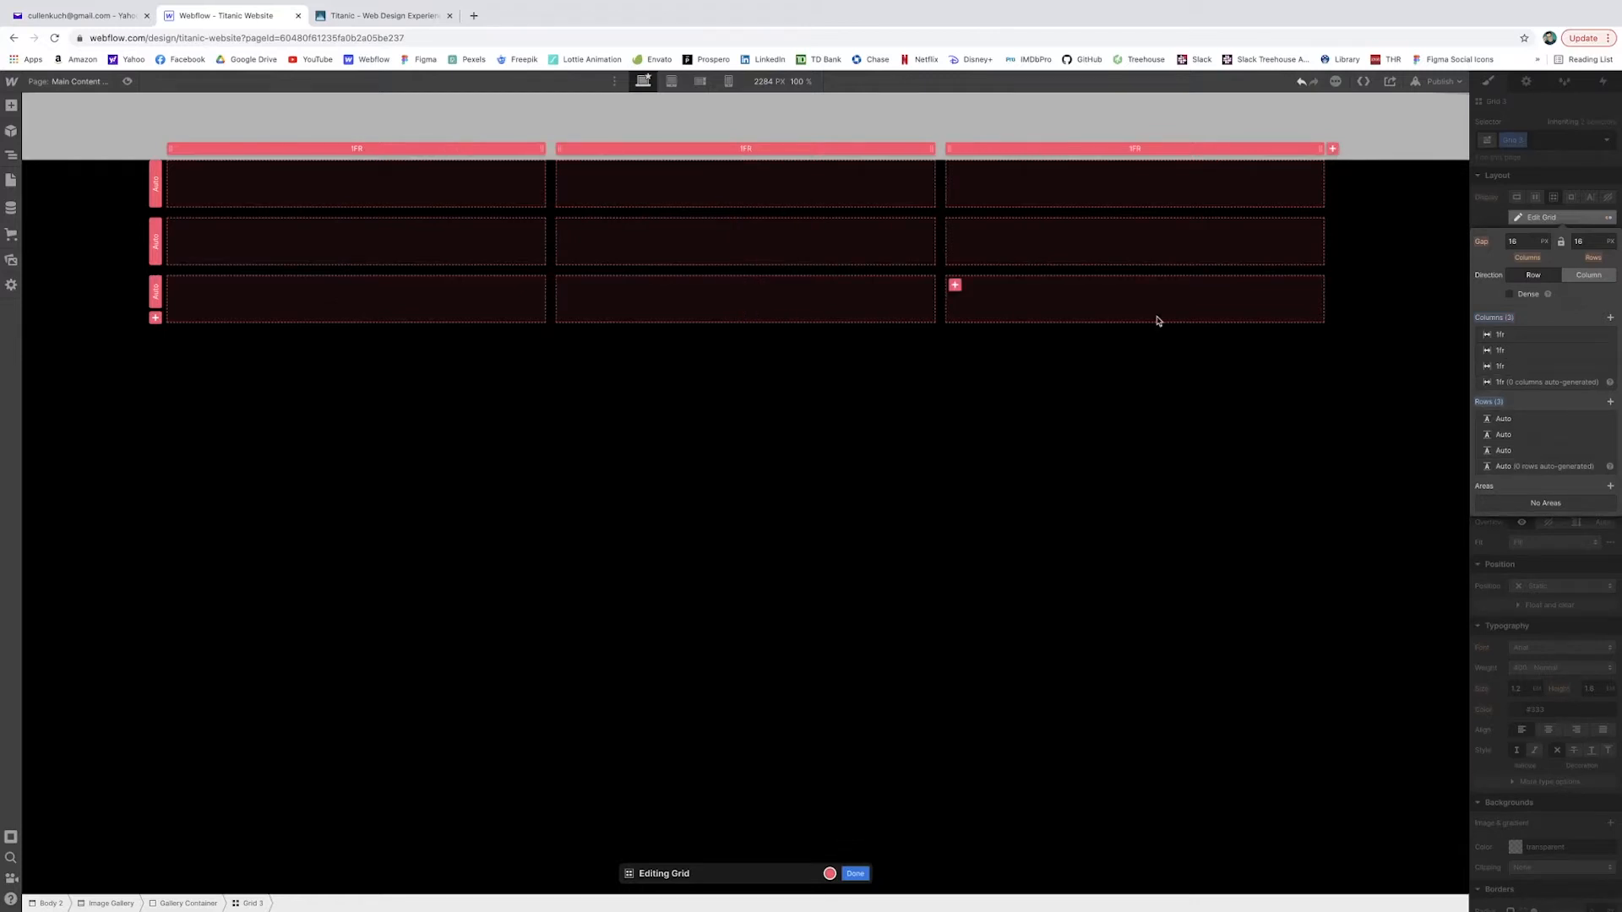
key("Escape")
Add a div block to the grid's first cell and set its grid position to Manual
key("a")
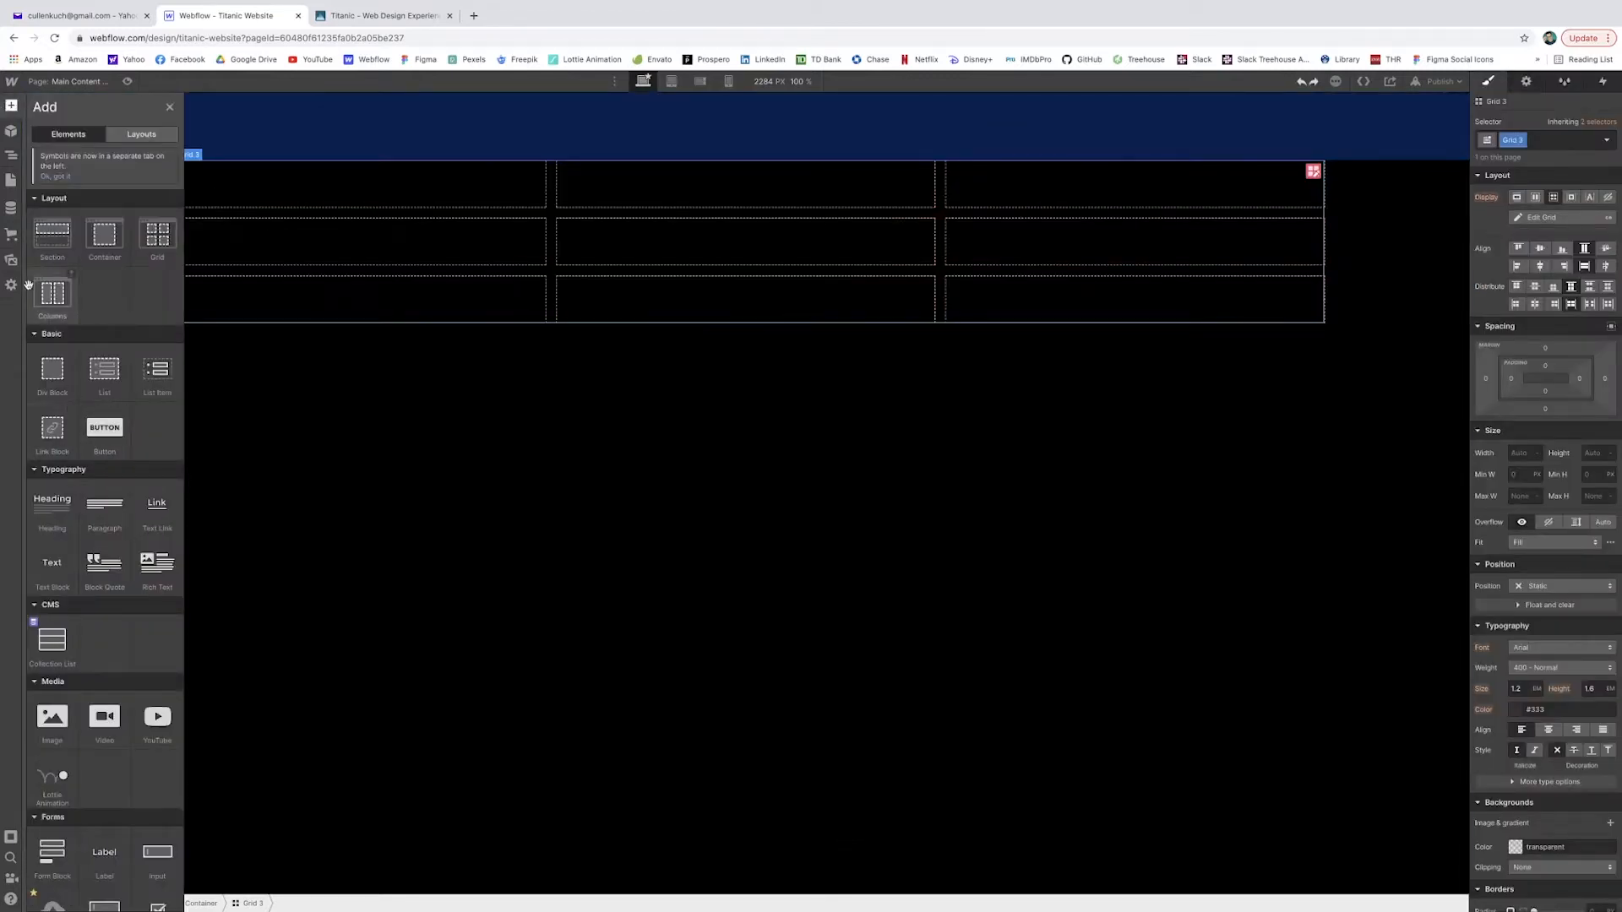
left_click(51, 384)
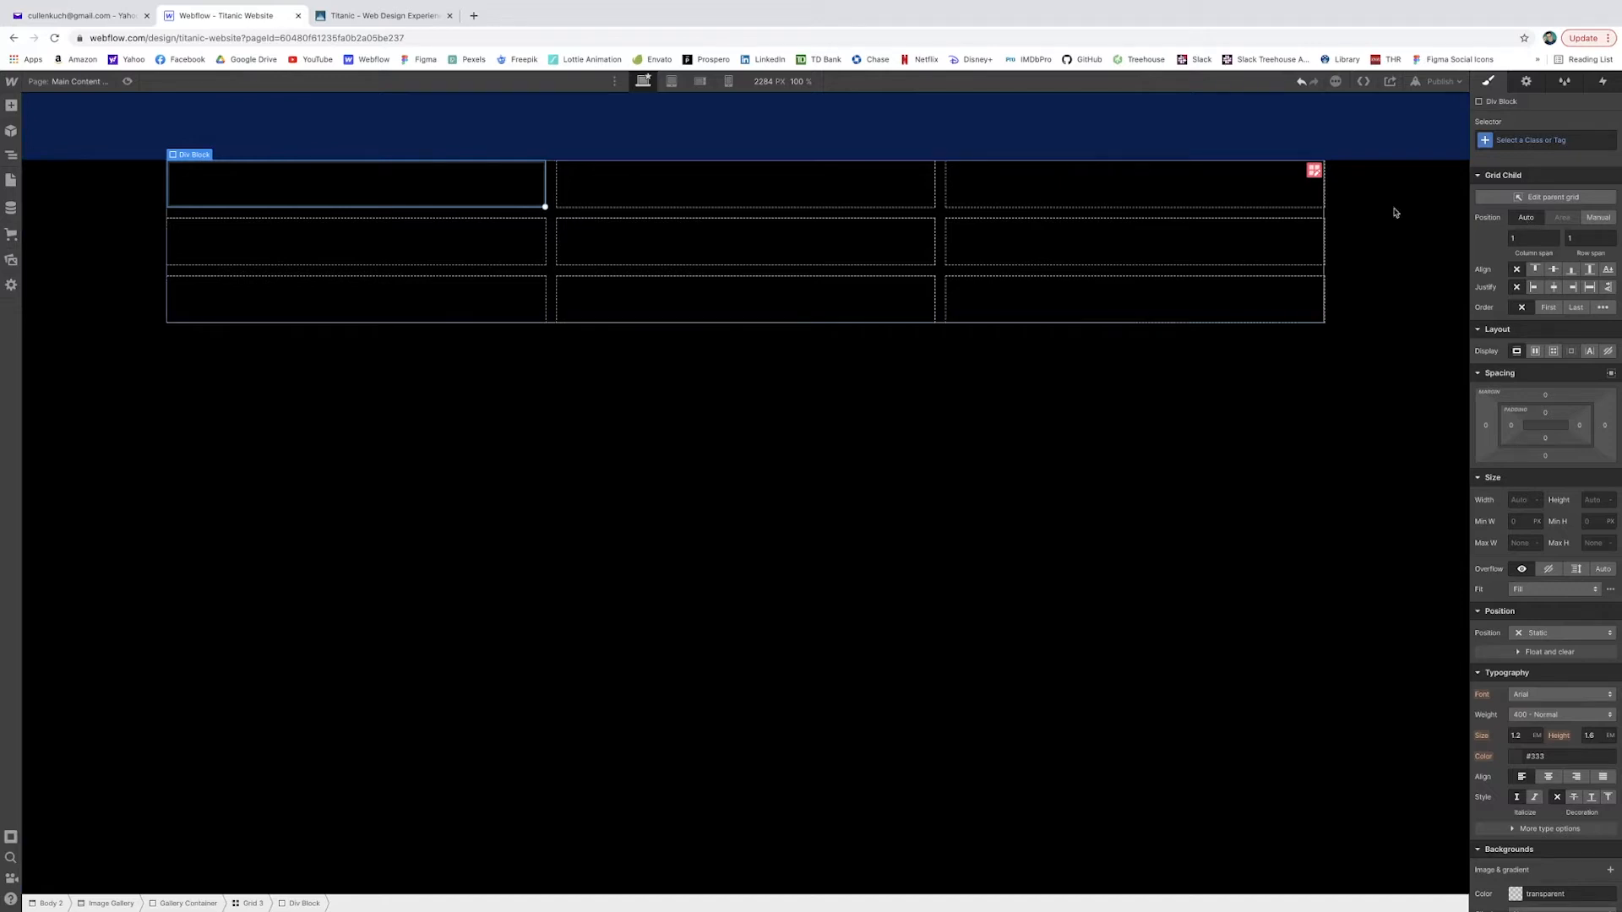
left_click(1596, 218)
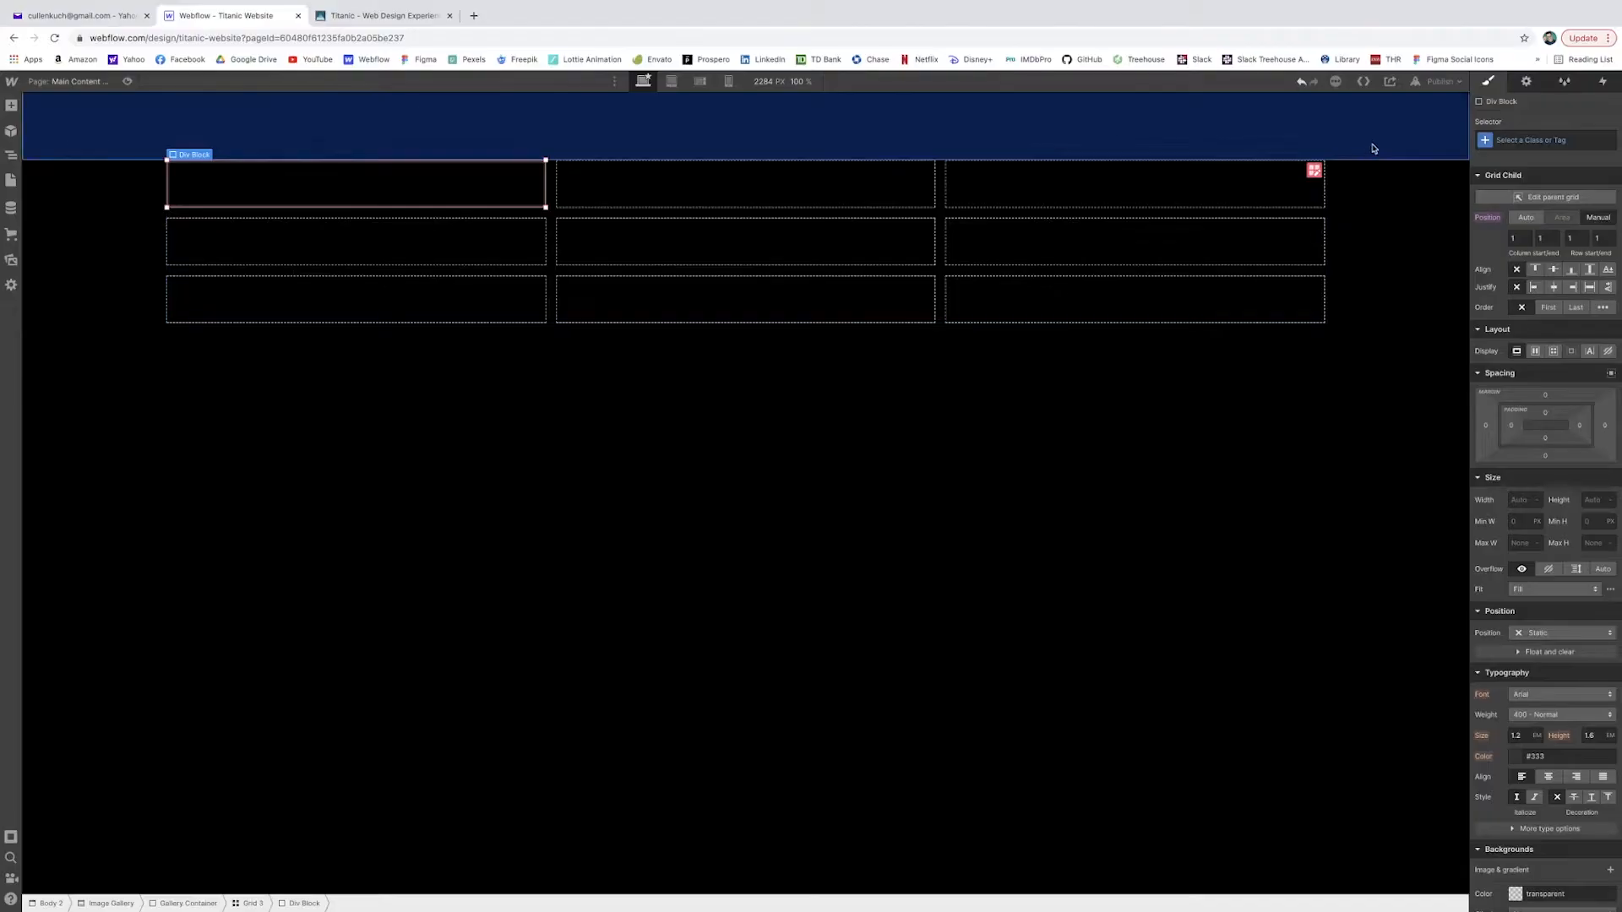
Give the new div block the class Gallery Grid Div
left_click(1539, 142)
type("Gall")
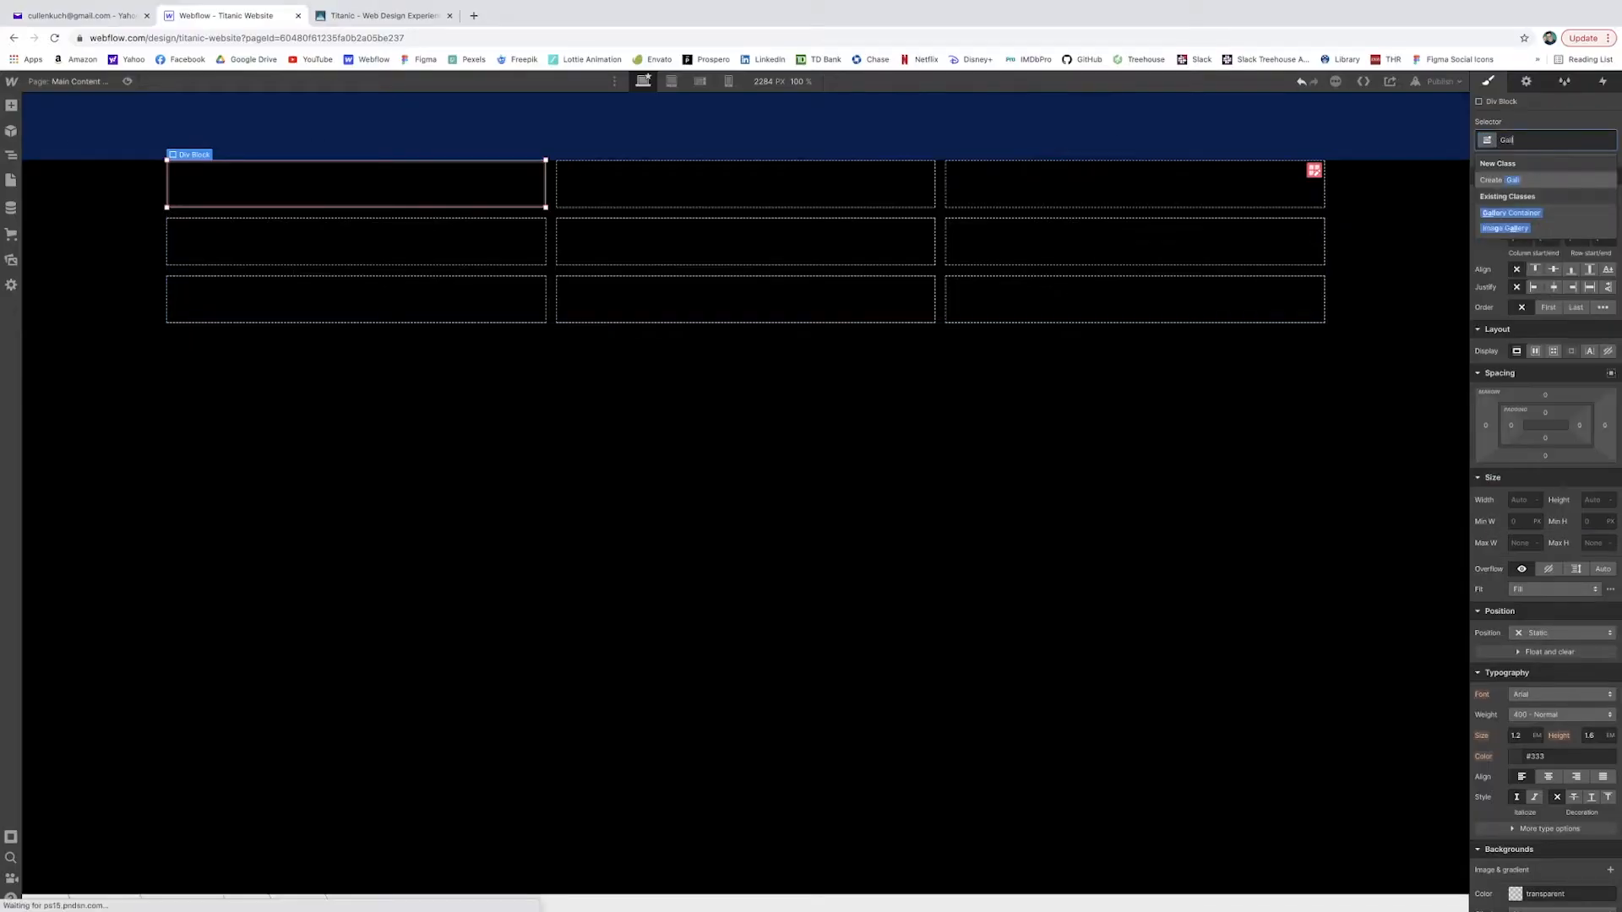
type("ery Grid ")
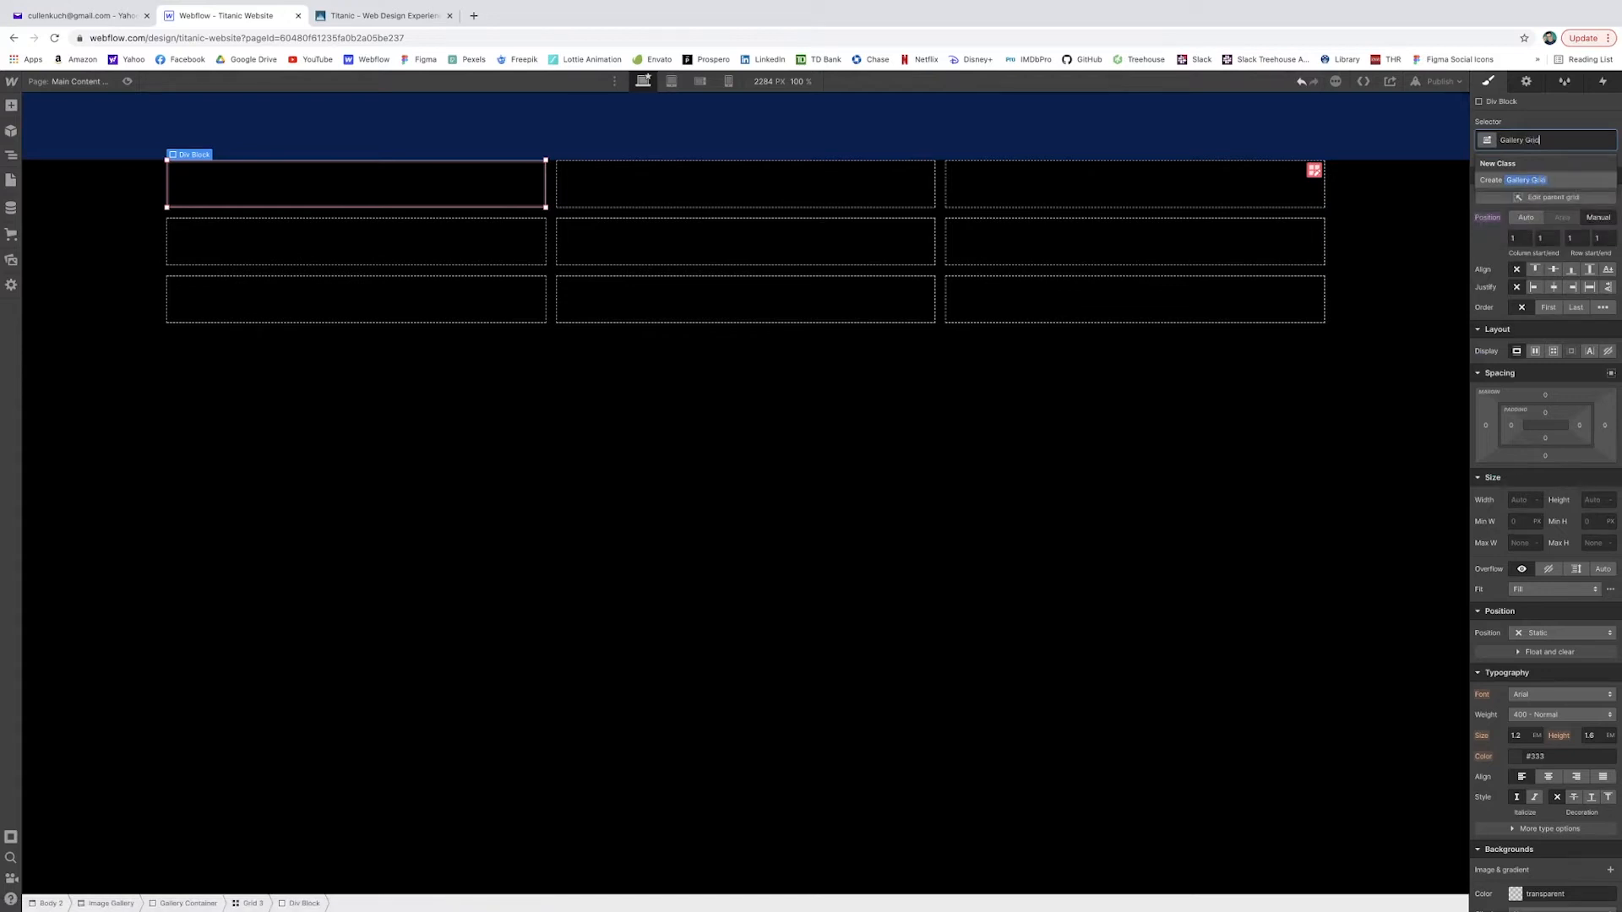
type("Div")
key("Return")
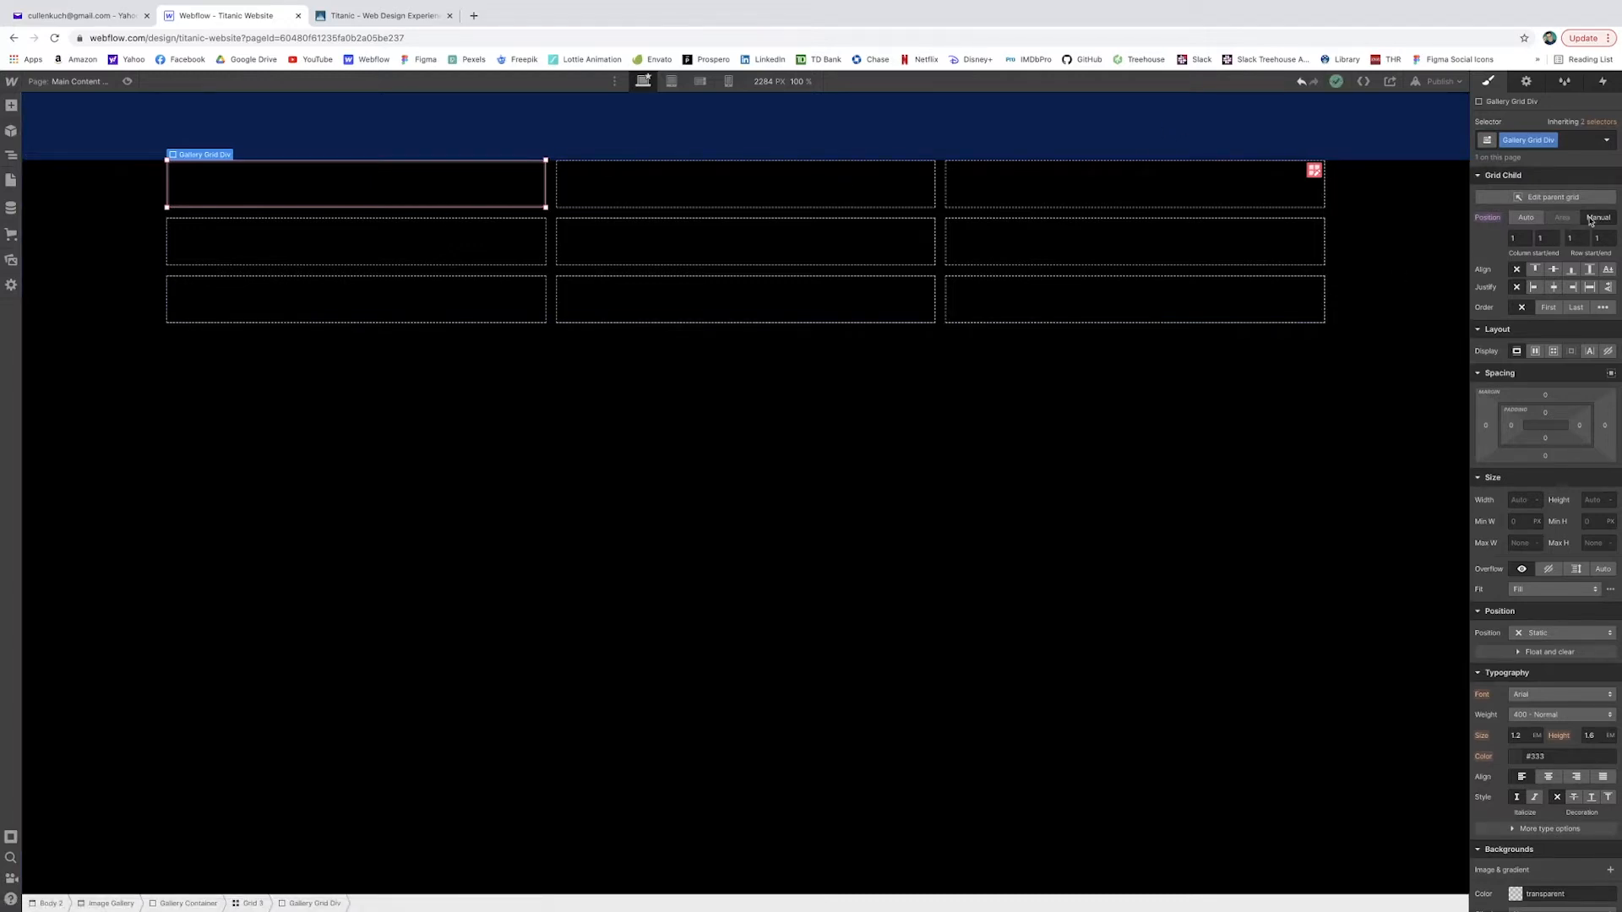
Add Titanic sinking.png as the background image of the Gallery Grid Div
scroll(1587, 554, "down", 4)
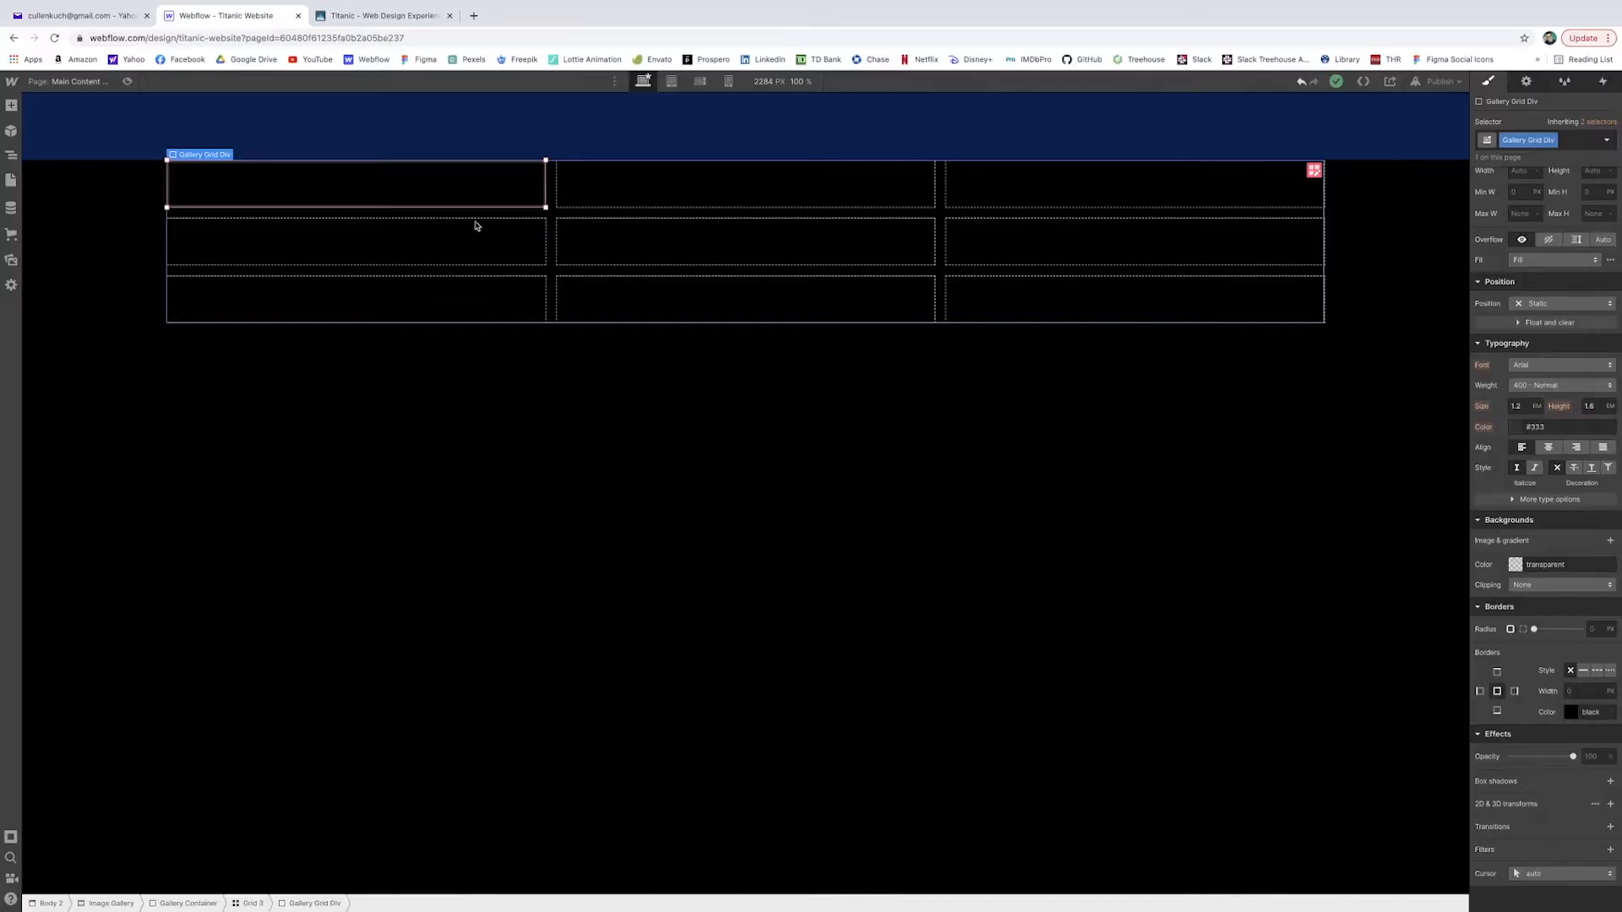
left_click(1609, 541)
left_click(1560, 651)
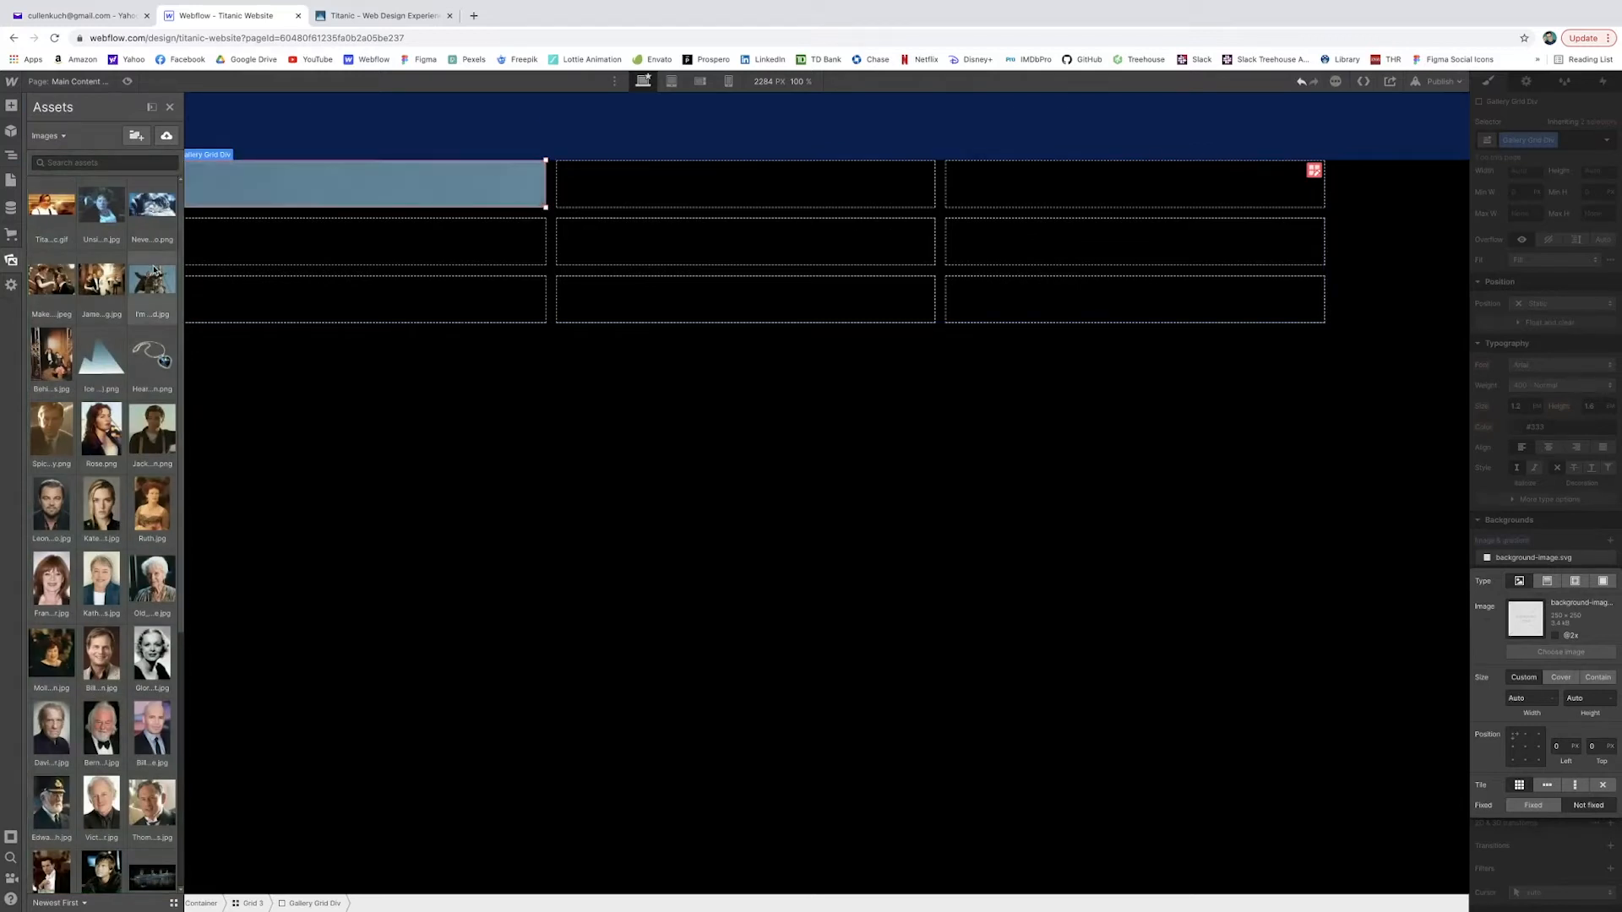
scroll(152, 506, "down", 1)
left_click(152, 838)
left_click(580, 526)
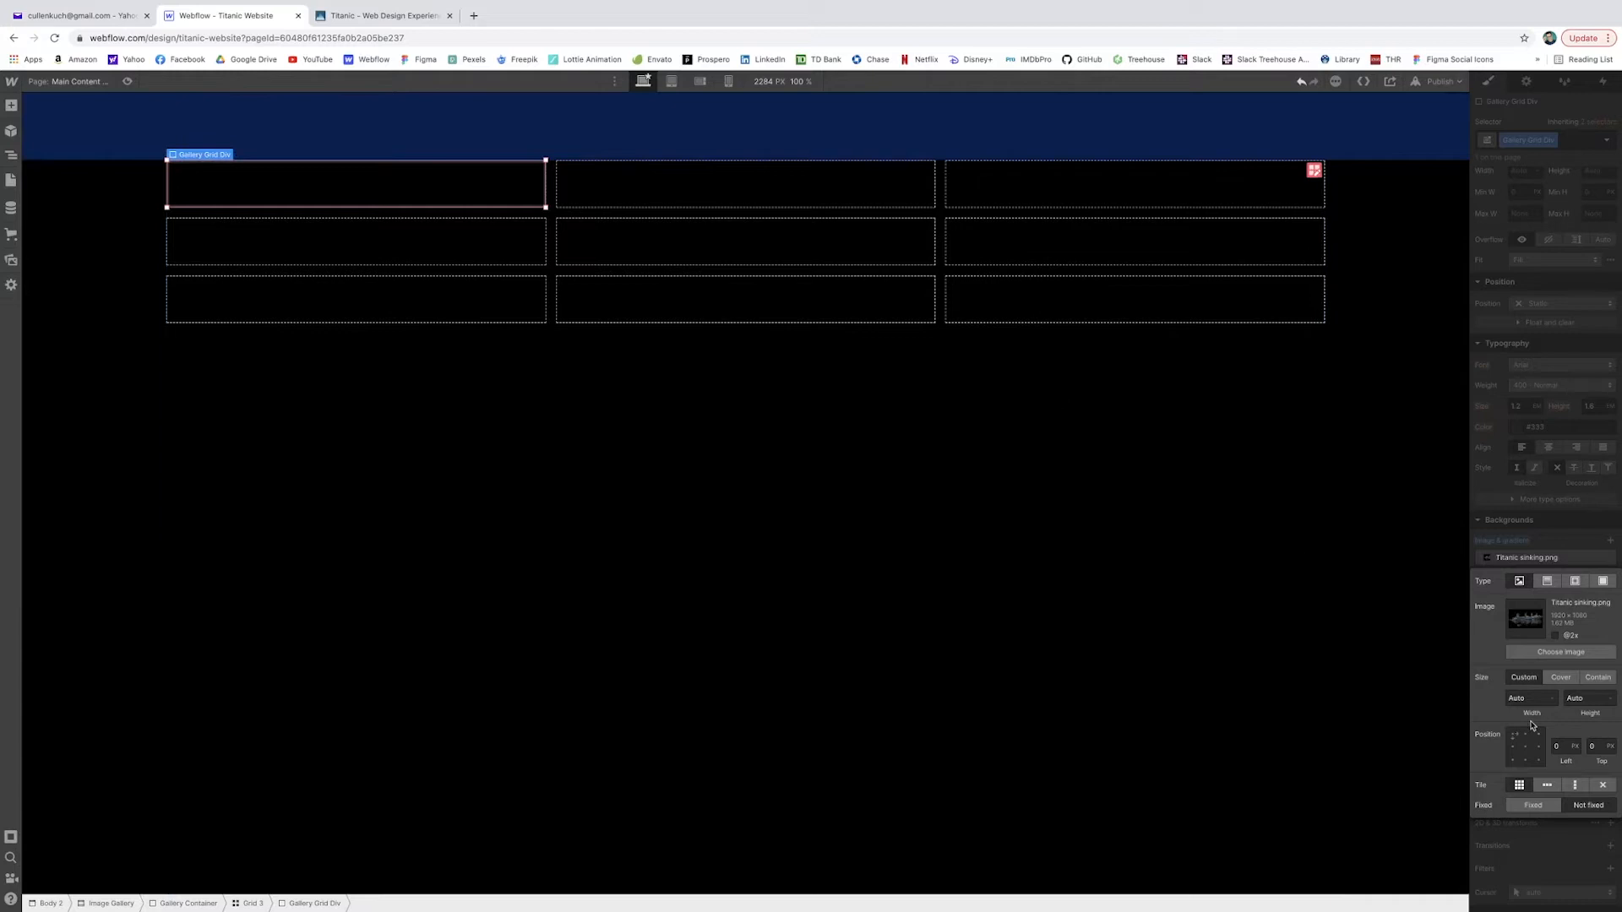
Size the Titanic sinking.png background to Cover and center its position in the cell
left_click(1560, 678)
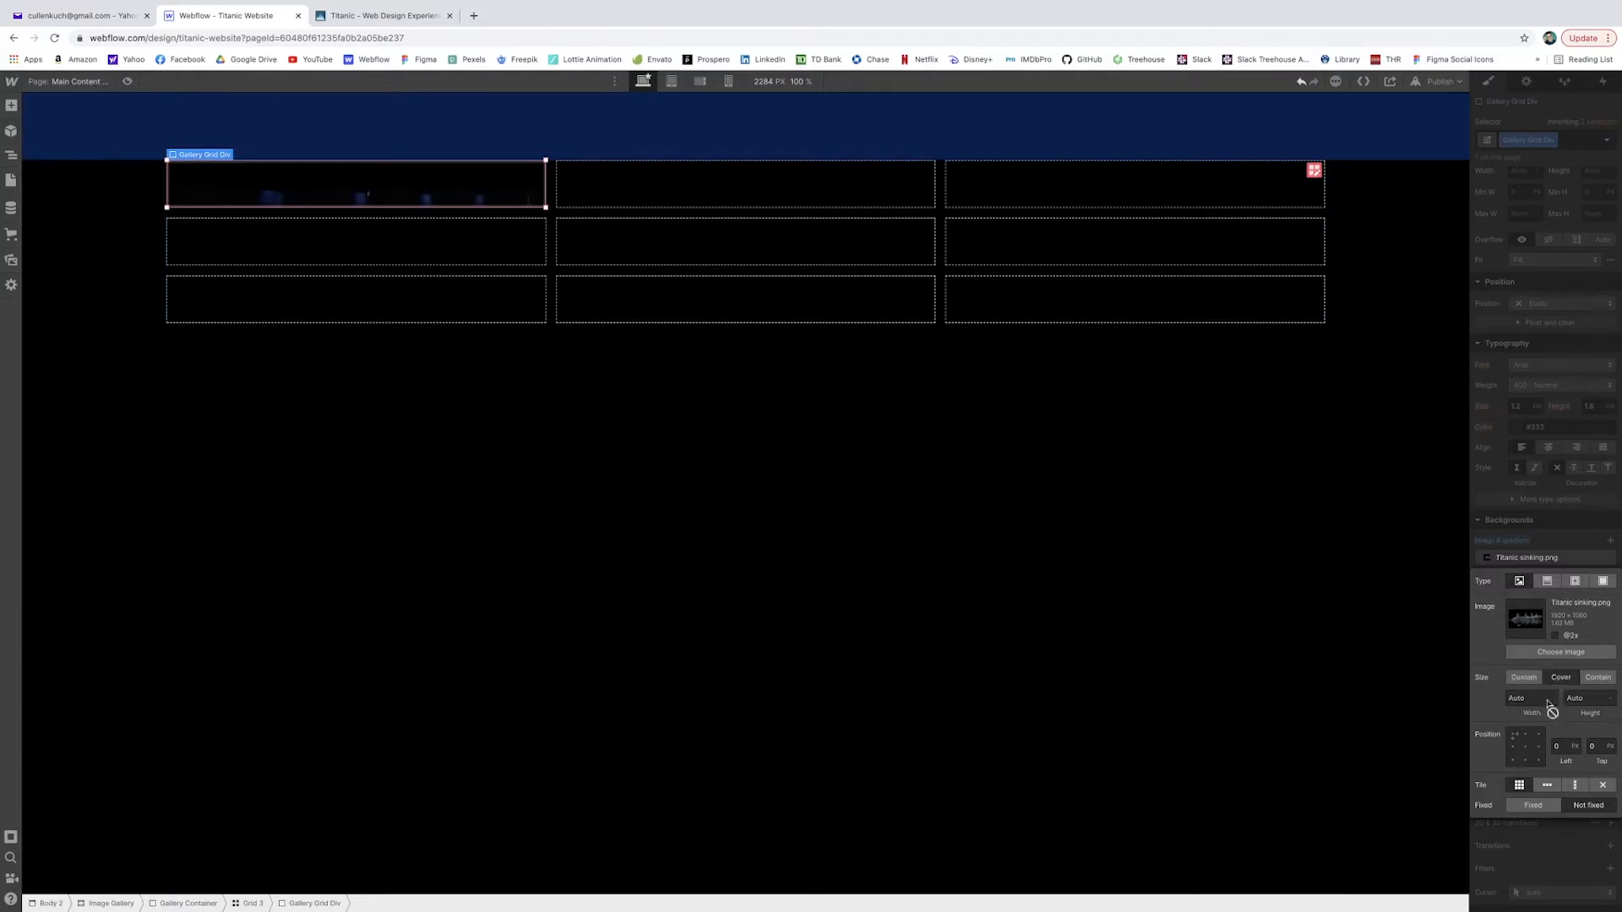
left_click(1527, 748)
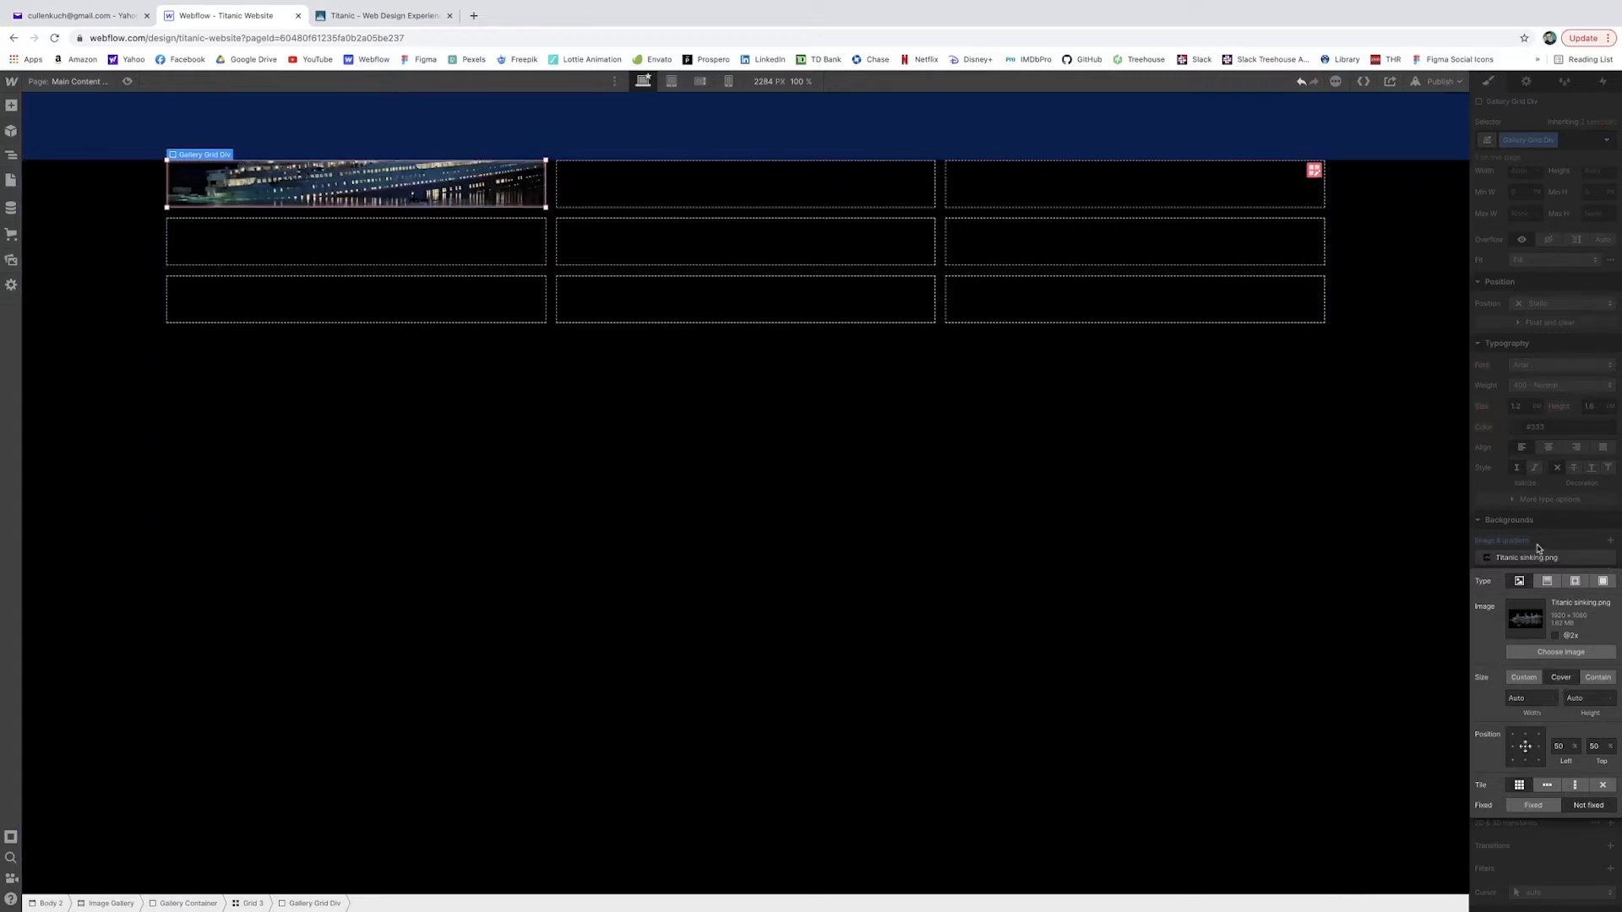
left_click(688, 211)
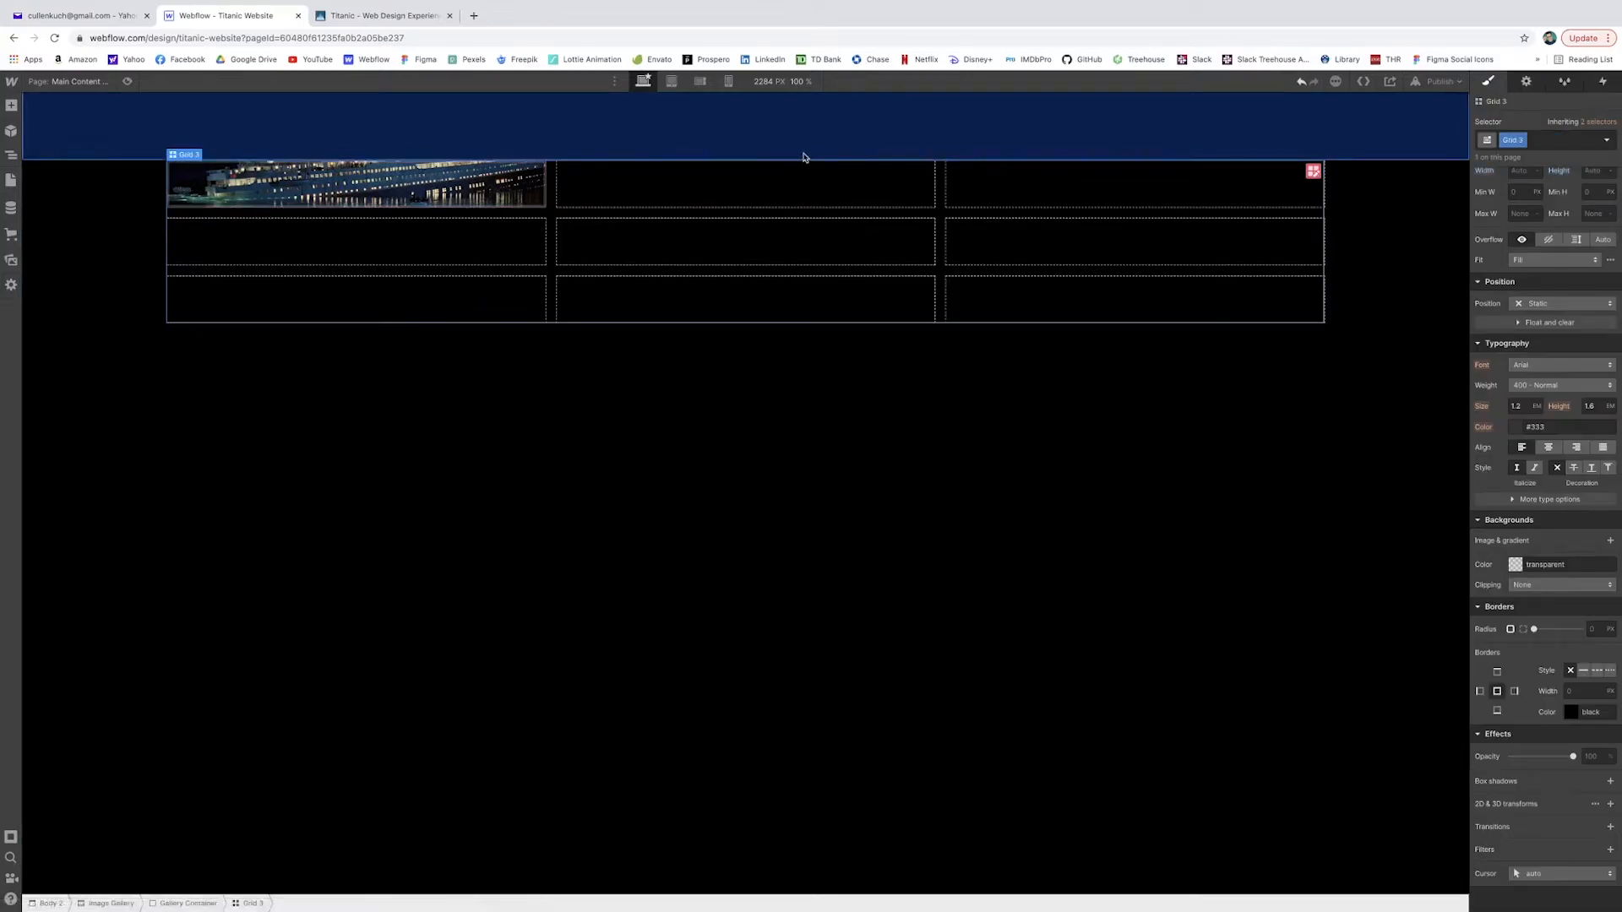
Name the class of the three-by-three grid Image Gallery Grid
left_click(420, 196)
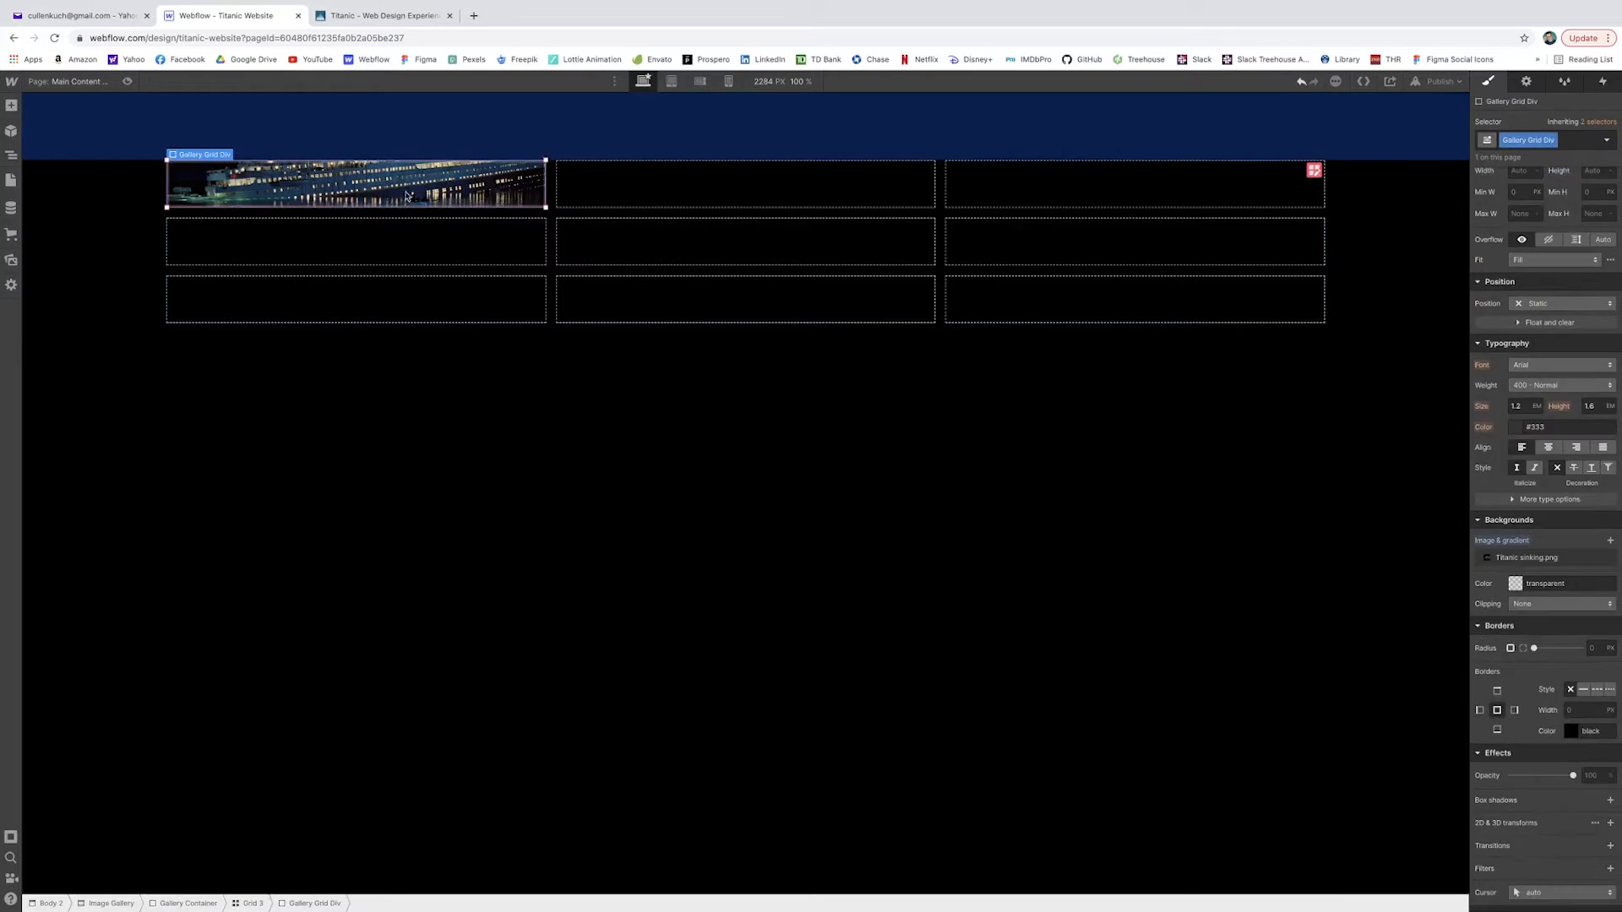
left_click(252, 903)
type("G")
type("Image")
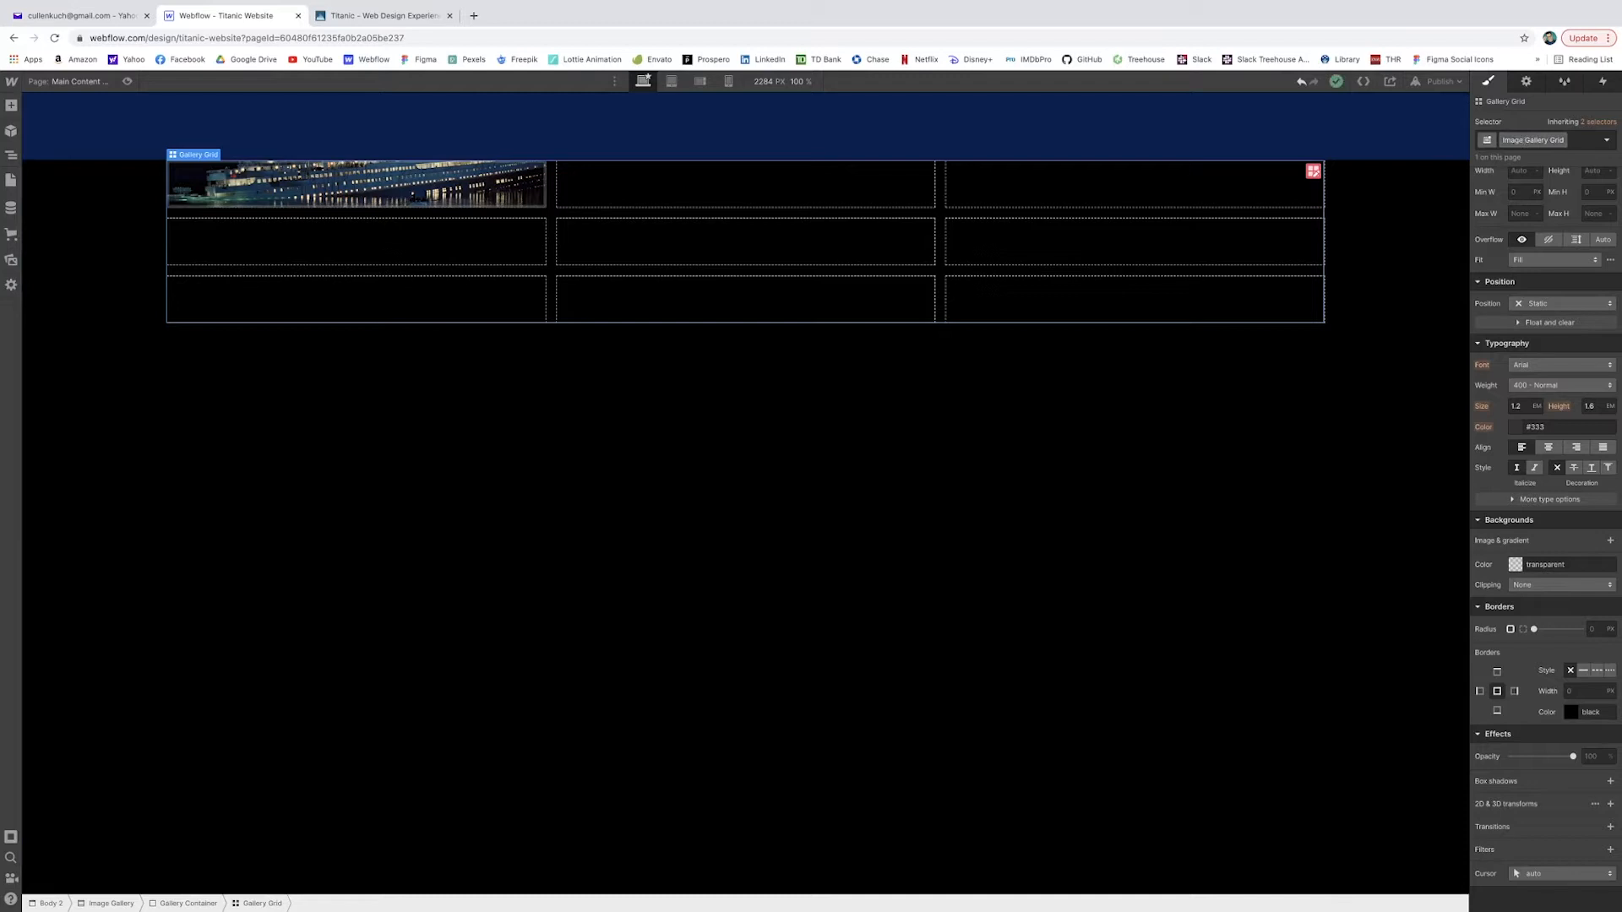
key("Return")
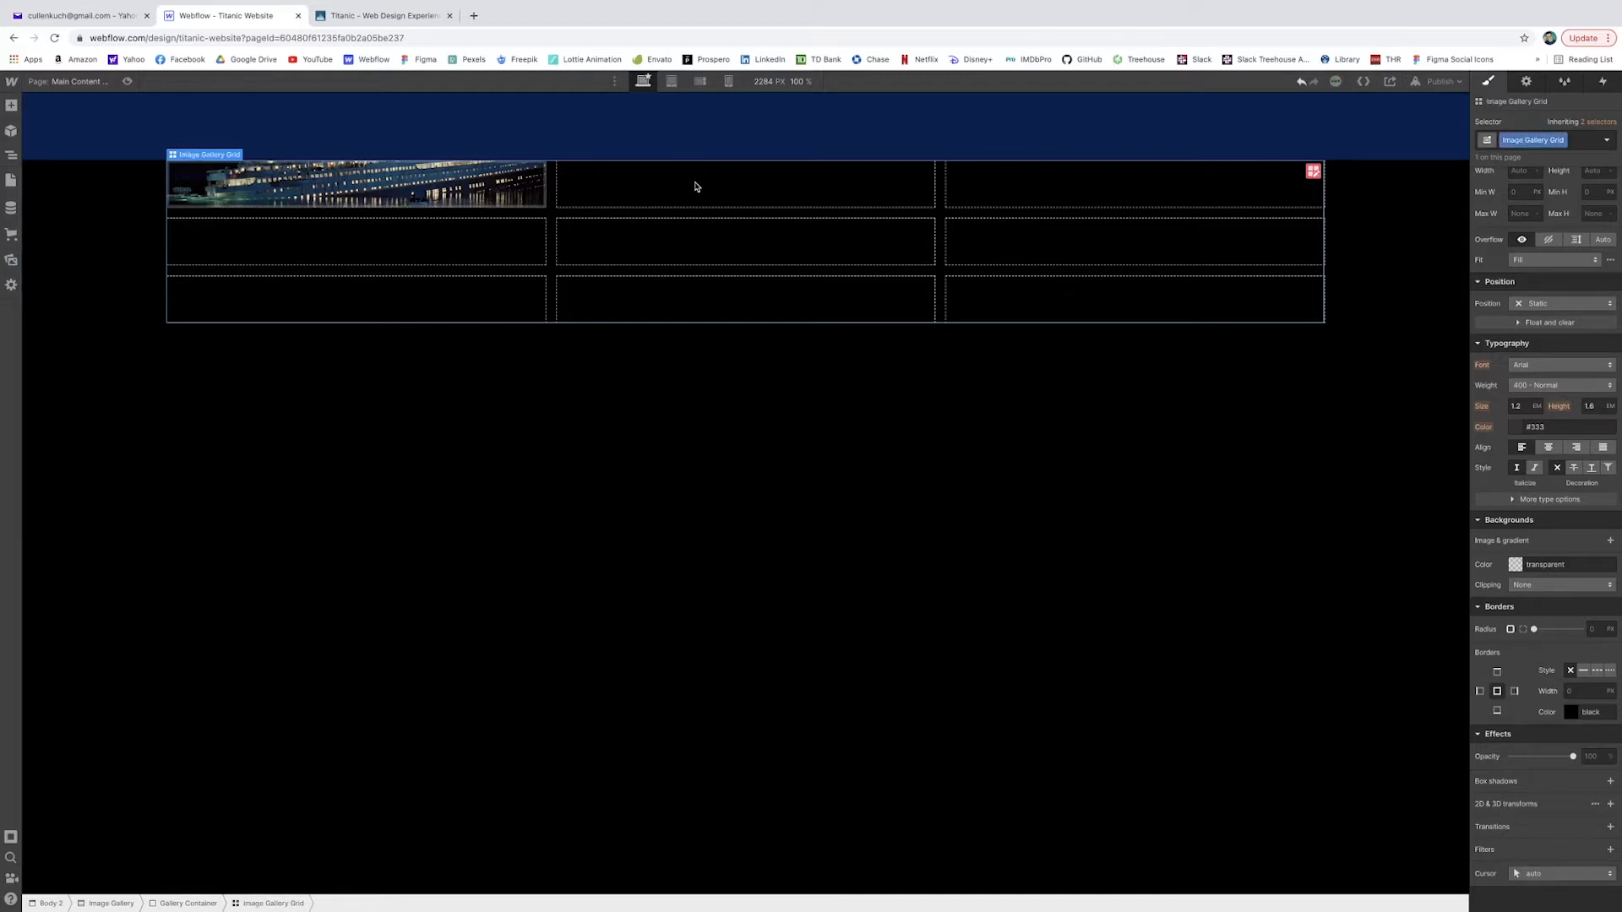
Add a div block to the second cell of the grid's first row and assign it the Gallery Grid Div class
left_click(11, 105)
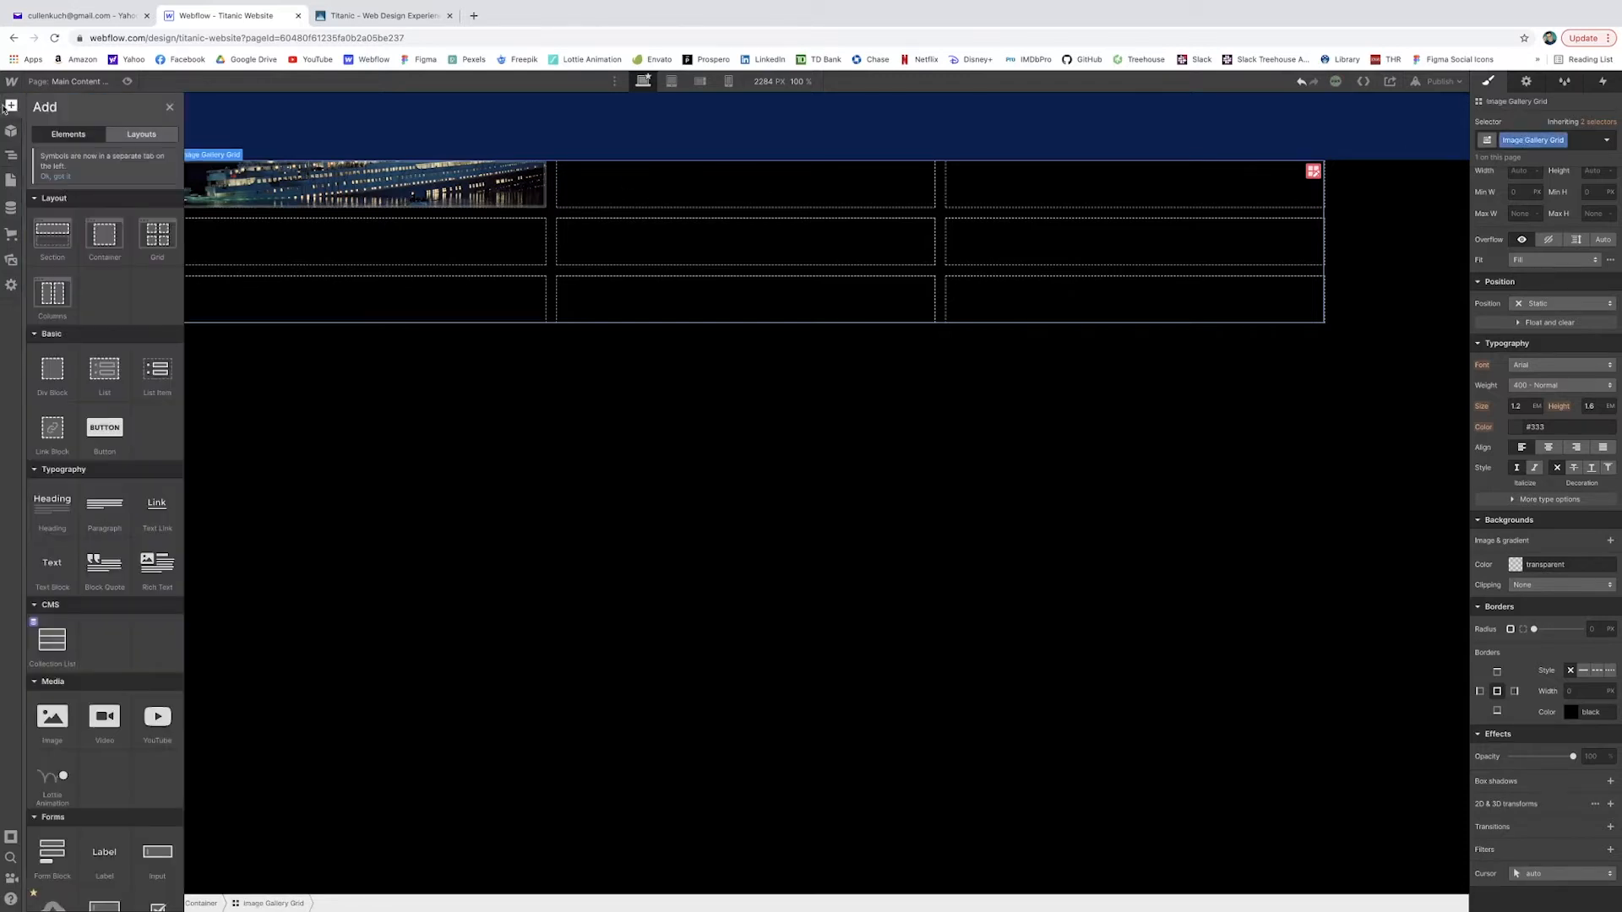
left_click_drag(41, 363, 839, 195)
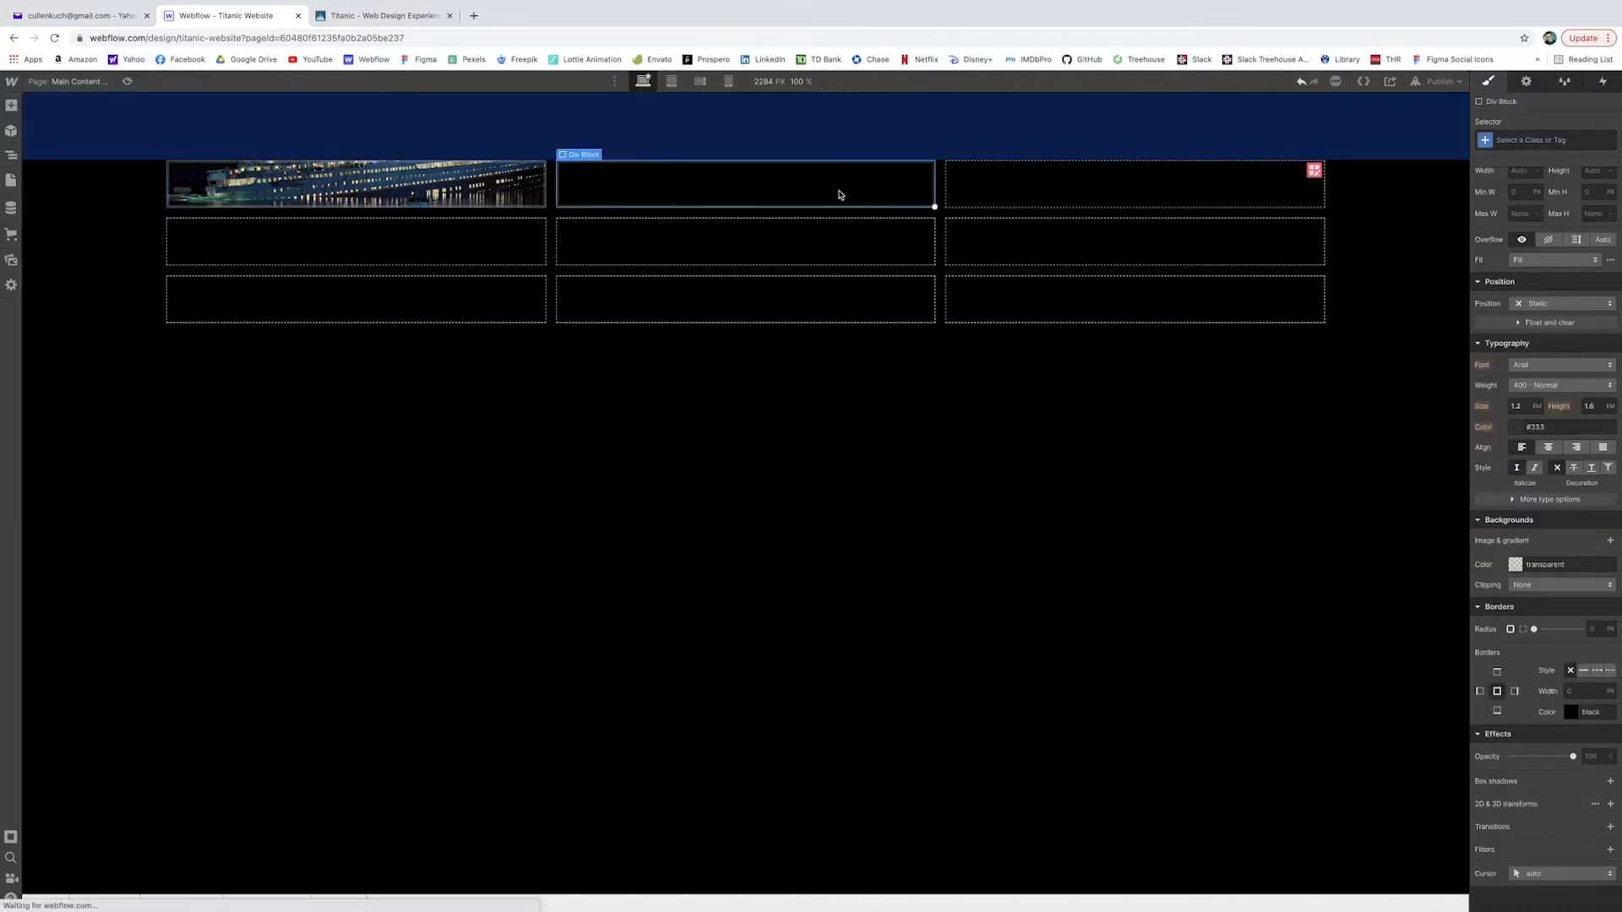
left_click(1564, 139)
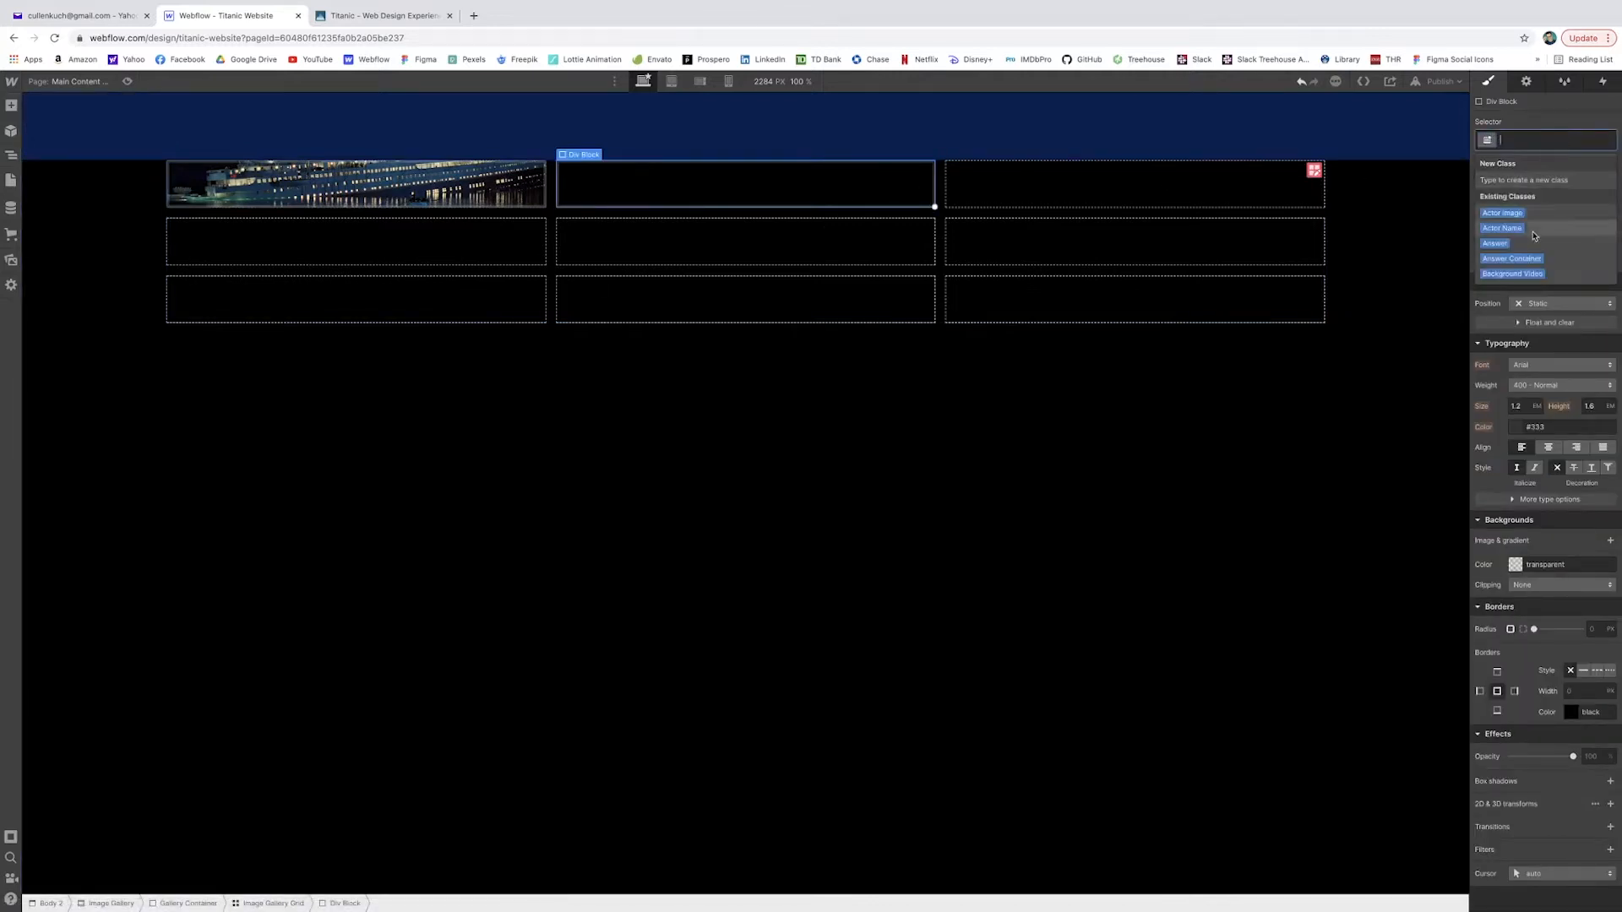
type("Gal")
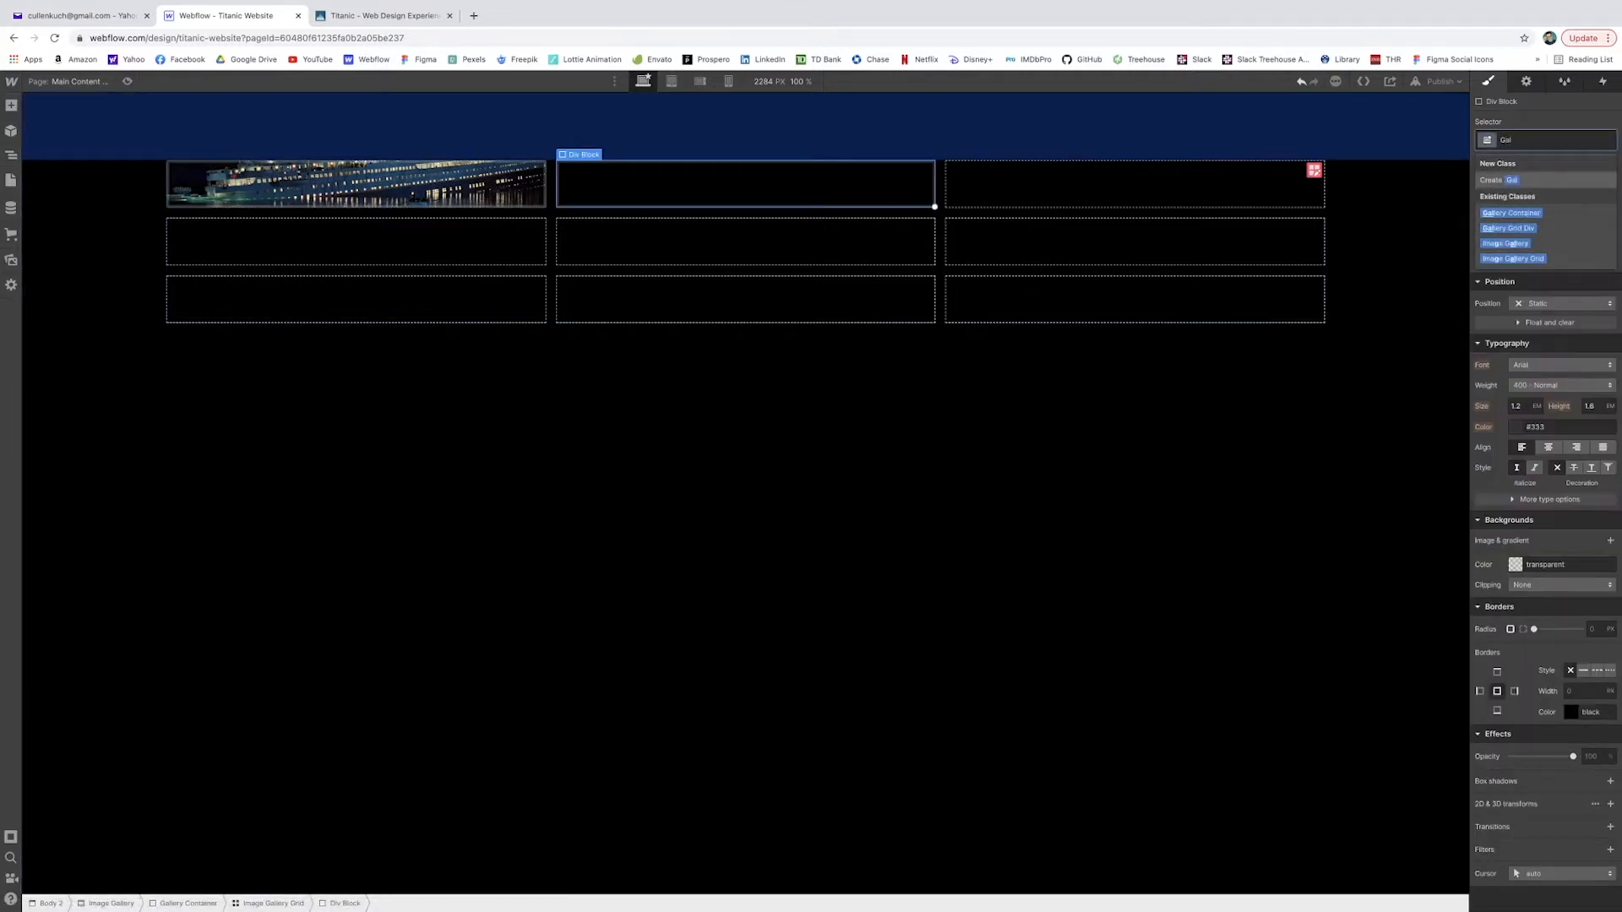
left_click(1521, 229)
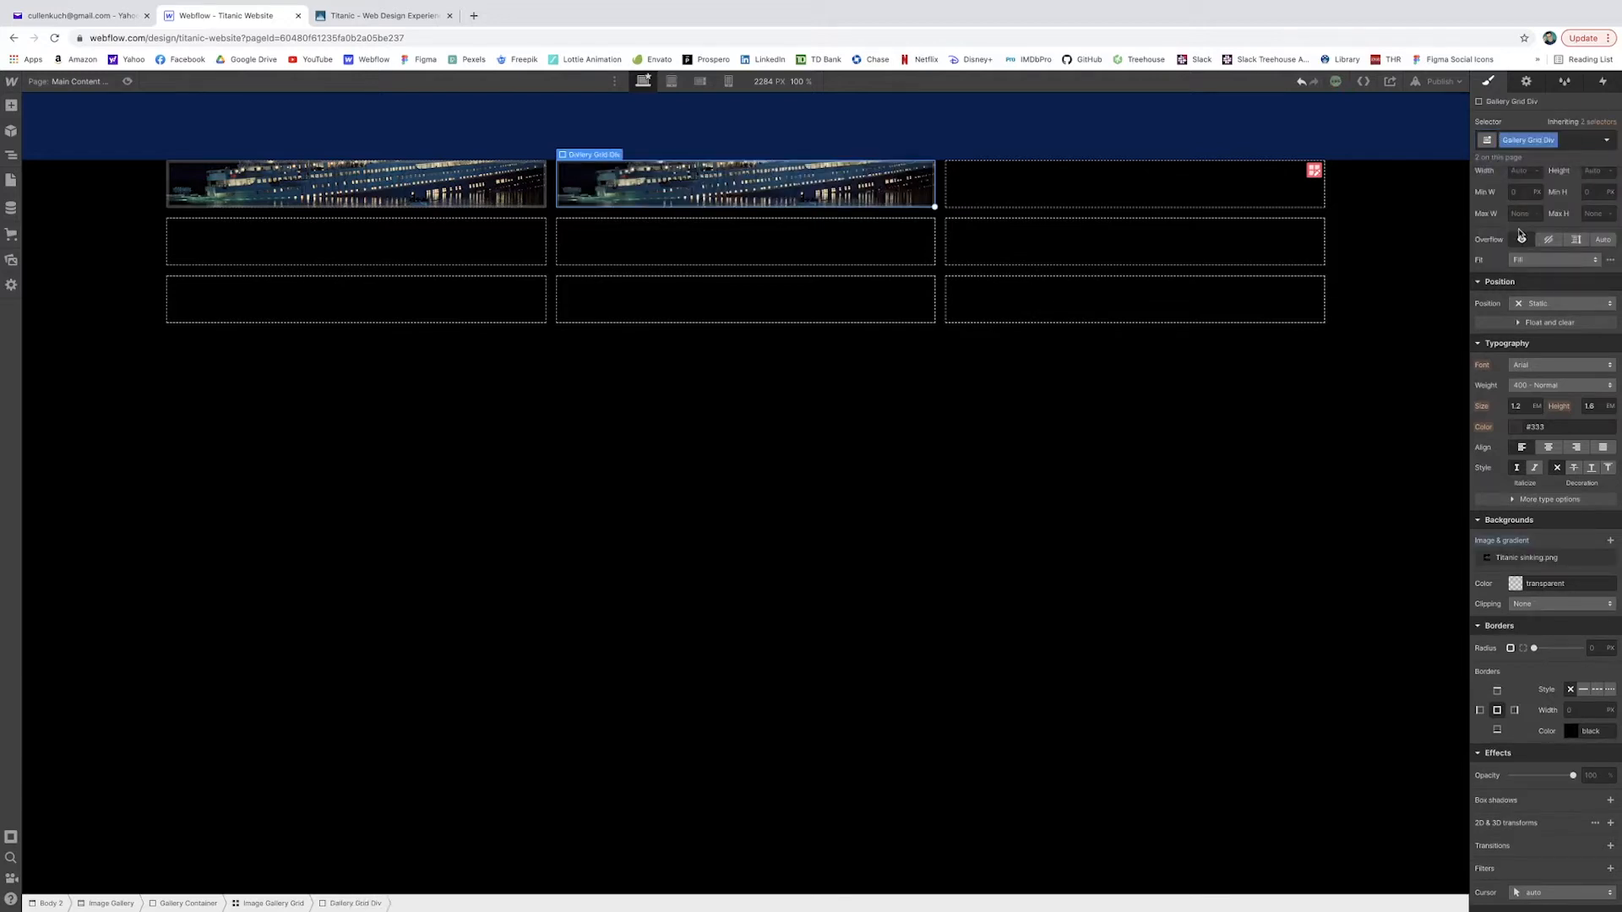
Check the gallery on the published page, then add the combo class Frozen to the second cell's Gallery Grid Div
left_click(1584, 143)
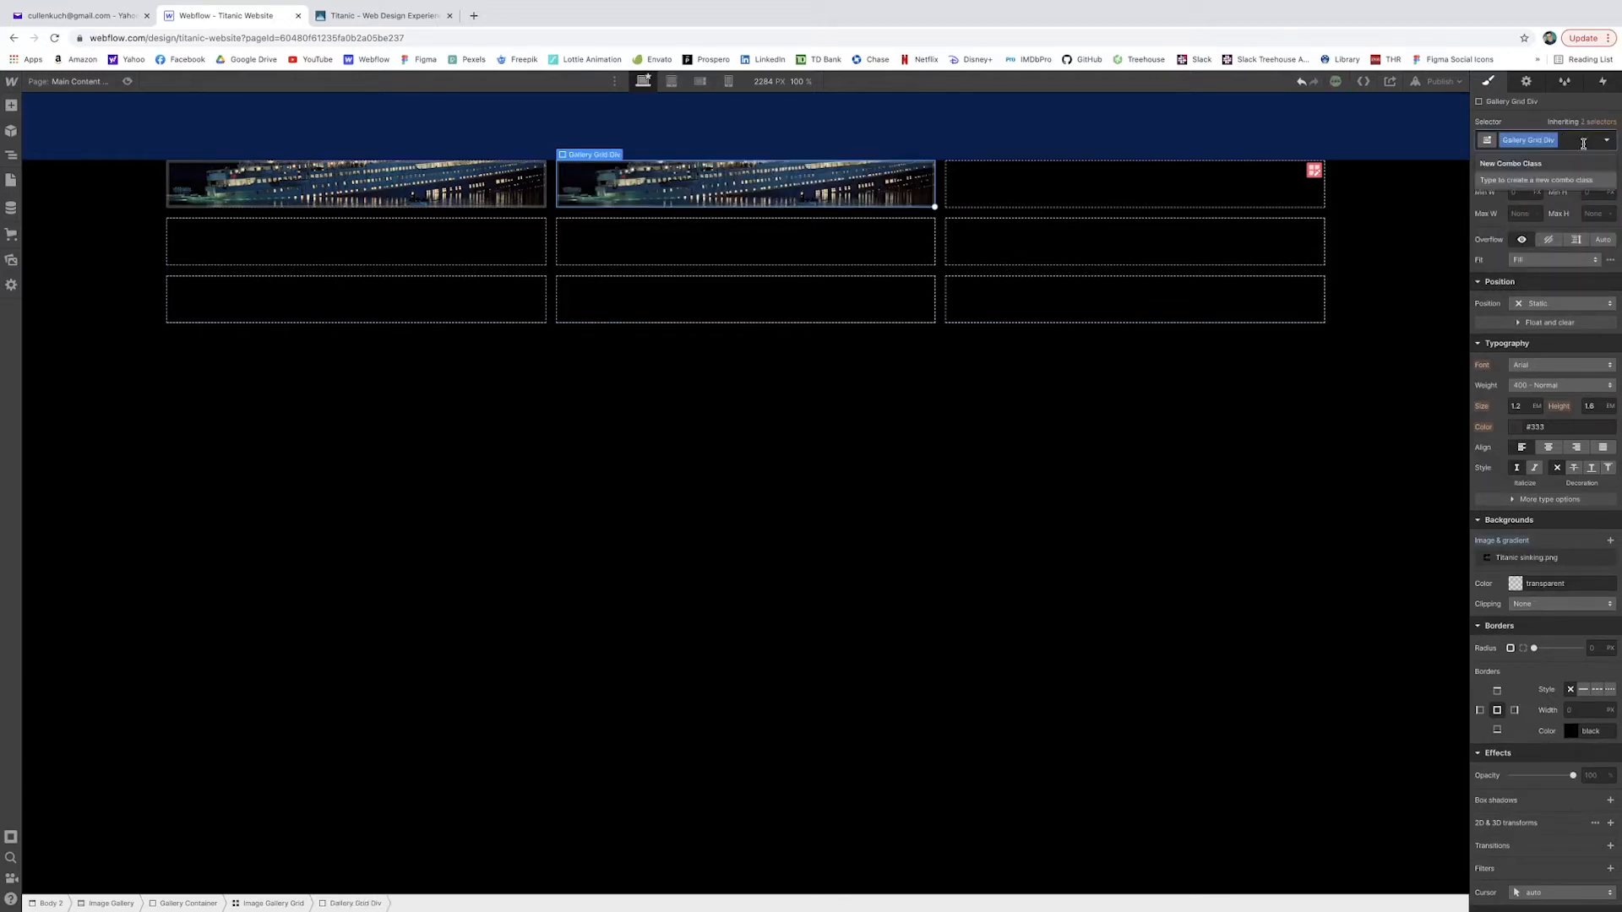
left_click(414, 16)
scroll(893, 307, "up", 3)
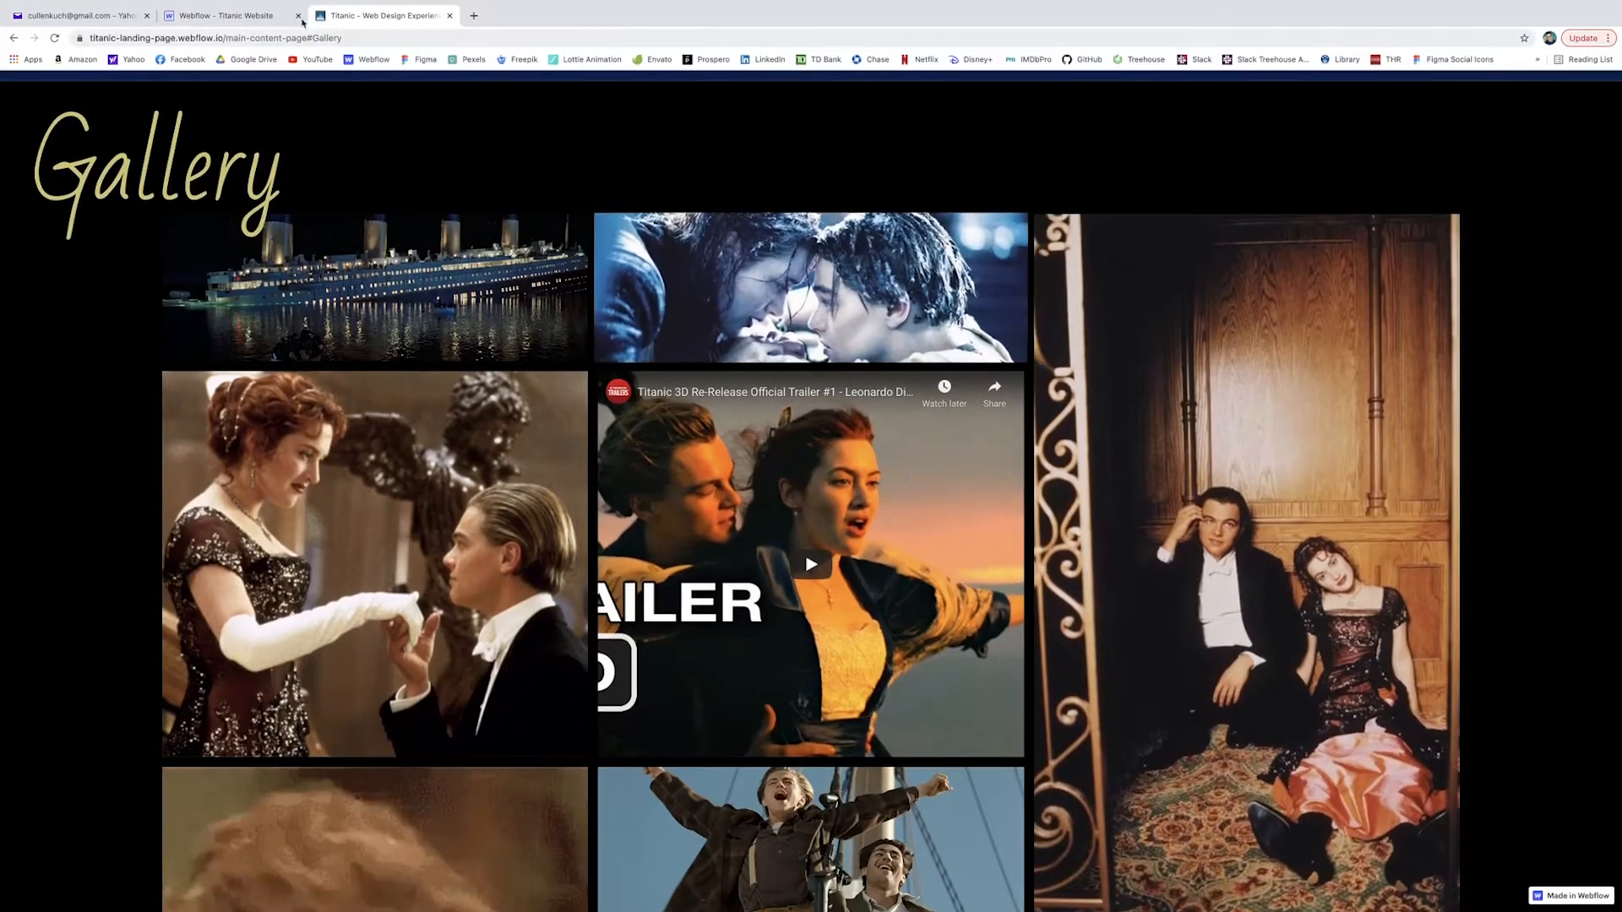
key("ctrl+shift+Tab")
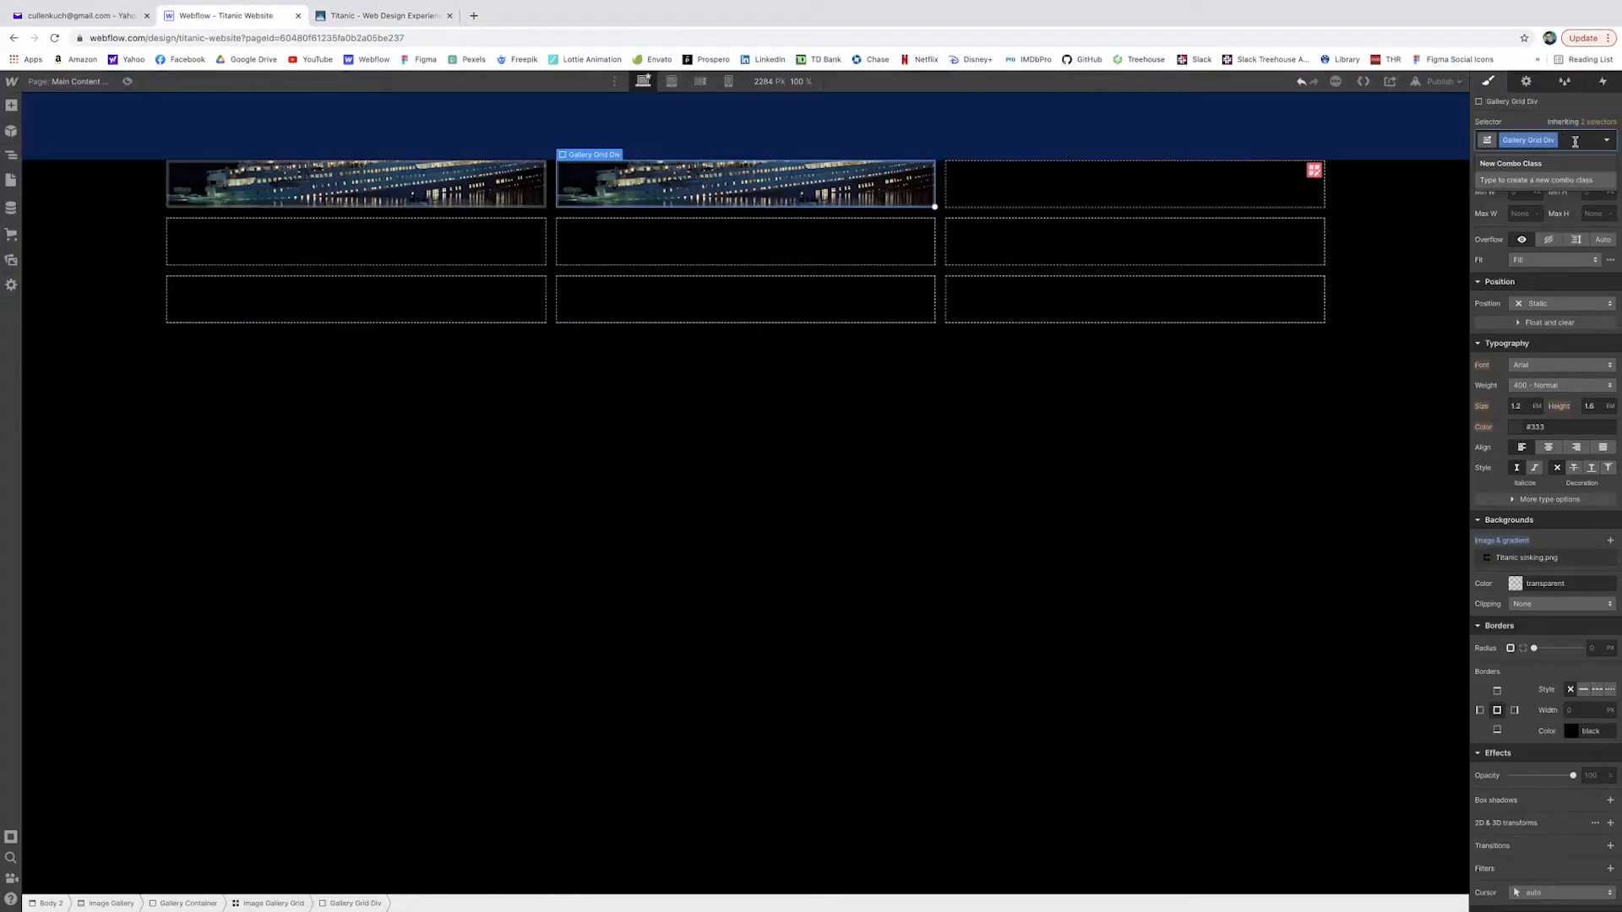
type("Wal")
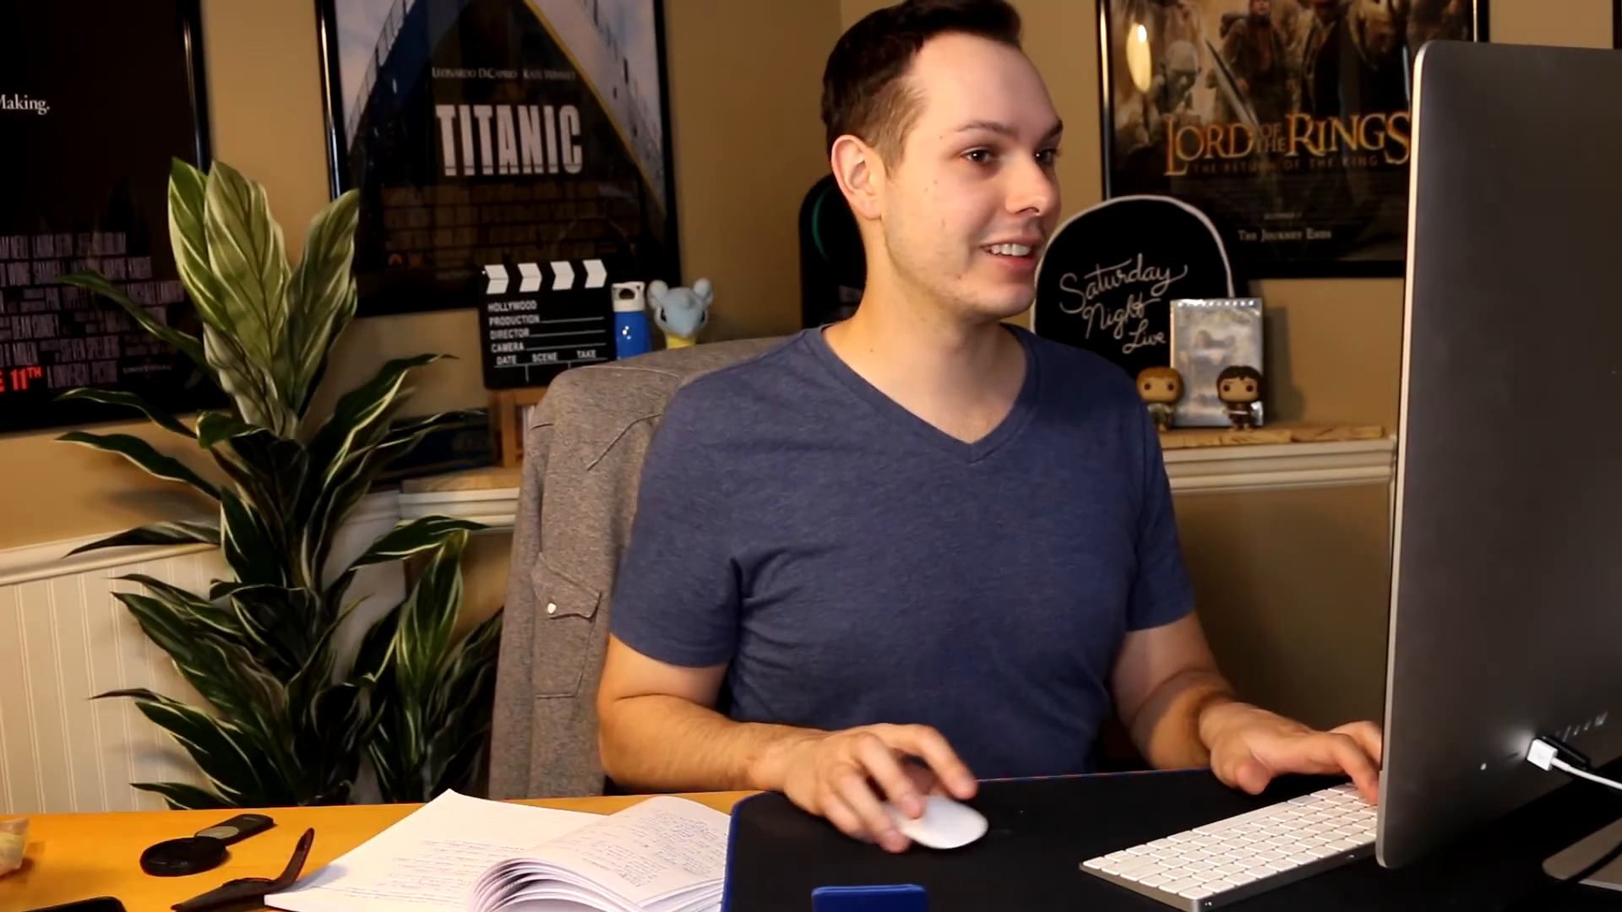
Replace the second cell's background image with Never let go.png
scroll(1614, 663, "down", 1)
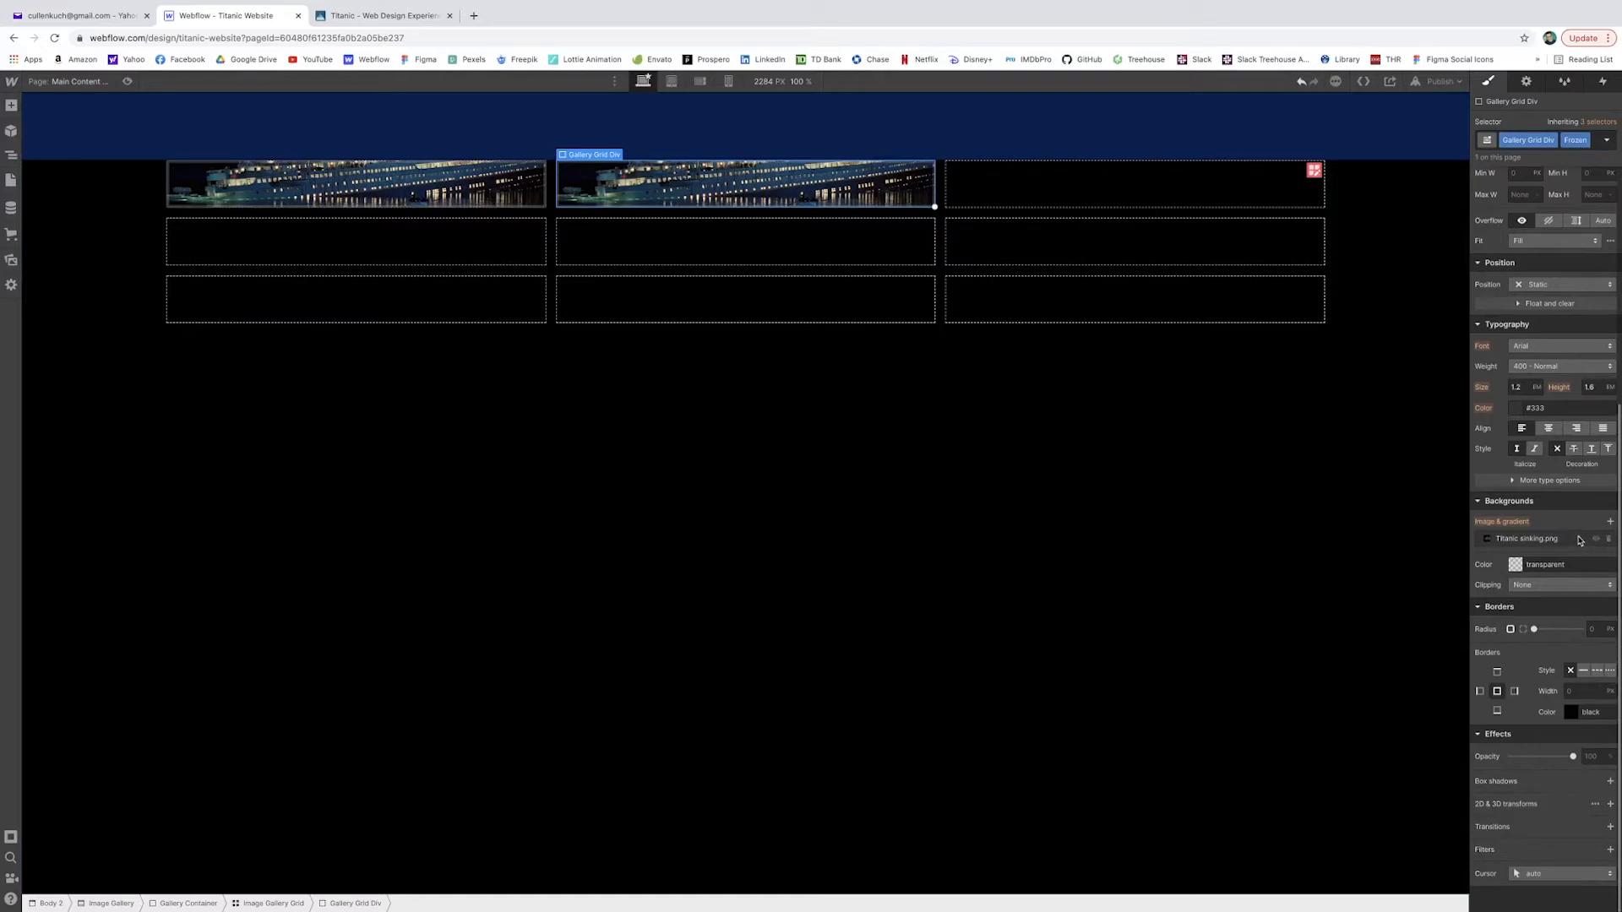
left_click(1532, 539)
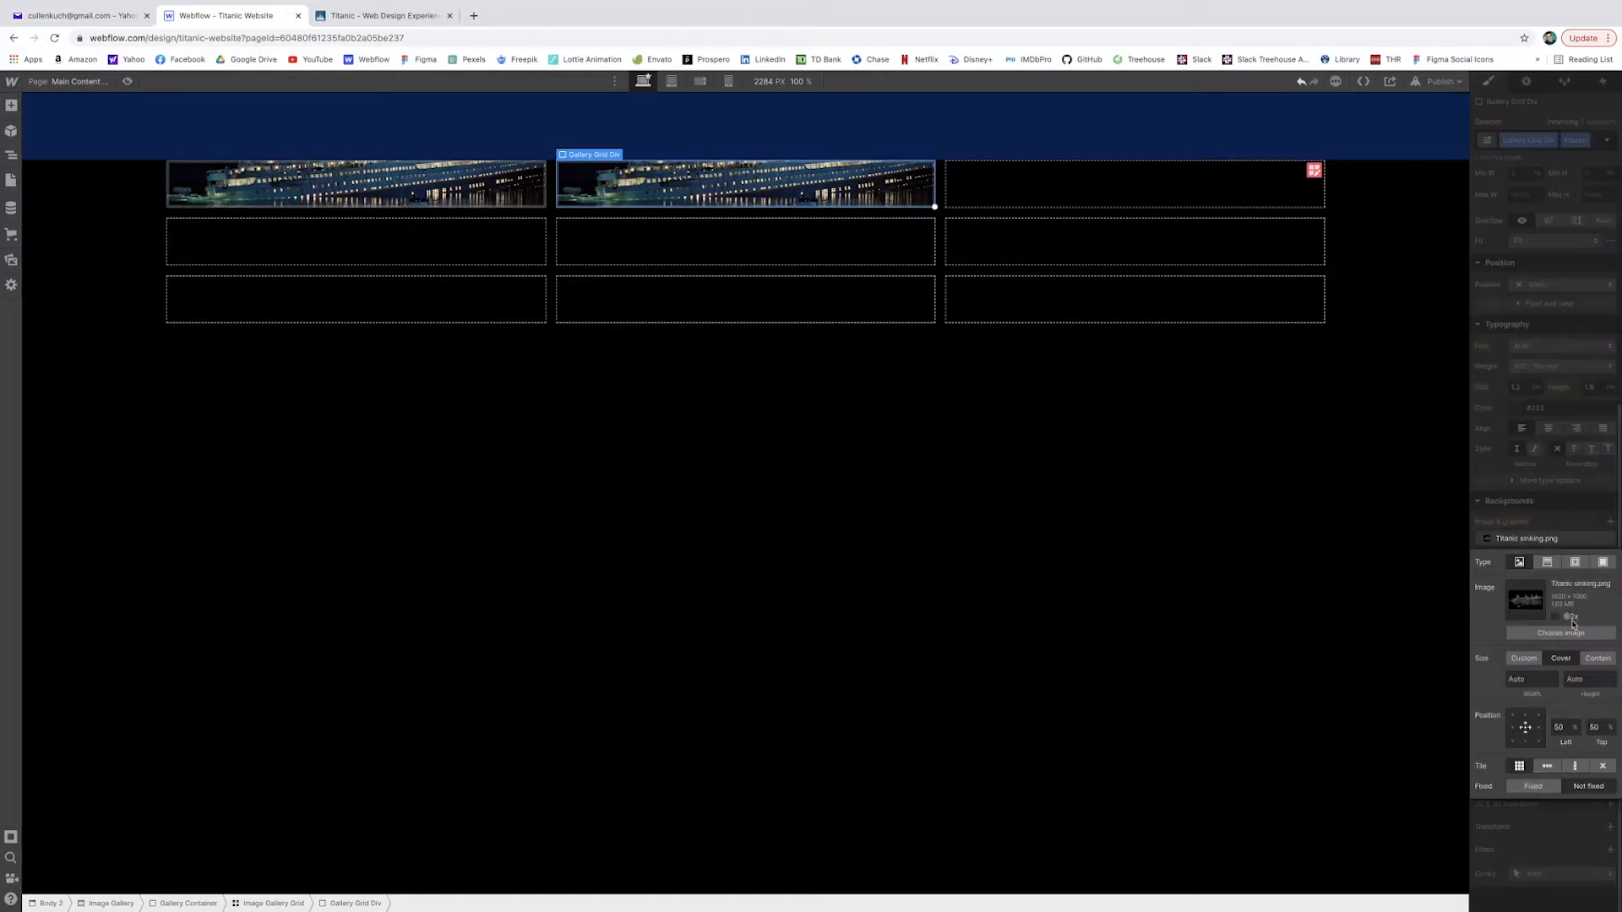
left_click(1562, 633)
left_click(152, 204)
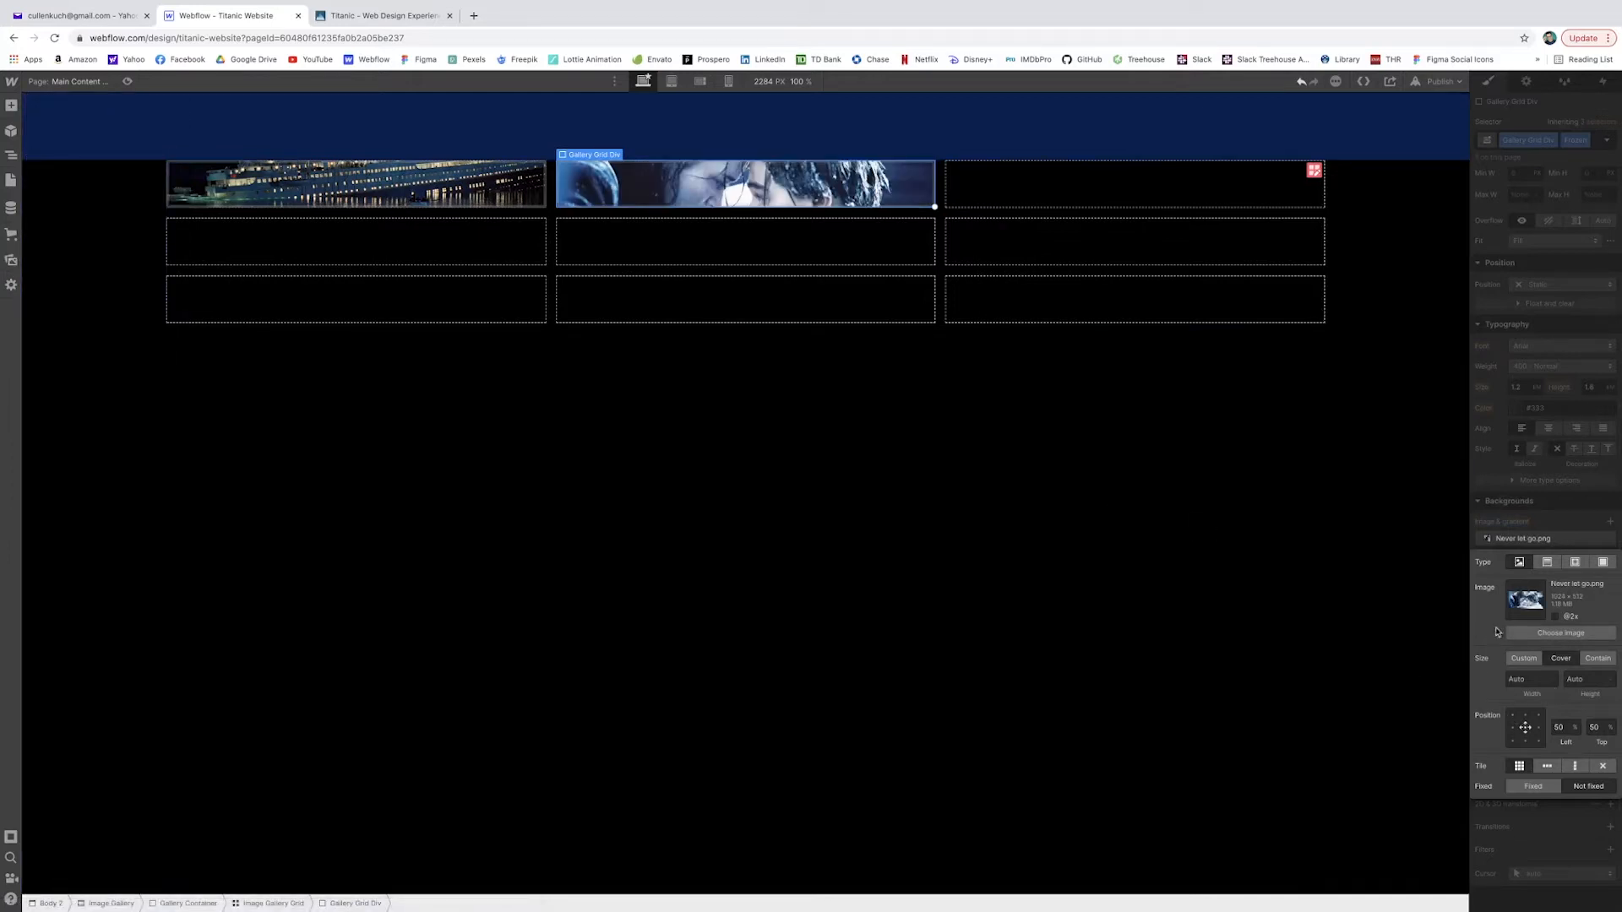
key("Escape")
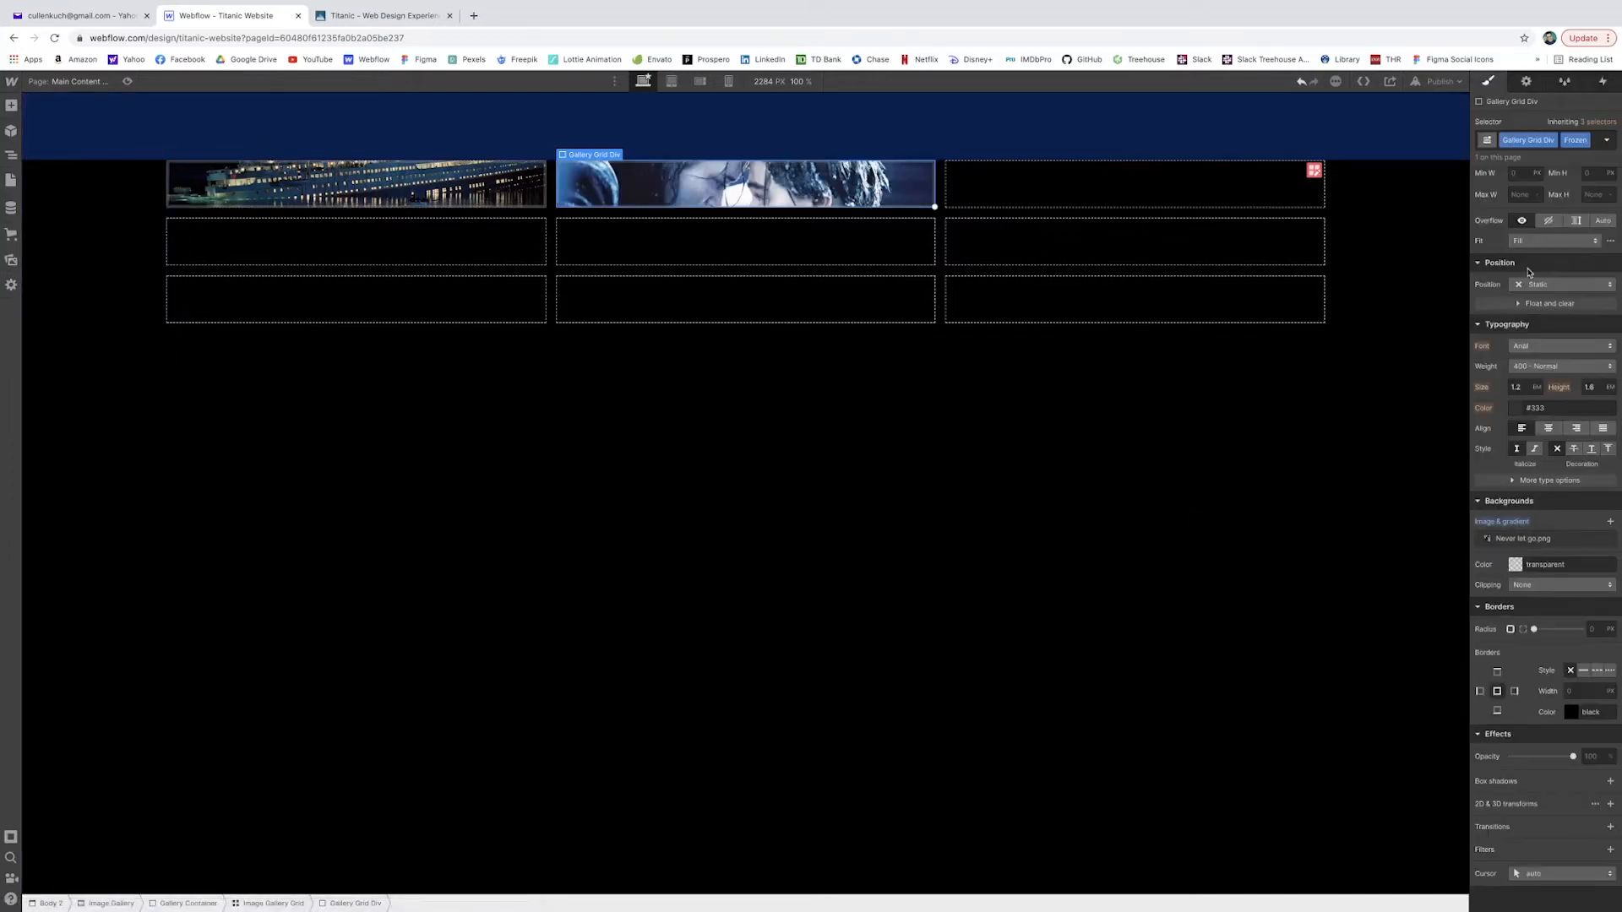
Try a height of 600 px on the Gallery Grid Div class, starting from the first cell
left_click(507, 196)
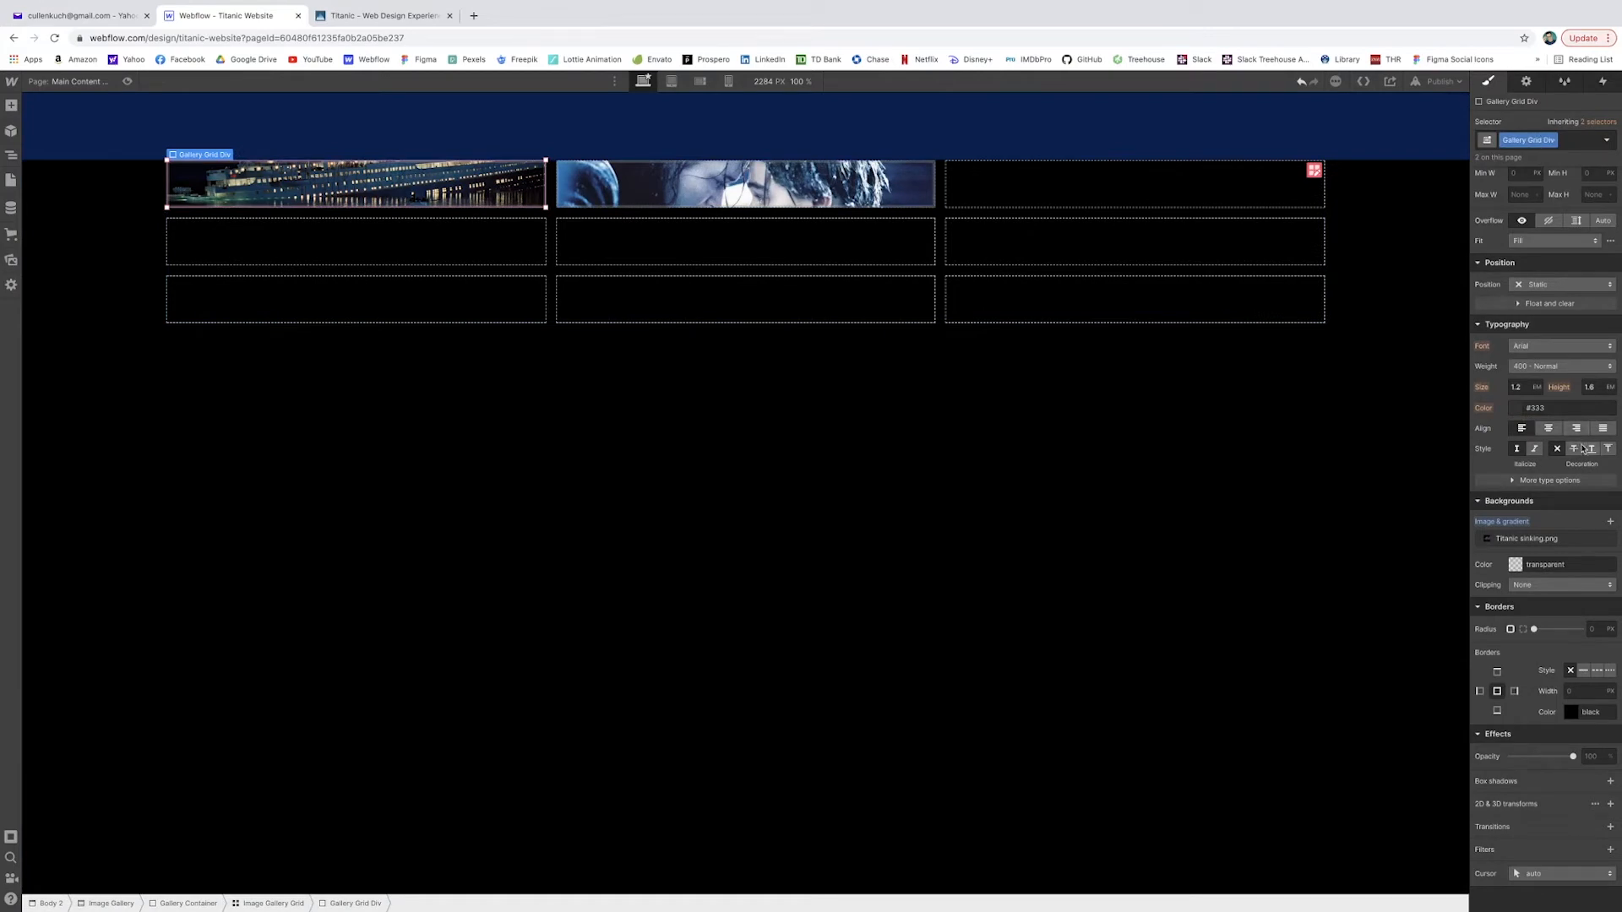
scroll(1588, 690, "up", 5)
left_click(1599, 499)
type("600px")
key("Return")
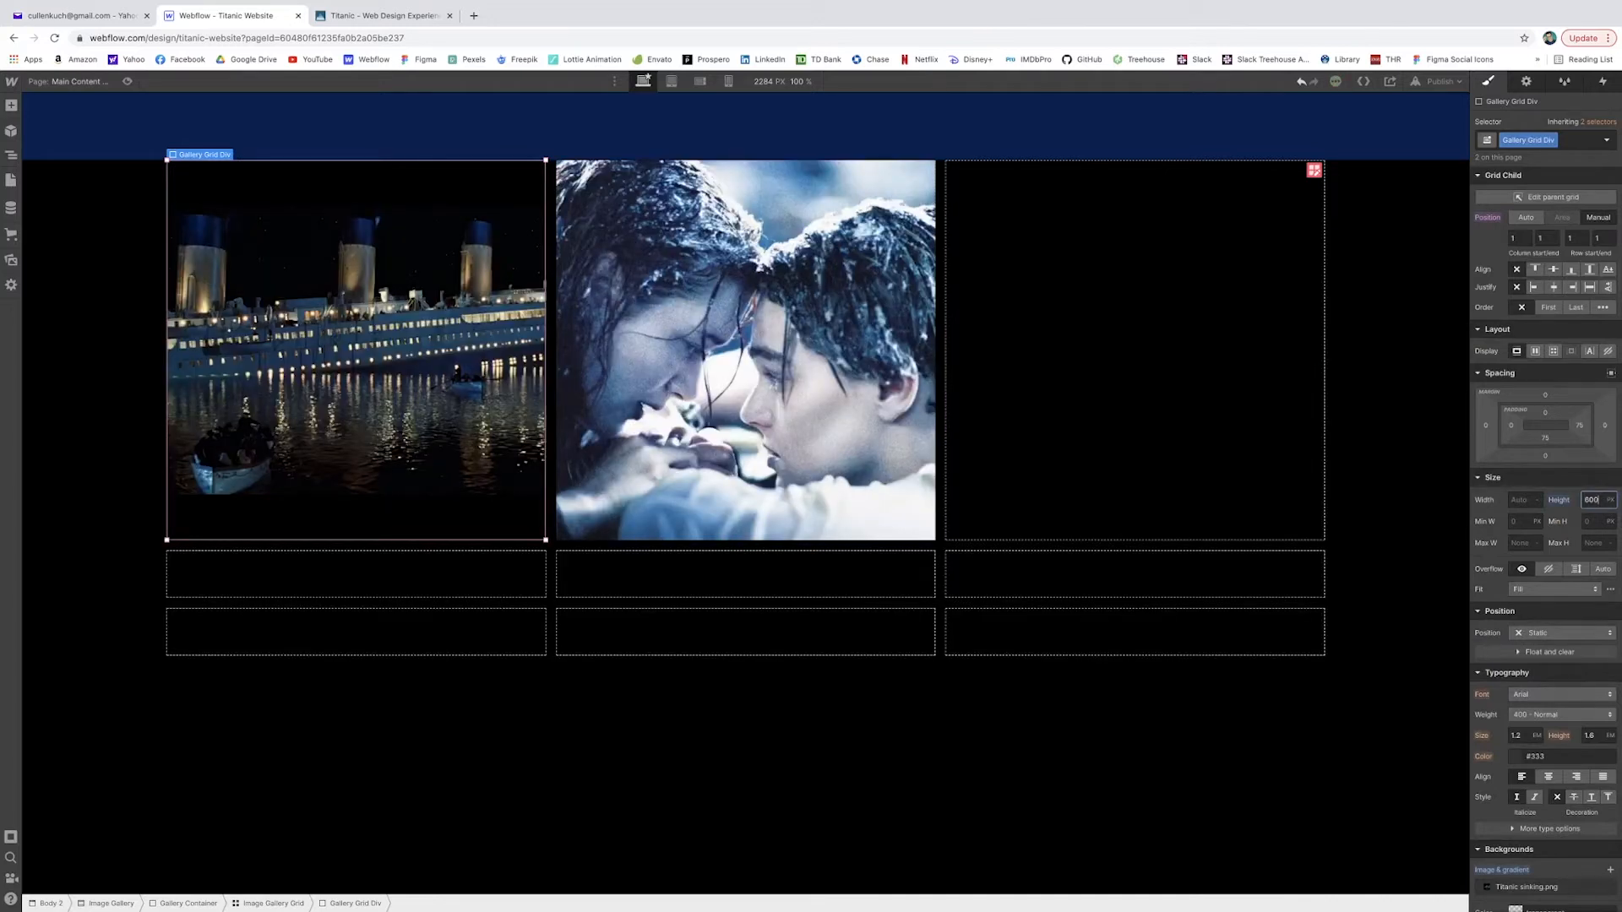
key("Return")
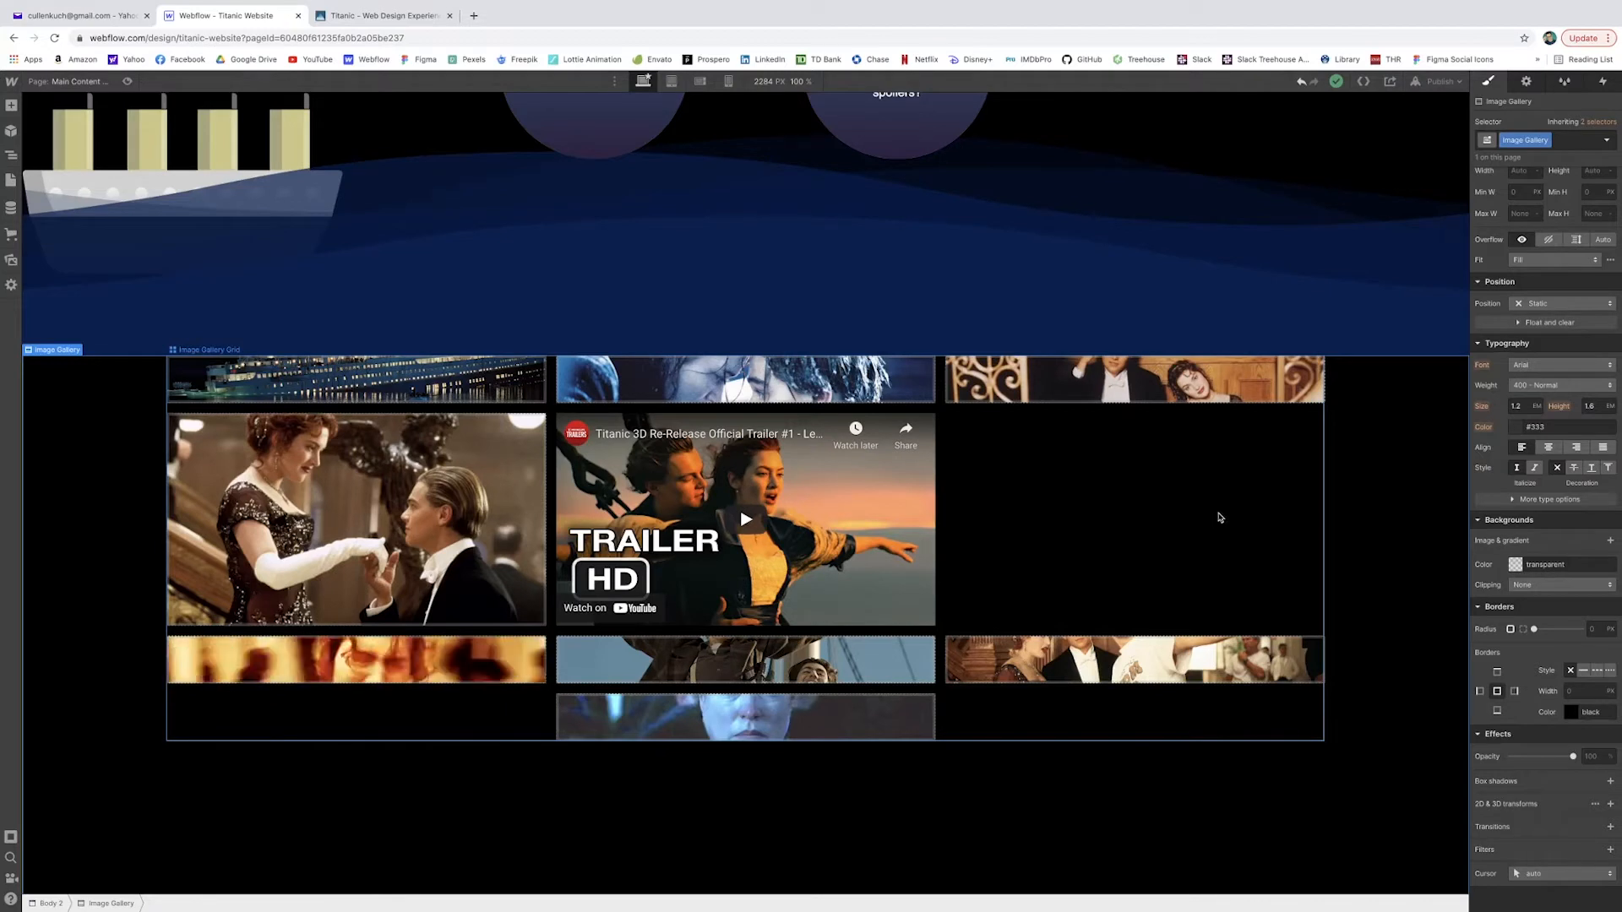
Extend the Elevator div in the third column so it spans the grid's first and second rows
scroll(1140, 445, "down", 1)
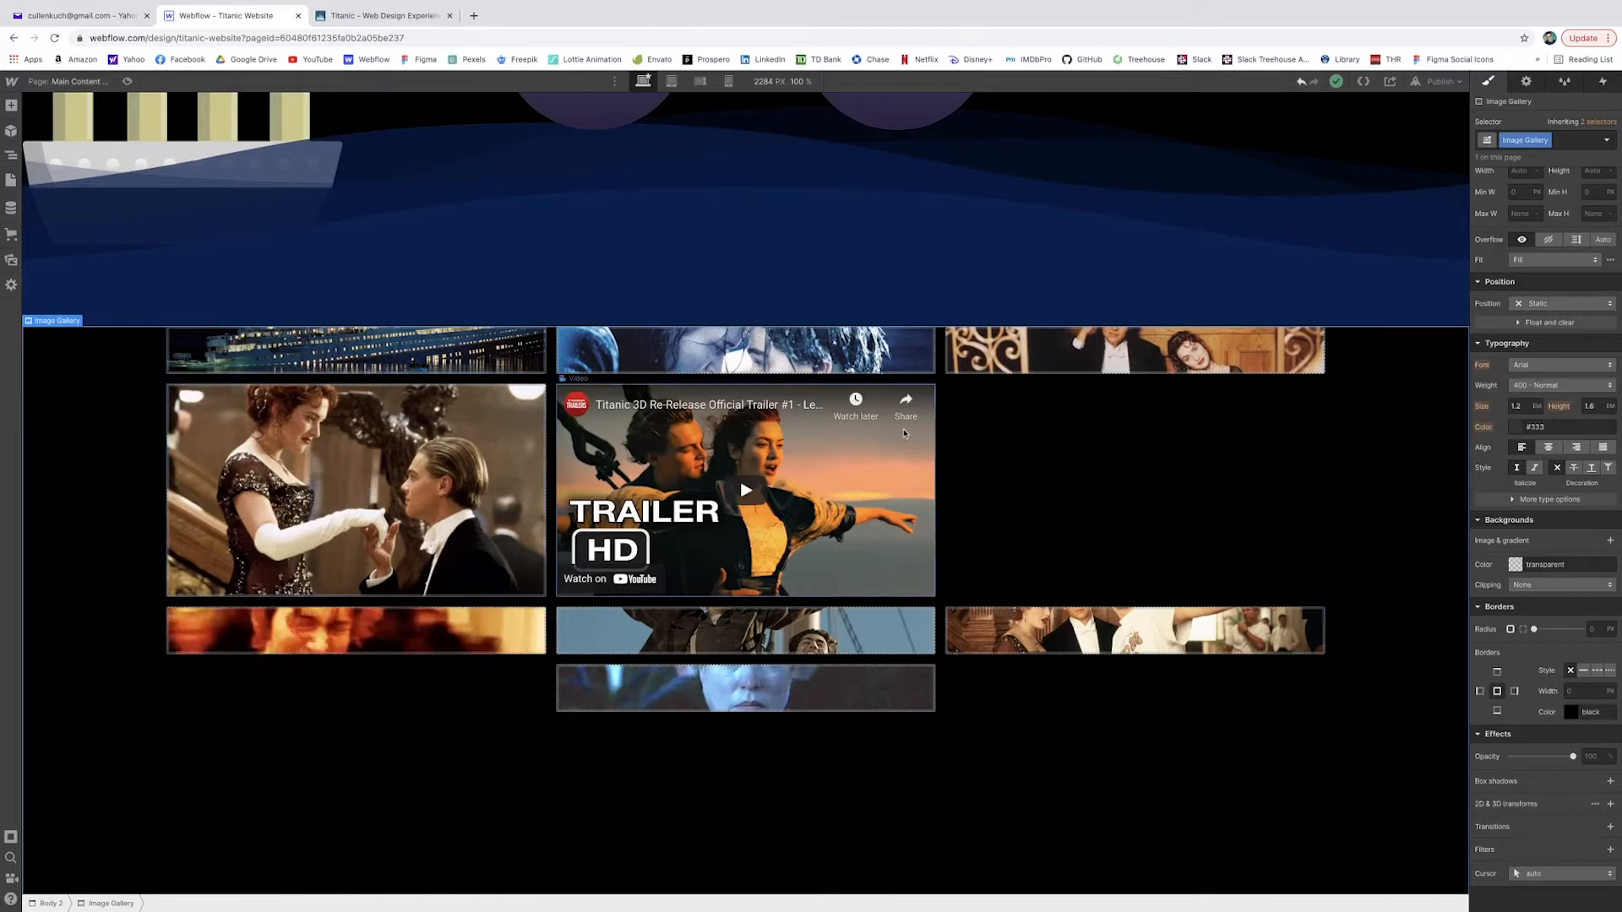
left_click(509, 360)
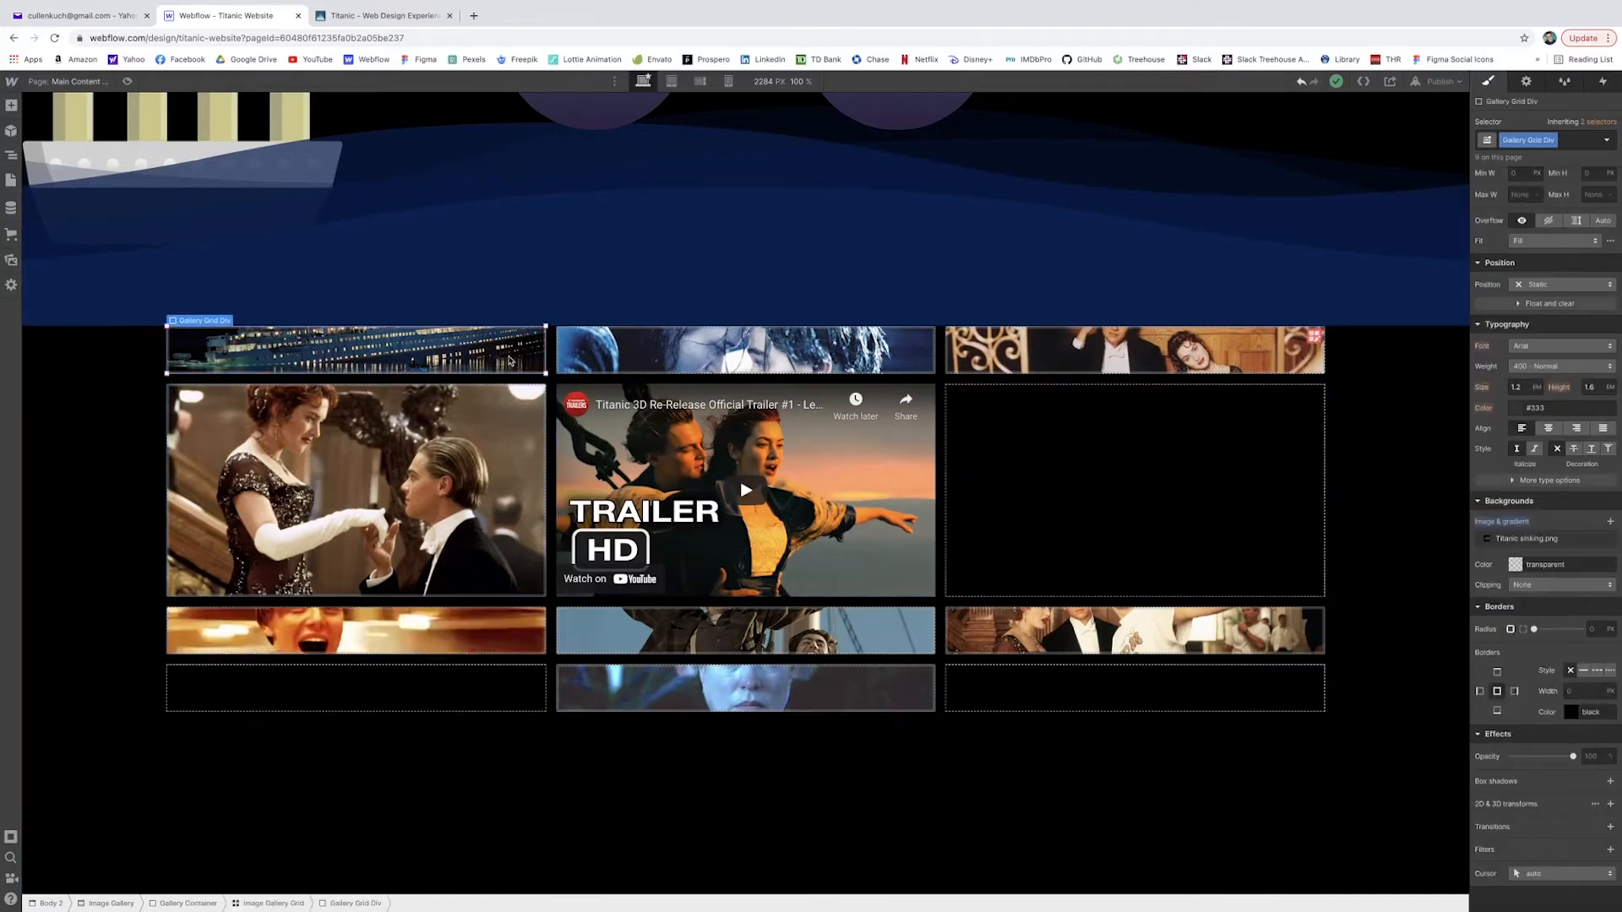
left_click(1086, 348)
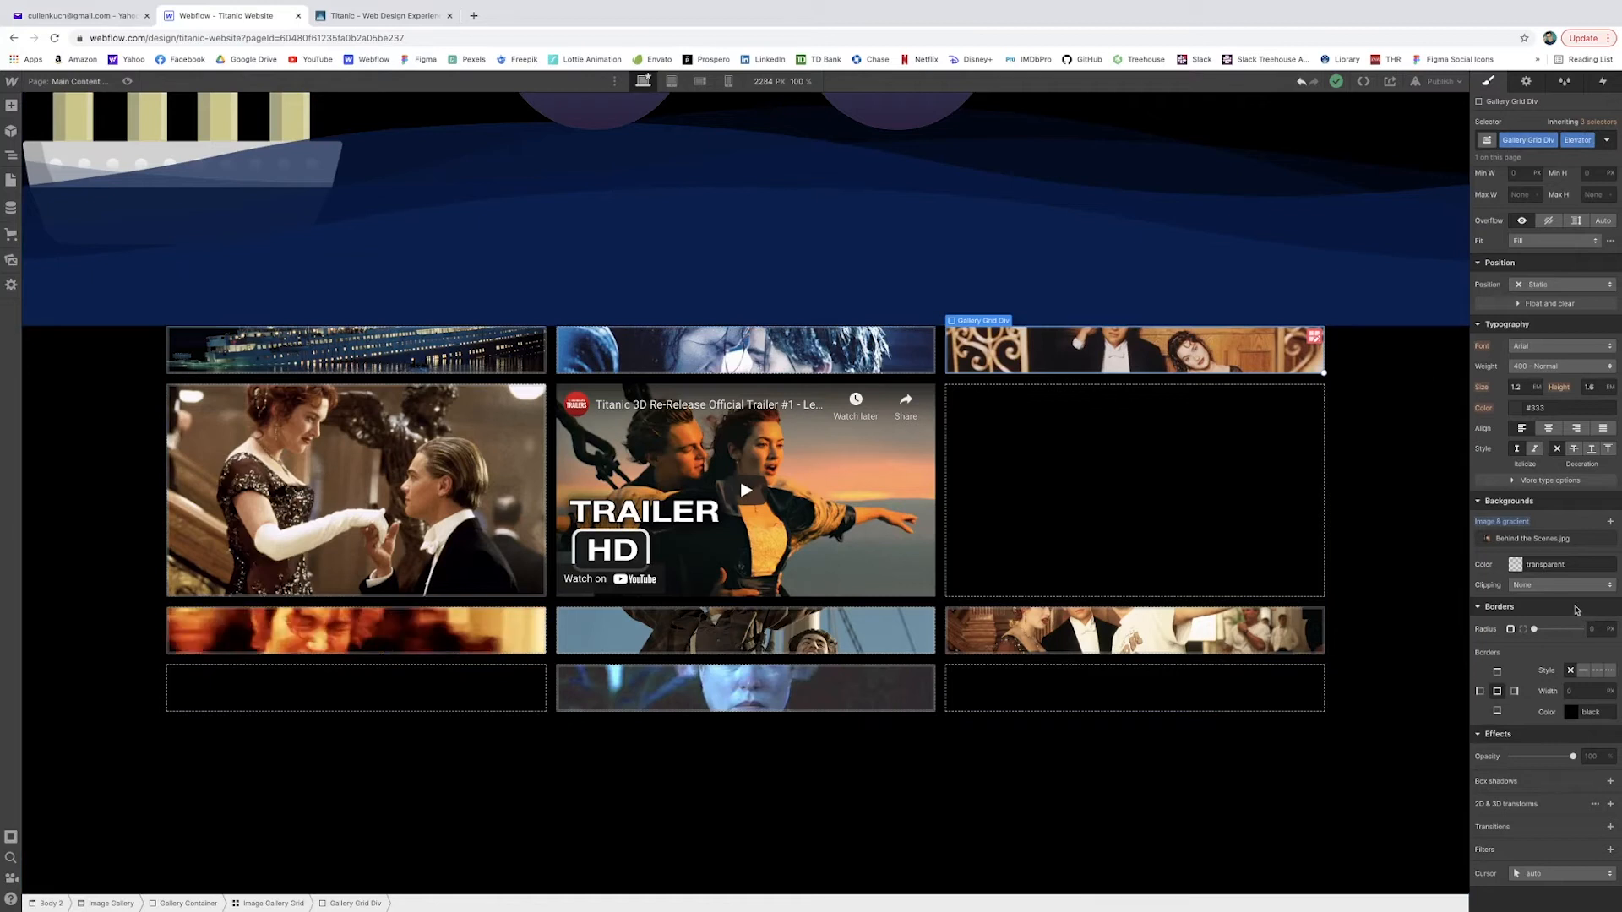
left_click(378, 367)
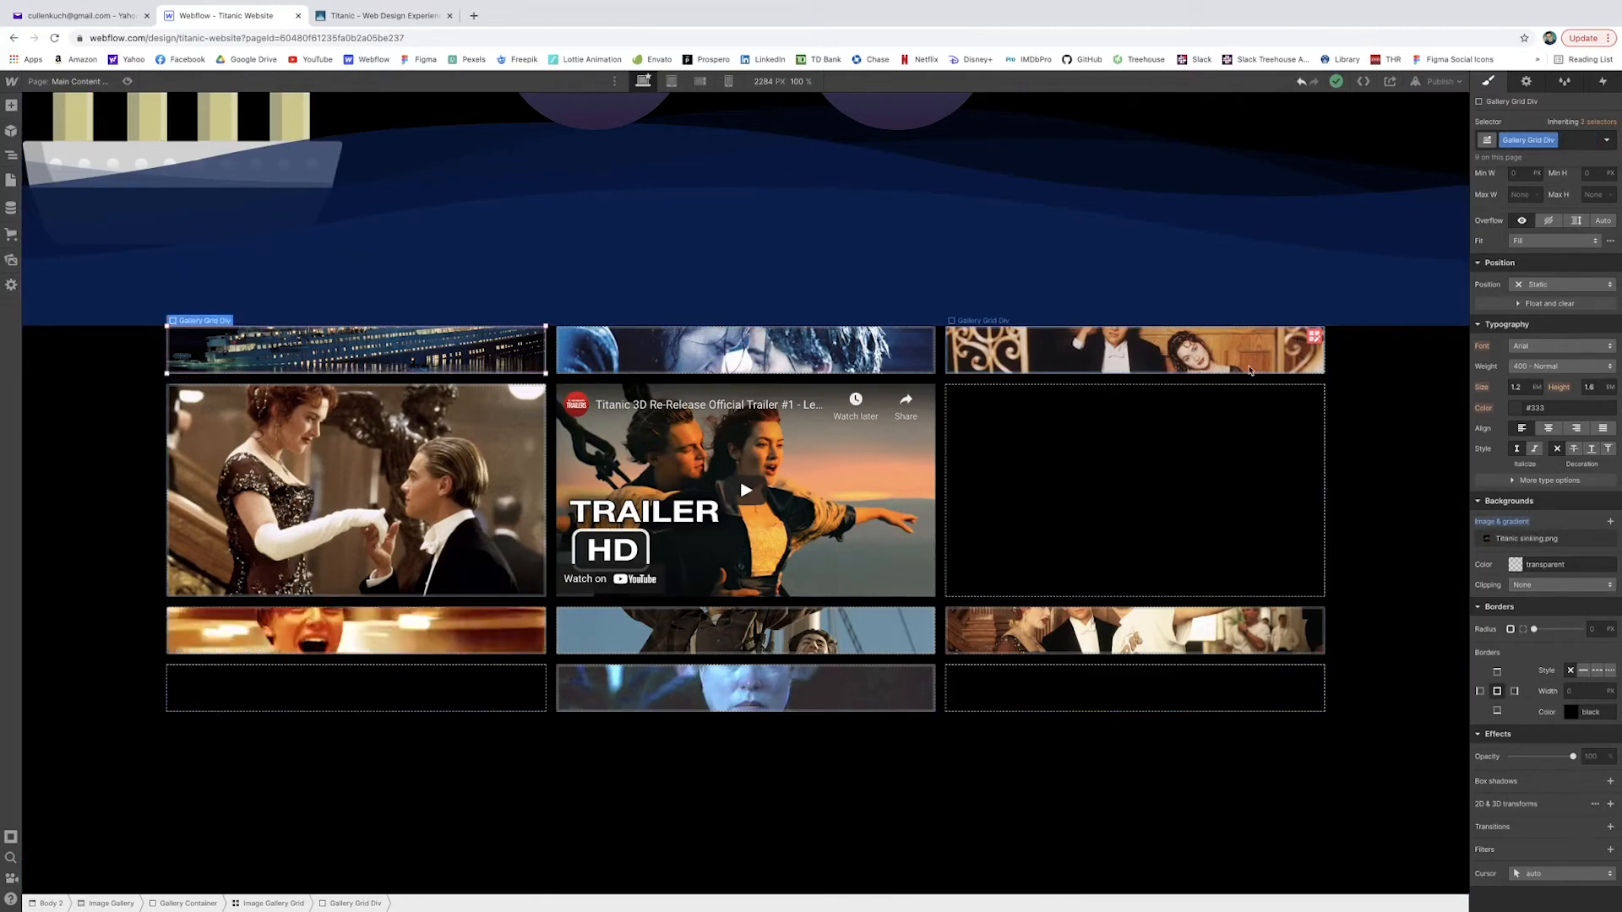
left_click(1190, 359)
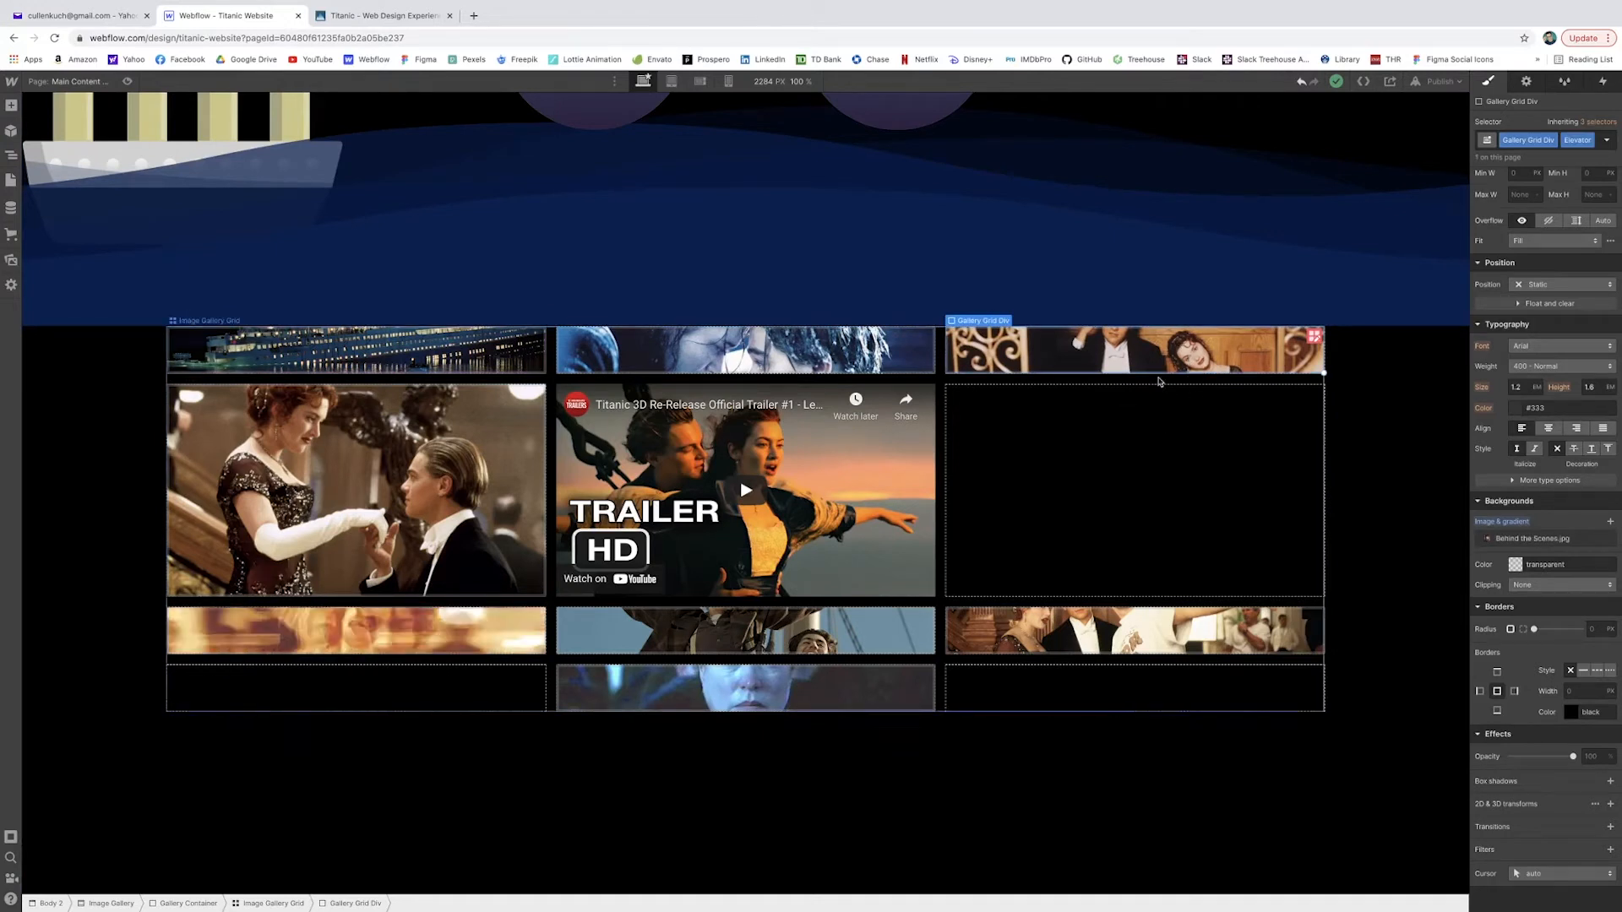
left_click(1125, 374)
left_click_drag(1128, 410, 1145, 540)
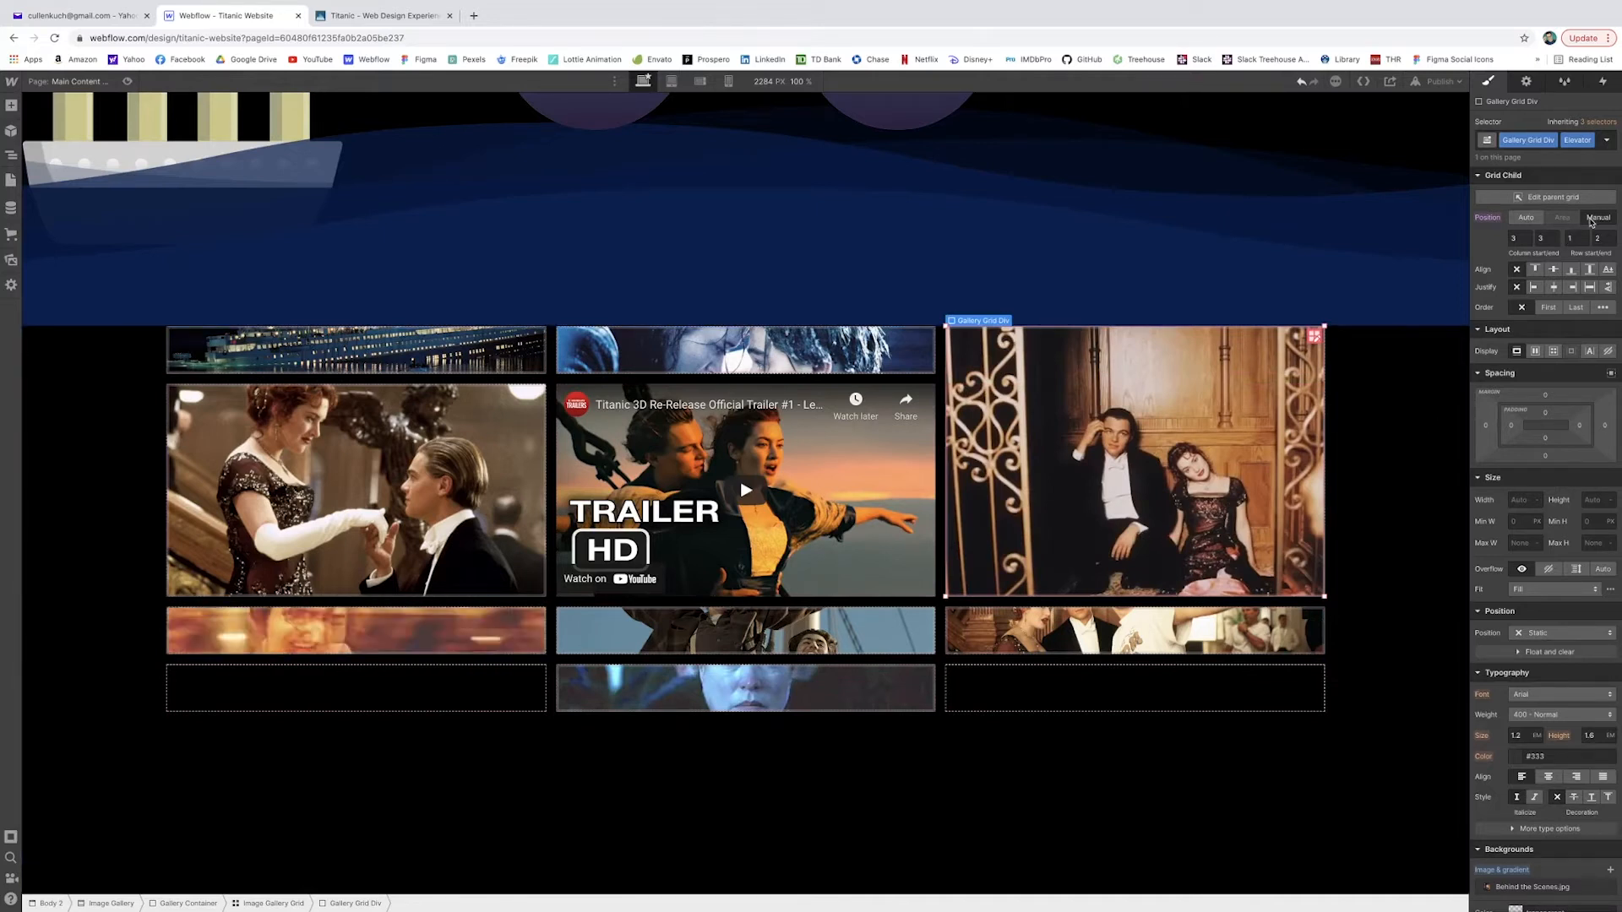
Extend the Titanic.gif div in the first column and the Directing div in the third column to span rows three and four
scroll(761, 456, "down", 1)
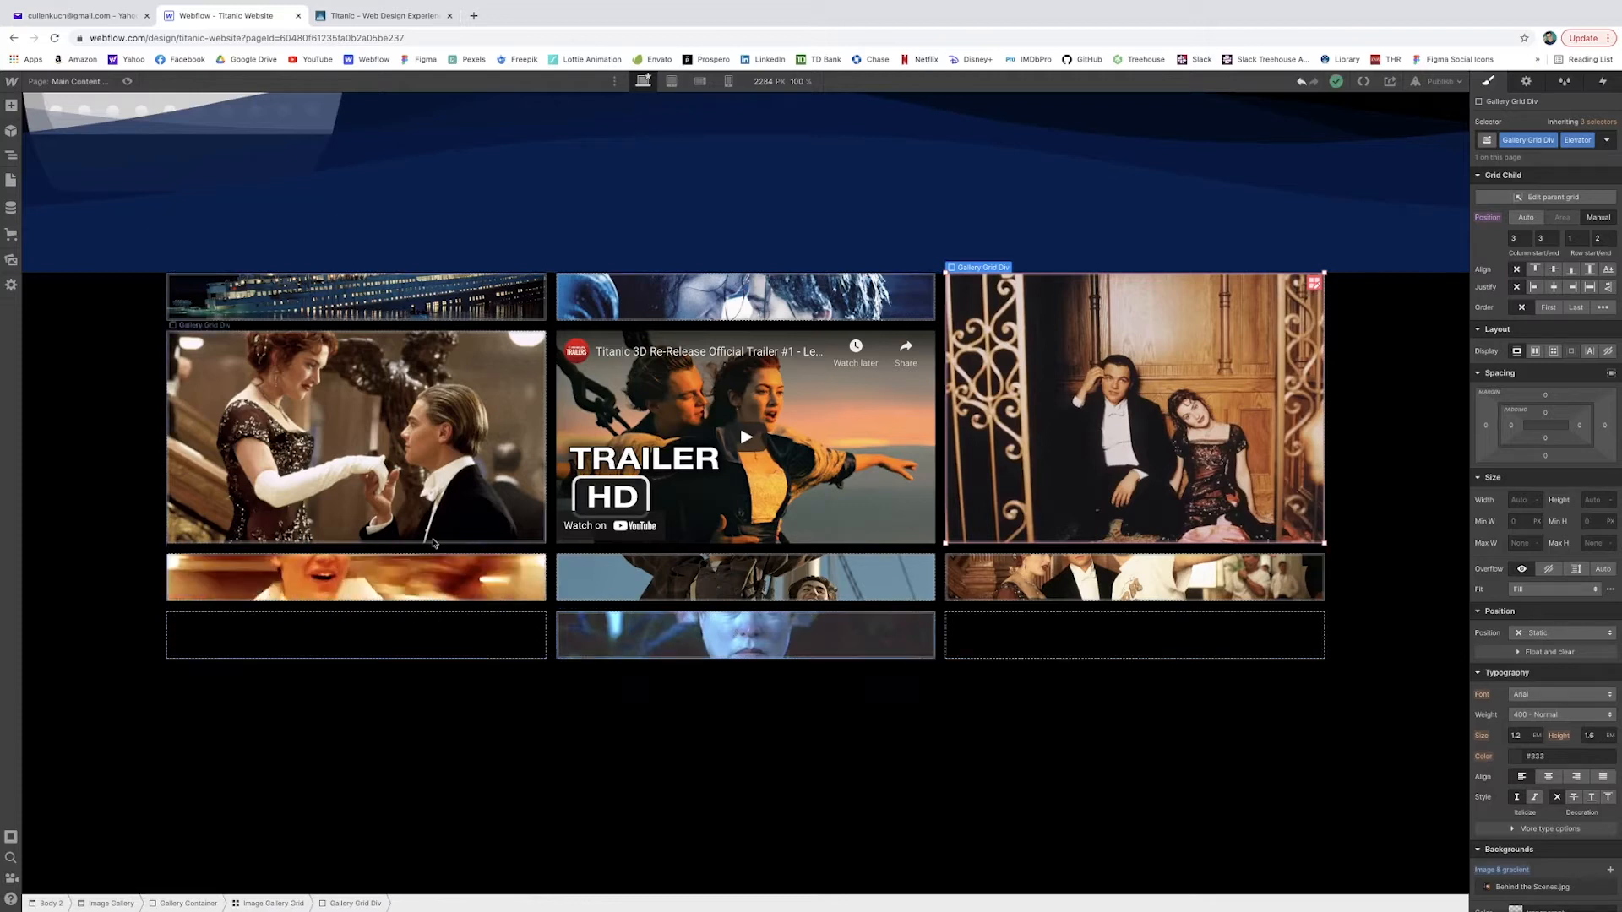
left_click(422, 587)
left_click_drag(432, 602, 435, 649)
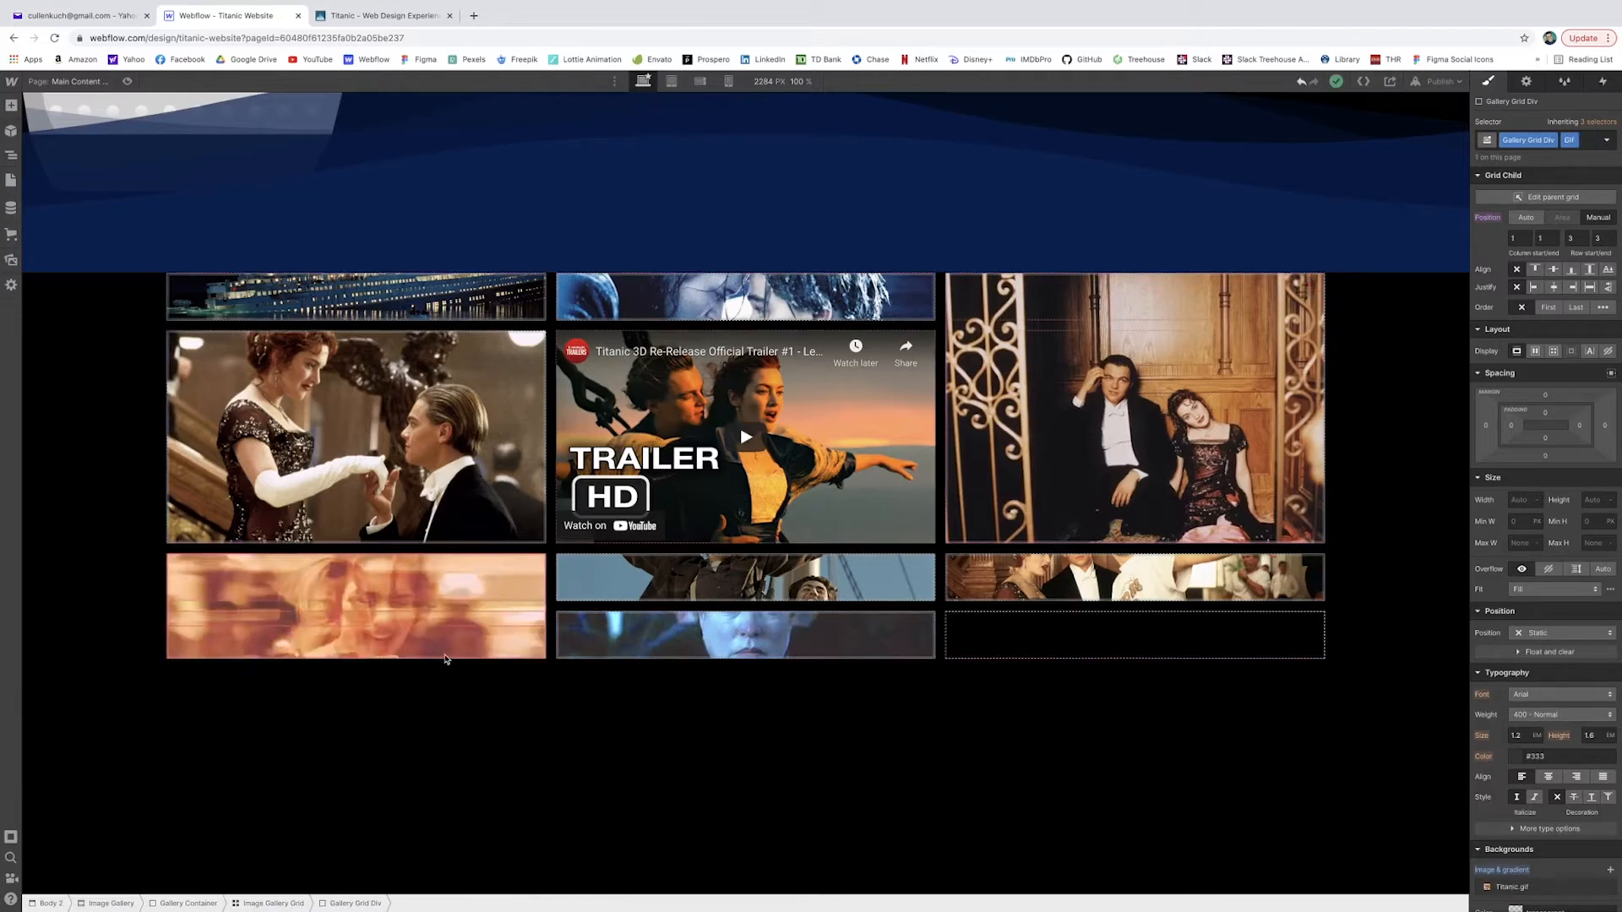
left_click(1078, 589)
left_click_drag(1090, 601, 1120, 646)
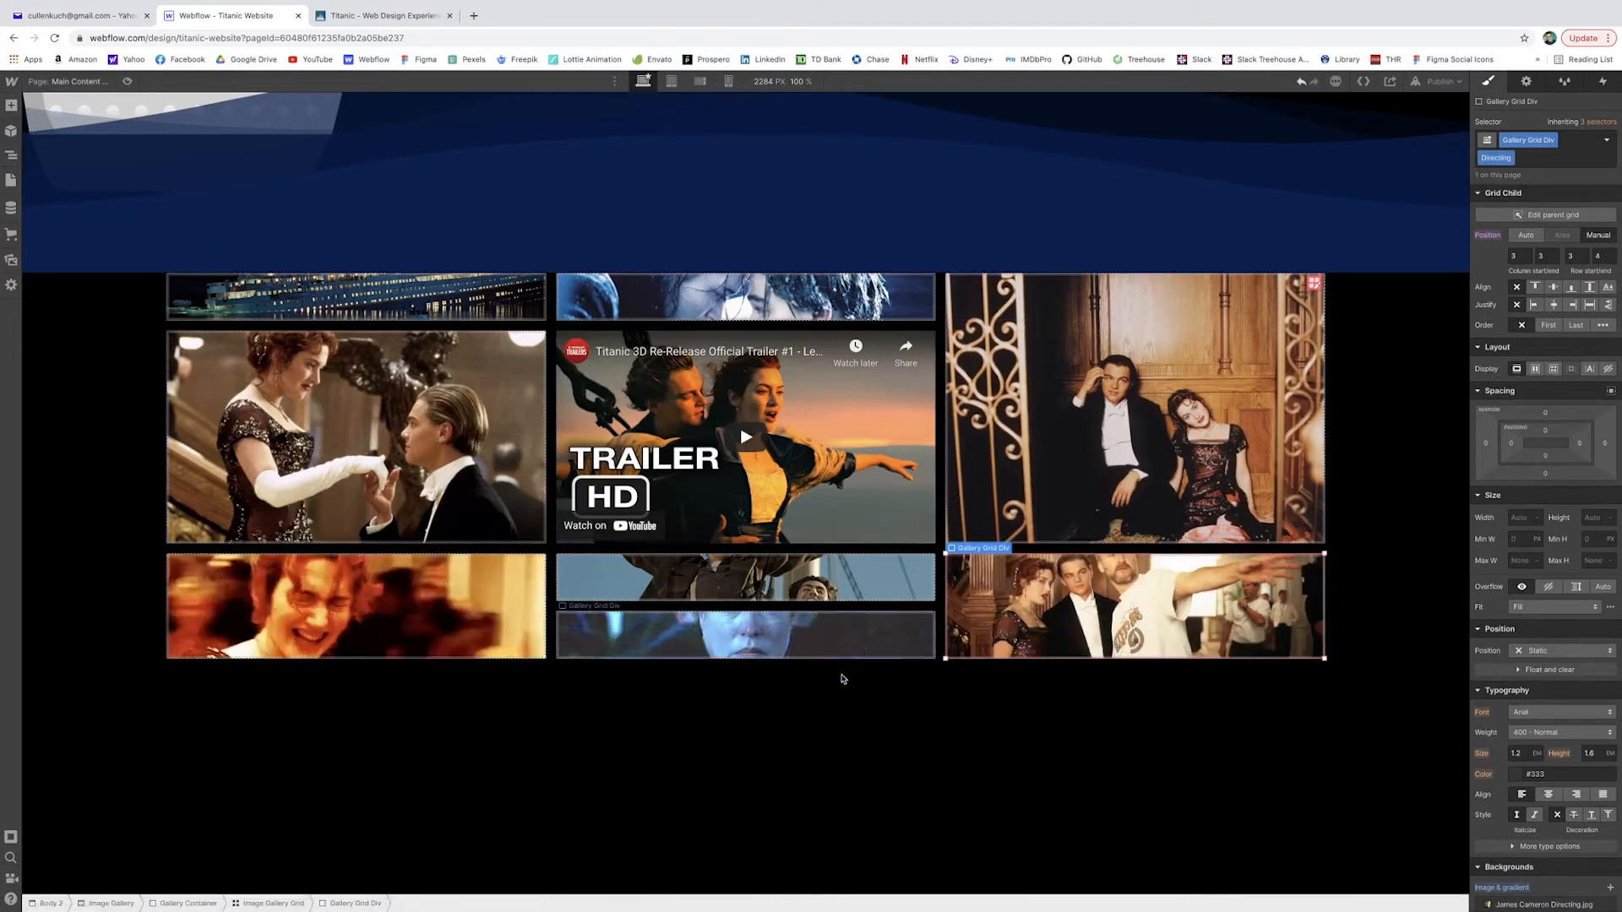
Set the height of the Image Gallery Grid to 100% so it fills the Gallery Container
left_click(717, 697)
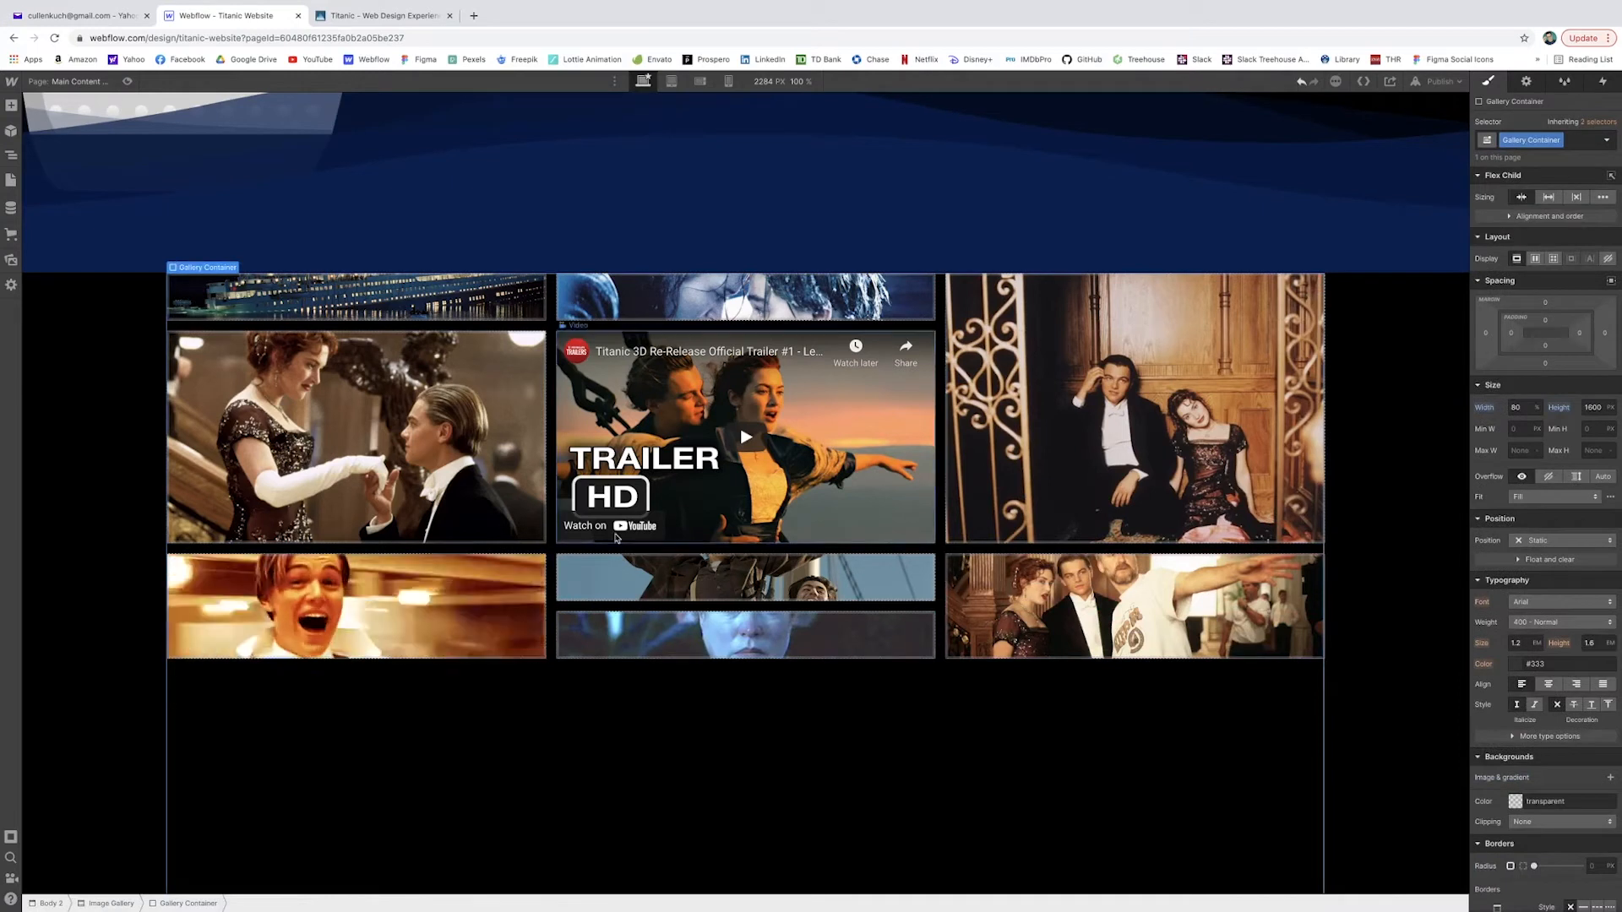
left_click(635, 525)
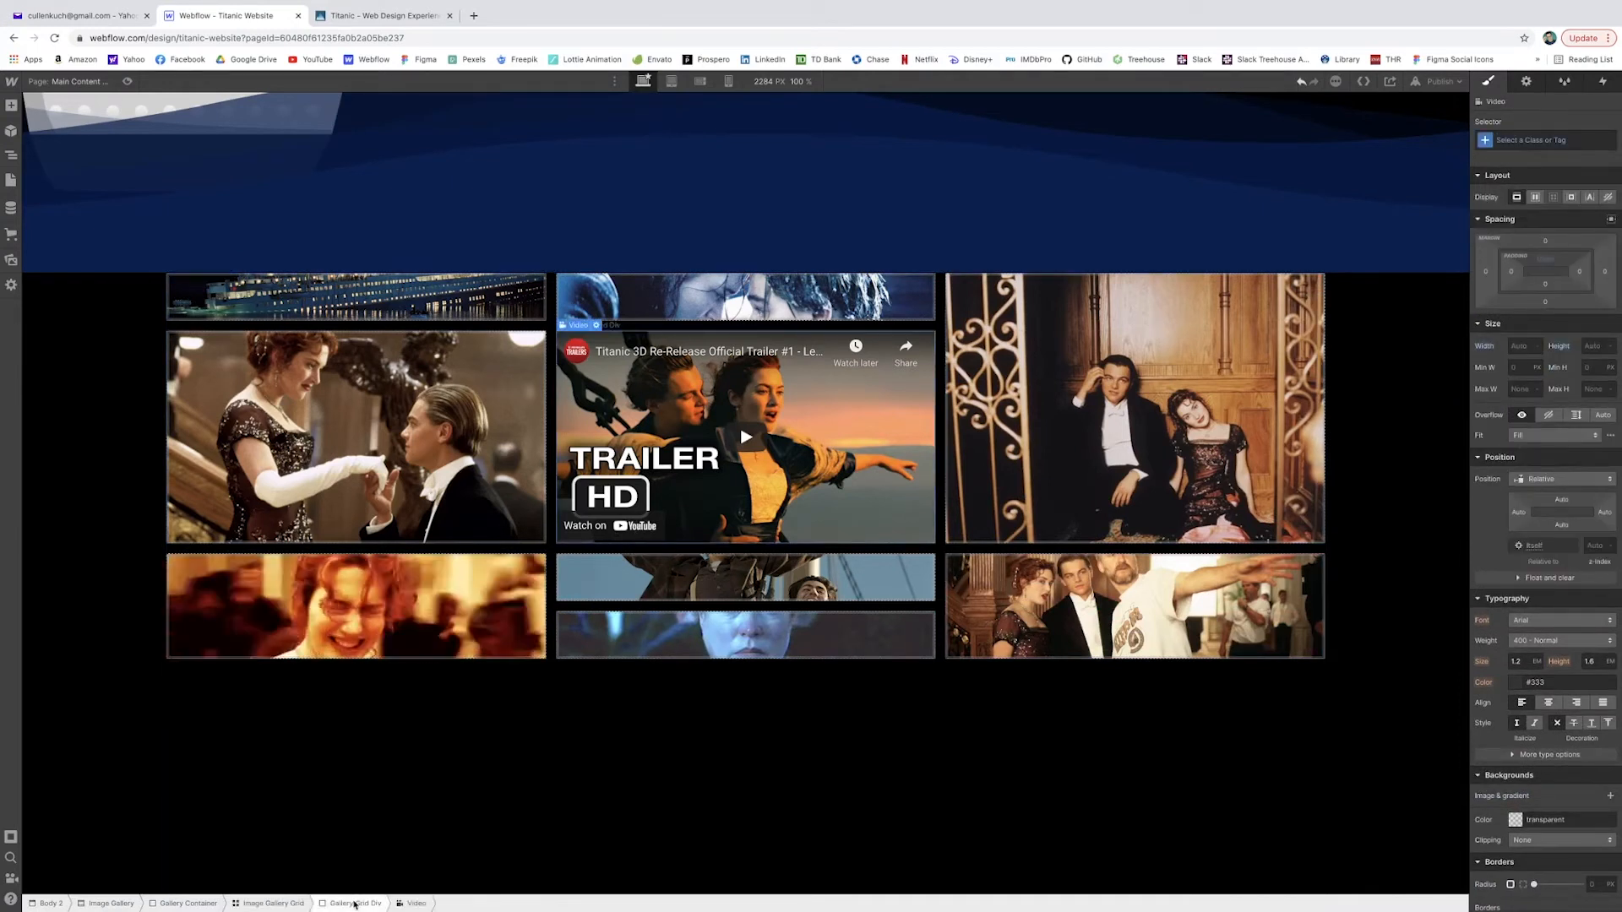
left_click(249, 904)
left_click(1590, 453)
type("100%")
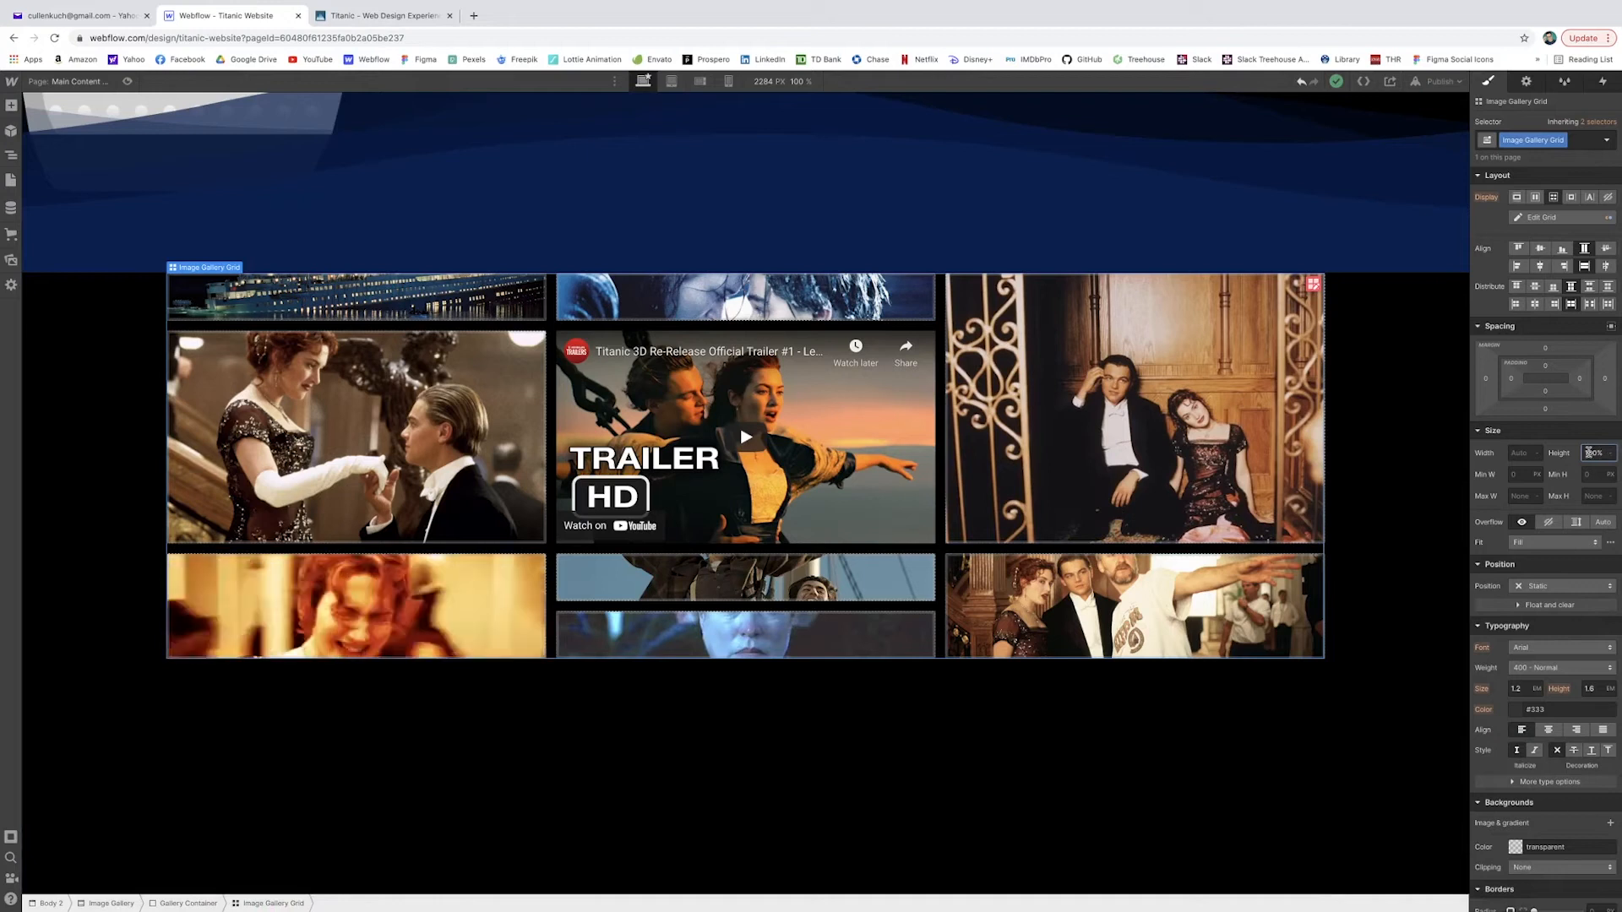
mouse_move(188, 911)
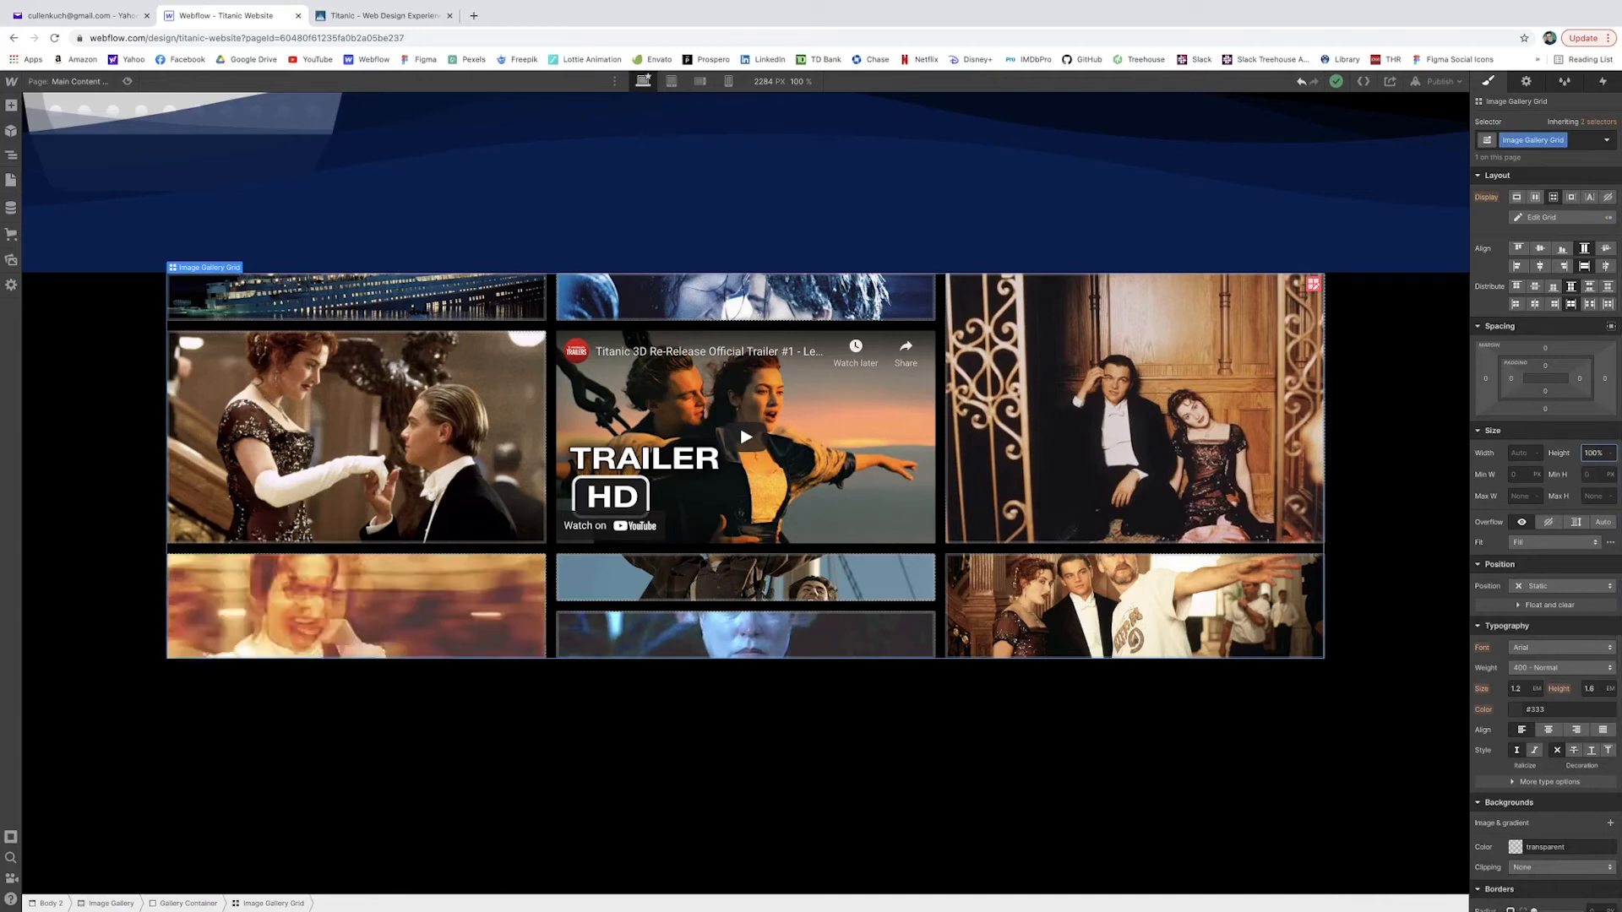
key("Return")
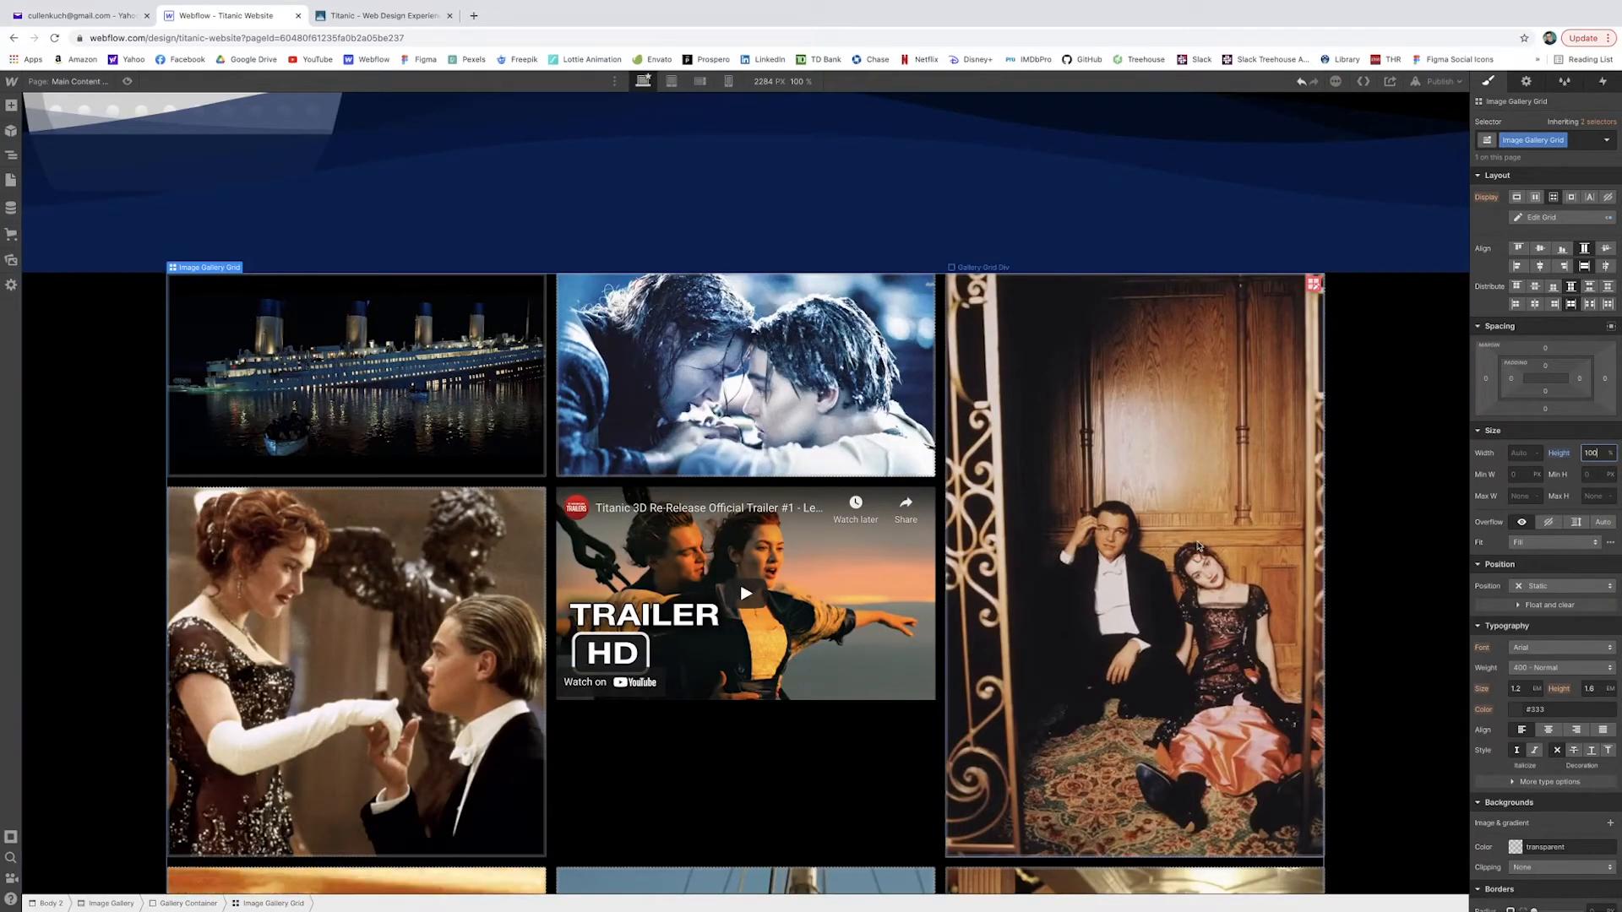
Review the stretched grid and inspect the trailer cell's structure, its div settings and the embedded video's URL setting
scroll(1406, 580, "down", 5)
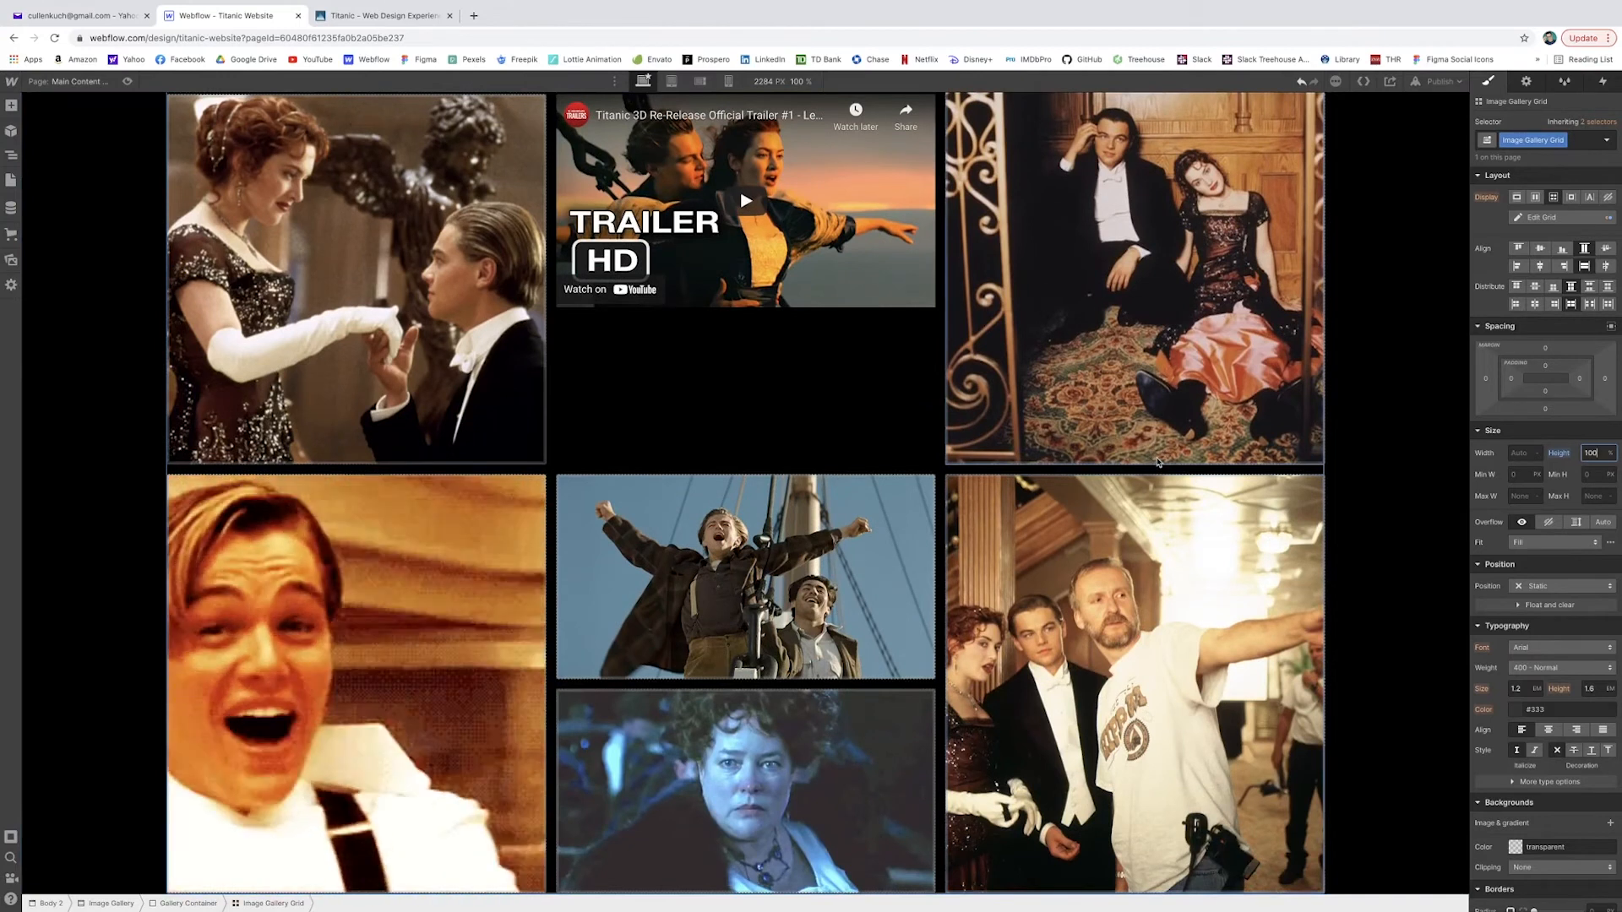
scroll(828, 358, "up", 1)
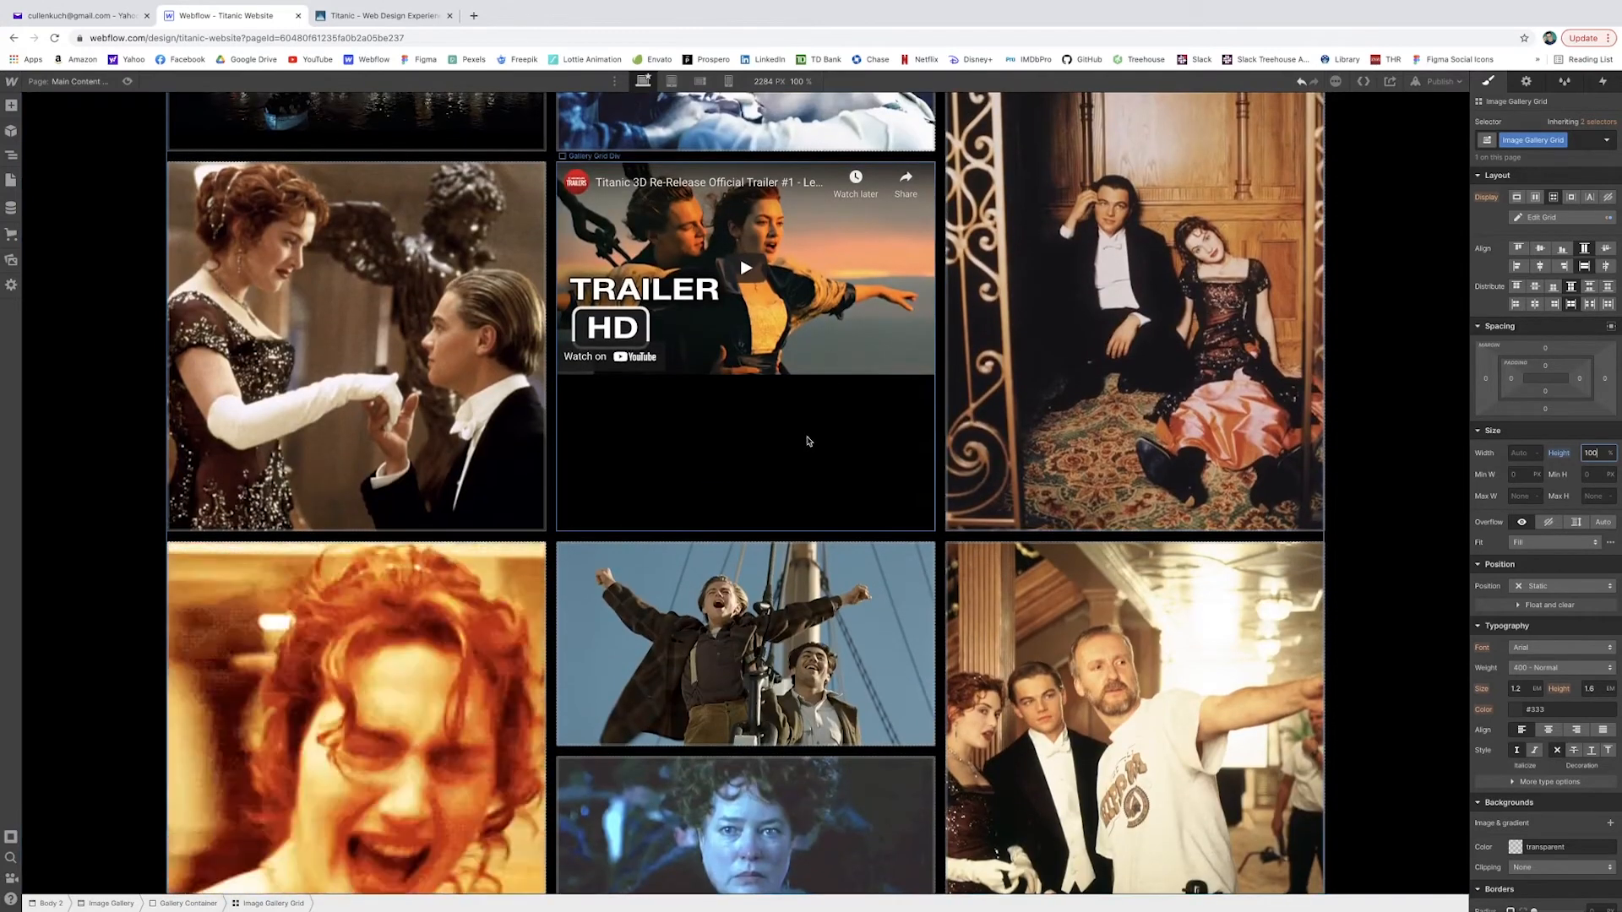
left_click(880, 435)
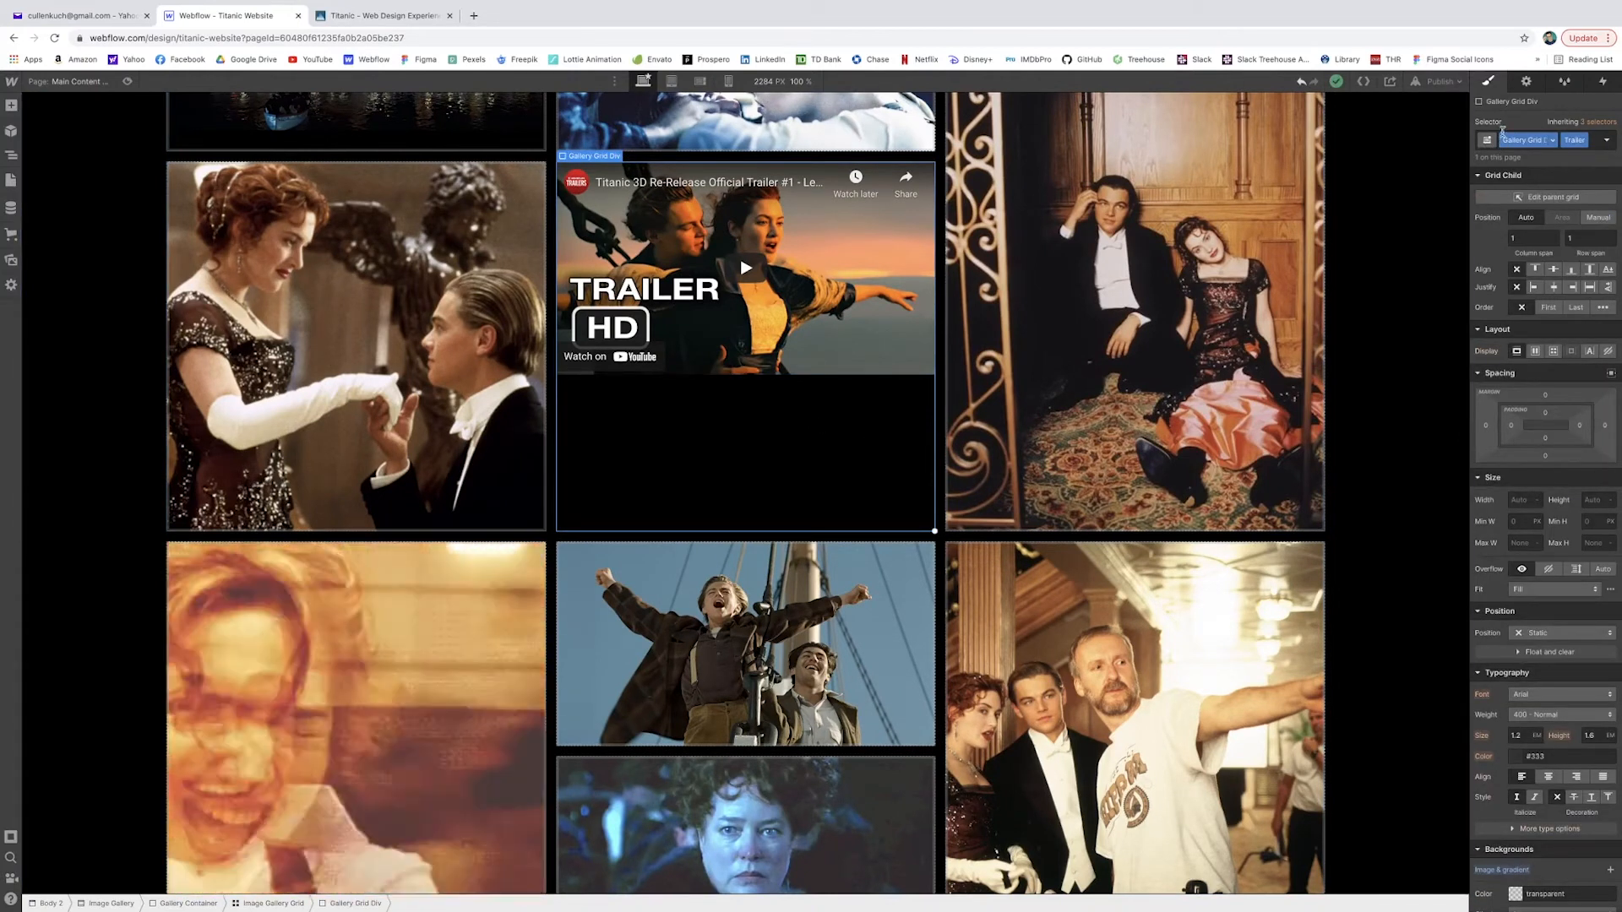
left_click(11, 155)
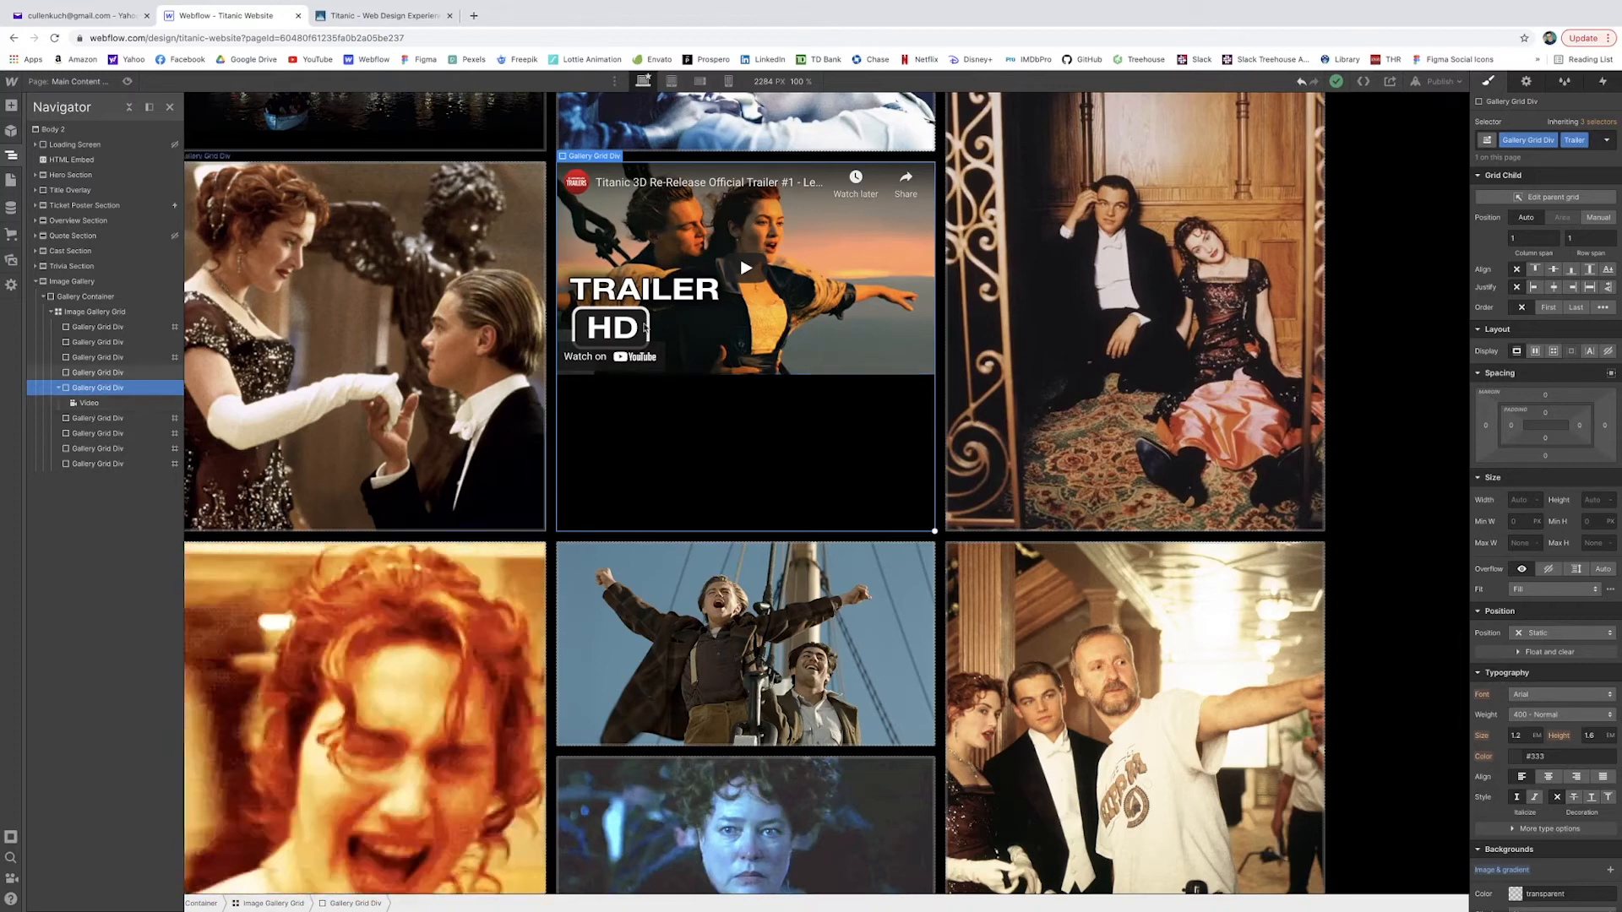
left_click(1525, 82)
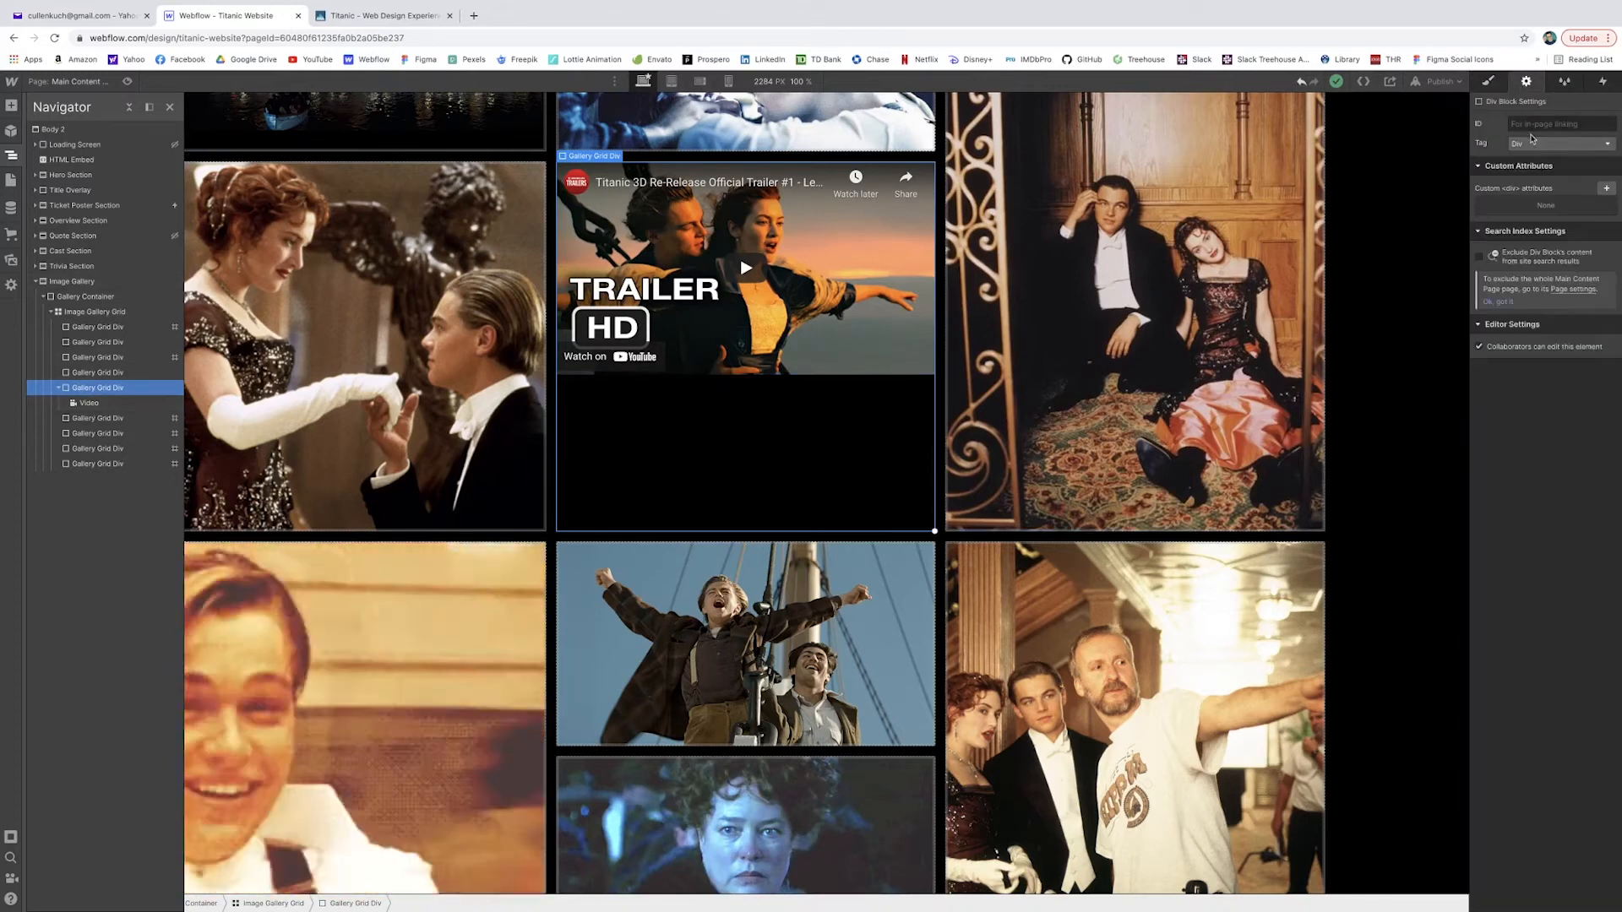
left_click(686, 296)
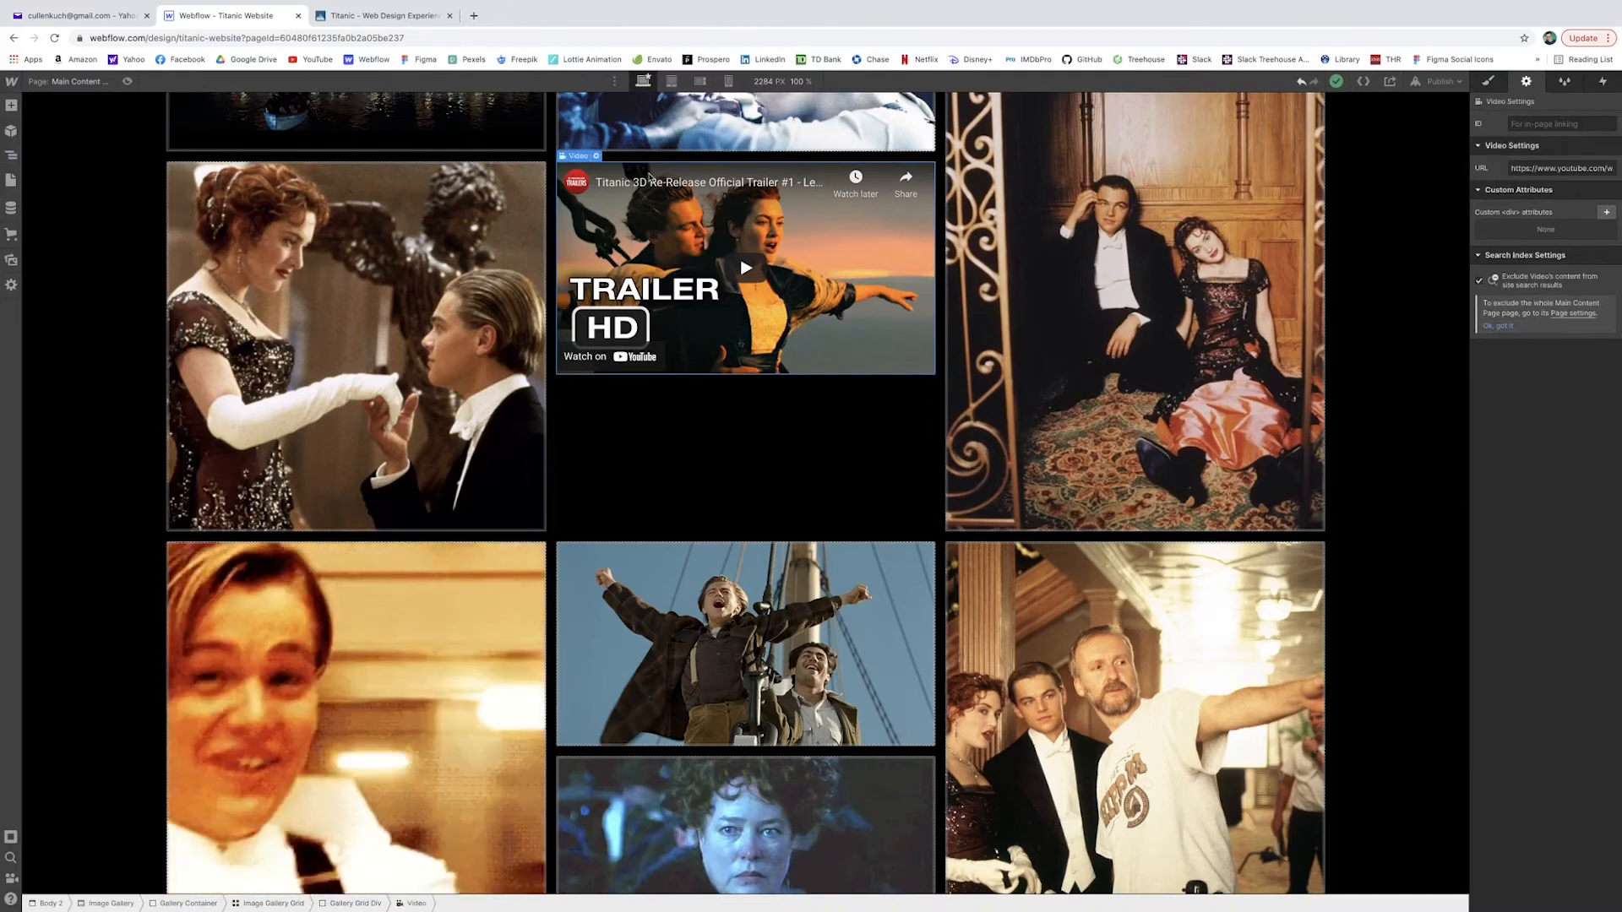
left_click(597, 158)
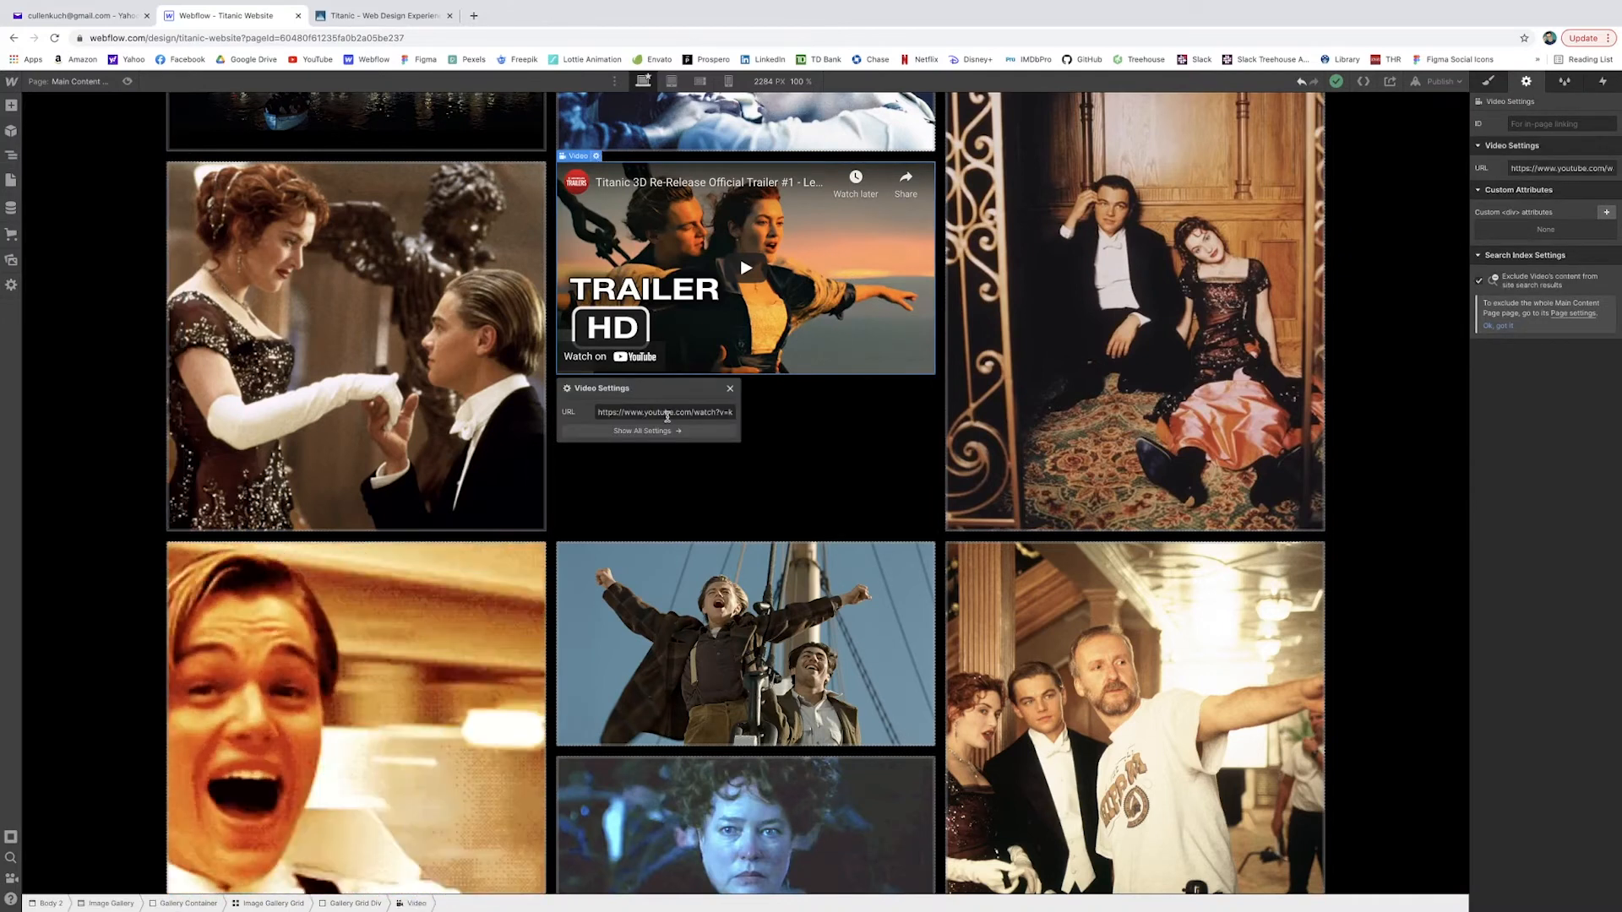
left_click(707, 431)
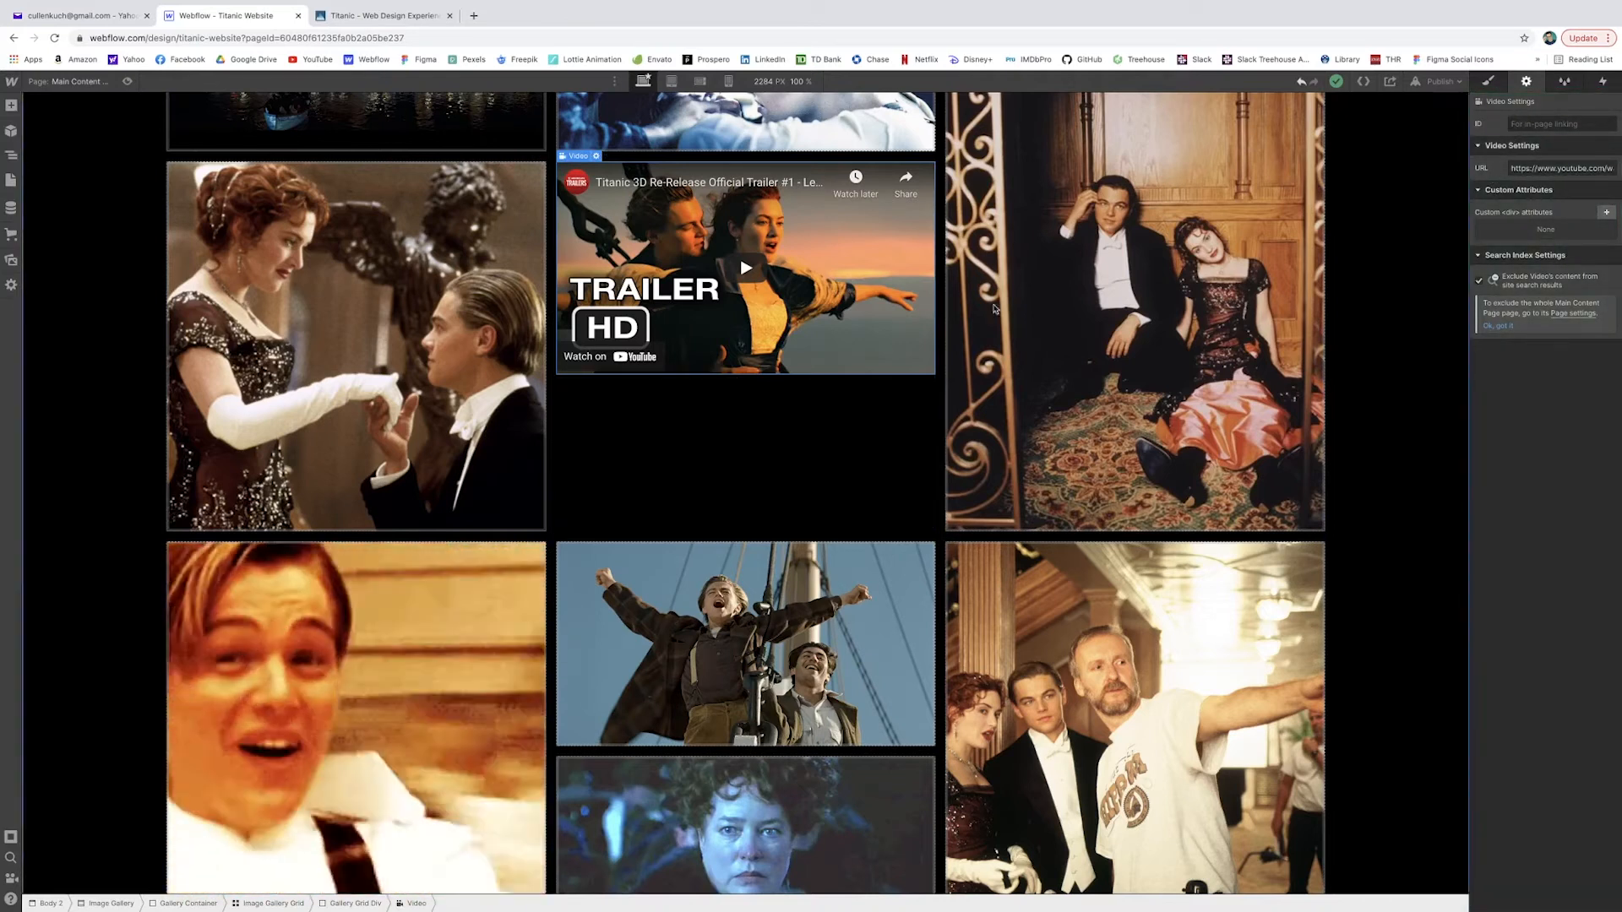
left_click(838, 406)
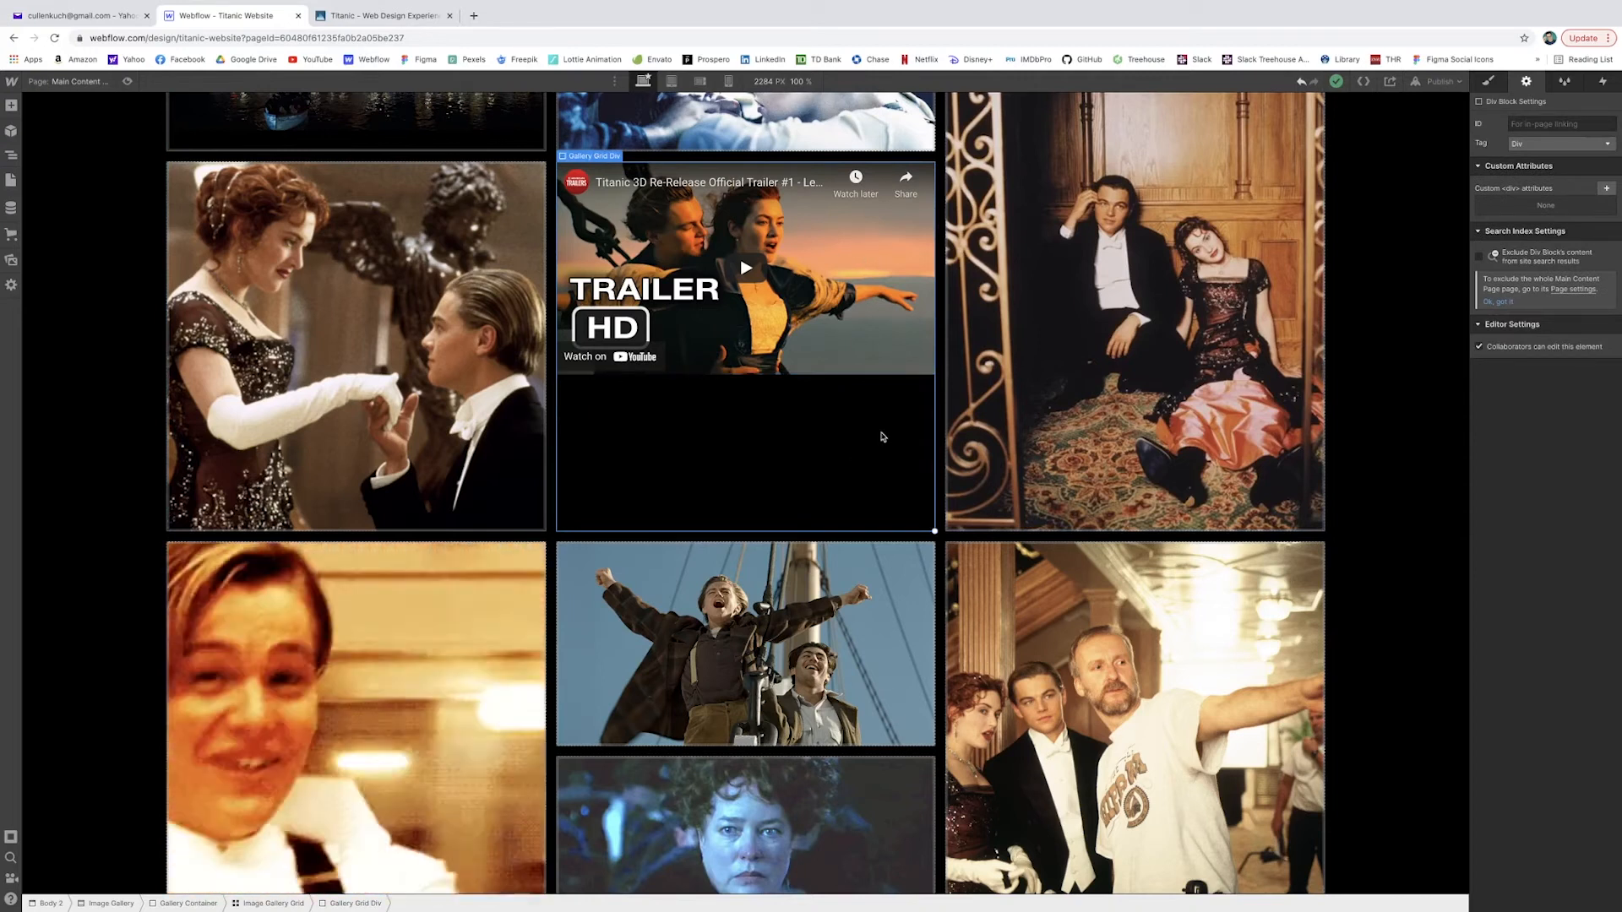
left_click(854, 355)
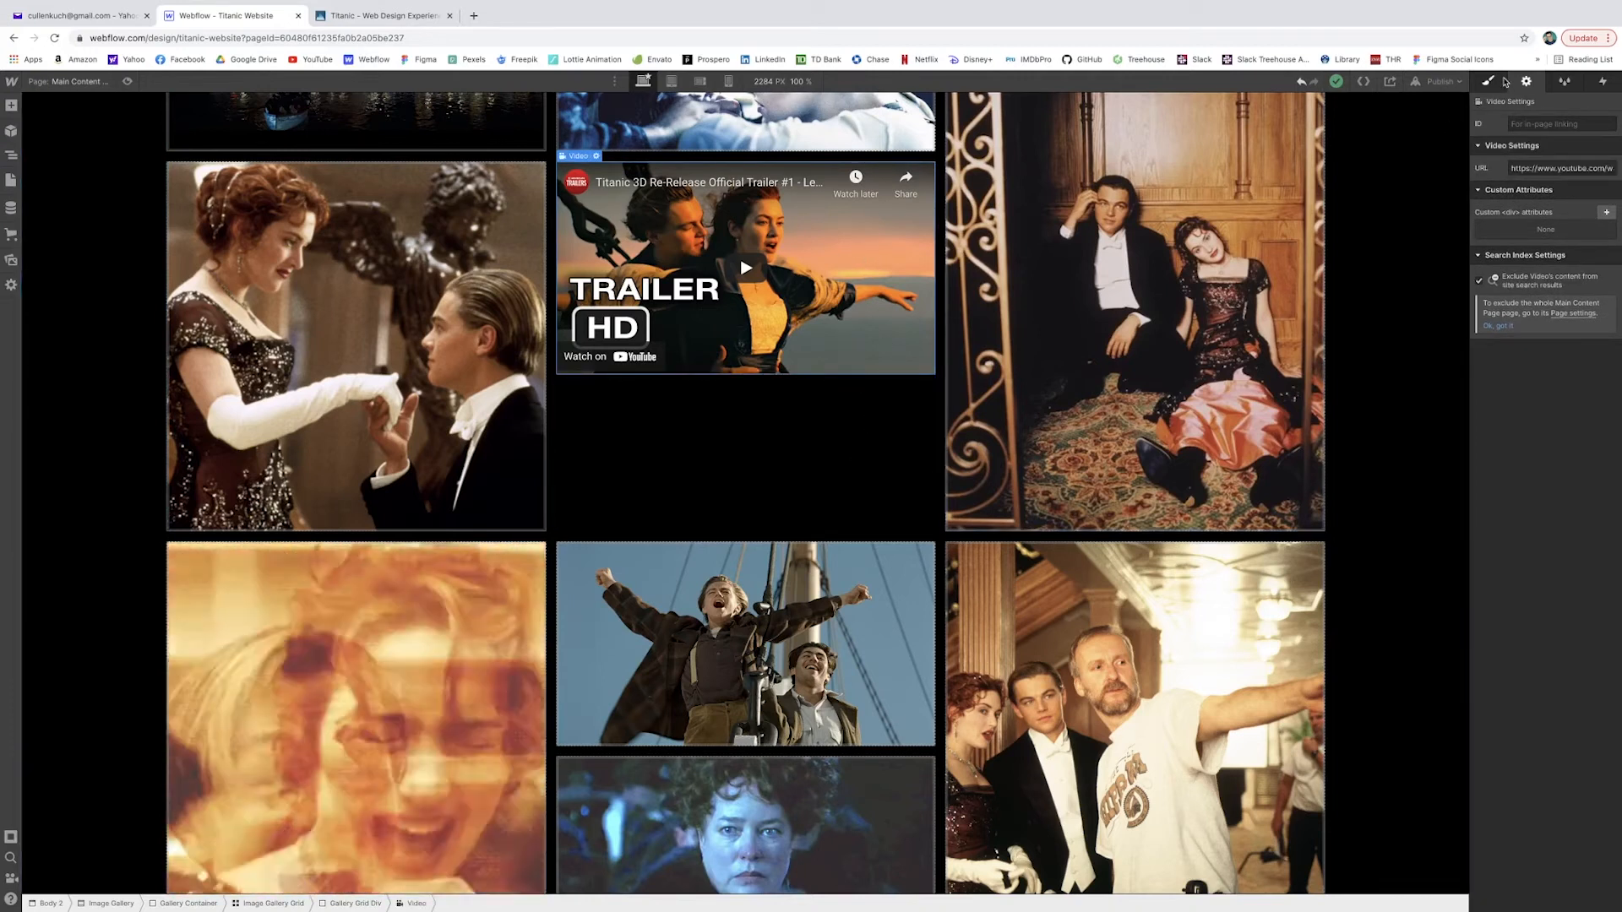
Create and apply a new class named Trailer Video to the embedded trailer video
left_click(1503, 81)
left_click(1538, 139)
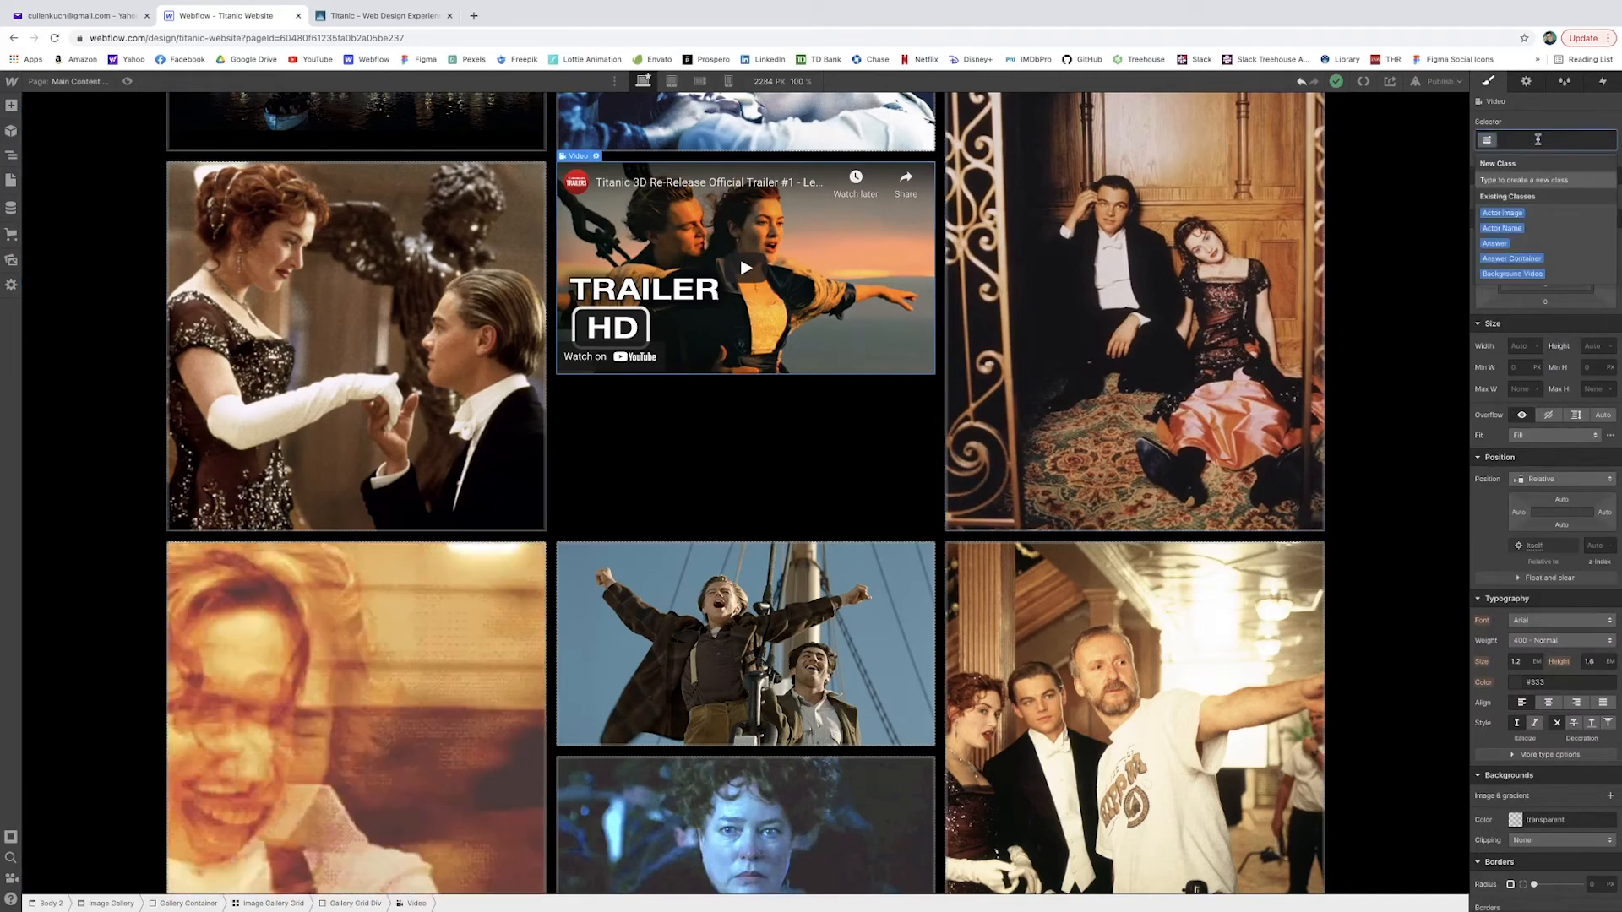
type("Trailer Vi")
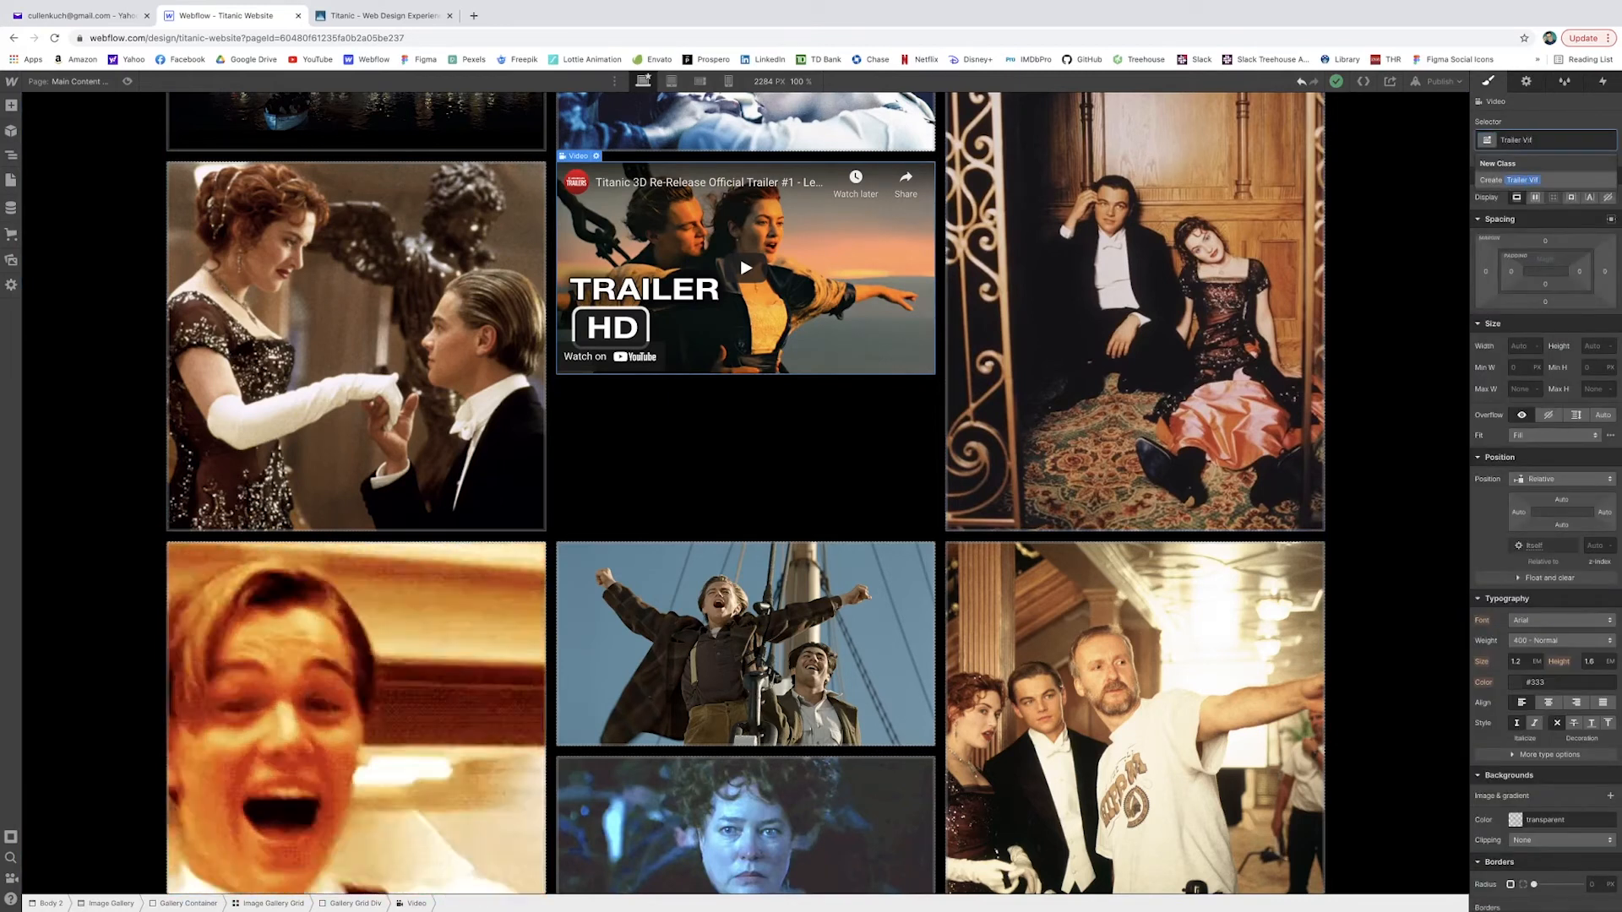
type("deo")
key("Return")
Set the trailer video's height to 100% so it fills its grid cell, and review the gallery
left_click(1591, 345)
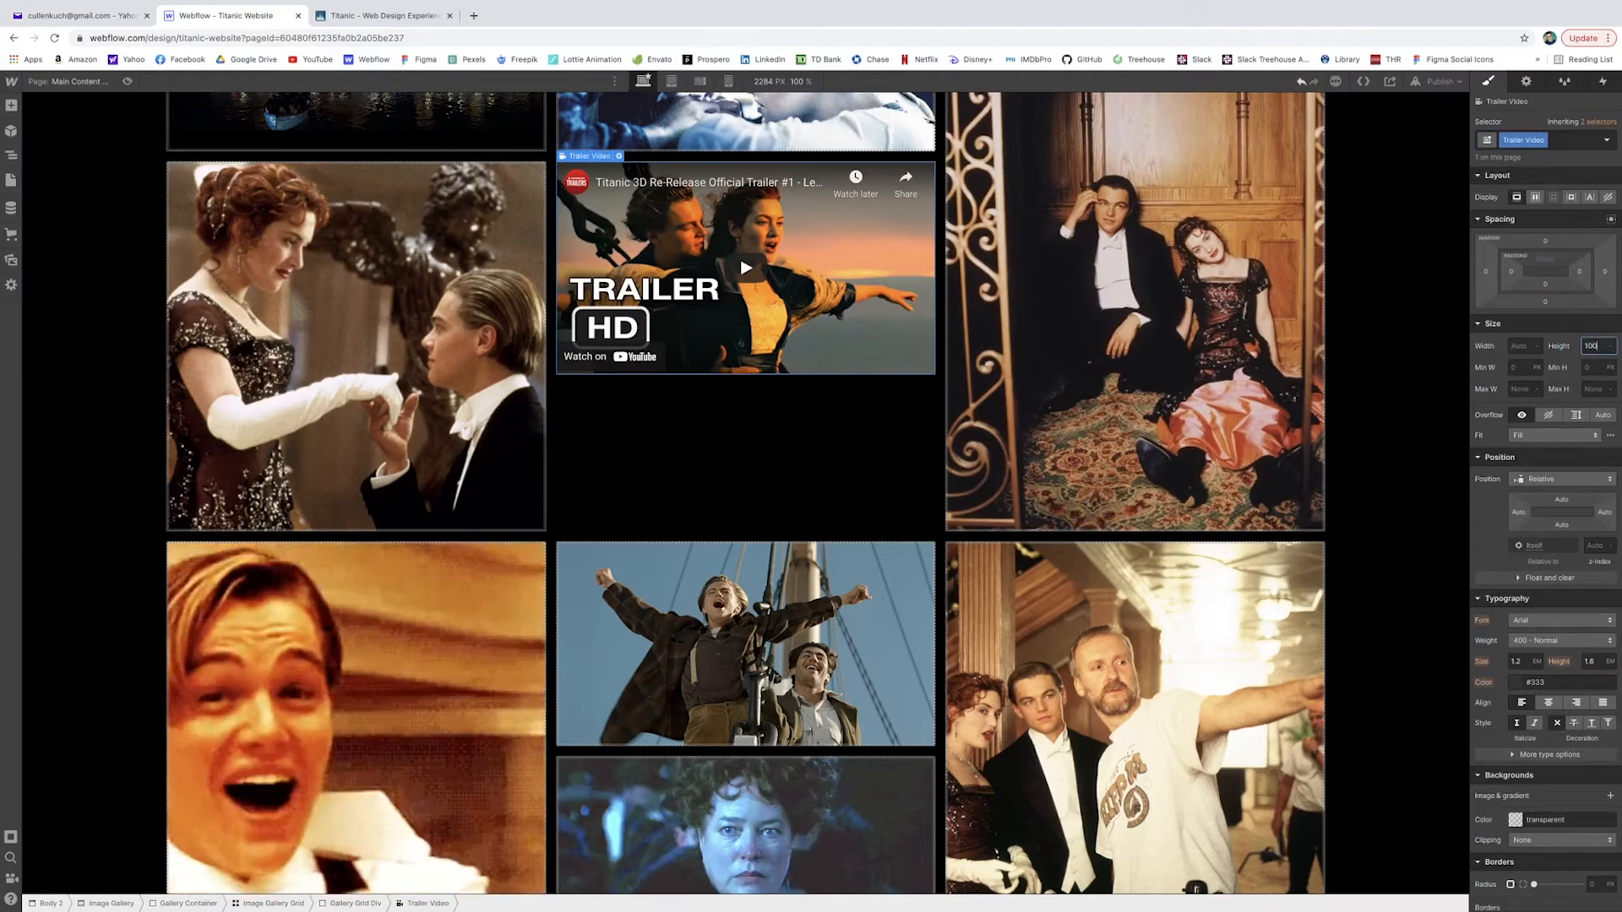
key("Return")
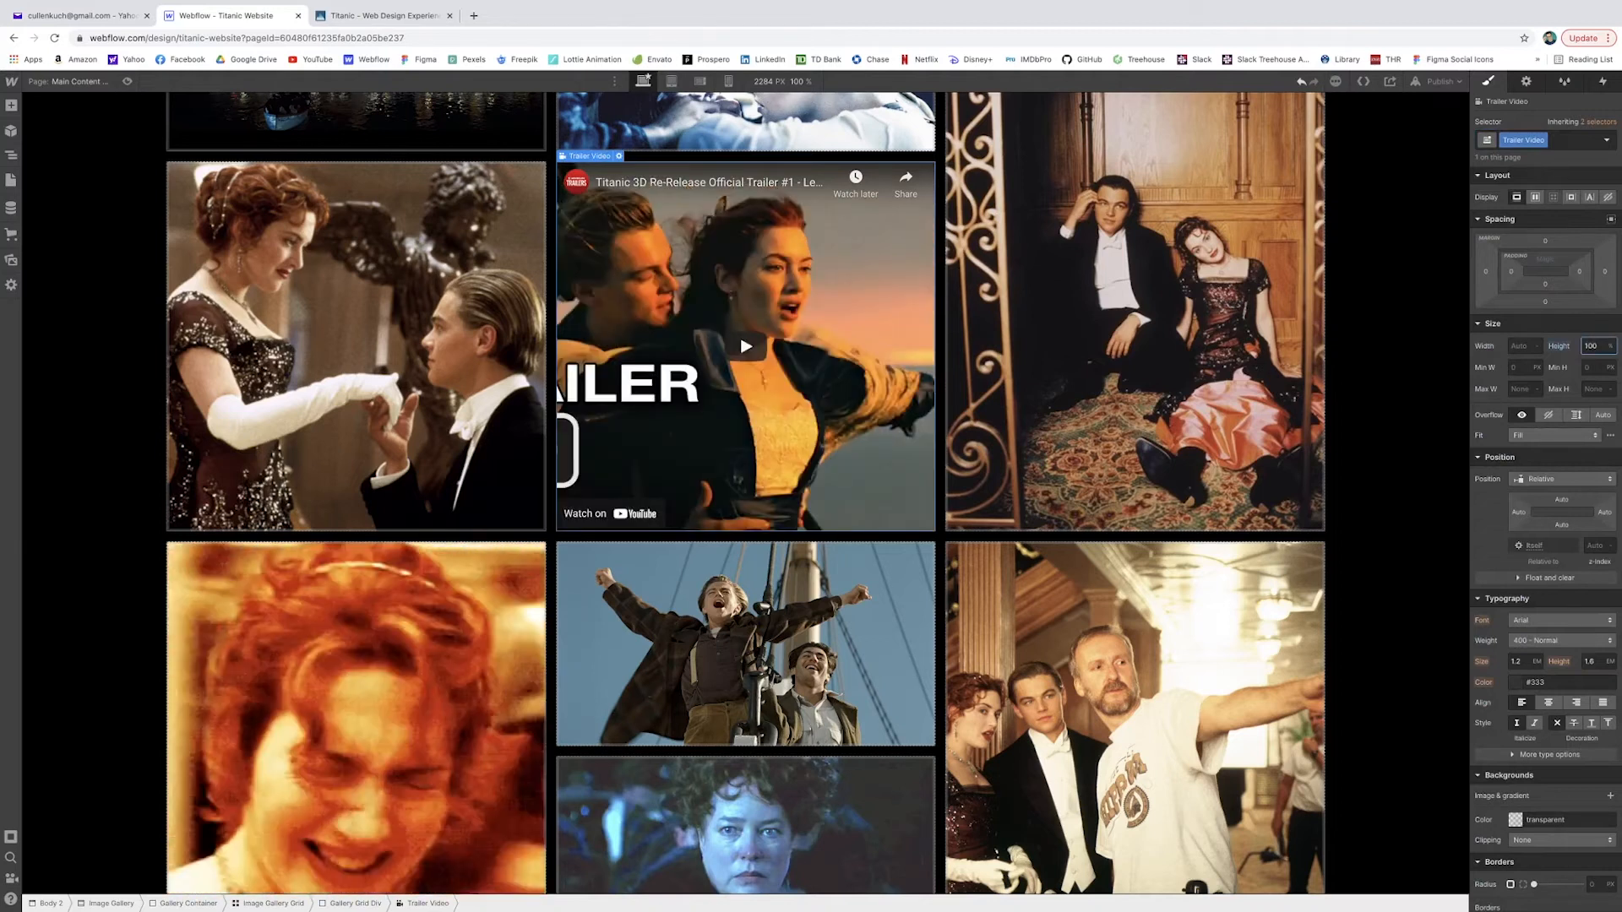
scroll(786, 338, "down", 1)
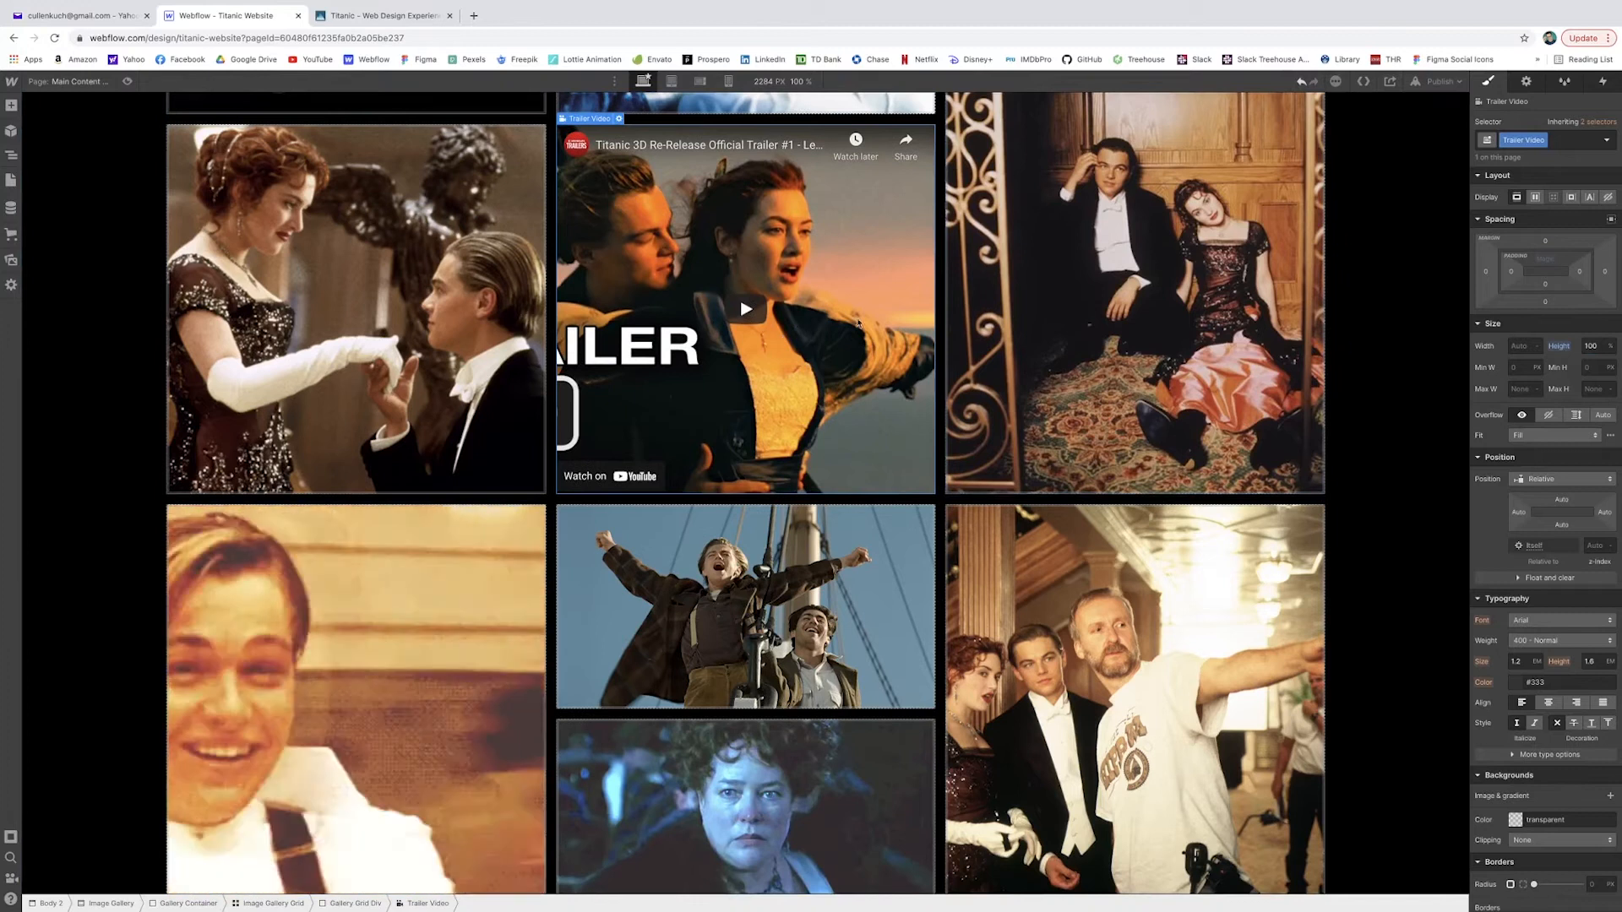
scroll(1107, 285, "down", 1)
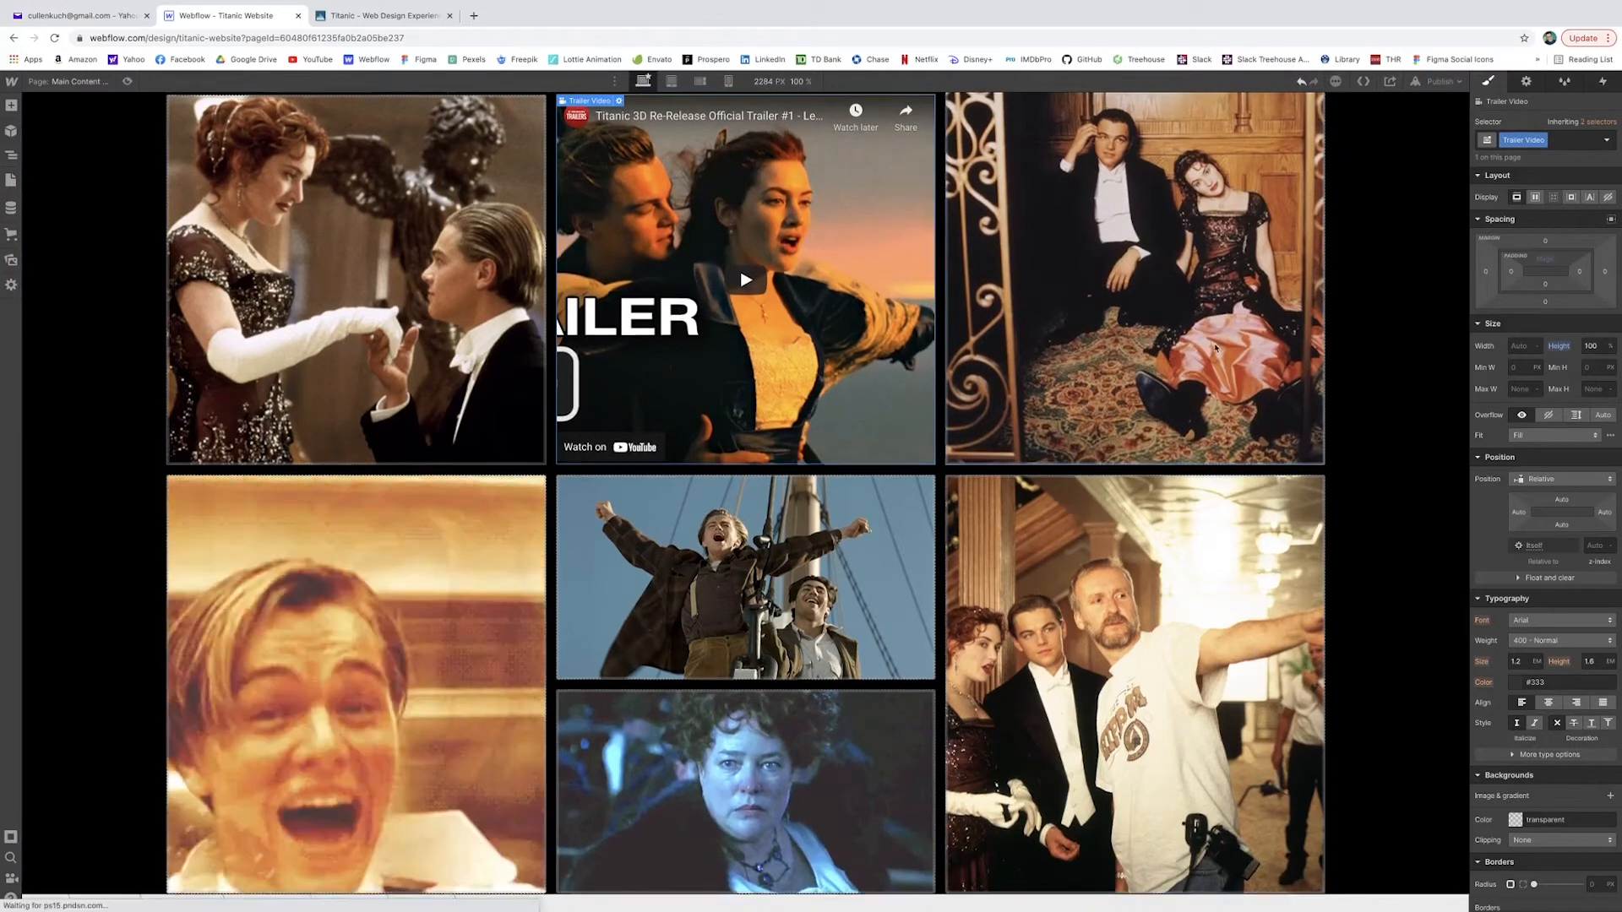
scroll(1215, 347, "up", 6)
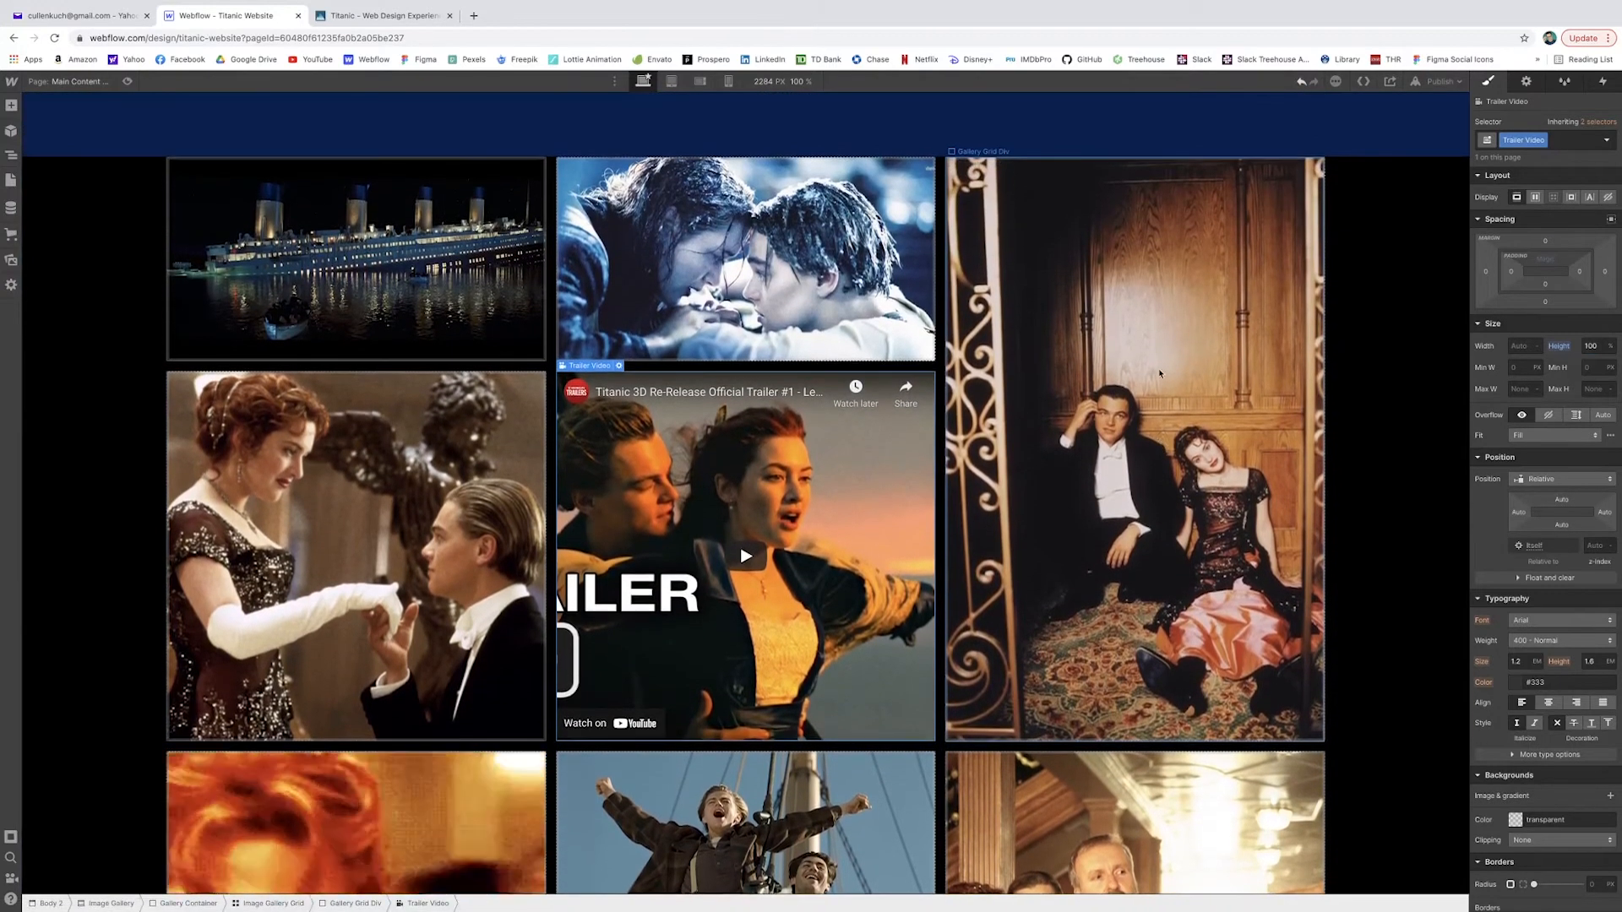
Try limiting the Elevator div to row one and positioning the Trailer div manually across columns two and three of row two
left_click(1160, 374)
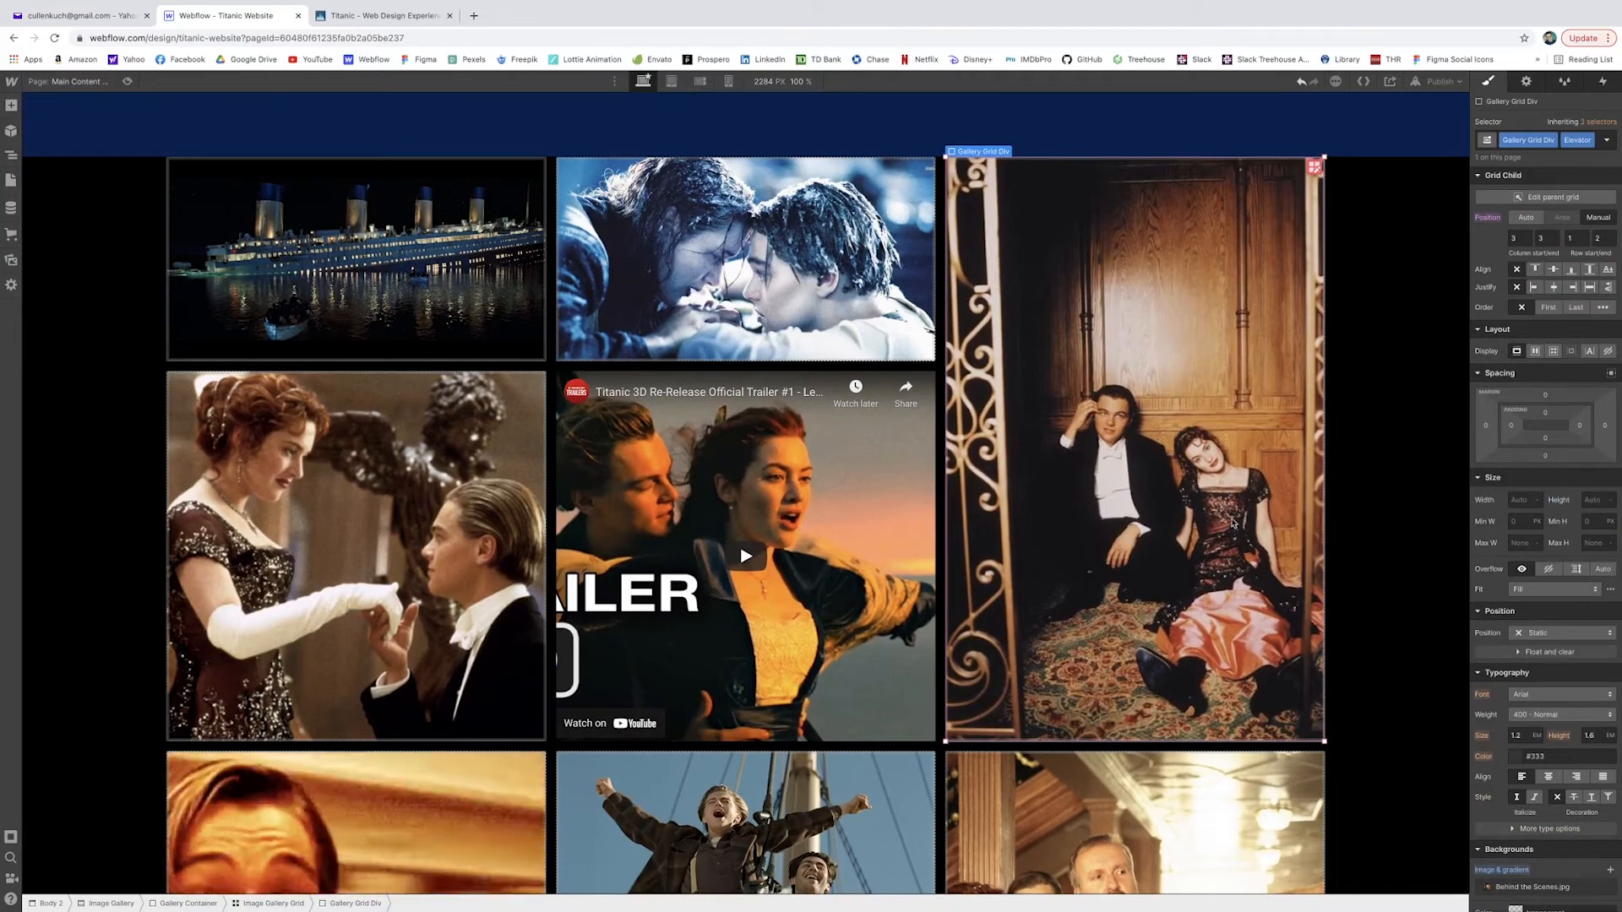
left_click_drag(1206, 744, 1146, 367)
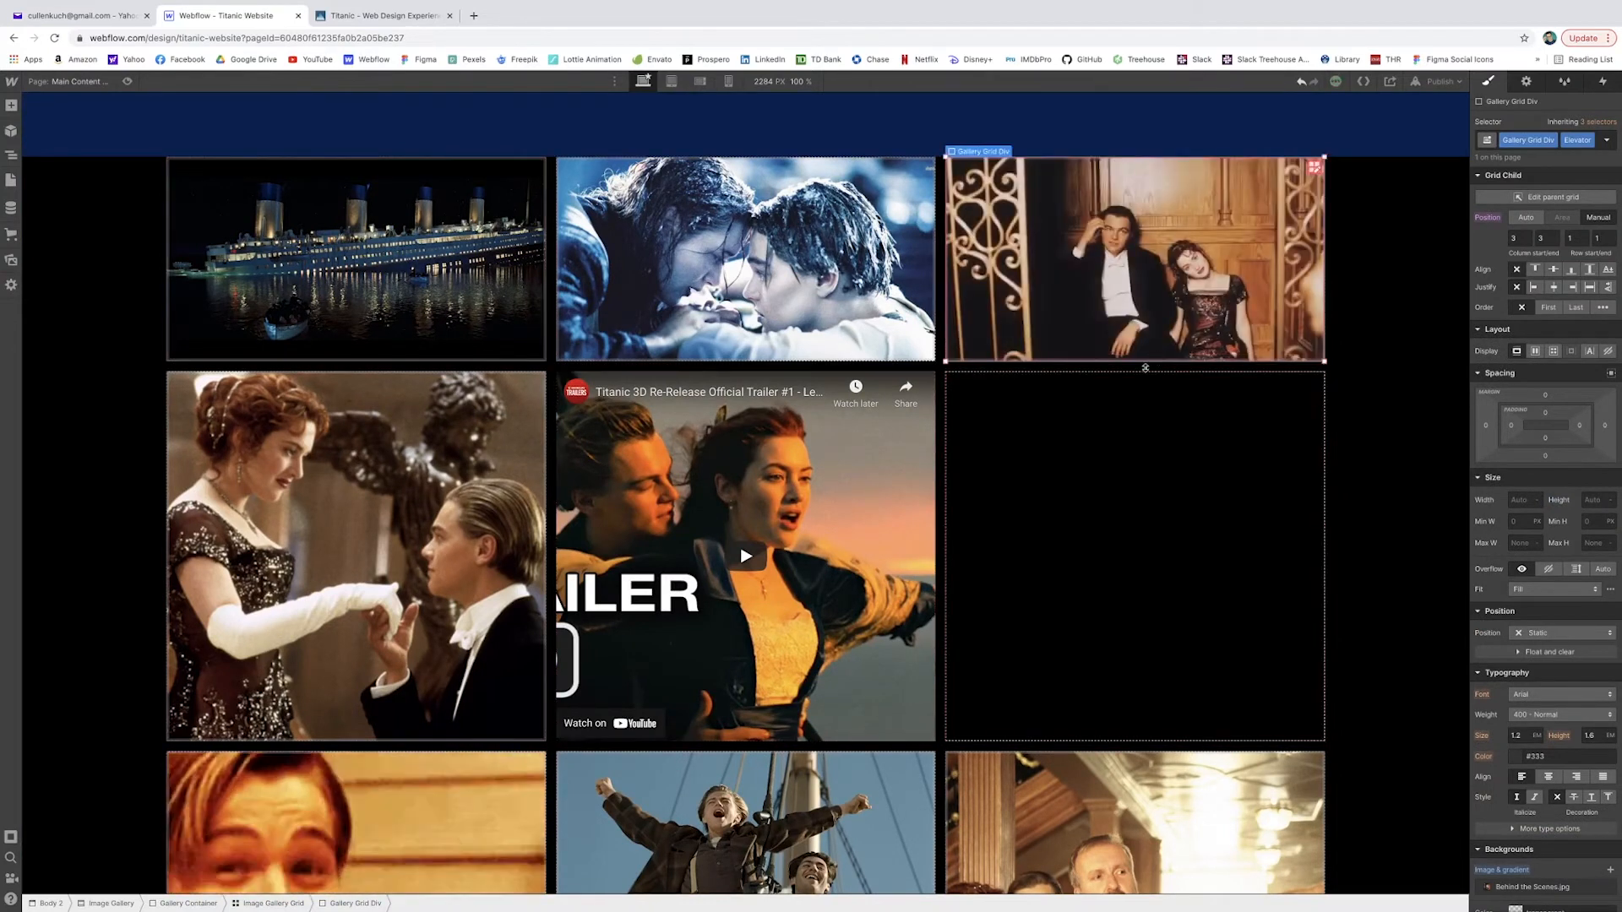
left_click(935, 533)
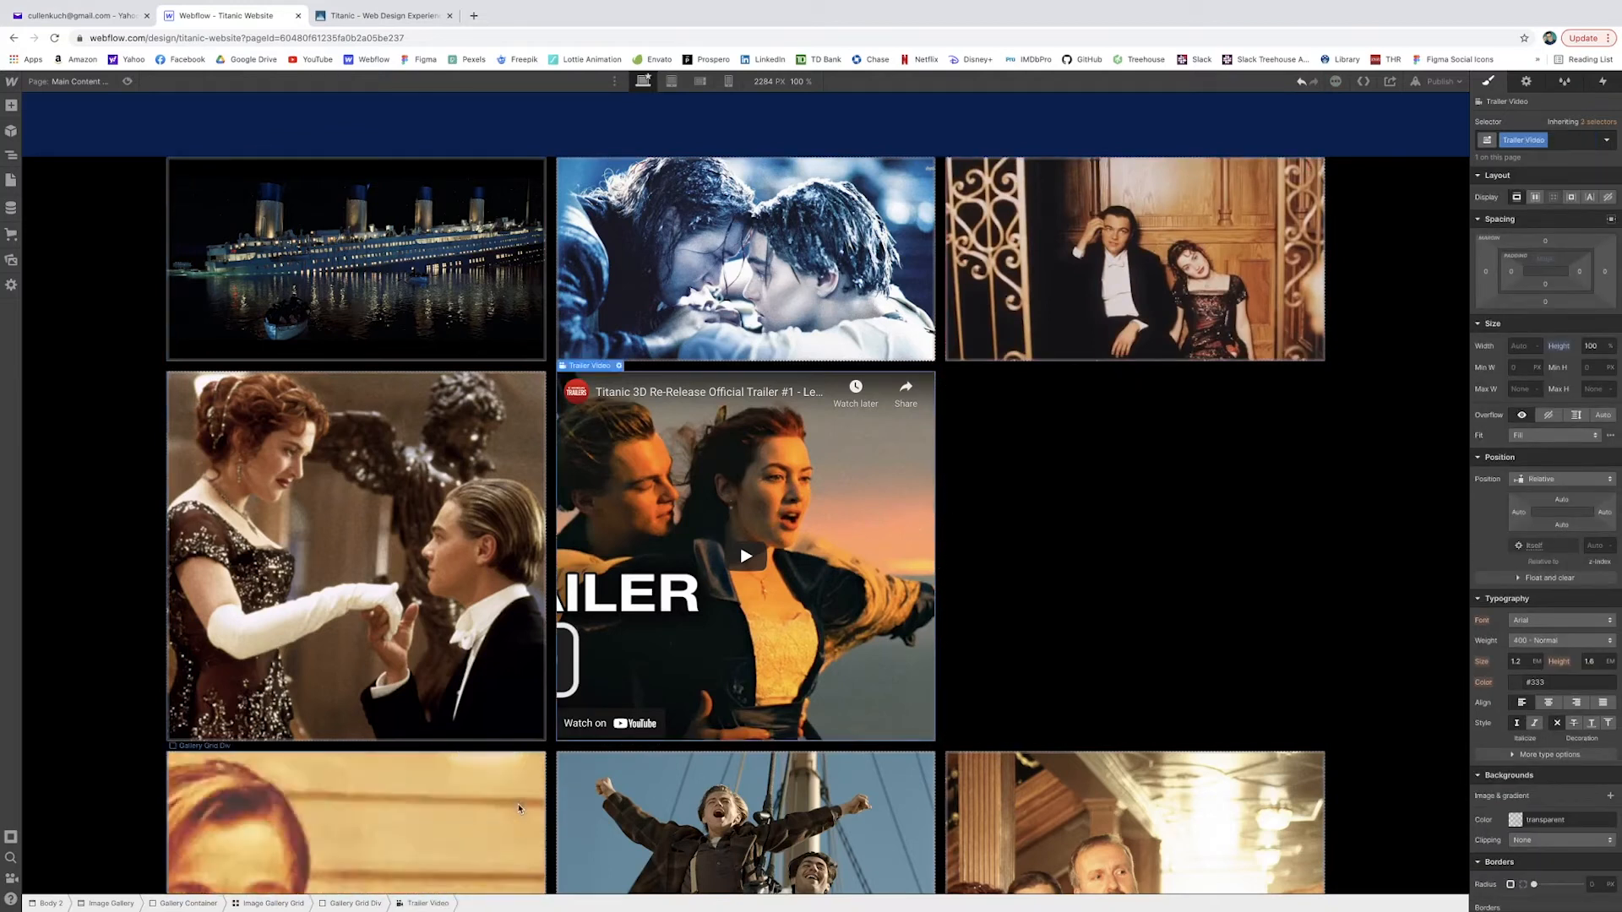
left_click(343, 906)
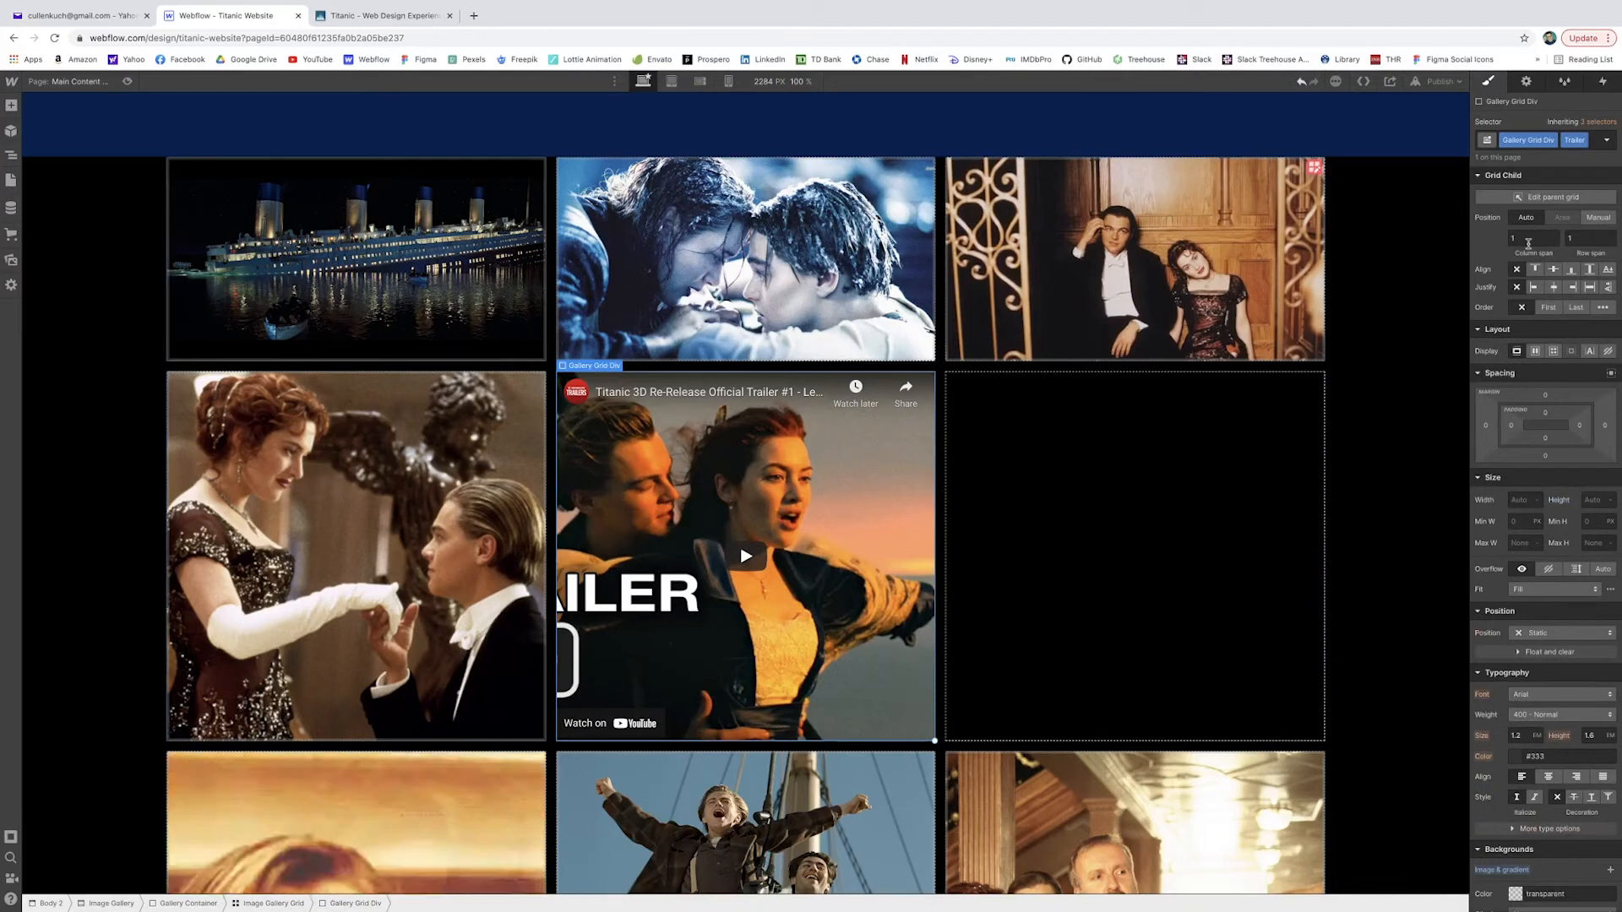
left_click(1597, 218)
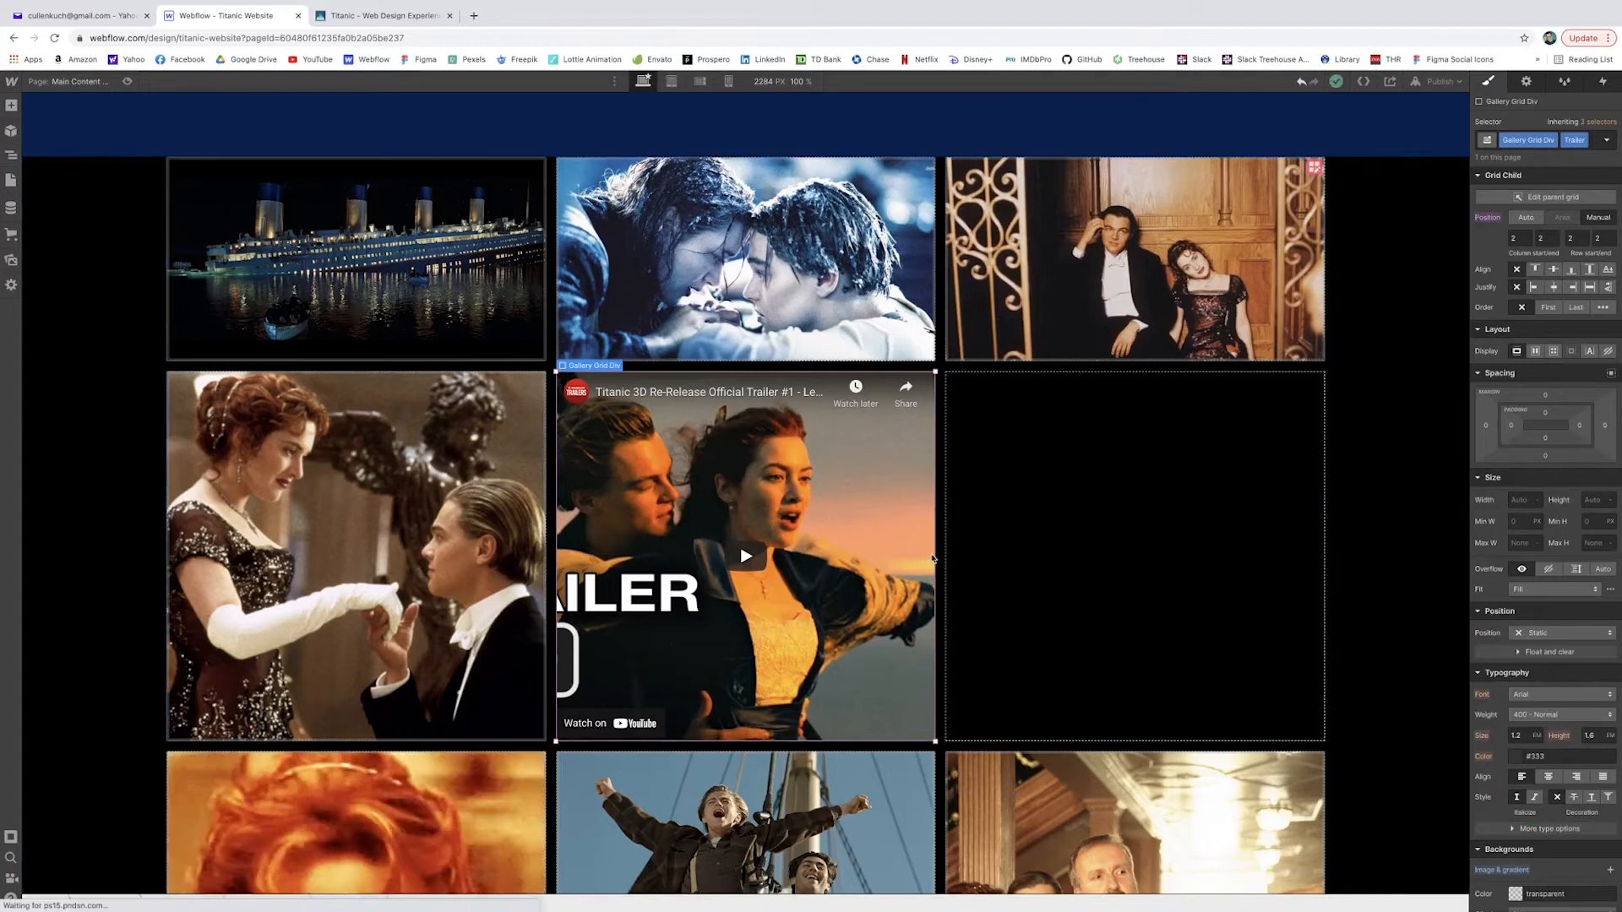
left_click(938, 559)
left_click(921, 558)
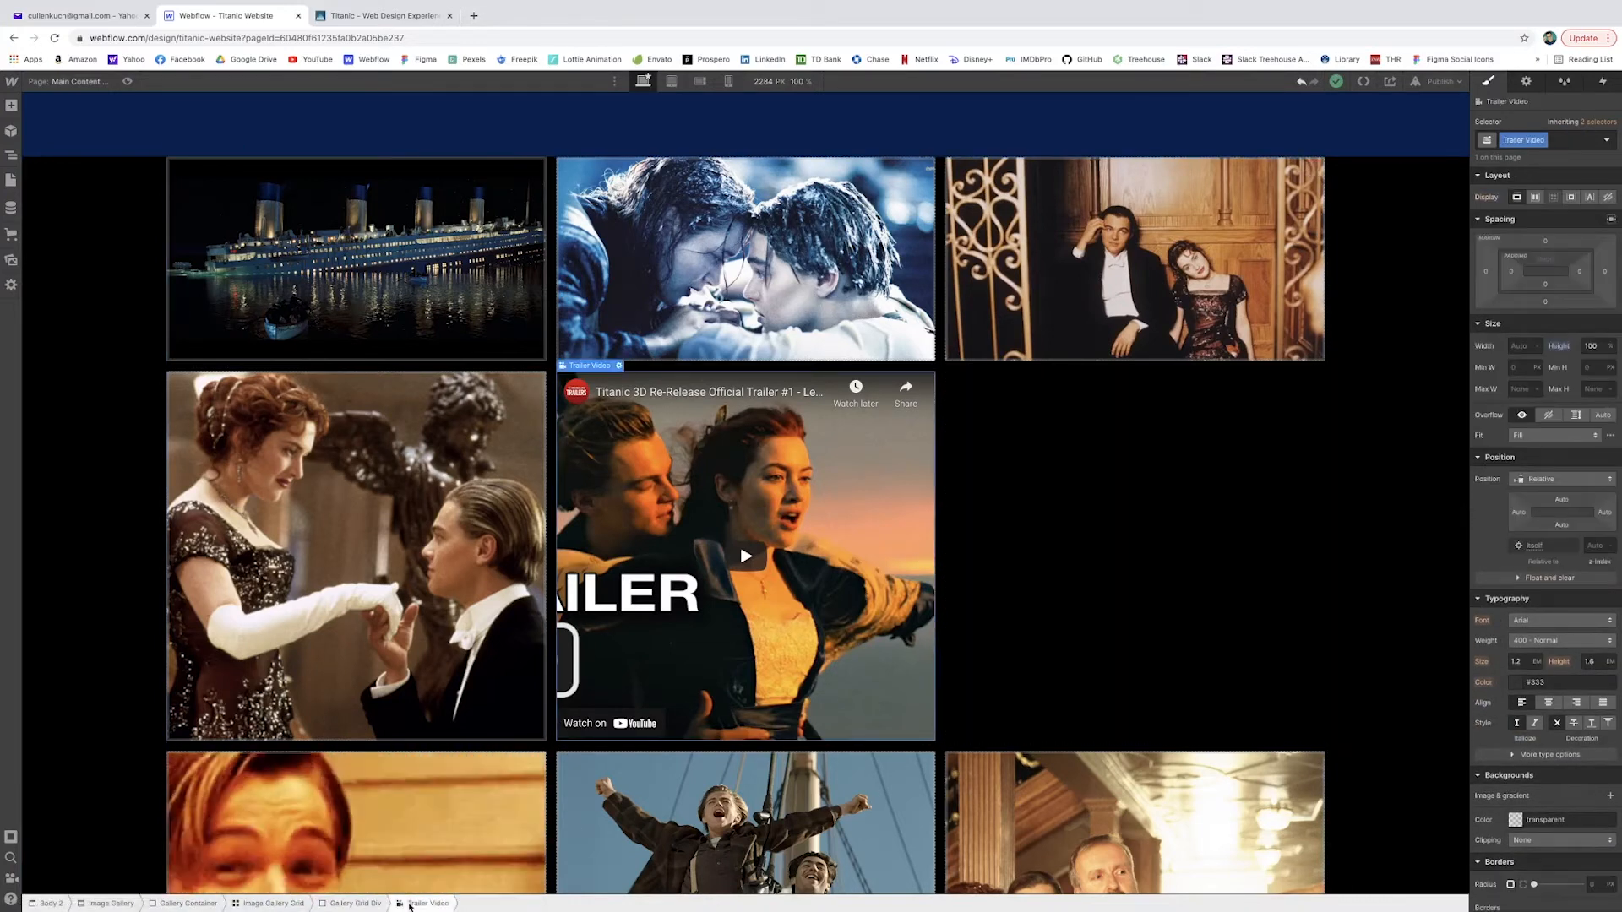
left_click(355, 903)
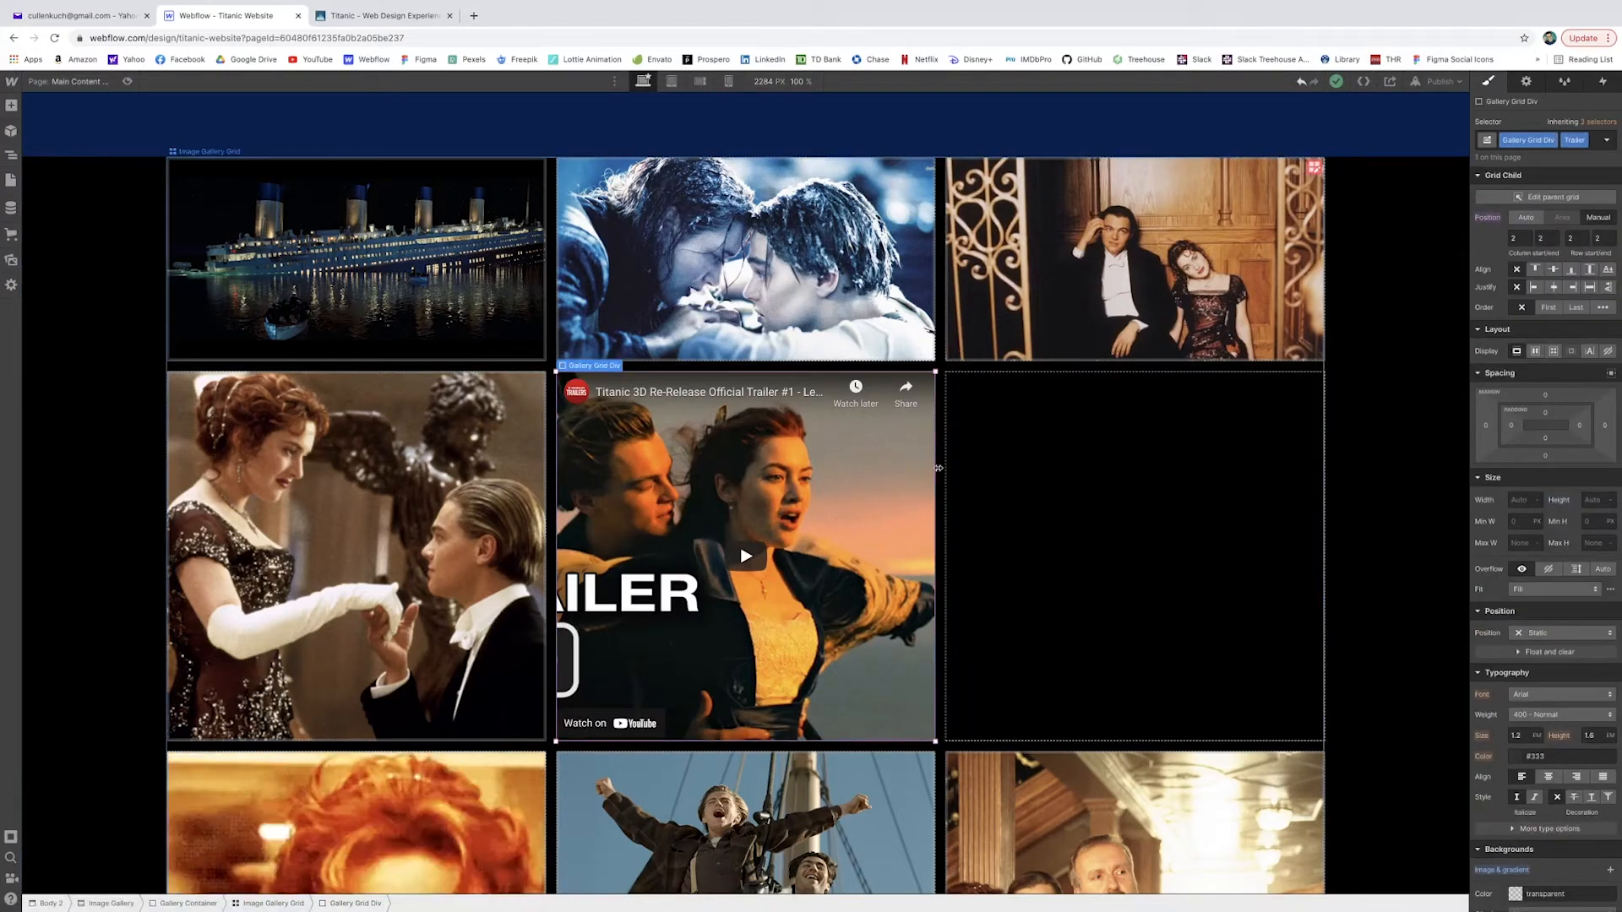
left_click_drag(1103, 470, 1203, 465)
scroll(1369, 461, "down", 1)
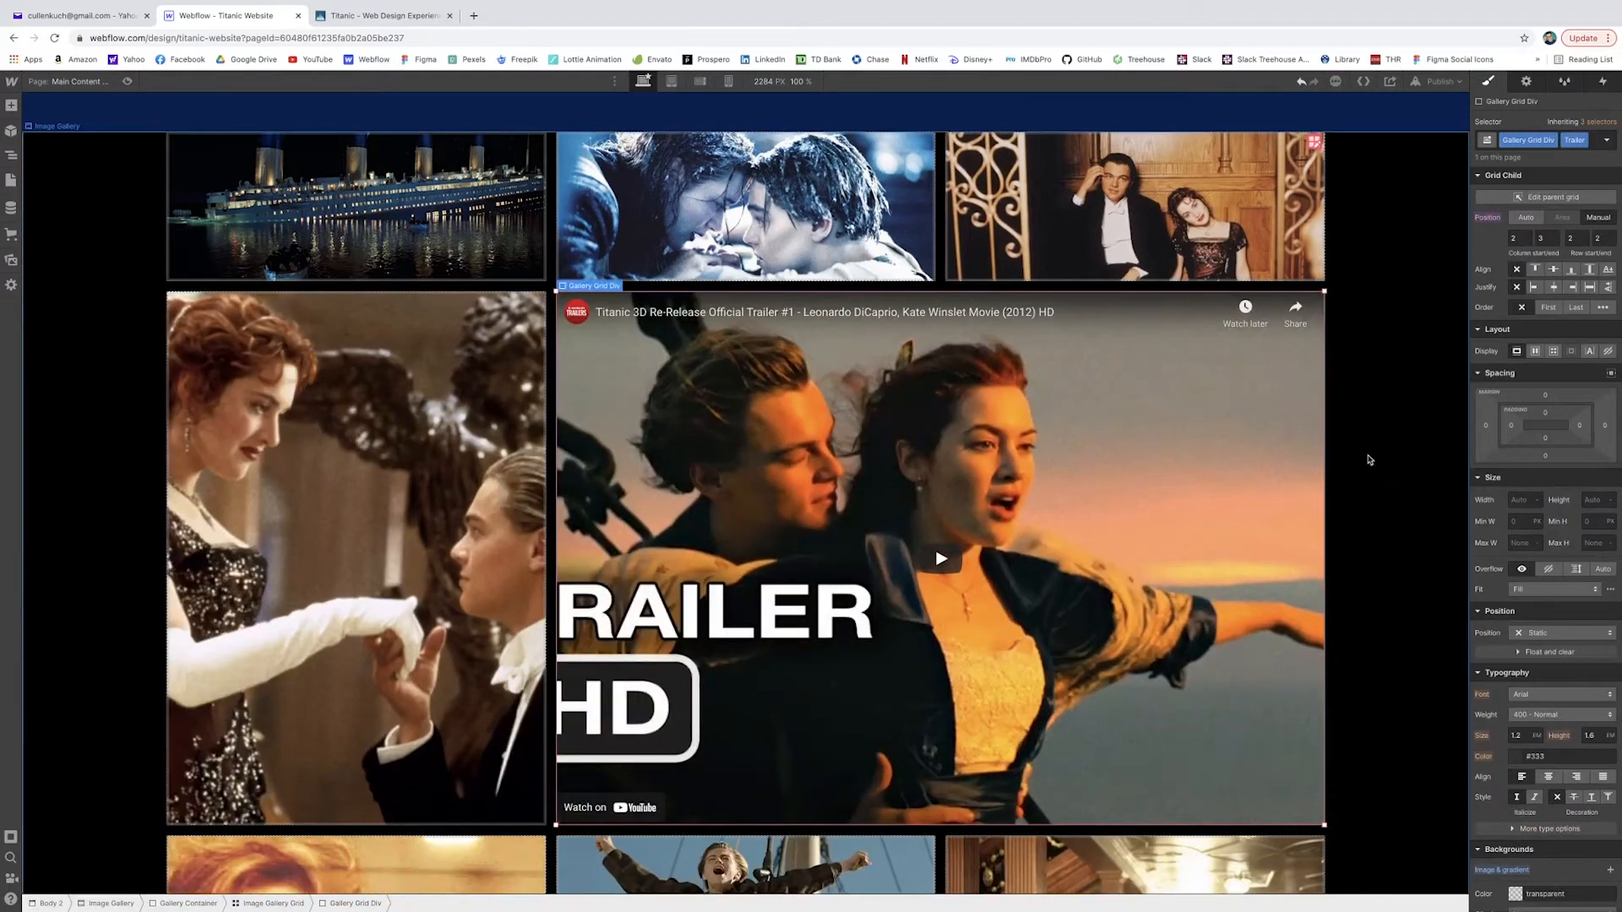
scroll(410, 545, "down", 3)
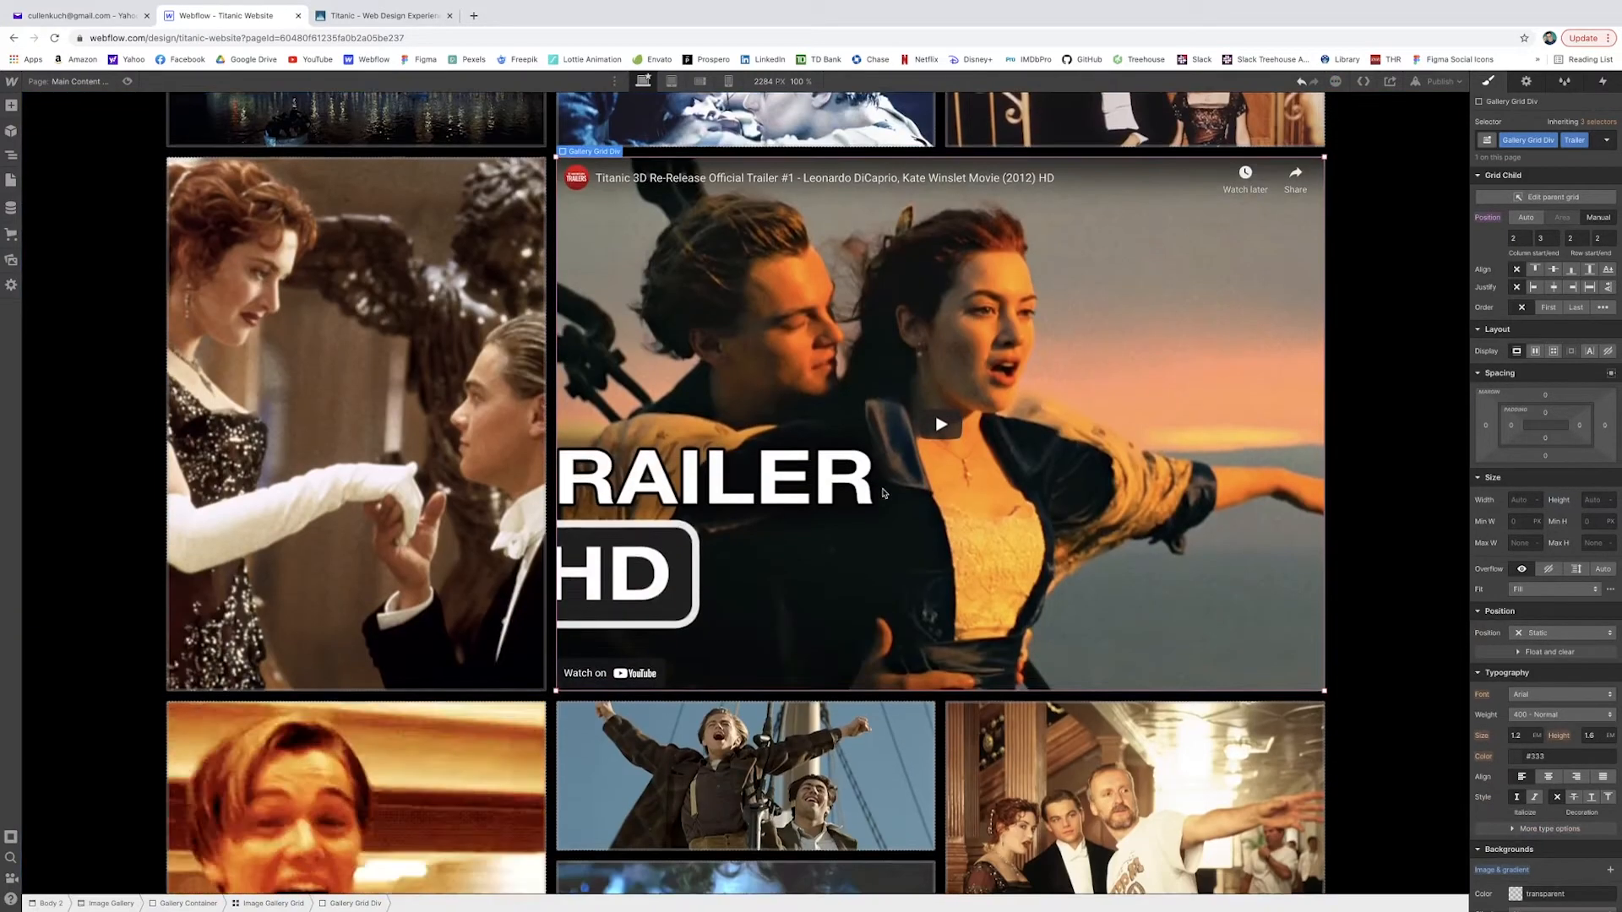
Try manual grid positioning on the Clock div in the first column and review the surrounding cells
left_click(414, 591)
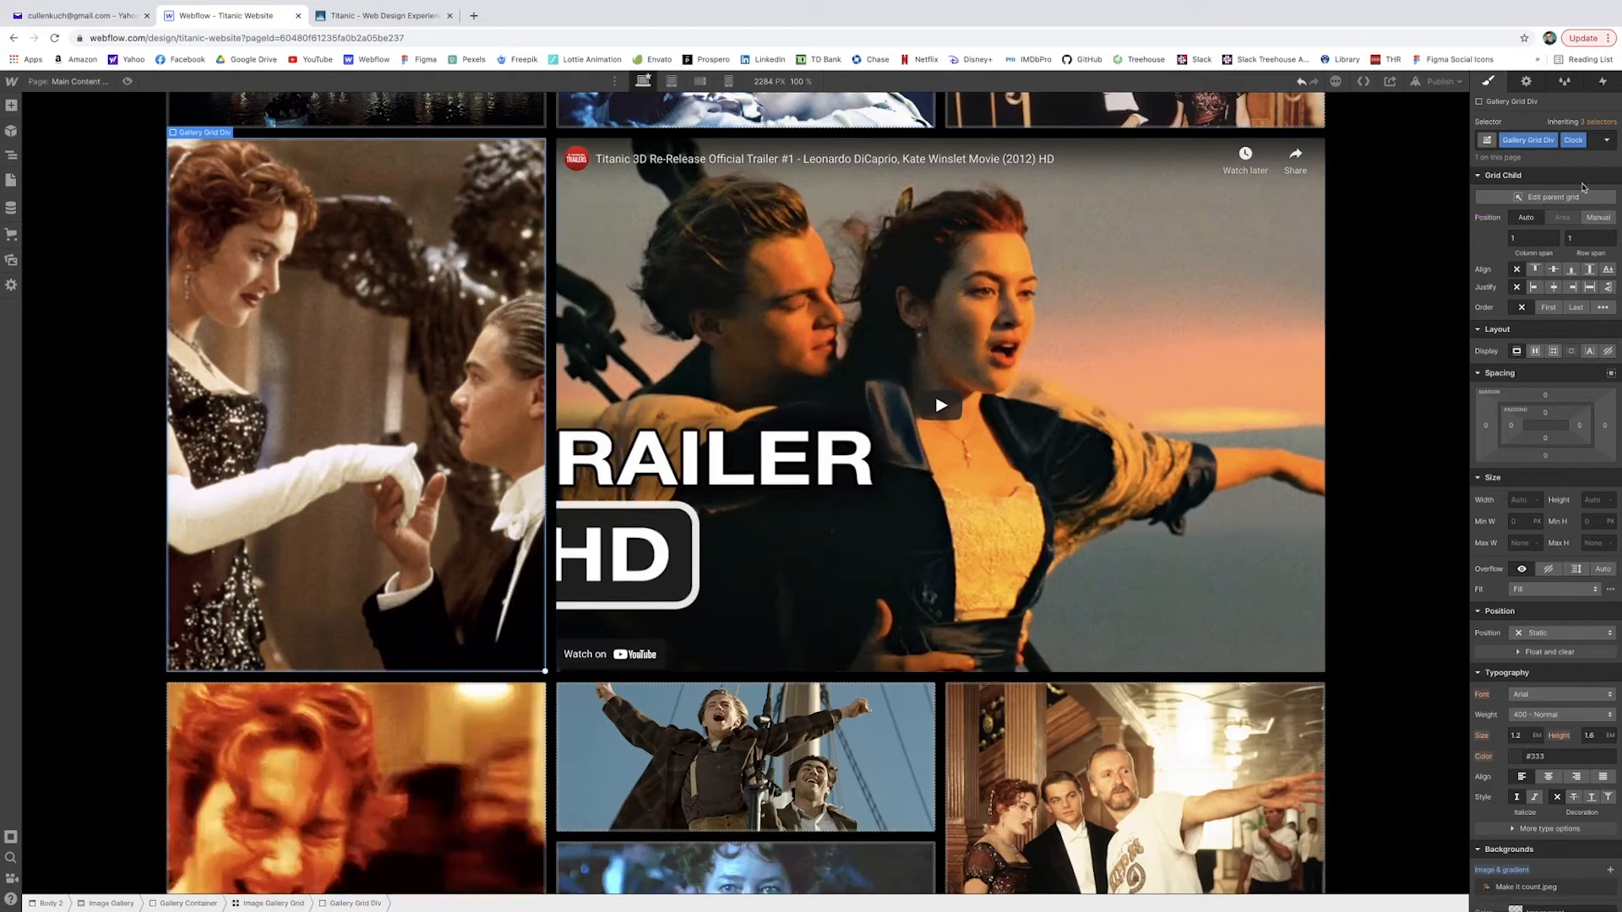
left_click(1597, 218)
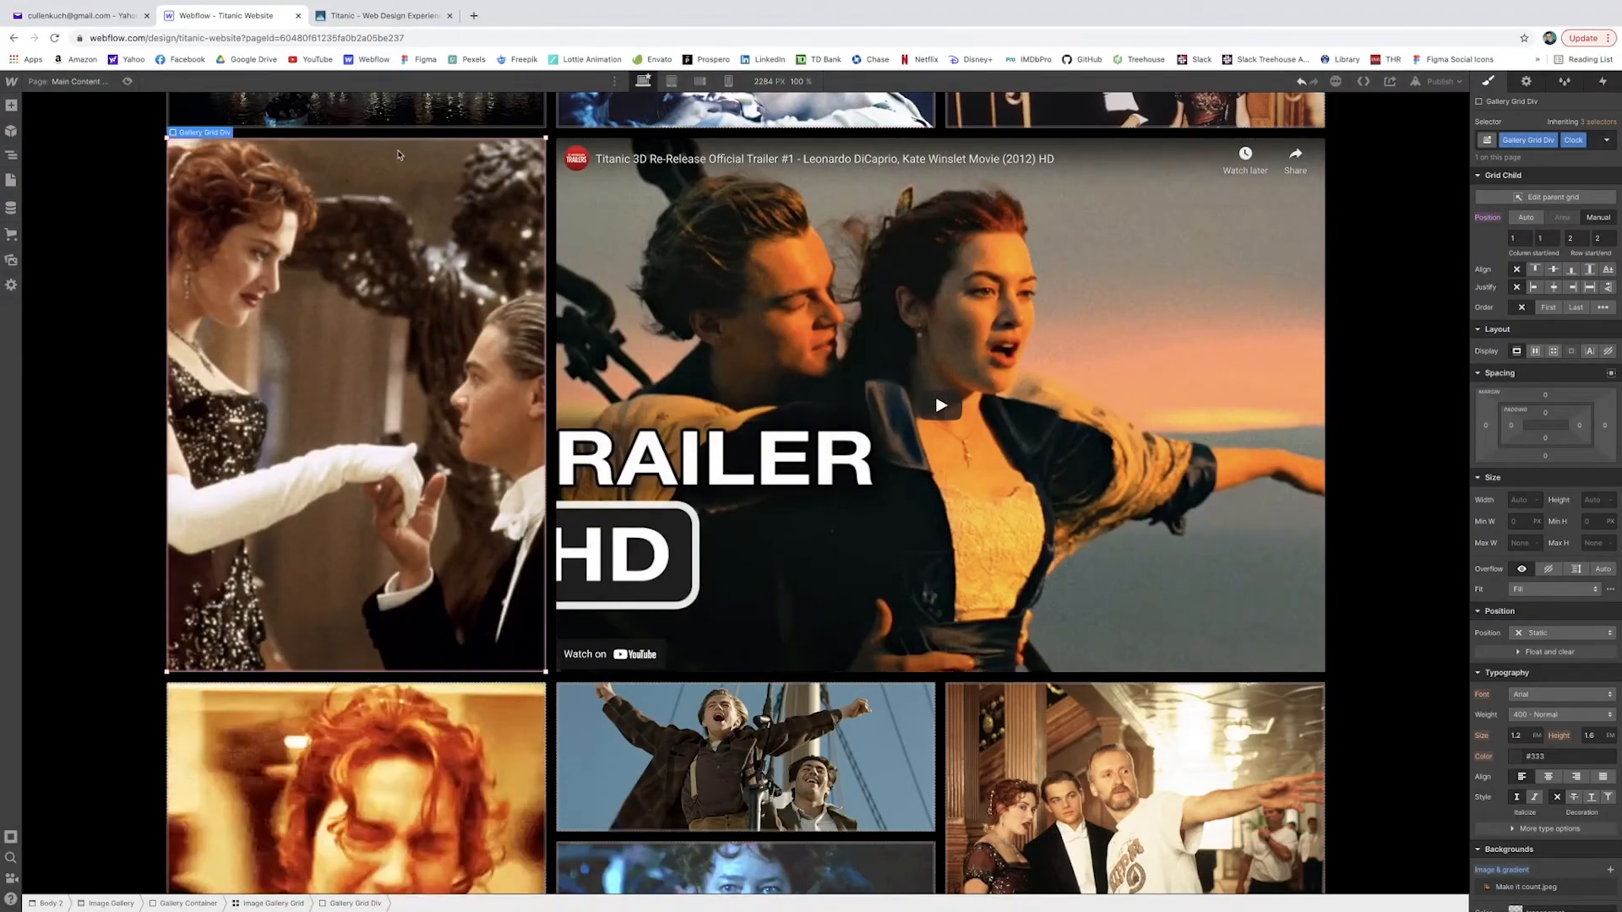
scroll(506, 467, "down", 2)
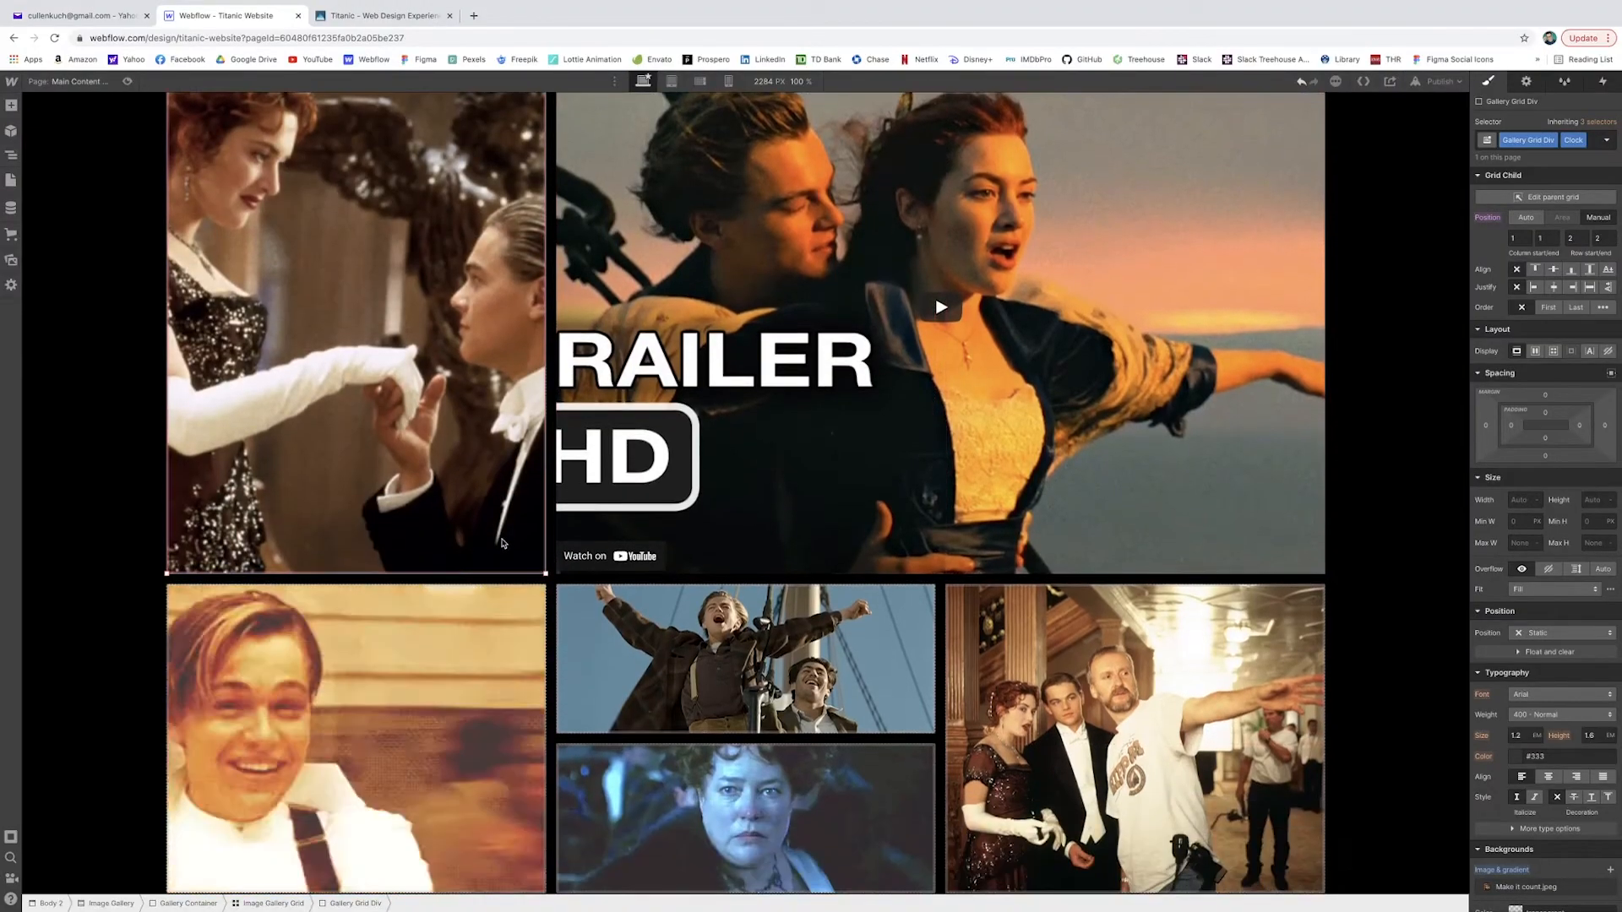
scroll(505, 467, "up", 5)
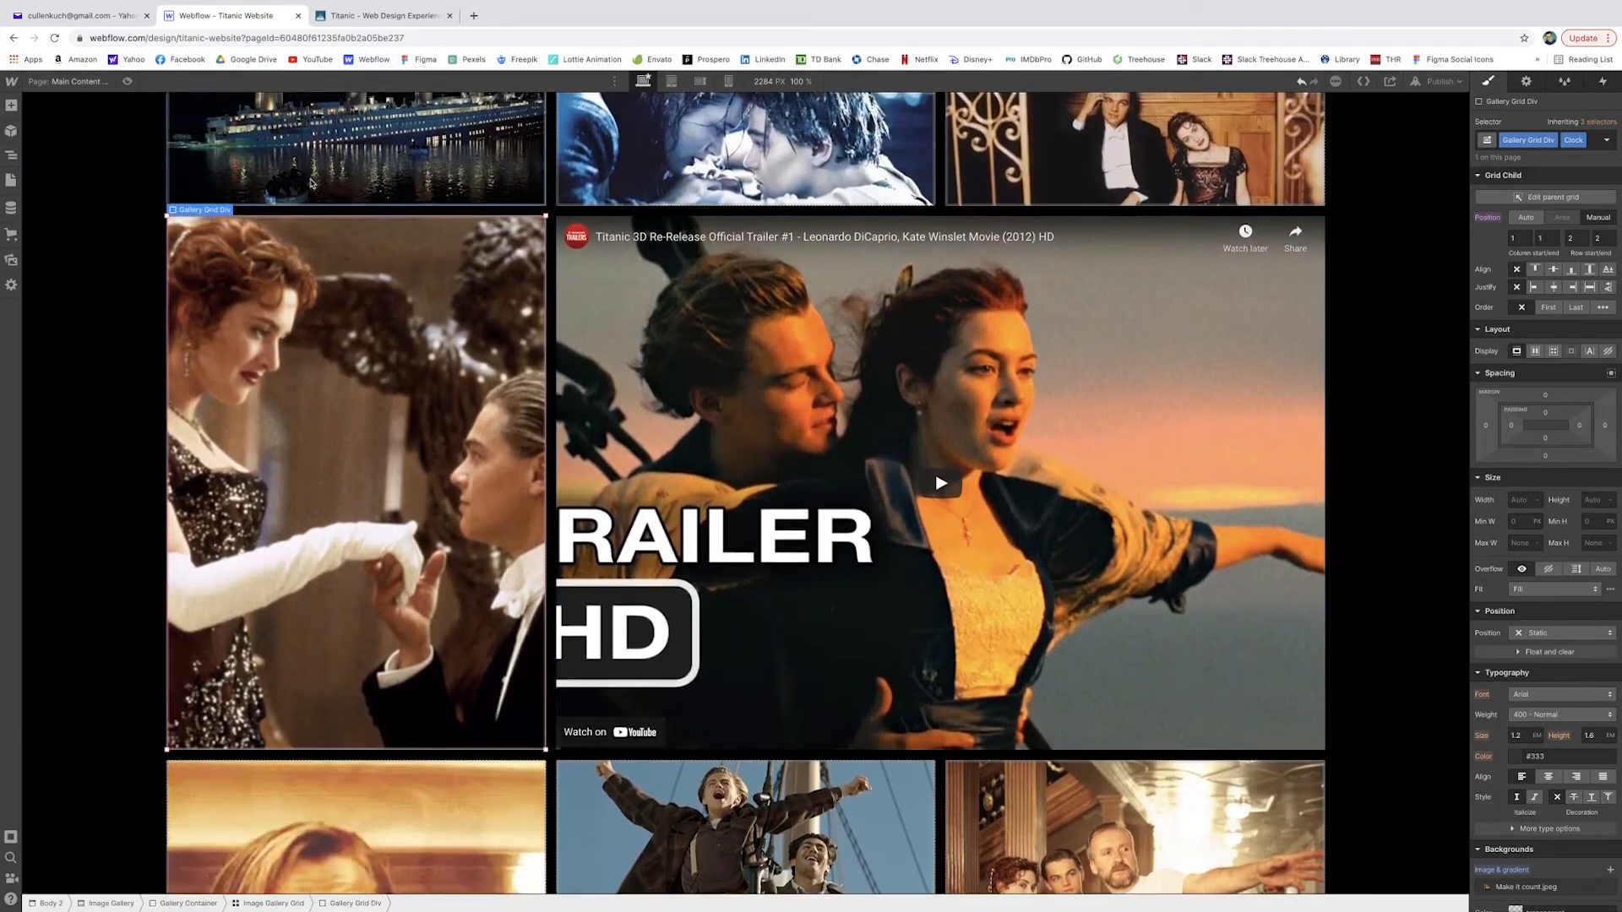
scroll(348, 232, "down", 5)
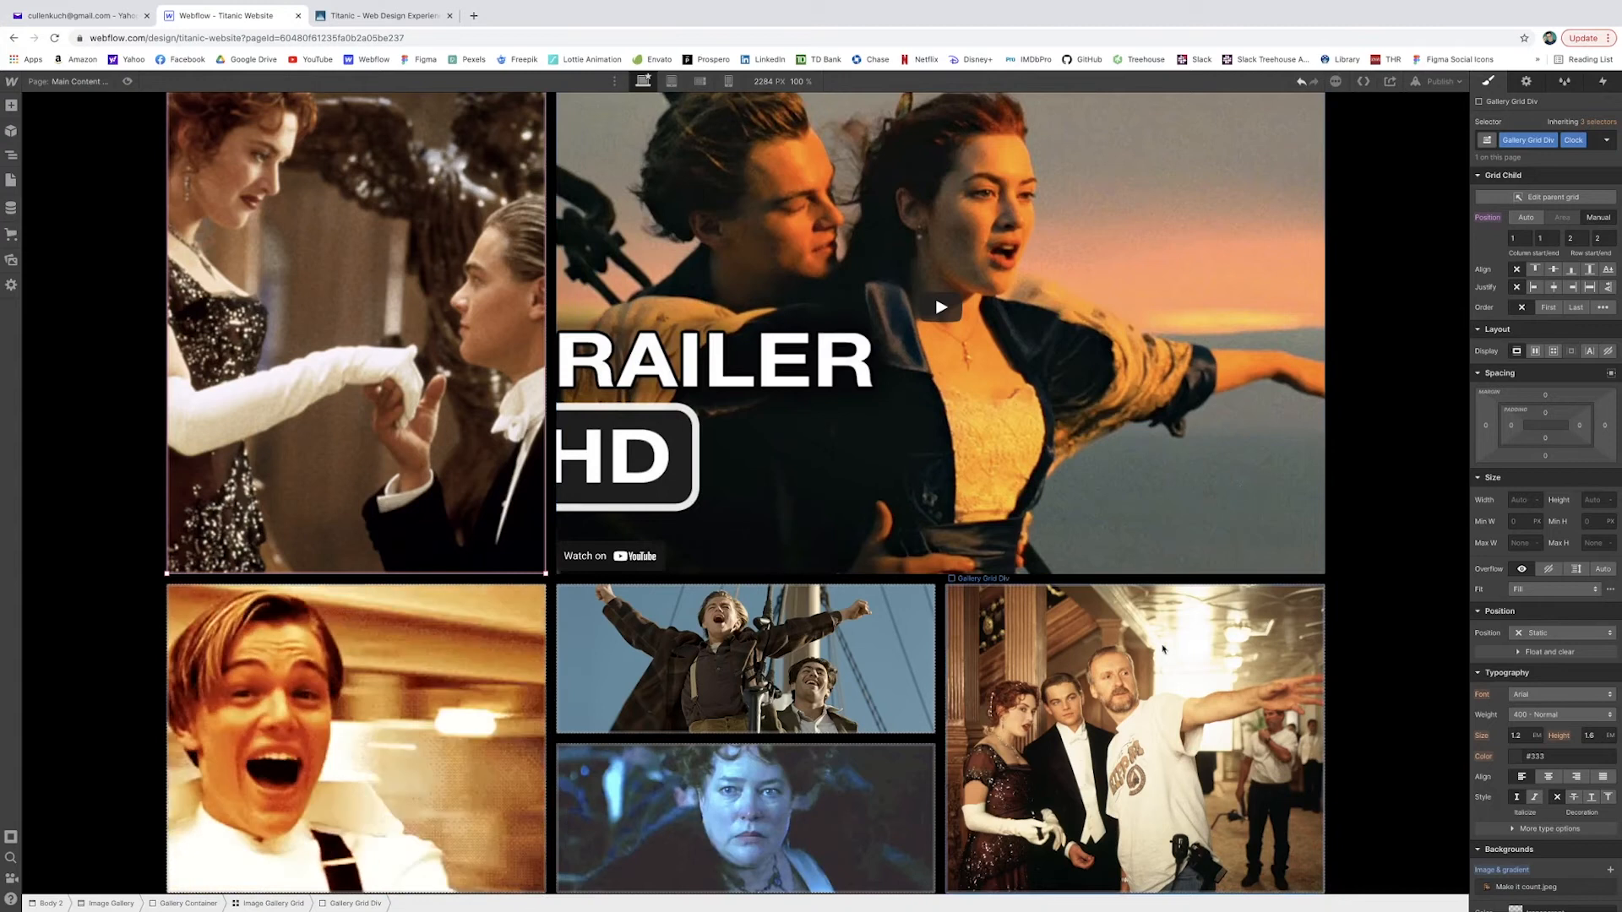
scroll(925, 693, "up", 4)
Undo the recent grid placement changes to the gallery divs
left_click(1293, 536)
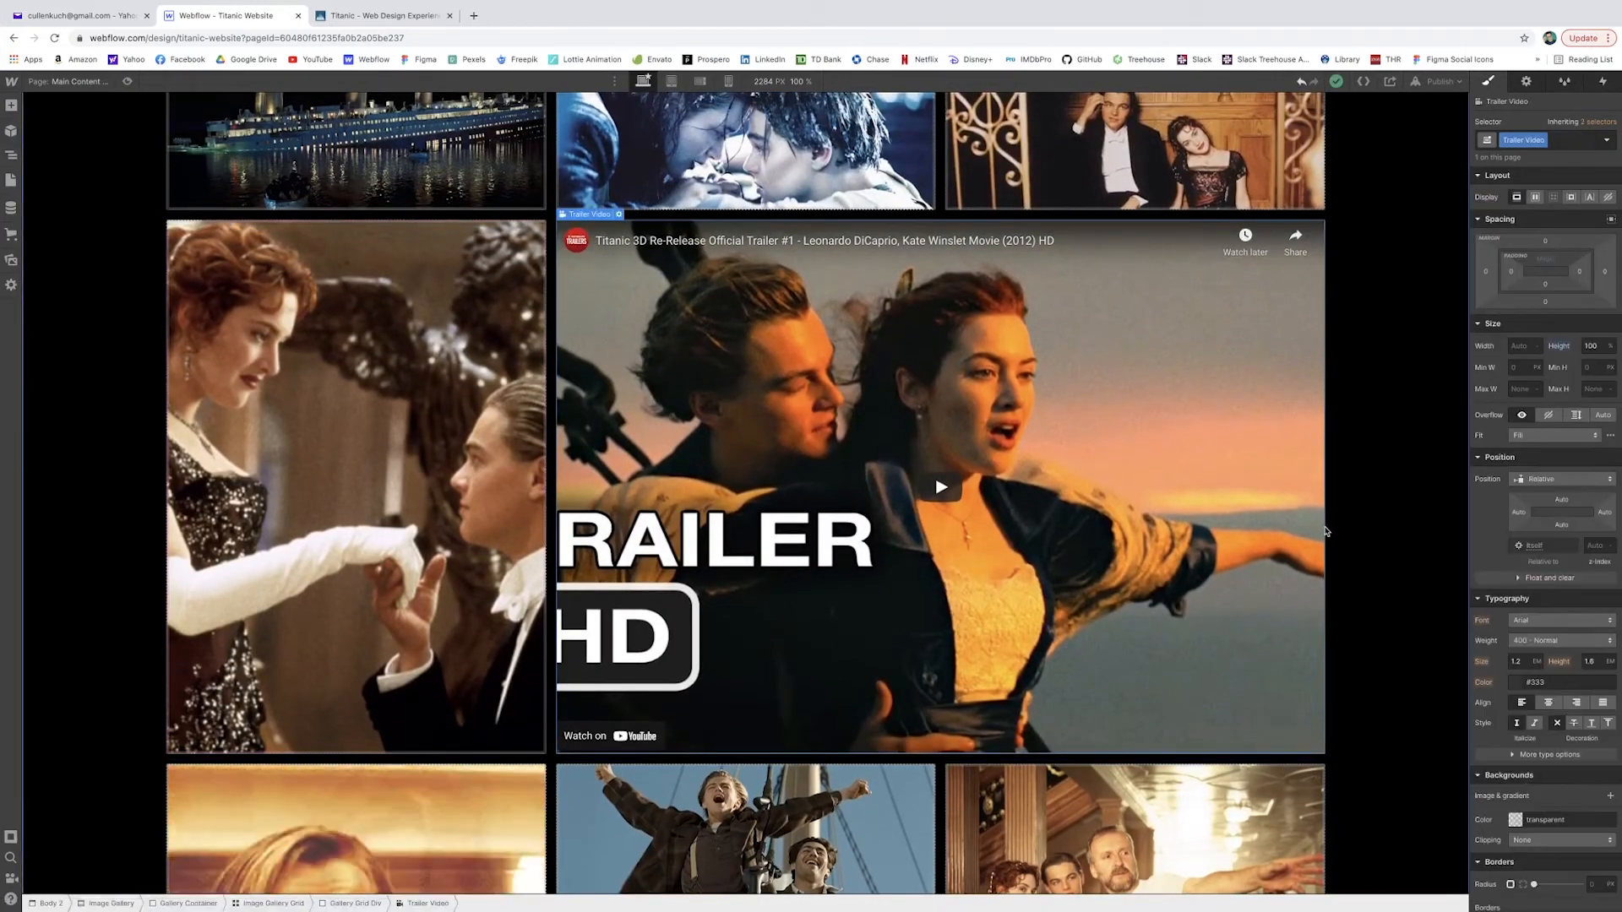
key("super+z")
key("super+z")
Narrow the desktop canvas to 992 px to check how the gallery grid responds
left_click(1401, 510)
left_click_drag(1466, 494, 972, 493)
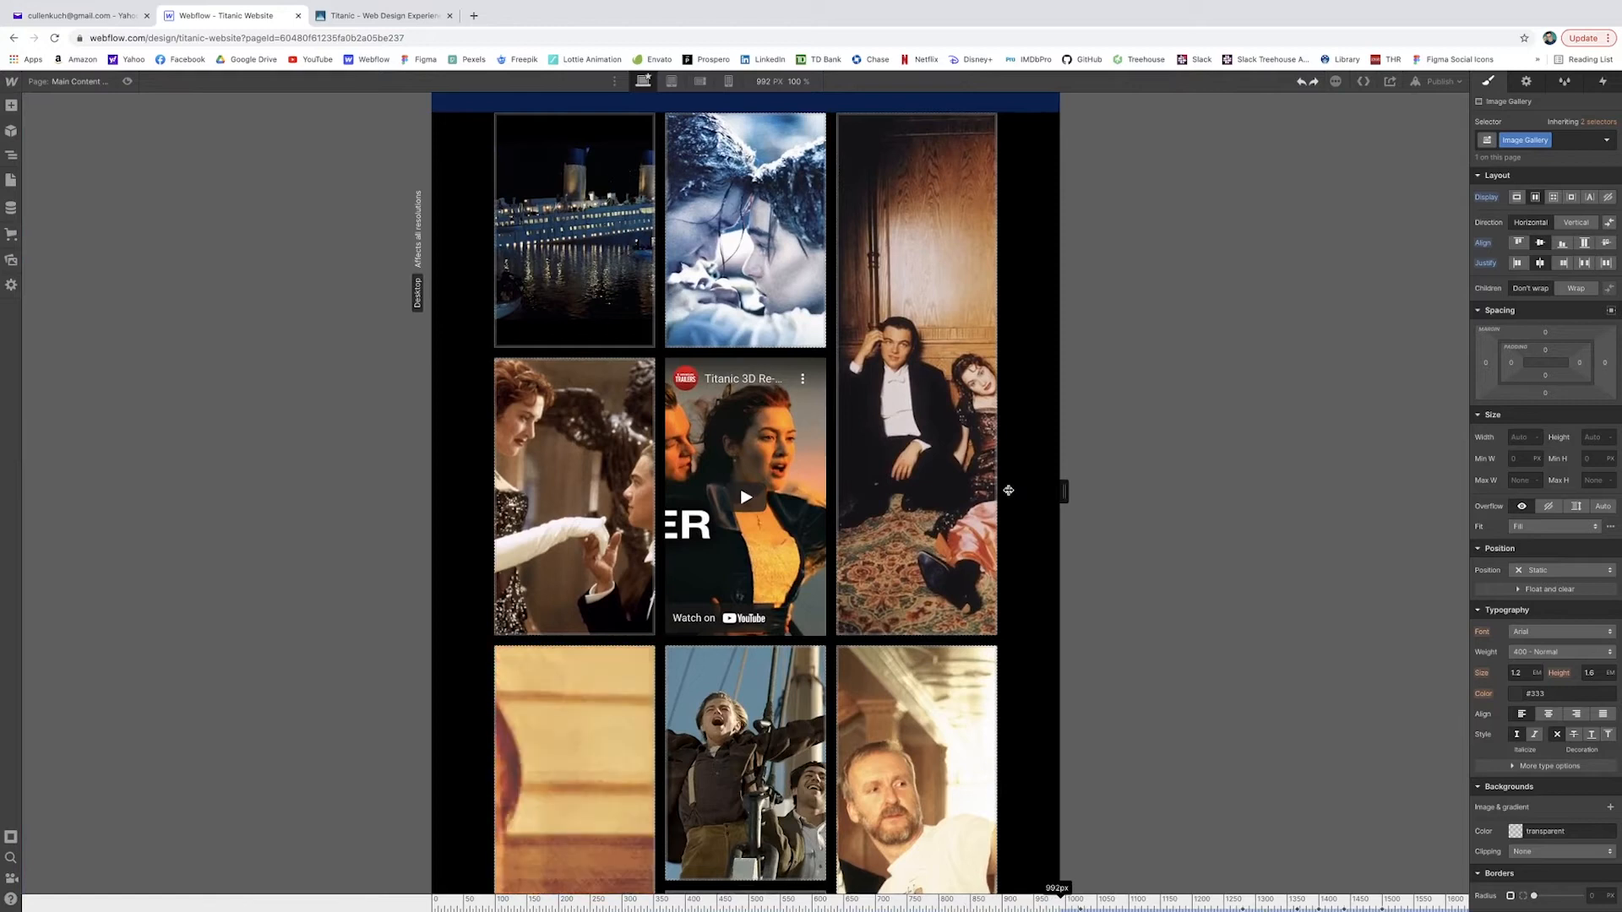
left_click_drag(1009, 490, 1010, 494)
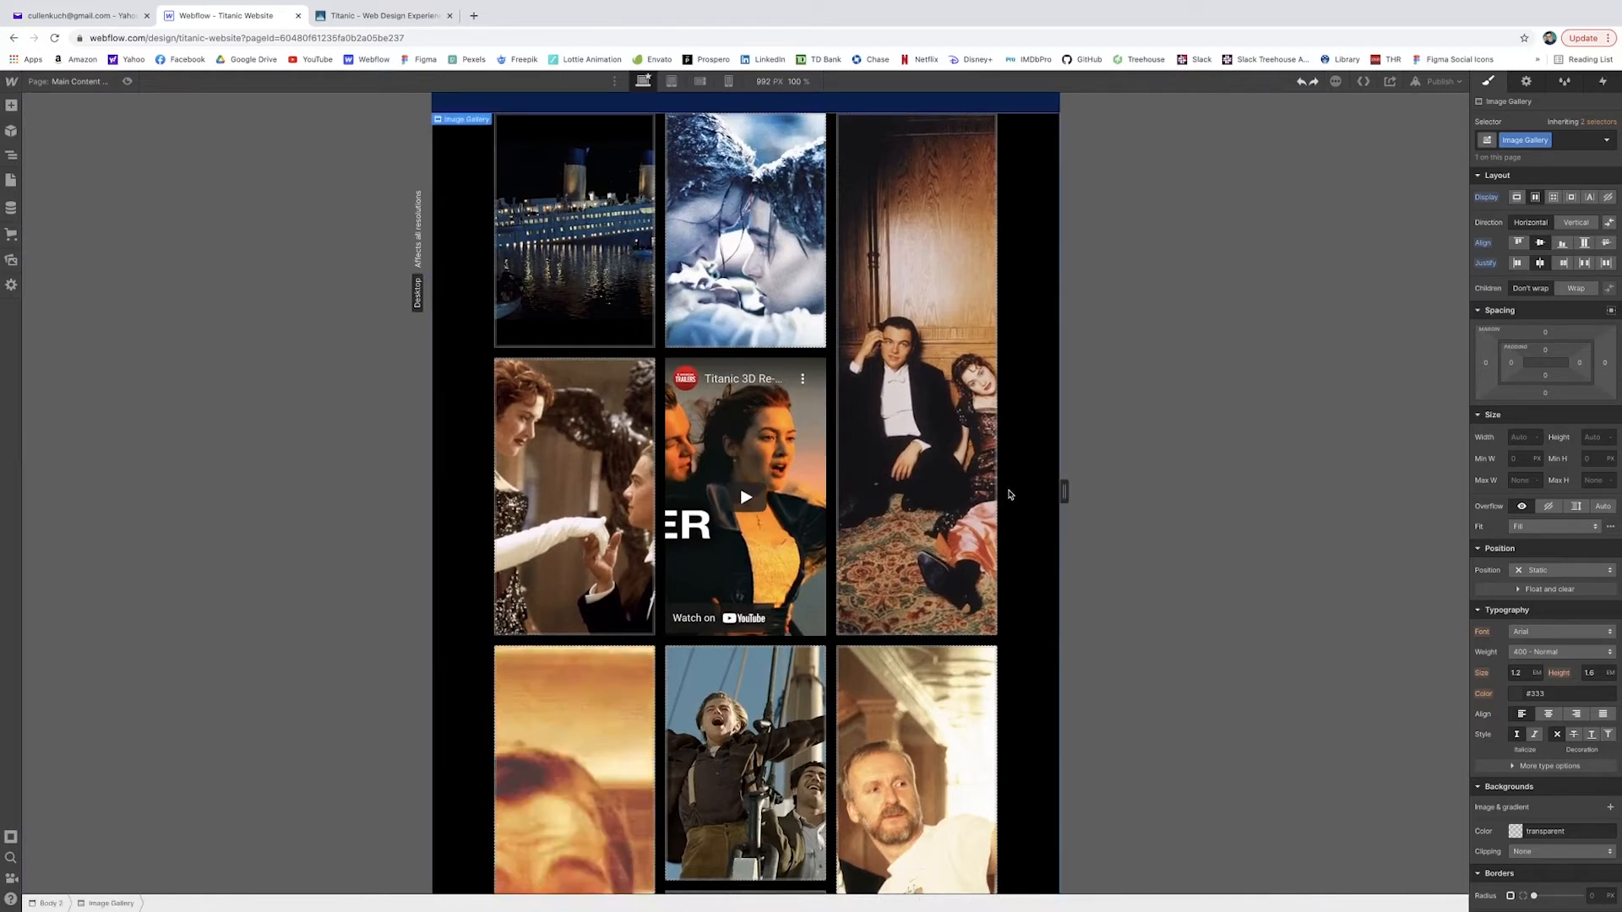
left_click_drag(1064, 492, 1101, 488)
scroll(1011, 414, "down", 4)
Check the gallery at the tablet and mobile breakpoints, widening mobile portrait to 479 px and tablet to 991 px
left_click(701, 81)
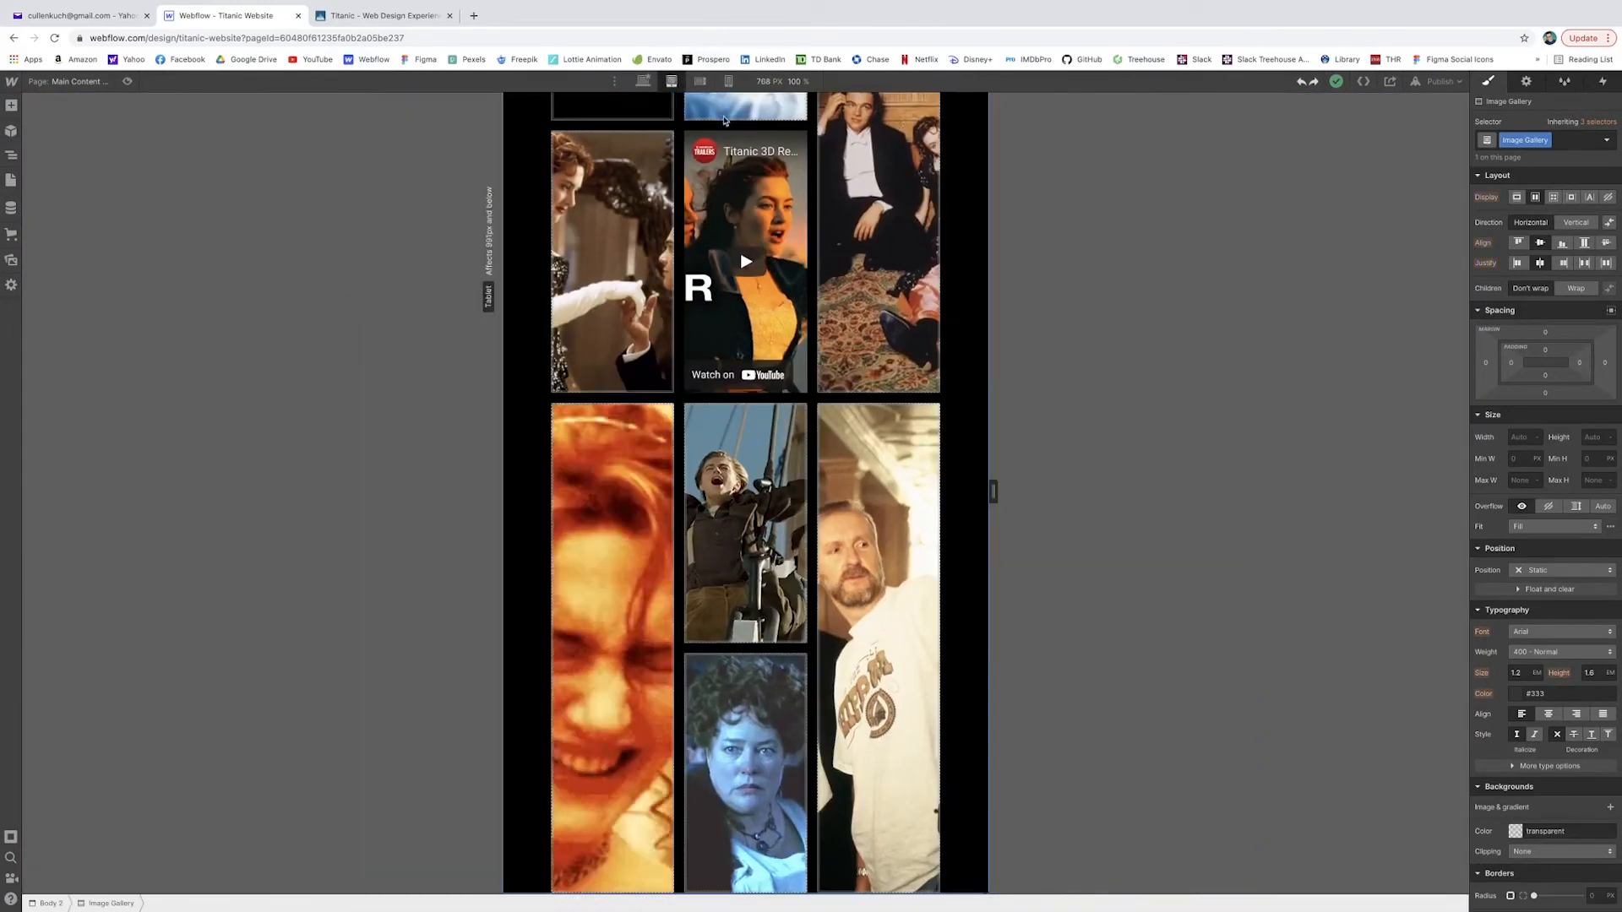
left_click(701, 81)
left_click(729, 81)
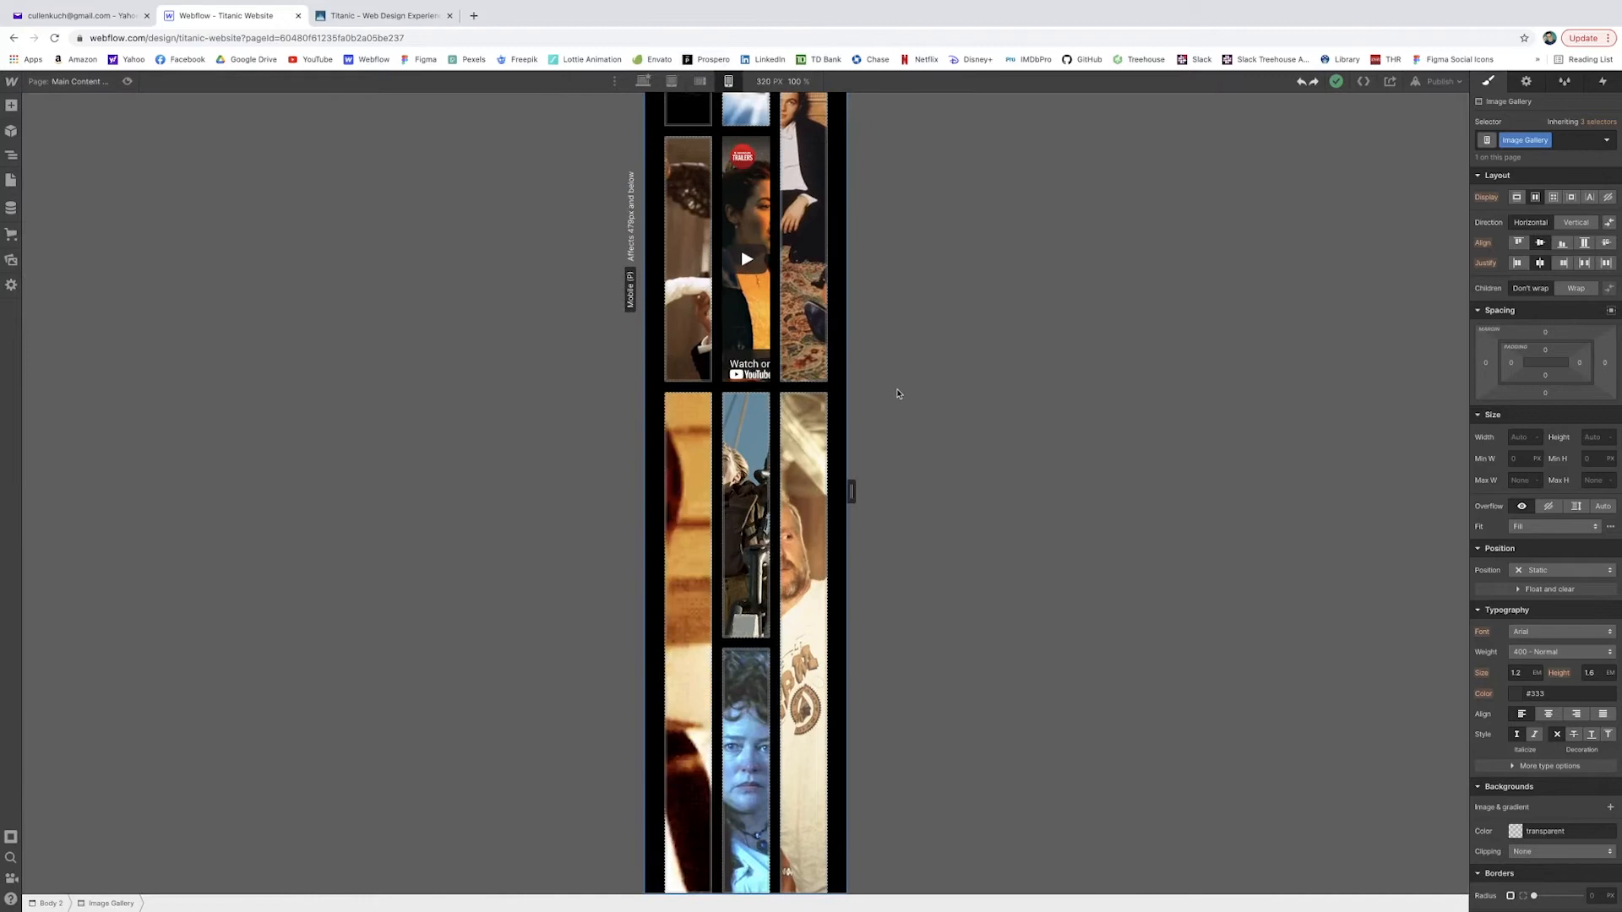
left_click_drag(853, 508, 902, 499)
scroll(911, 448, "up", 5)
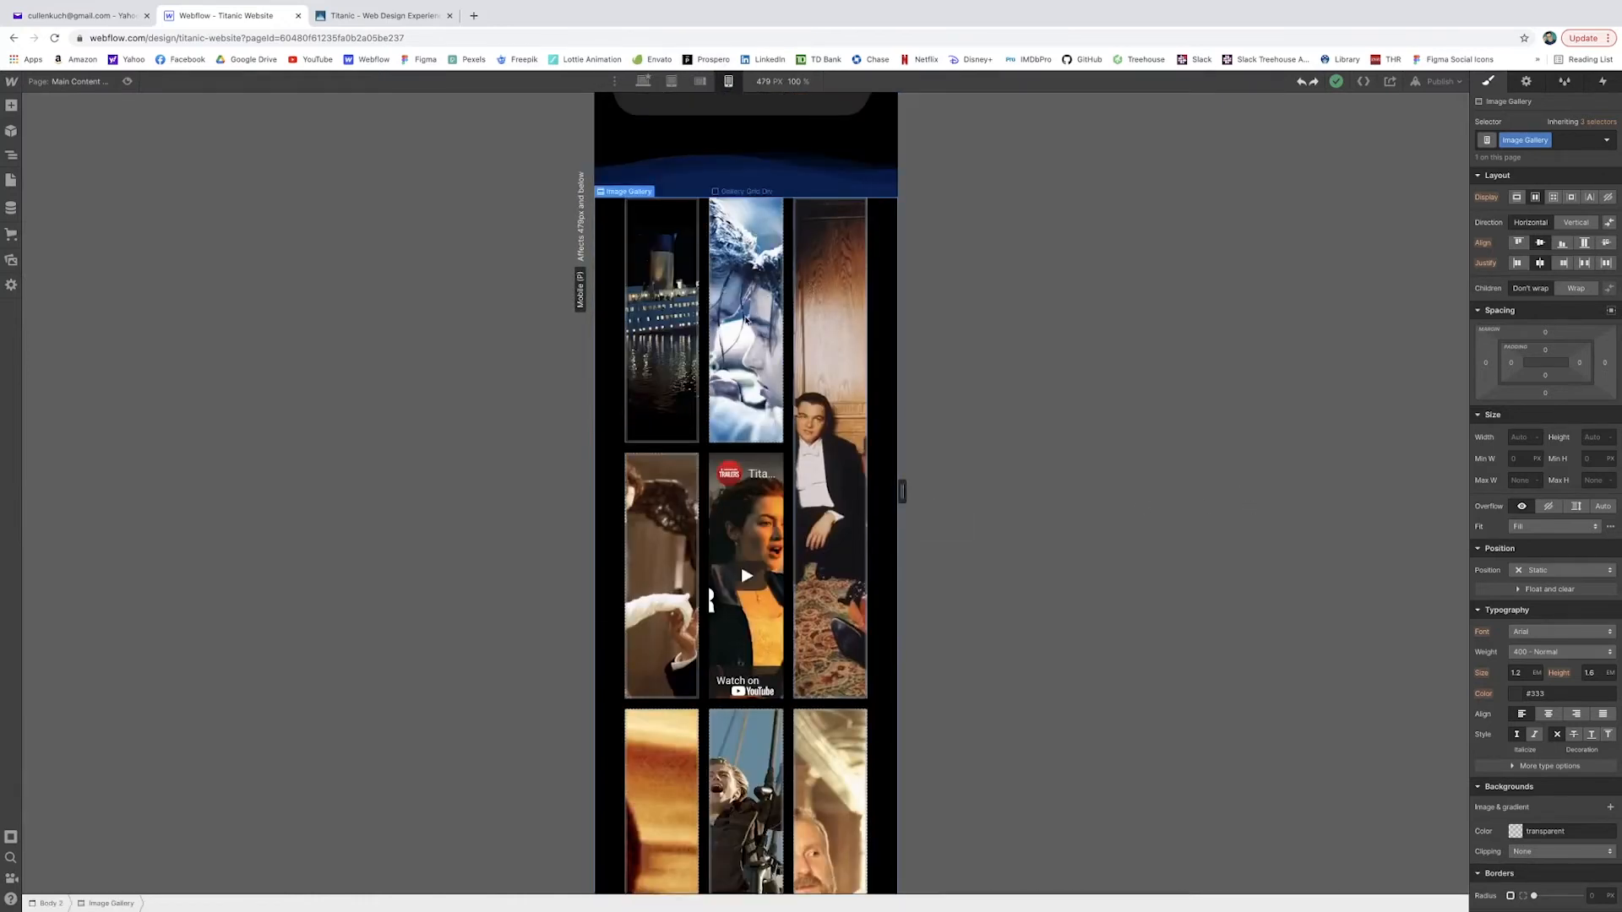
left_click(696, 82)
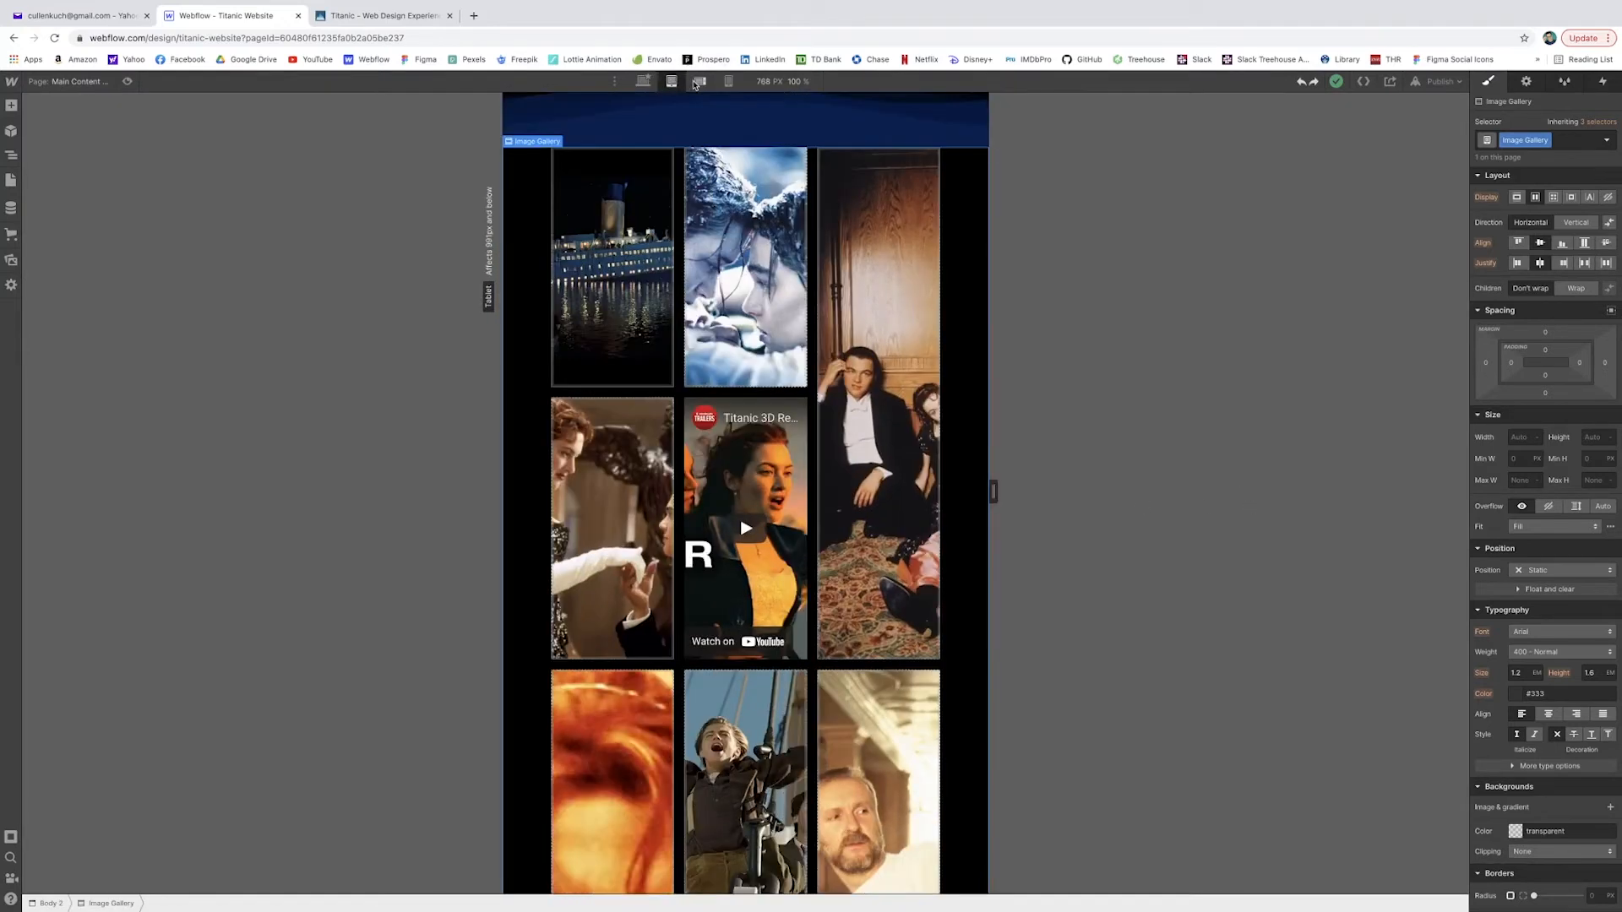
left_click_drag(995, 492, 1146, 495)
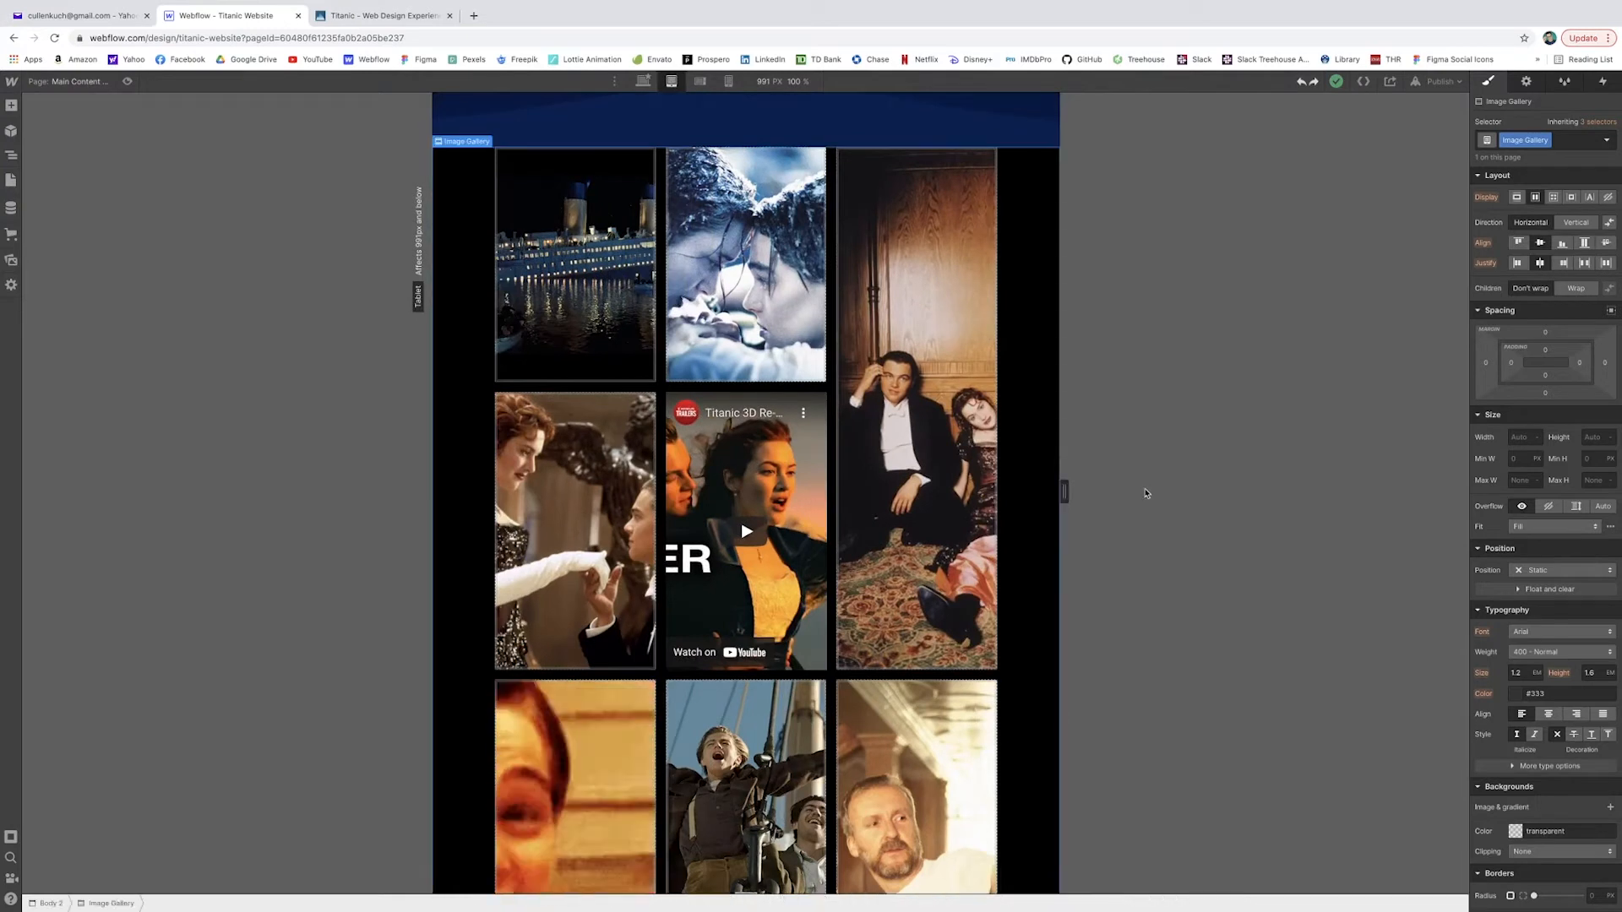
At the mobile landscape breakpoint, widened to 767 px, add three rows to the end of the Image Gallery Grid
left_click(699, 80)
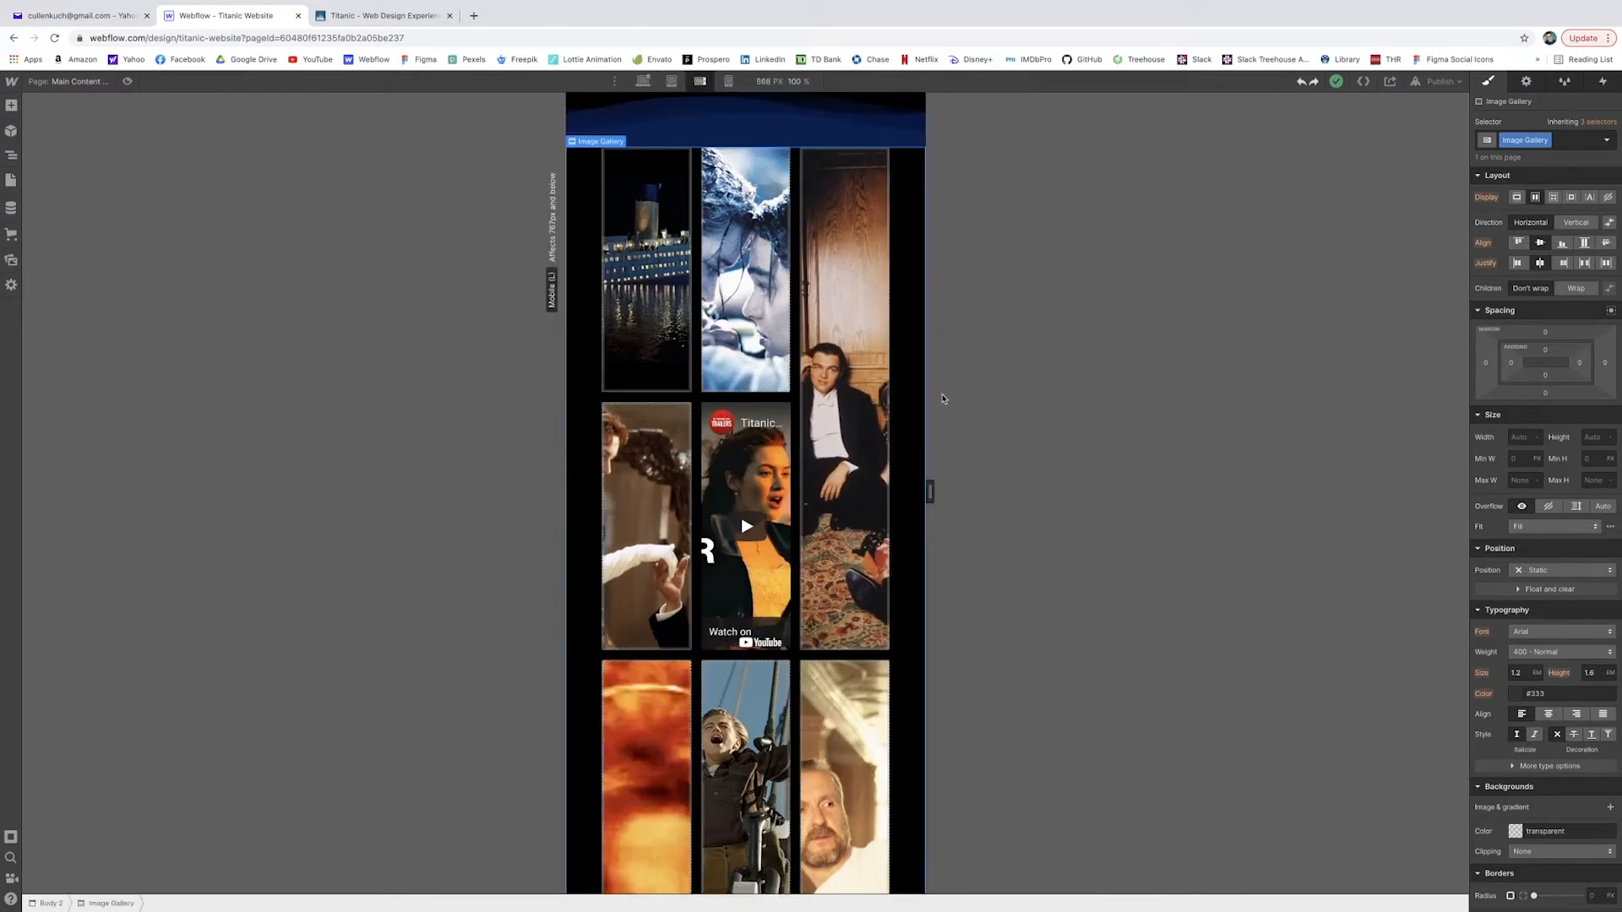
left_click_drag(931, 493, 1090, 493)
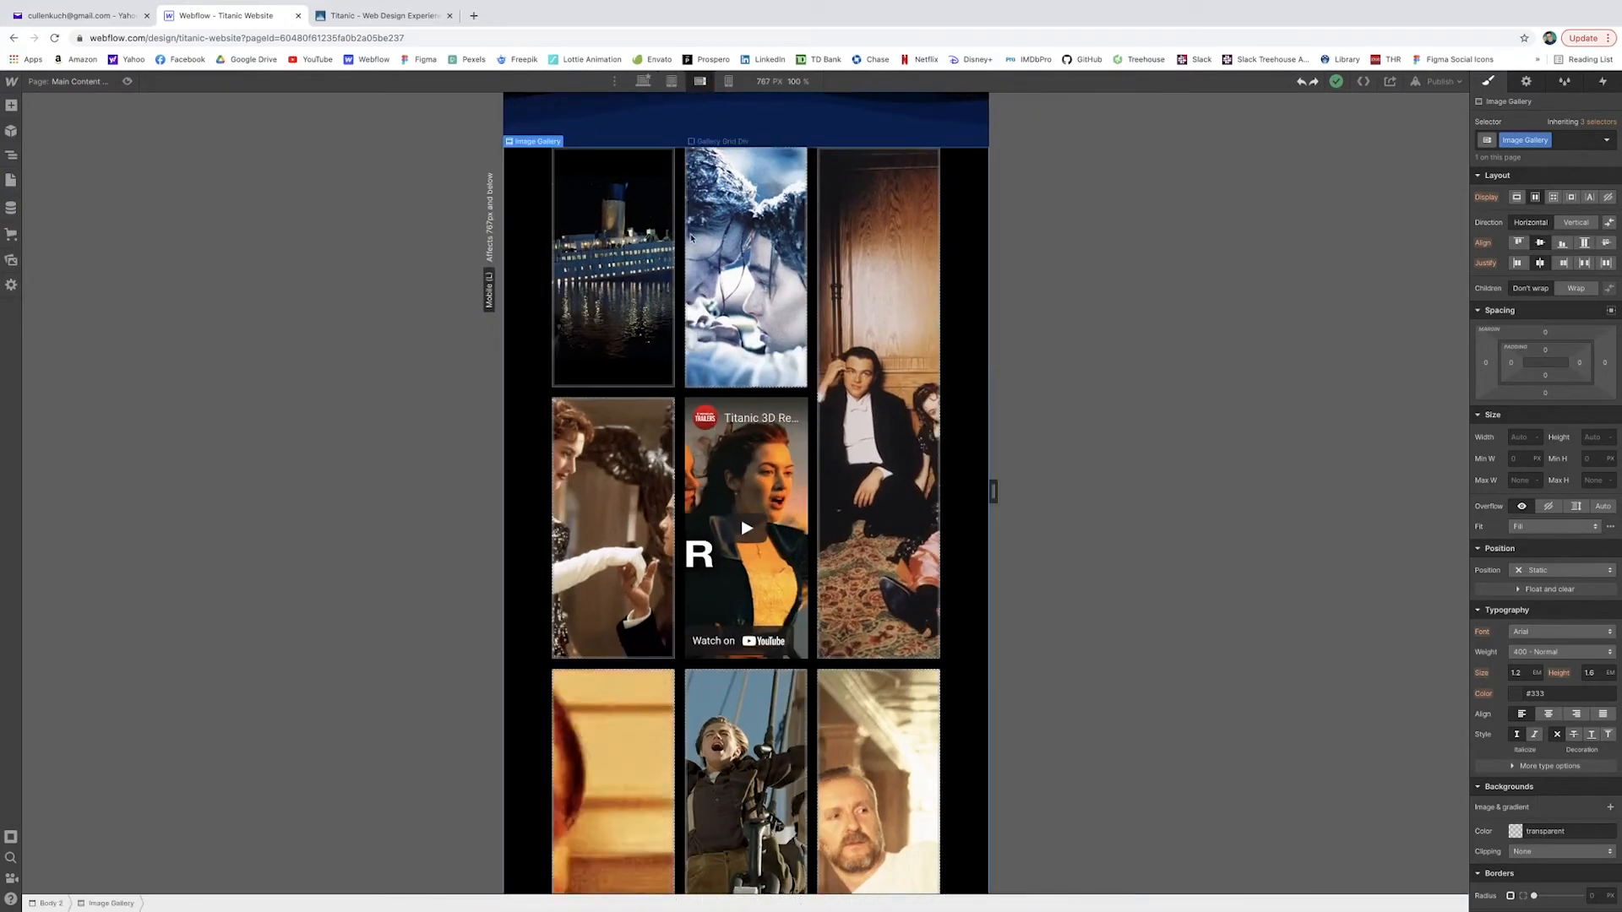
left_click(874, 271)
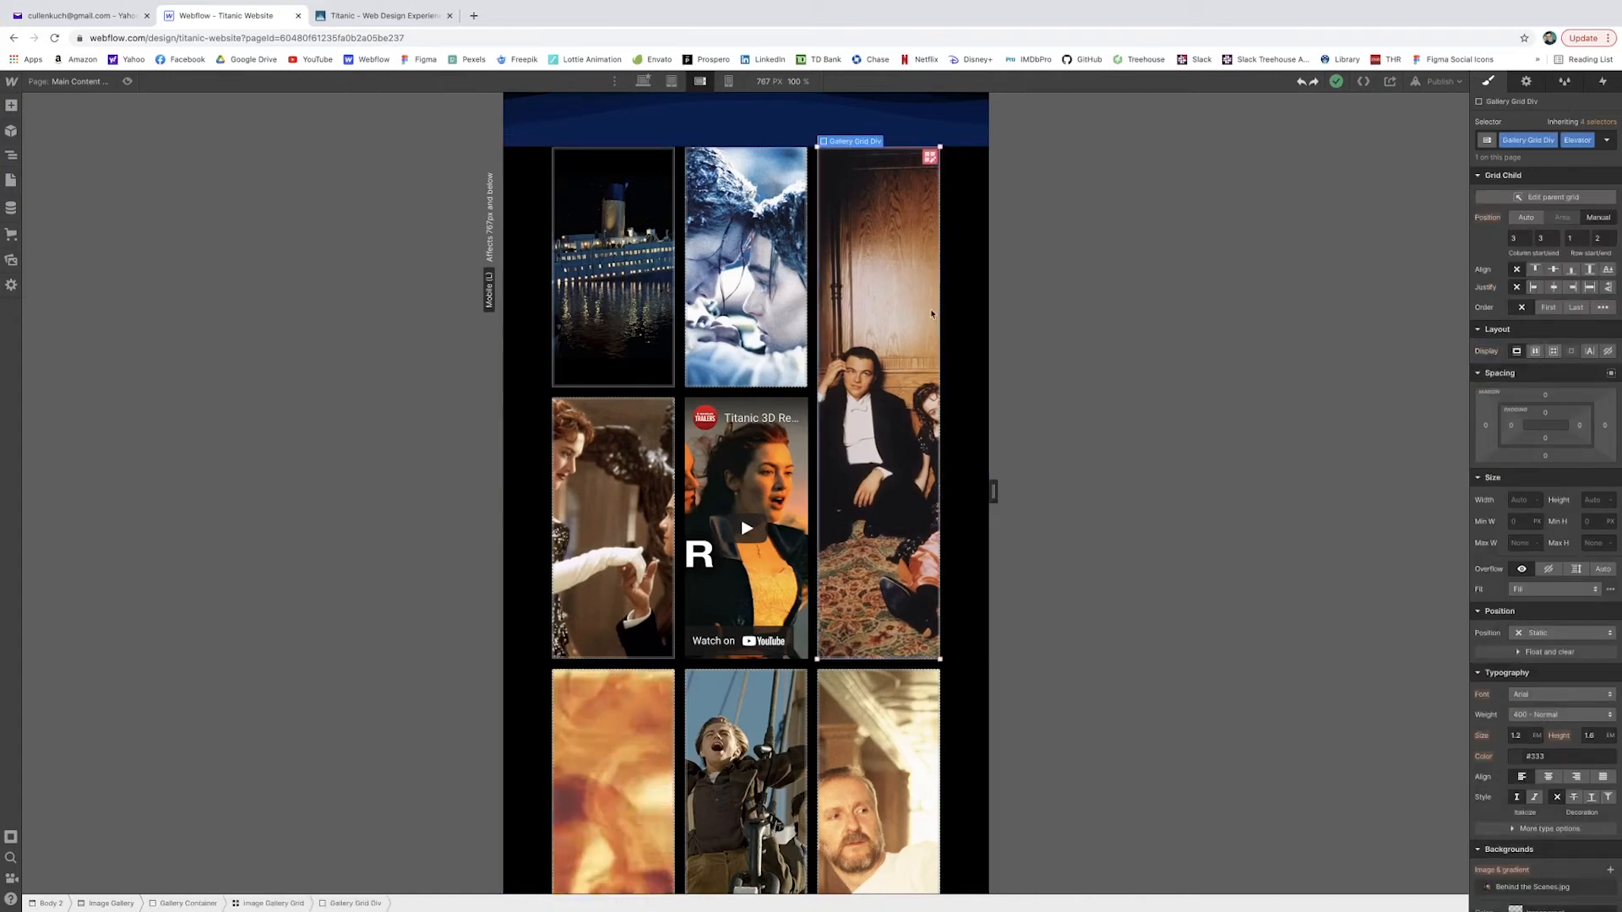
left_click(929, 157)
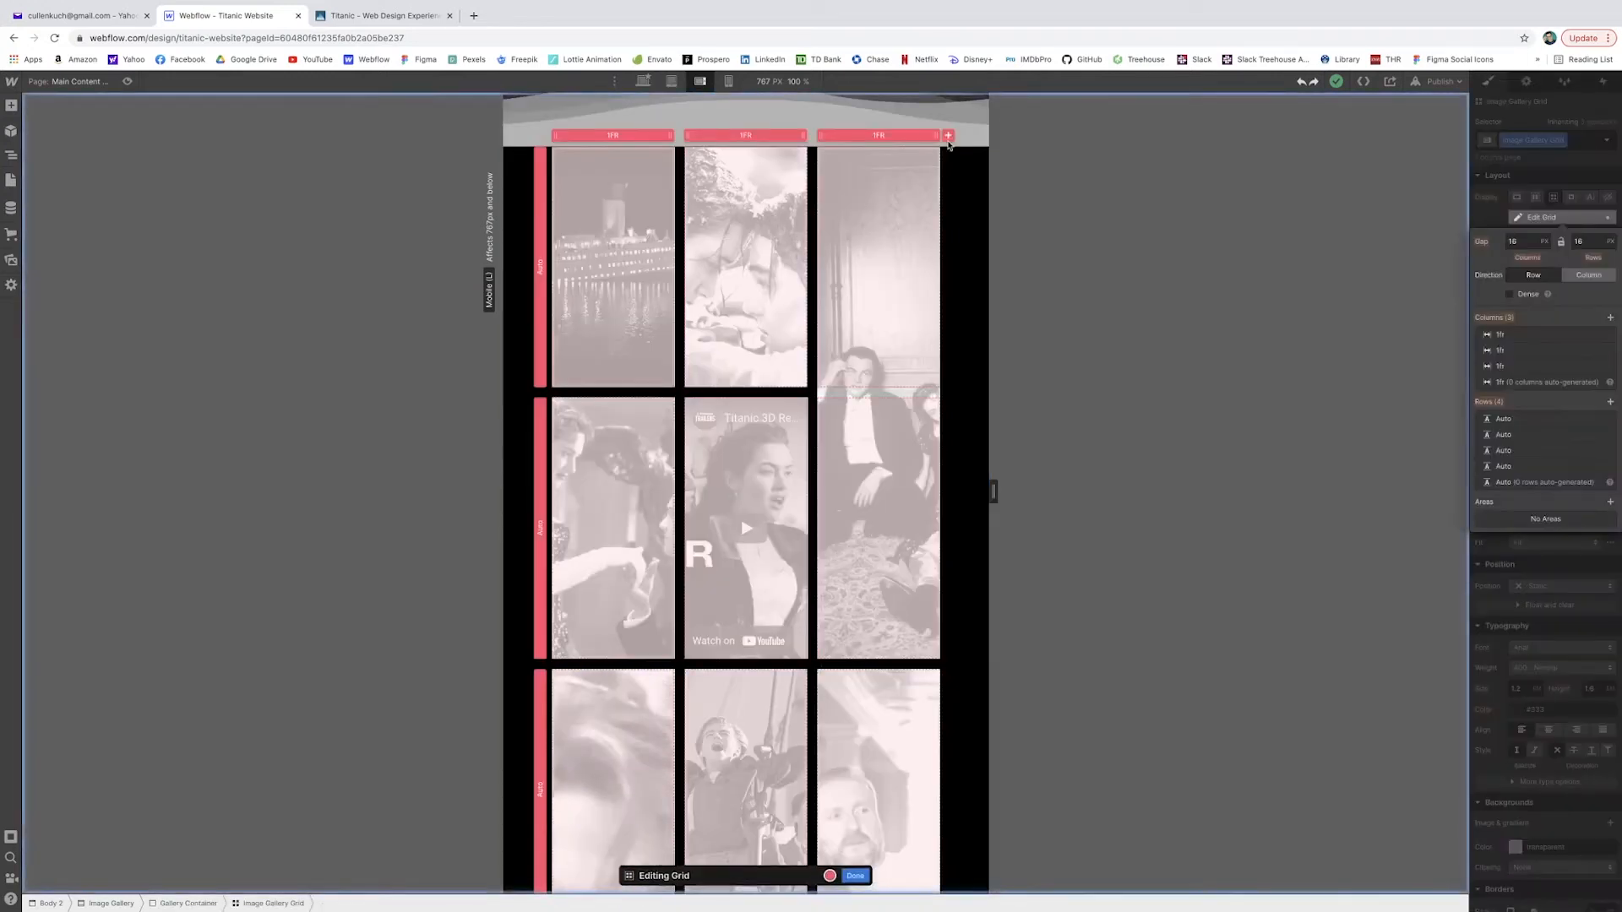
scroll(889, 430, "down", 3)
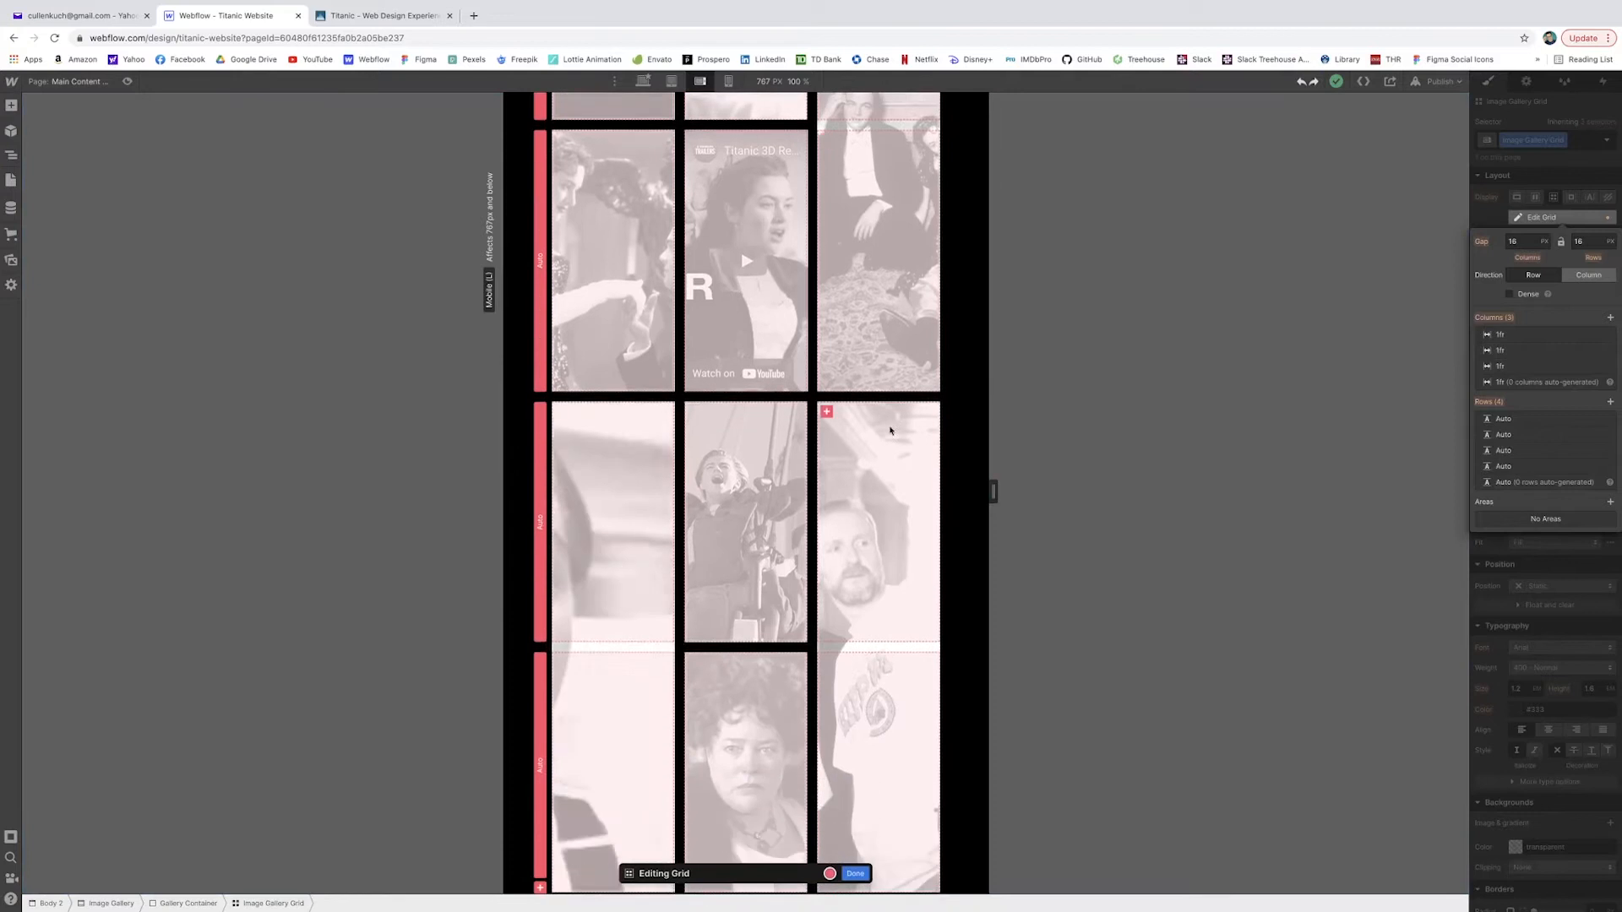
left_click(540, 888)
left_click(540, 887)
left_click(540, 888)
left_click(855, 874)
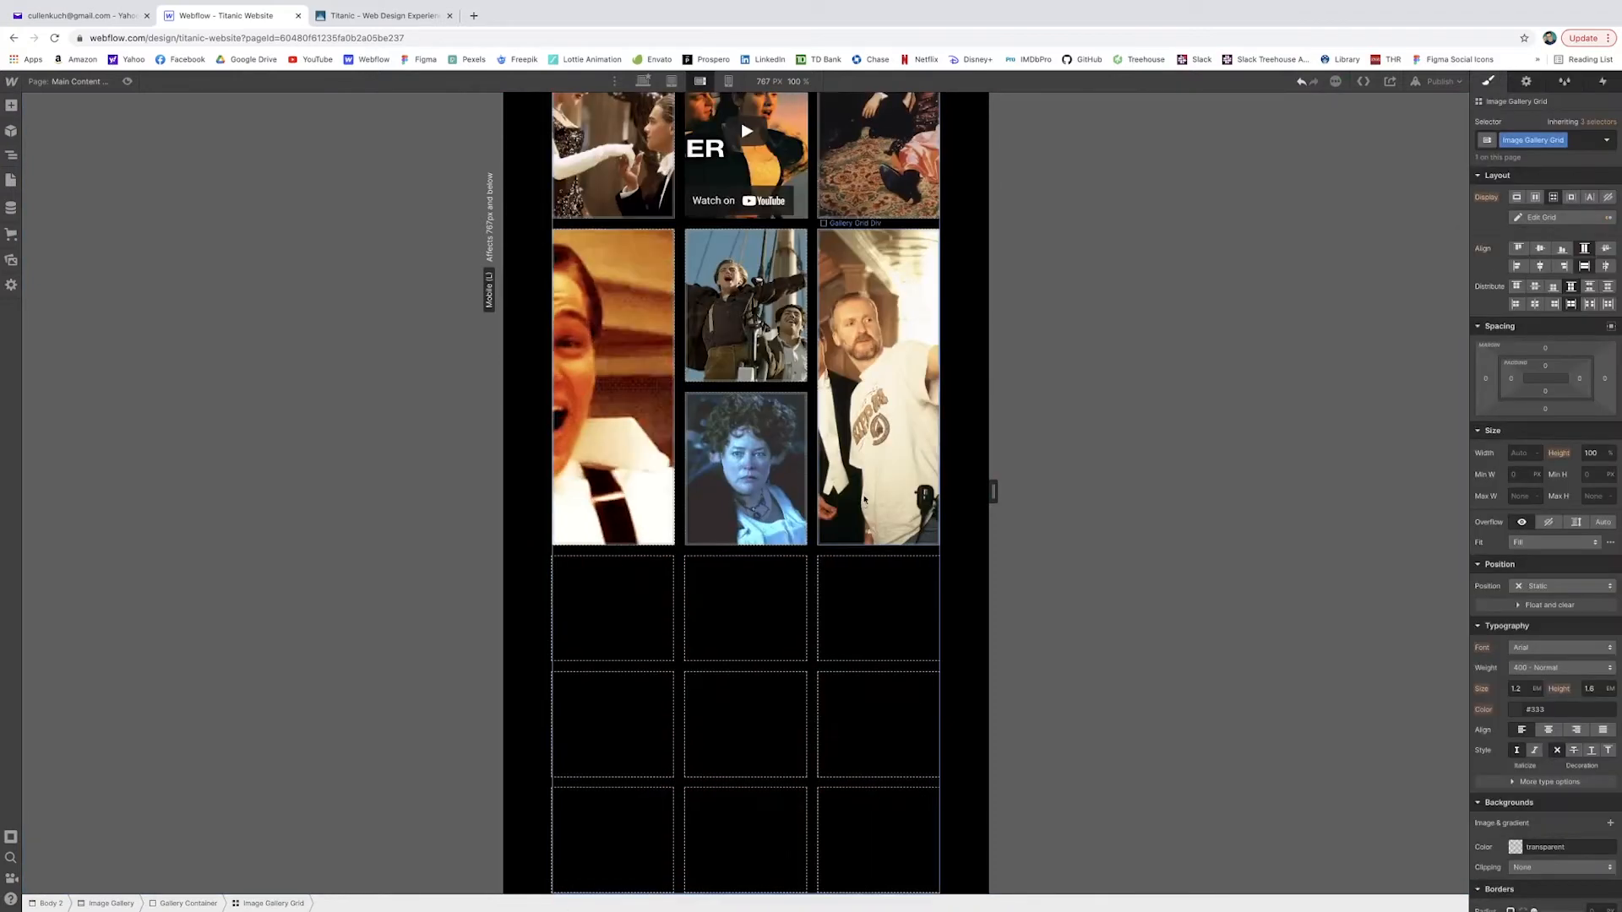
At the mobile landscape breakpoint, place the directing image div across columns 2–3 and rows 6–7 of the gallery grid
scroll(851, 876, "up", 5)
scroll(781, 416, "down", 5)
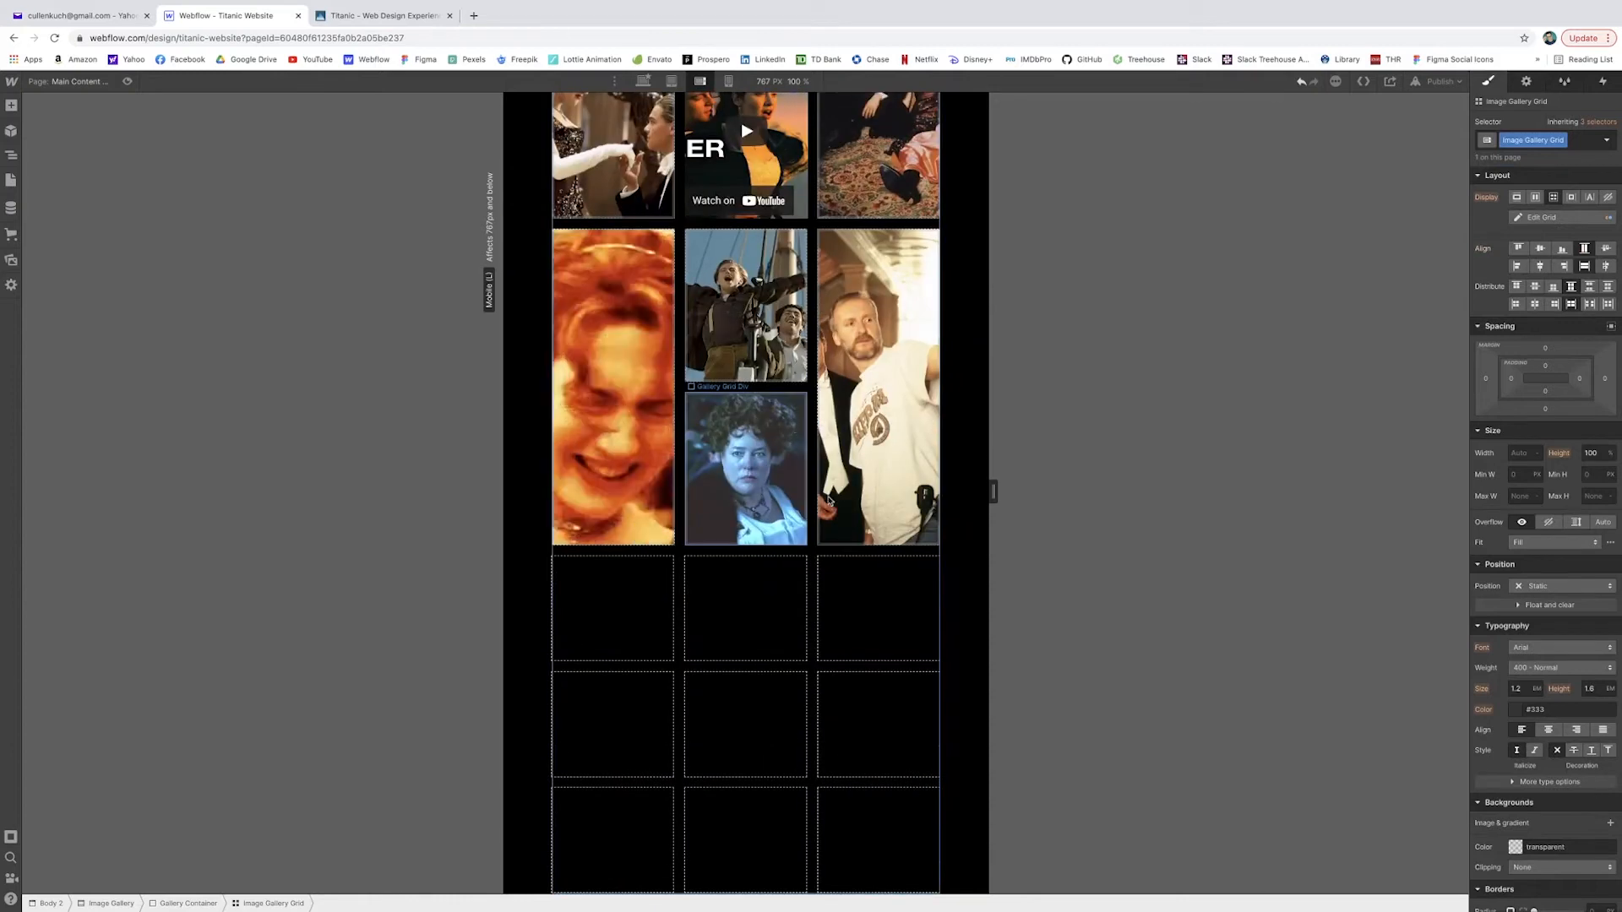
left_click(878, 418)
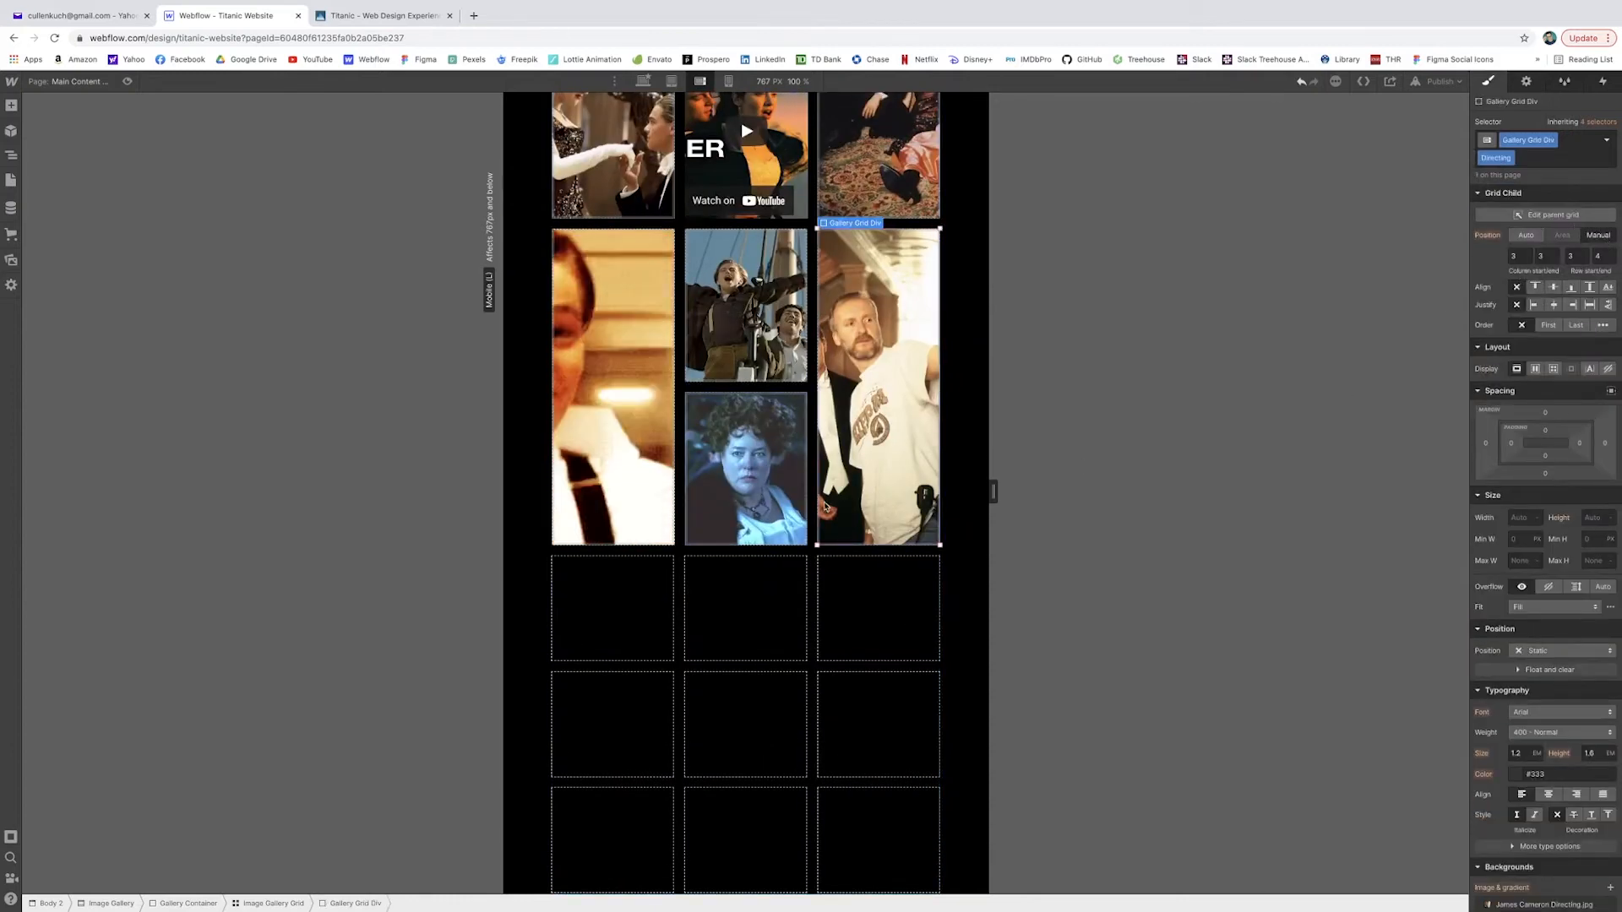
left_click_drag(826, 505, 691, 765)
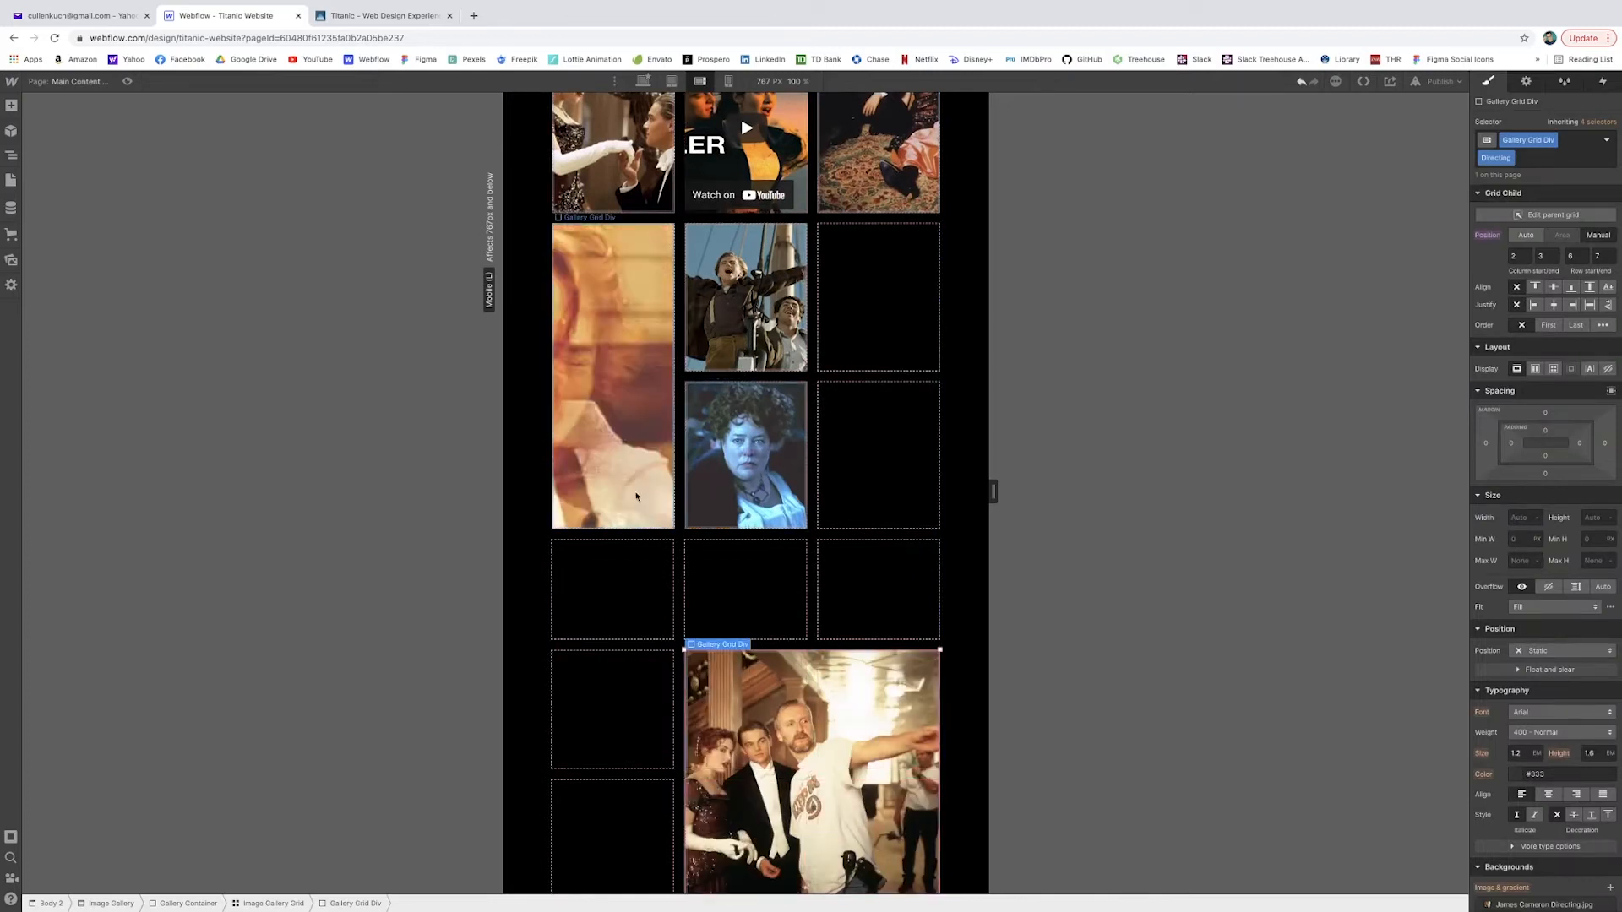
Span the Molly Brown image across columns 2–3 of row 4 and the King of the World image across columns 2–3 of row 5
left_click(763, 490)
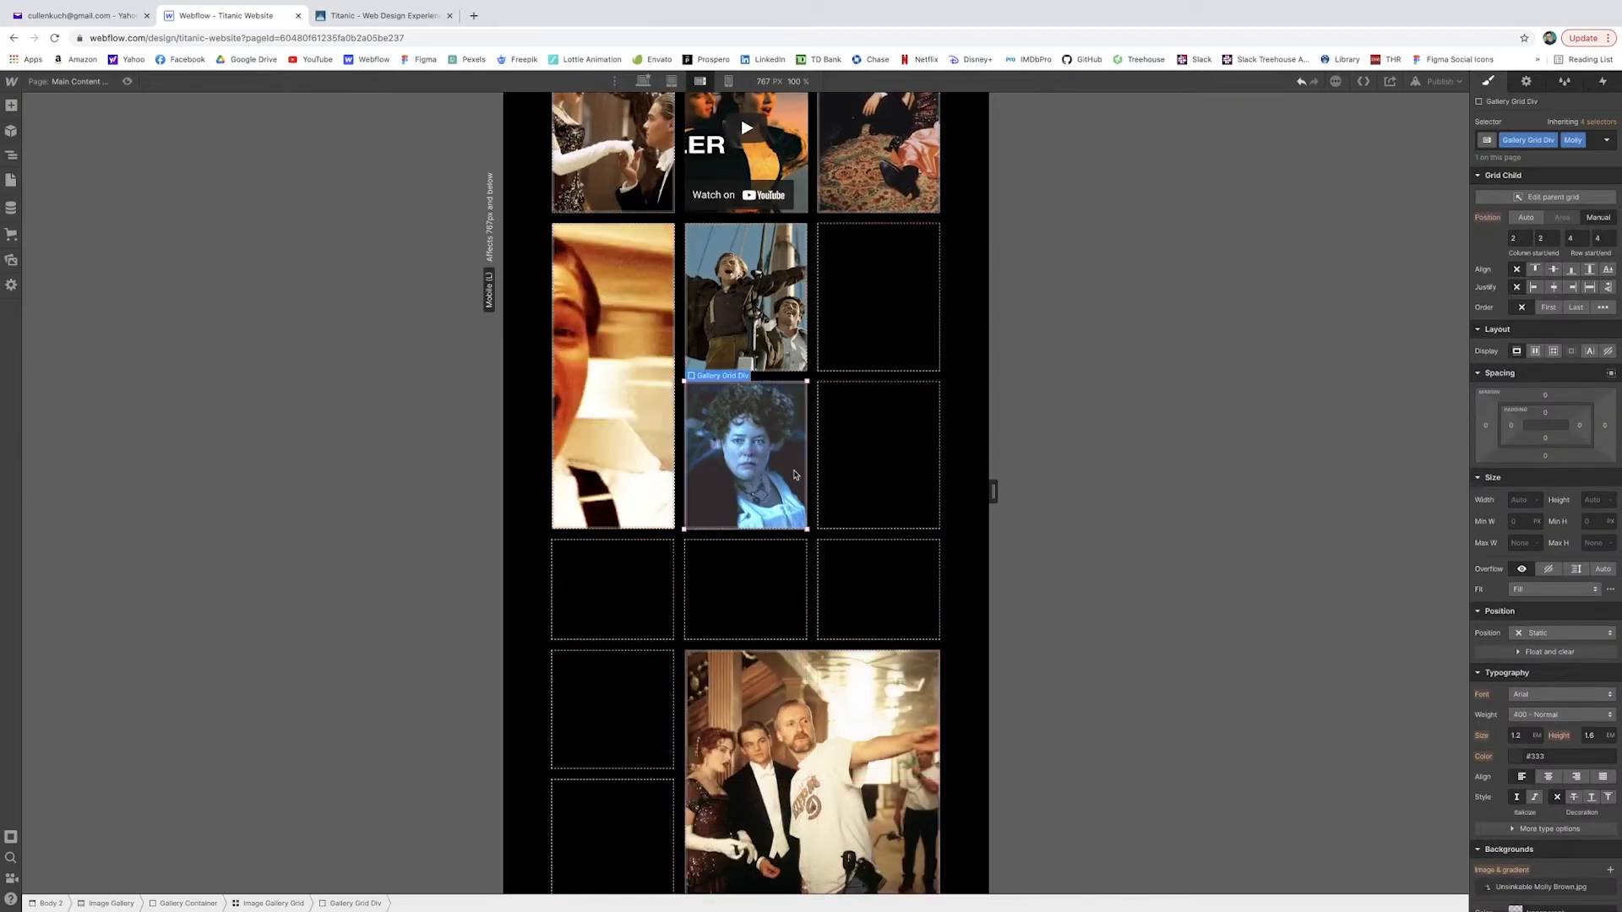
left_click_drag(809, 469, 929, 468)
scroll(813, 306, "up", 2)
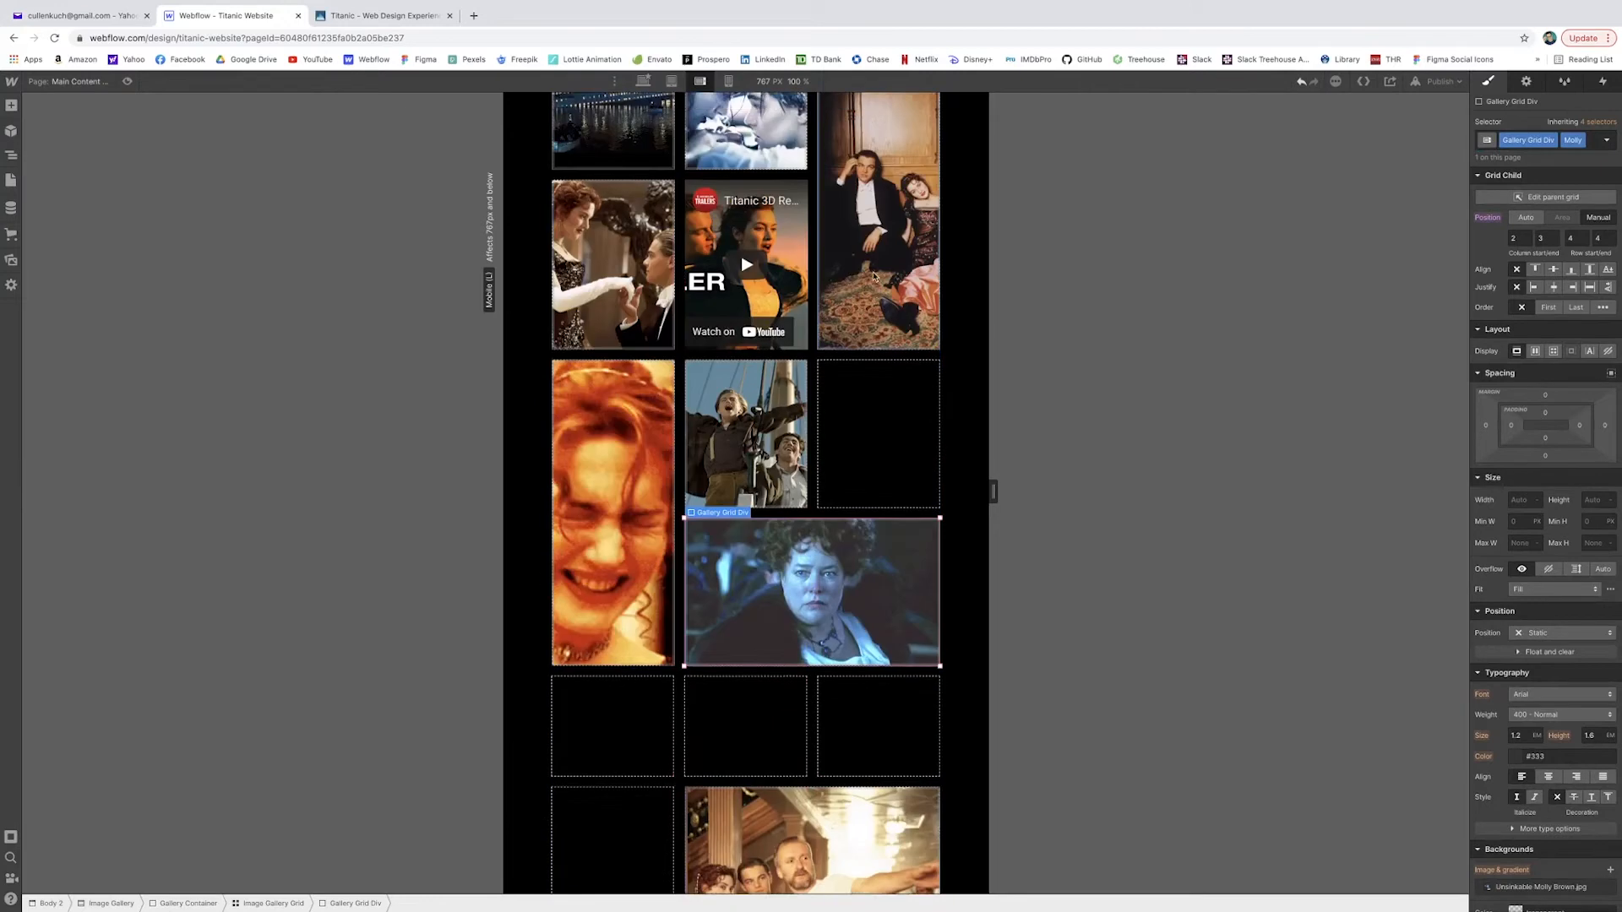
scroll(745, 294, "down", 2)
left_click_drag(784, 600, 909, 579)
scroll(859, 301, "up", 3)
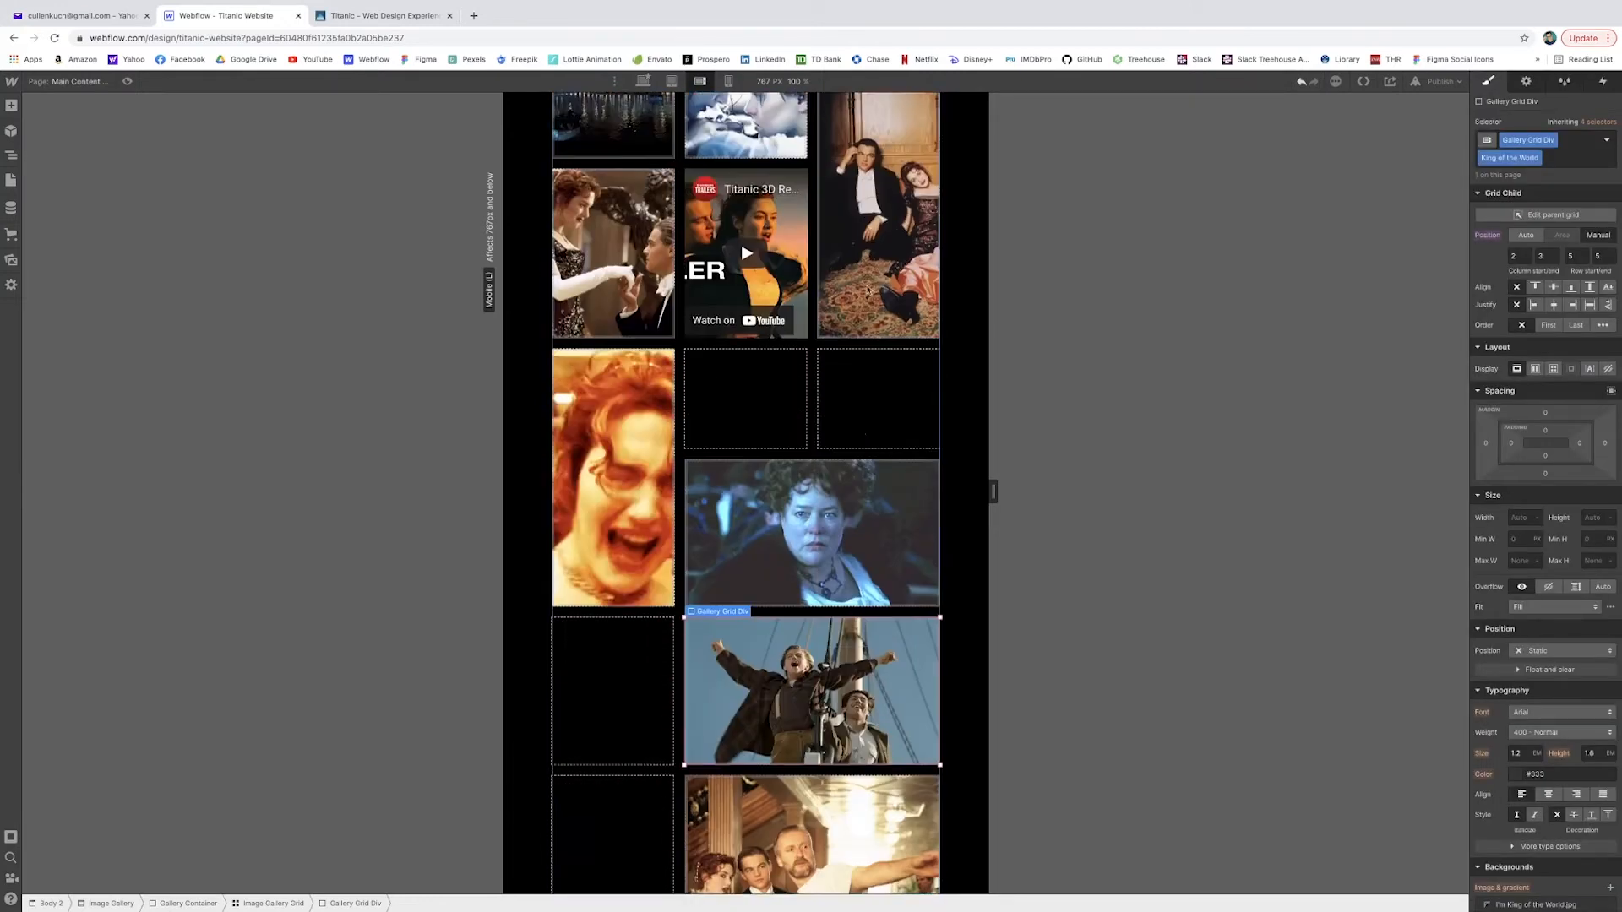
Extend the Elevator image div in column 3 down through row 3
left_click(855, 388)
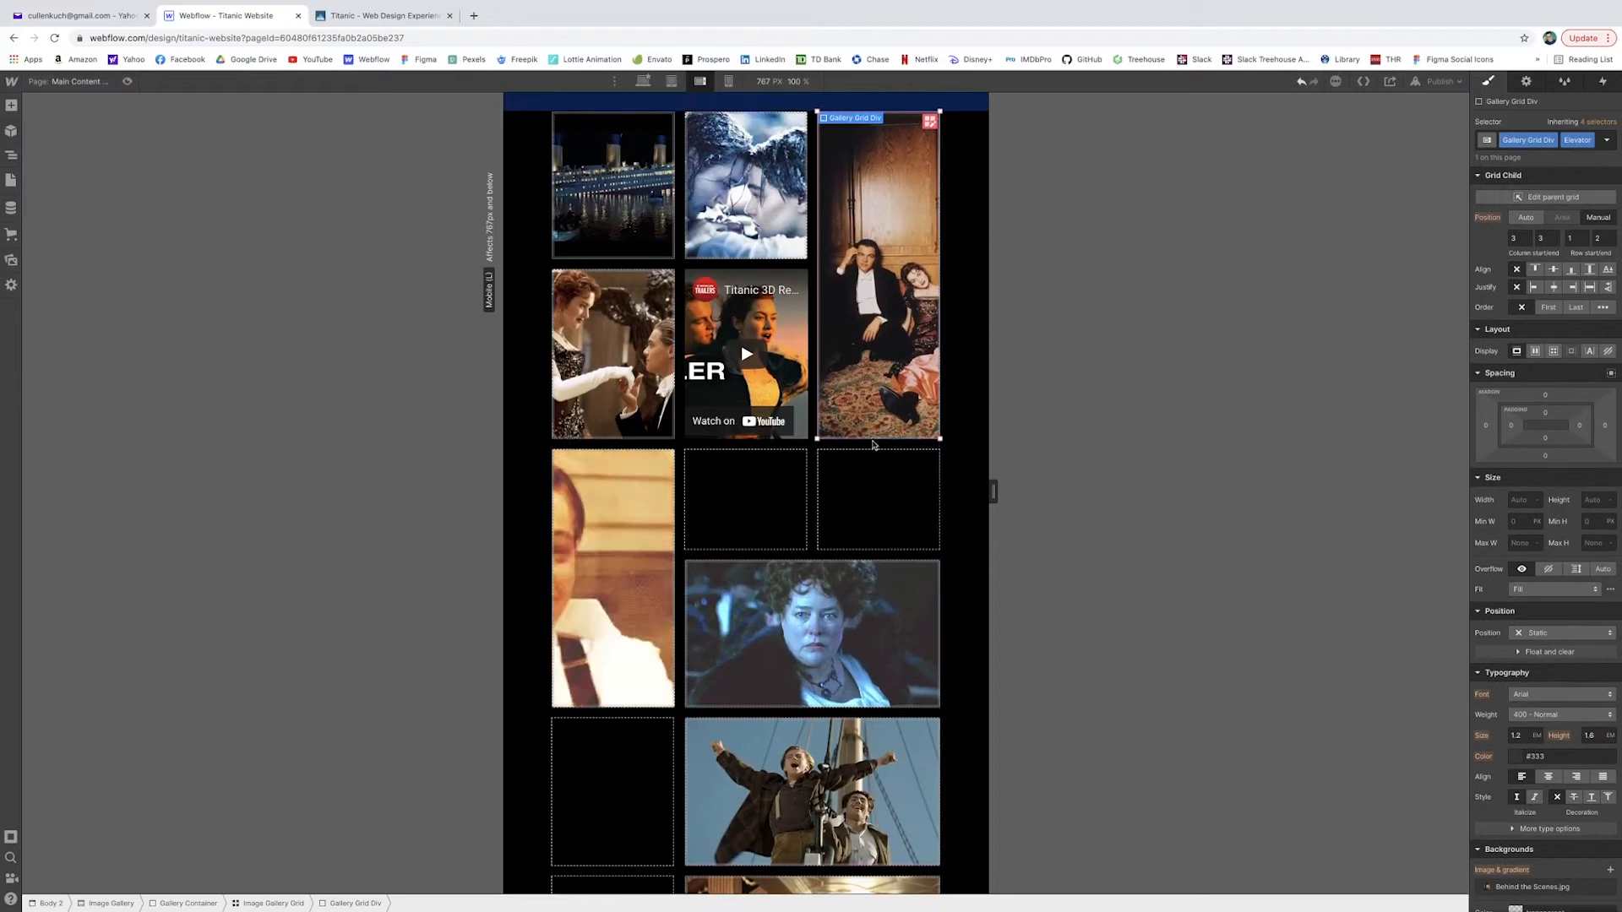
left_click_drag(873, 441, 875, 551)
left_click(782, 416)
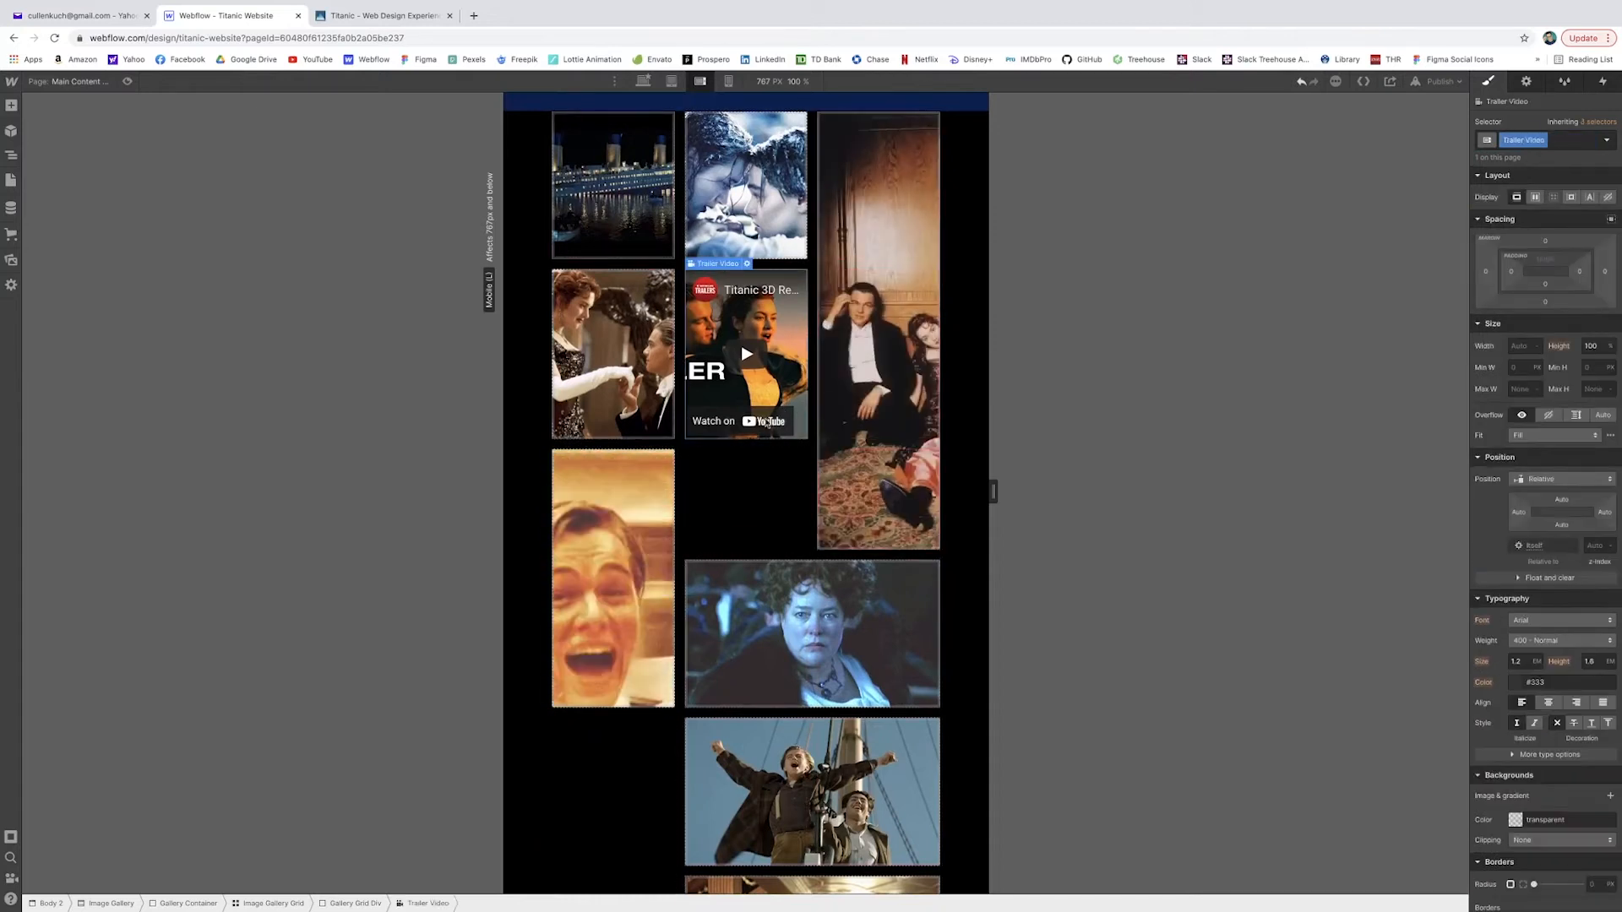
Stretch the GIF div in column 1 so it spans rows 3 to 7
scroll(626, 518, "down", 3)
left_click(627, 452)
left_click_drag(633, 478, 634, 883)
scroll(744, 338, "up", 5)
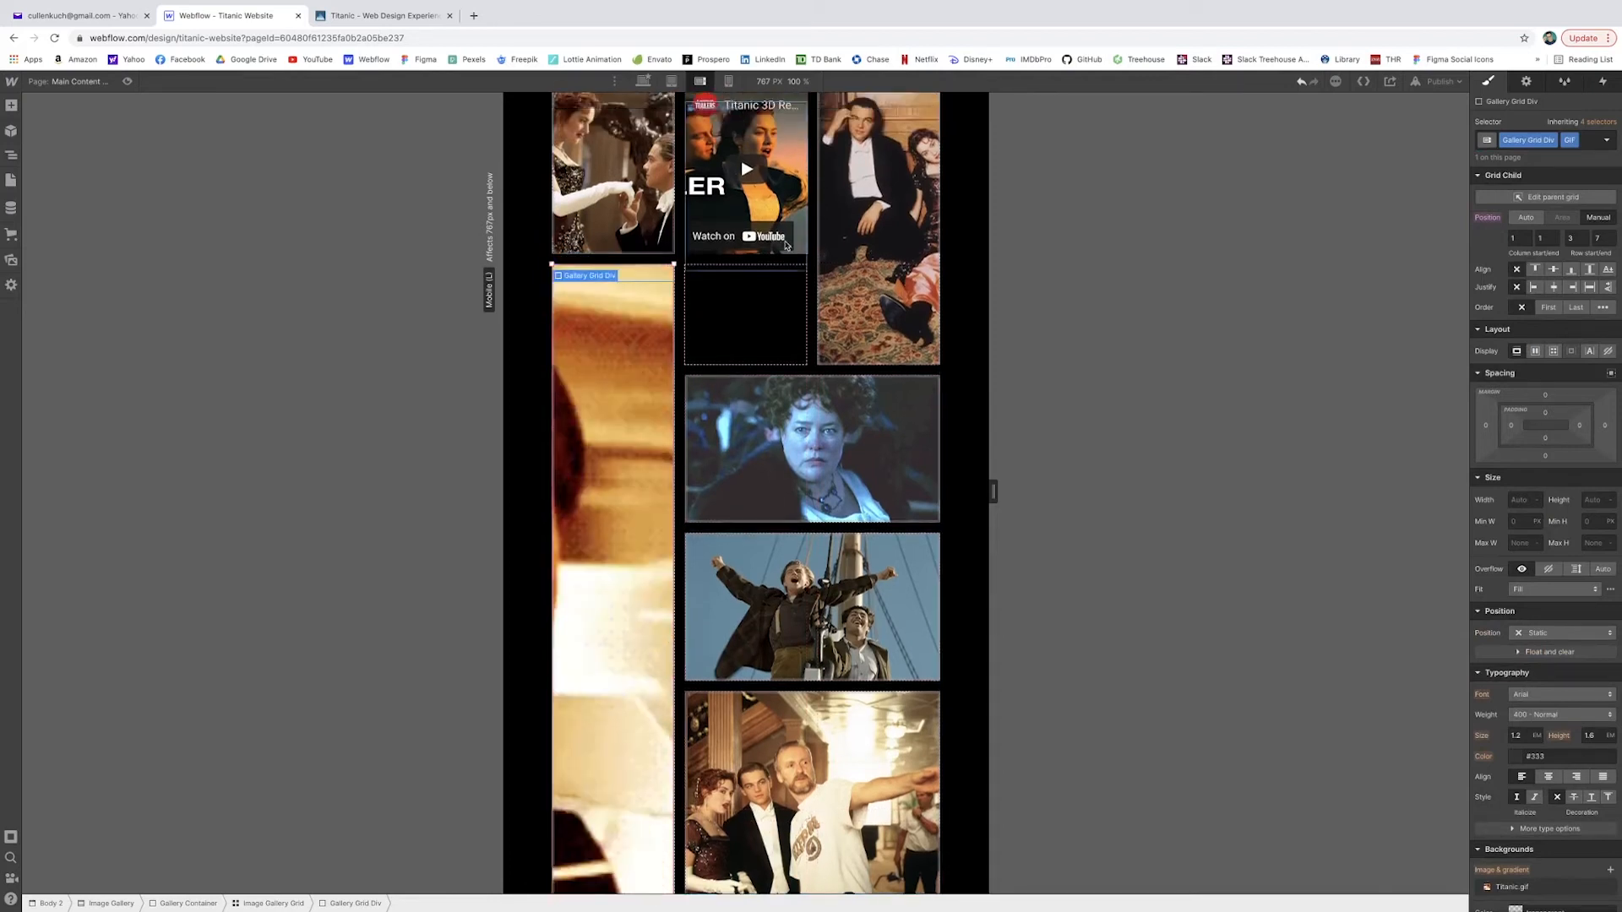
Select the grid div holding the trailer video and extend it over rows 2–3 of column 2
scroll(812, 382, "down", 3)
left_click(775, 403)
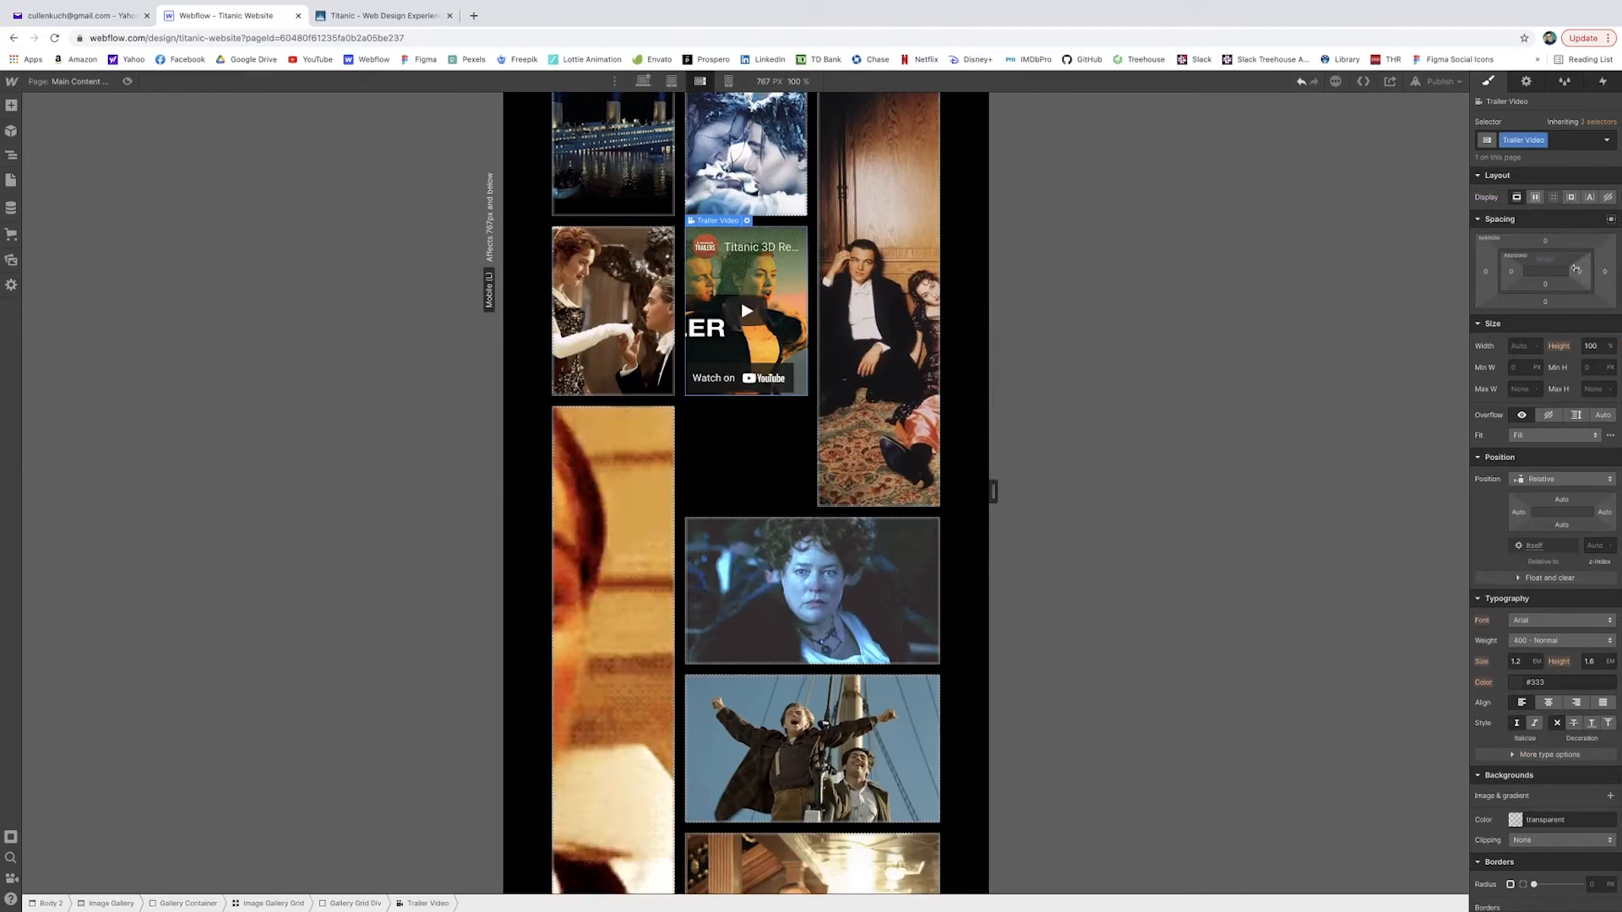
left_click(376, 905)
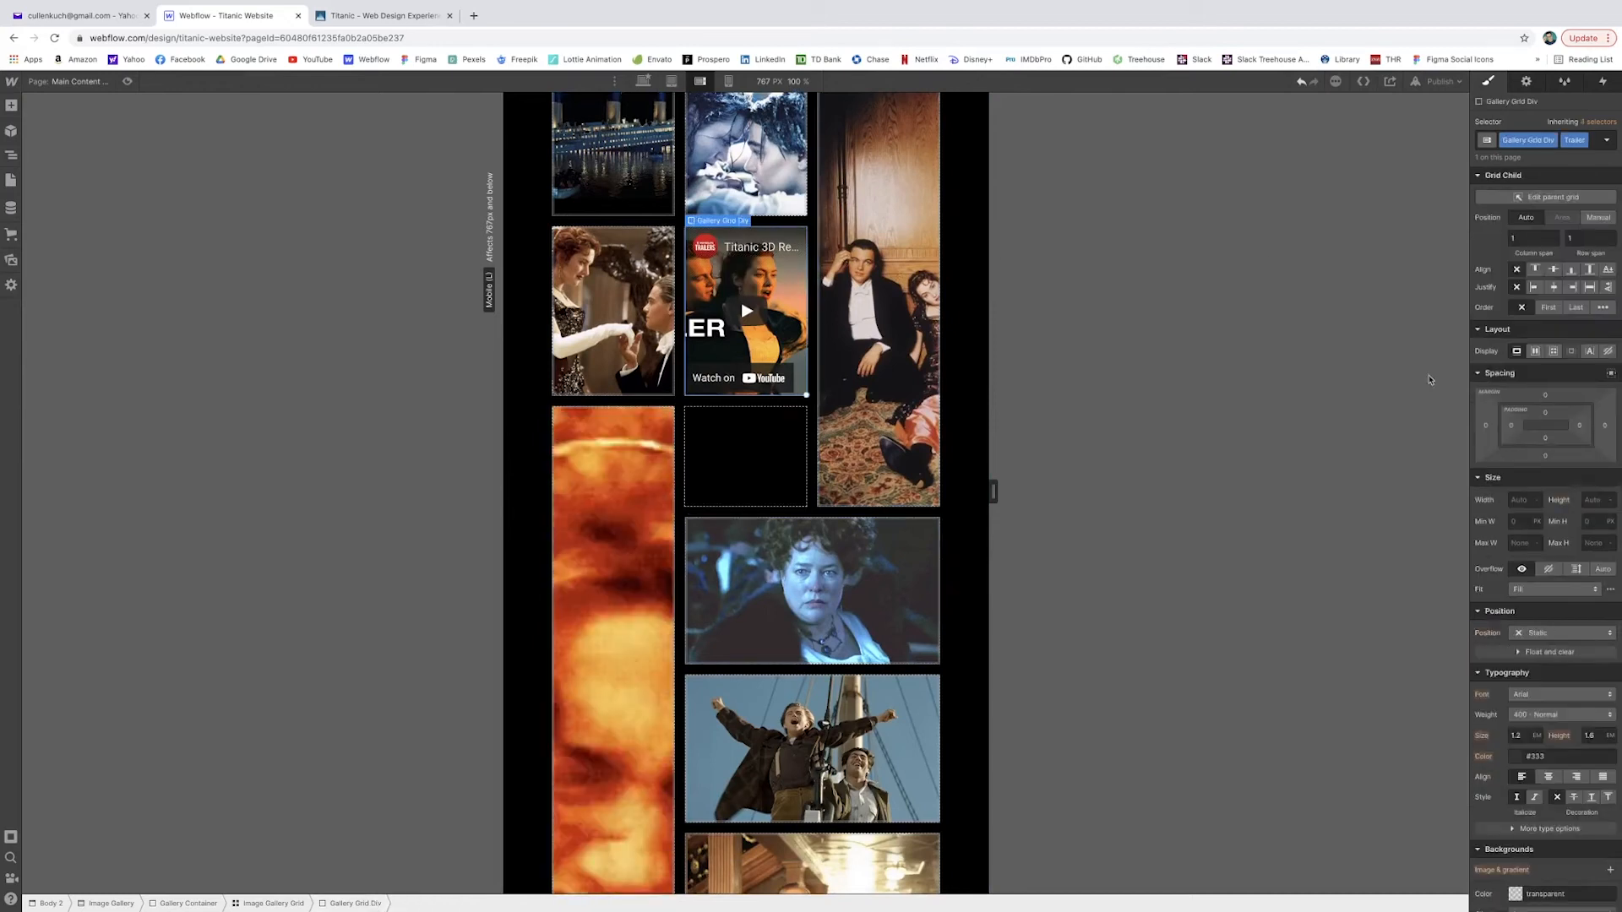
left_click_drag(746, 398, 746, 500)
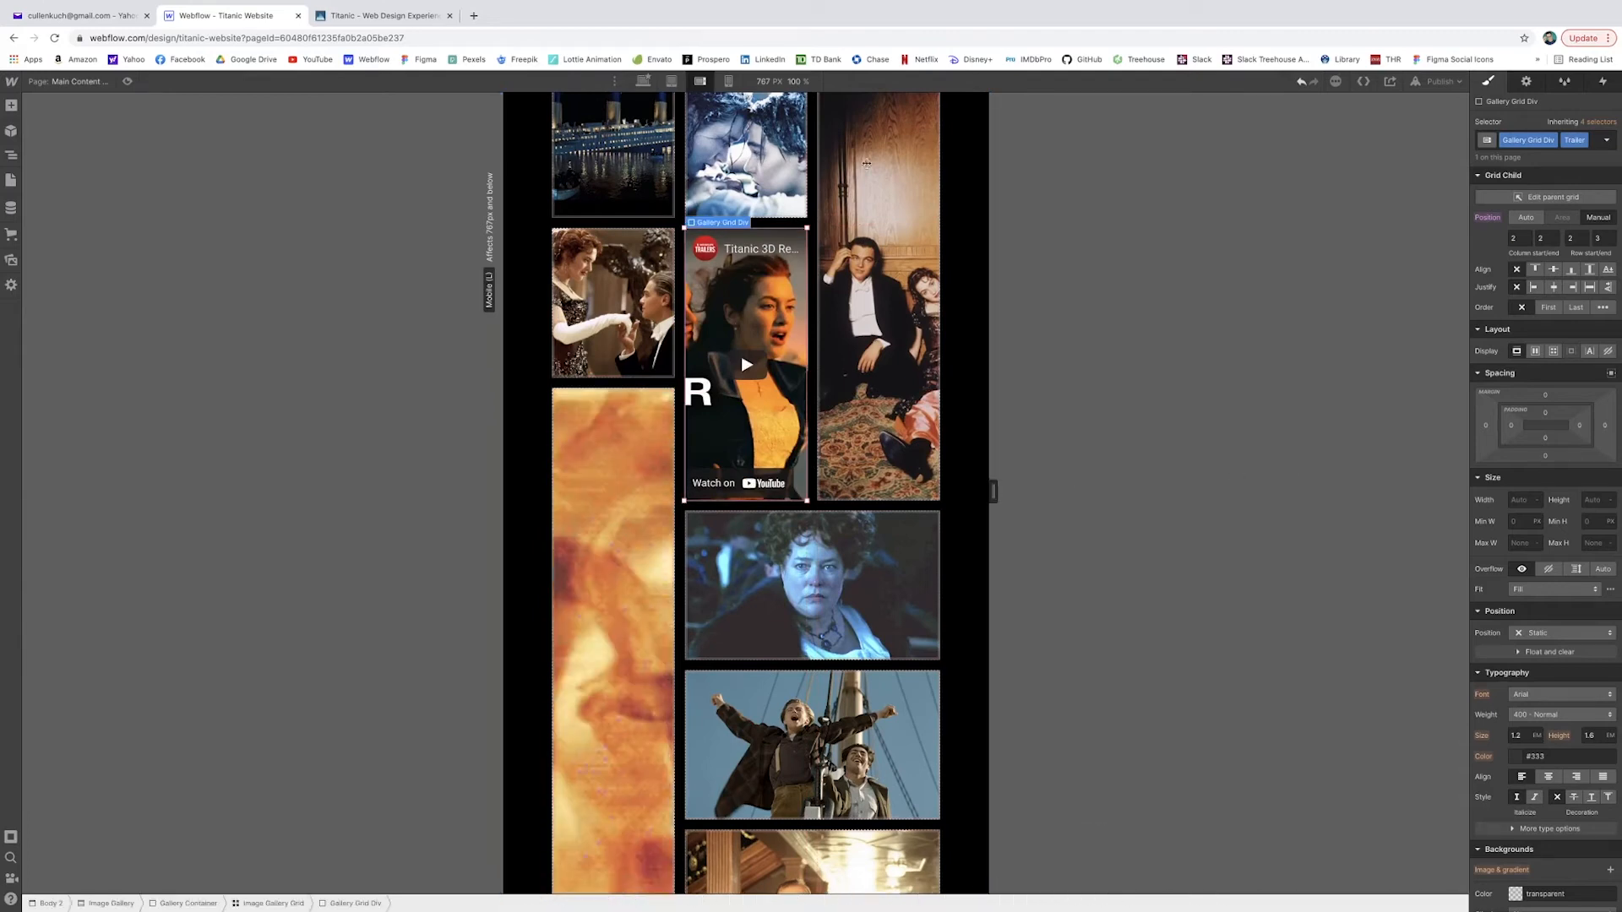
Check the gallery layout at each breakpoint, widening mobile landscape to 767 px and mobile portrait to 479 px, and return to desktop
left_click(644, 81)
scroll(1194, 384, "up", 3)
scroll(1194, 384, "down", 6)
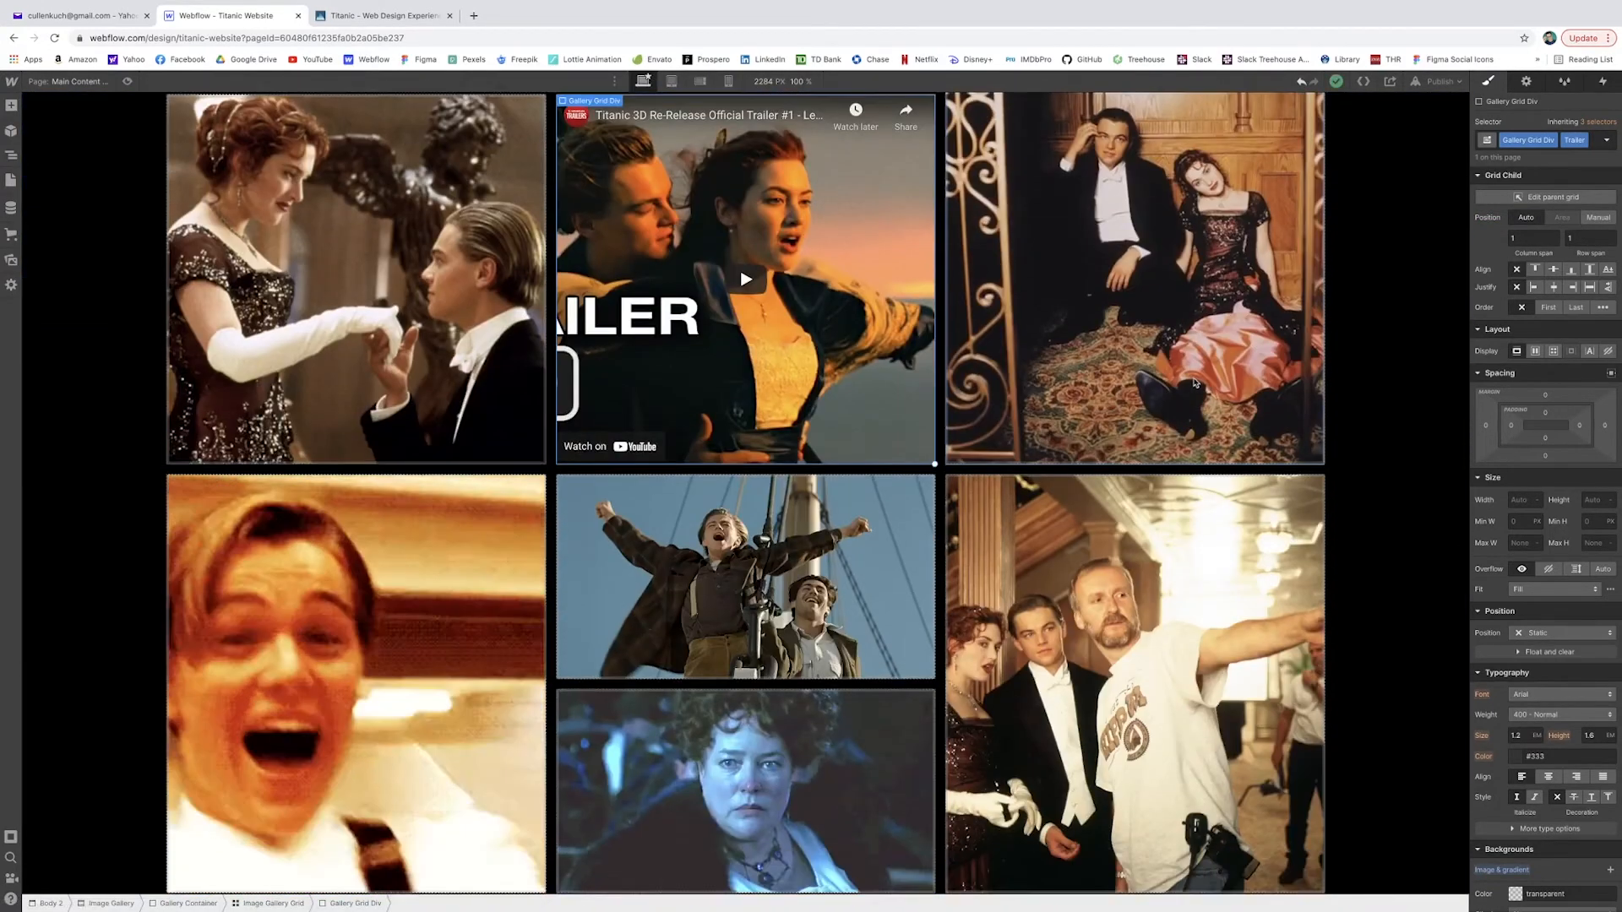
scroll(929, 338, "up", 2)
left_click(673, 81)
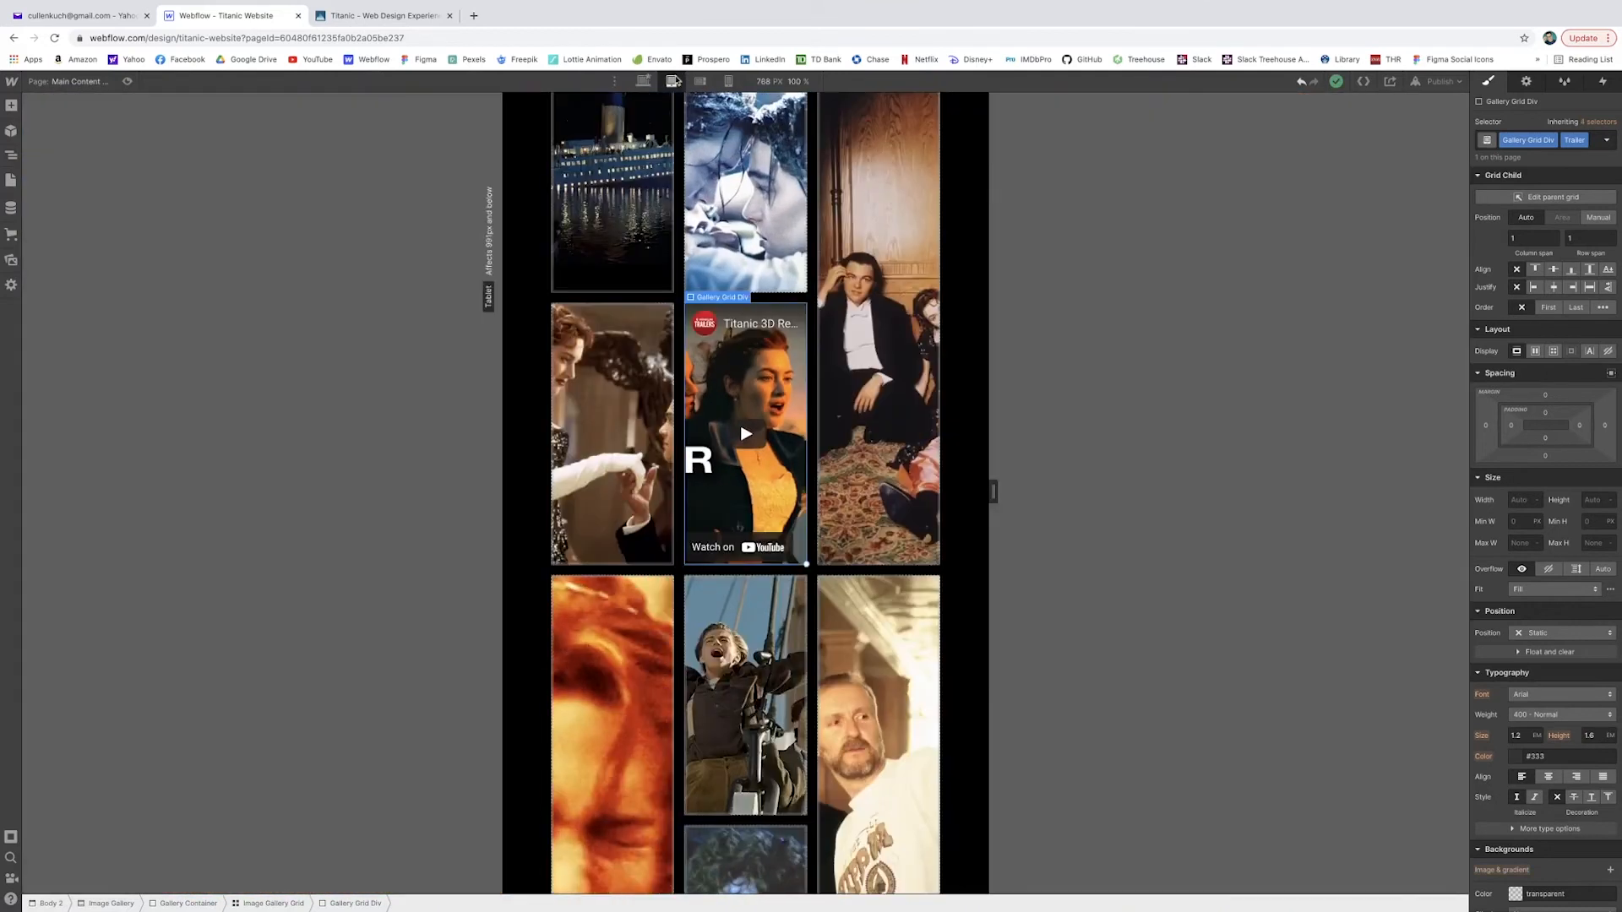
left_click(700, 81)
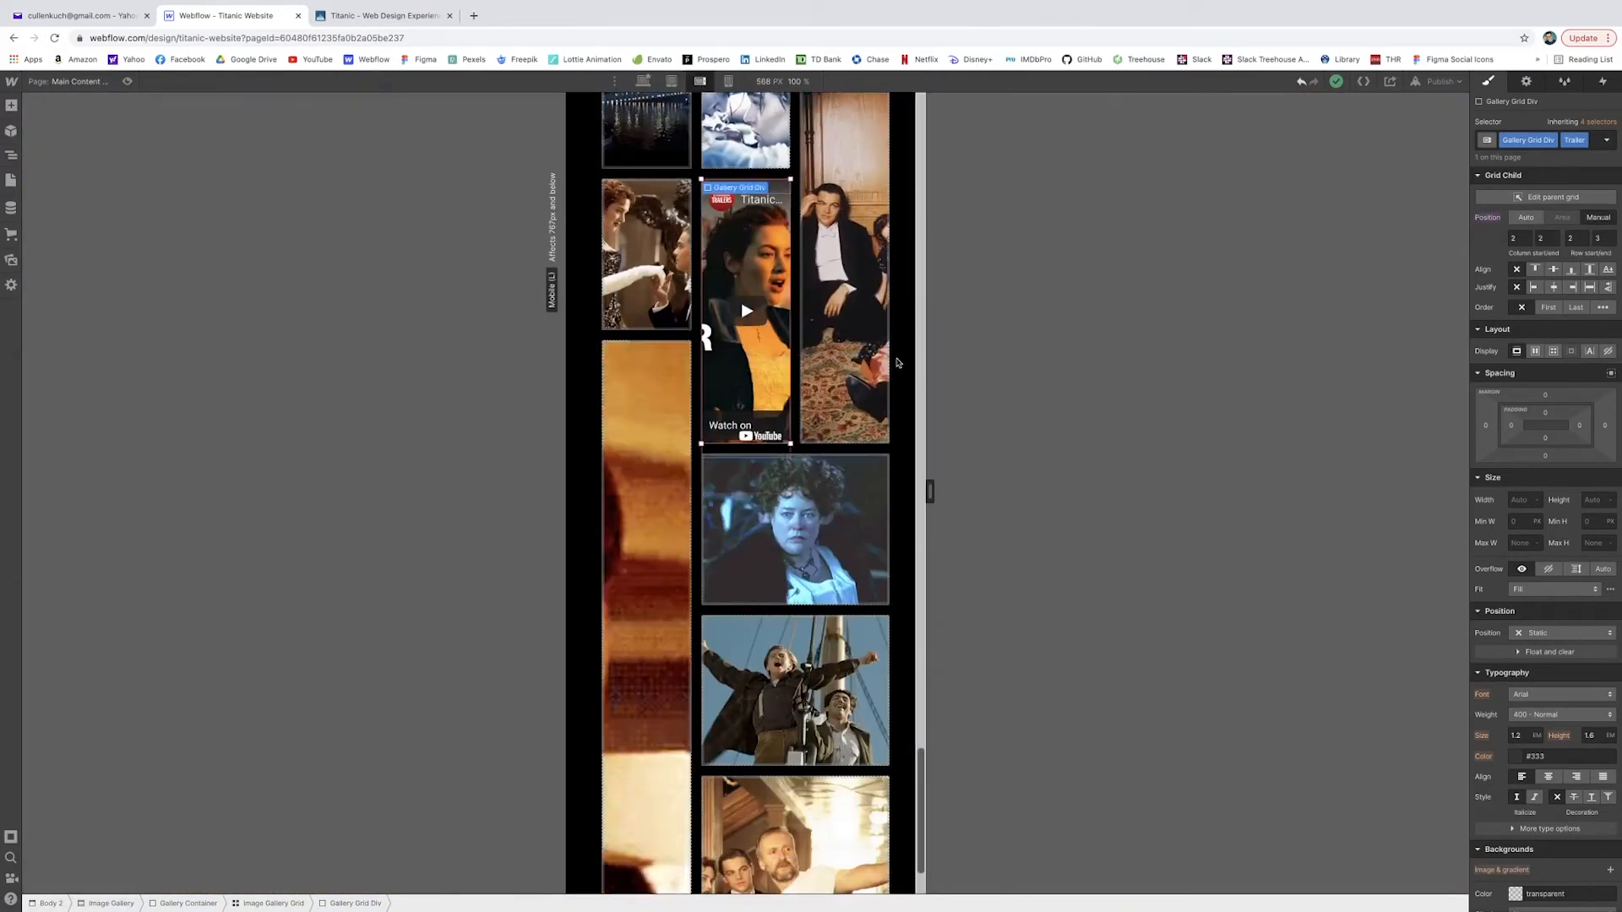
scroll(879, 356, "down", 2)
left_click_drag(930, 490, 1231, 481)
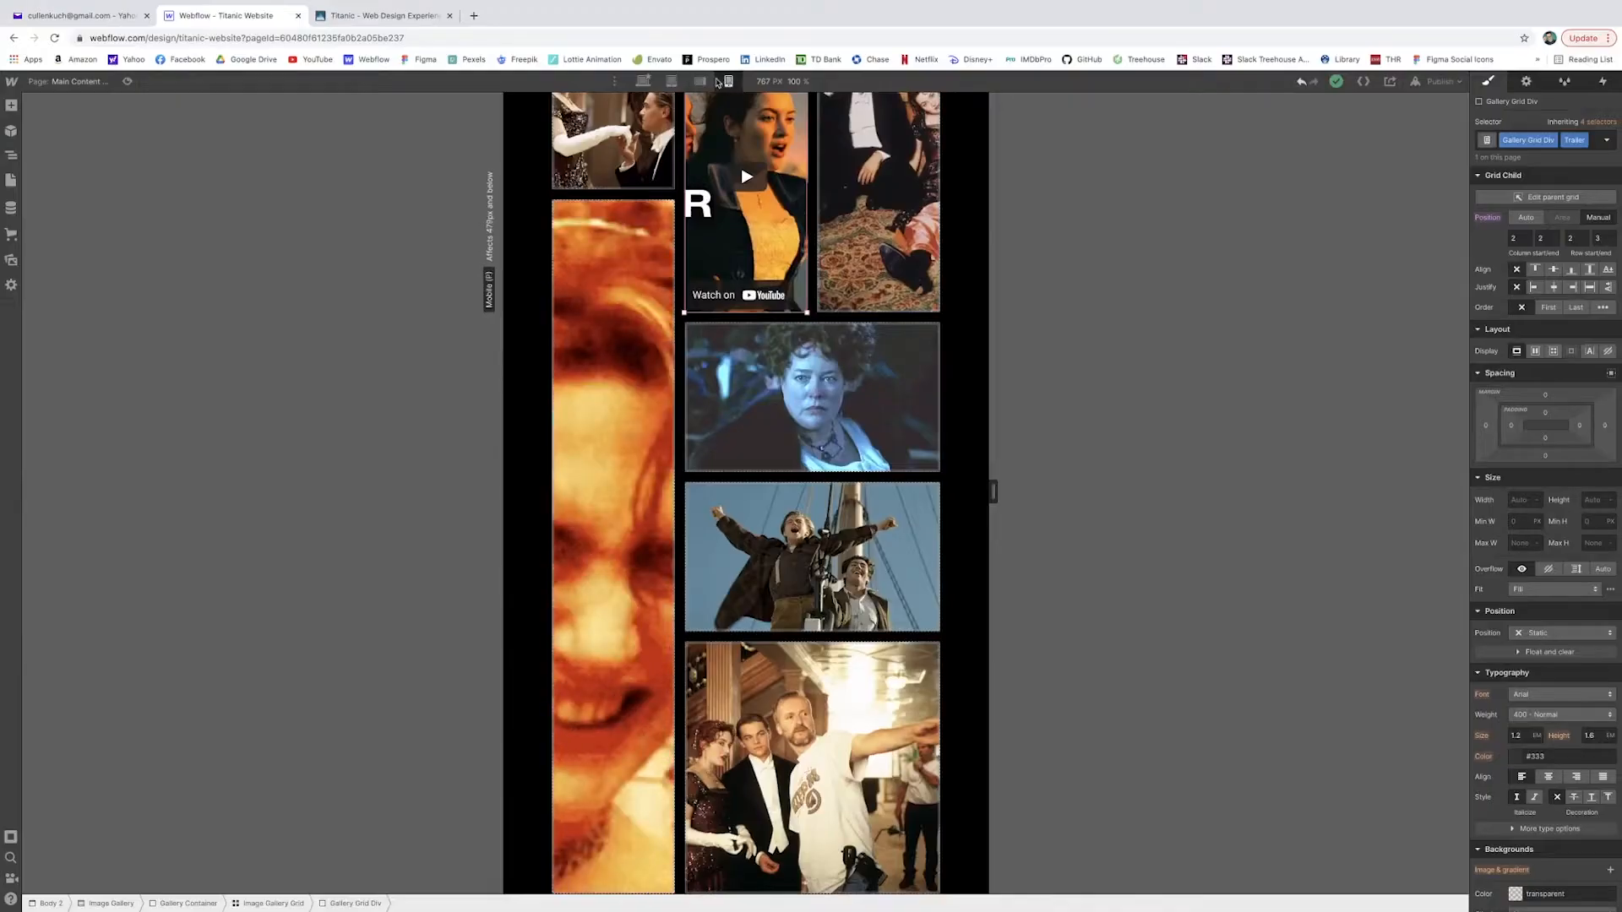
left_click_drag(1026, 490, 844, 490)
left_click(698, 80)
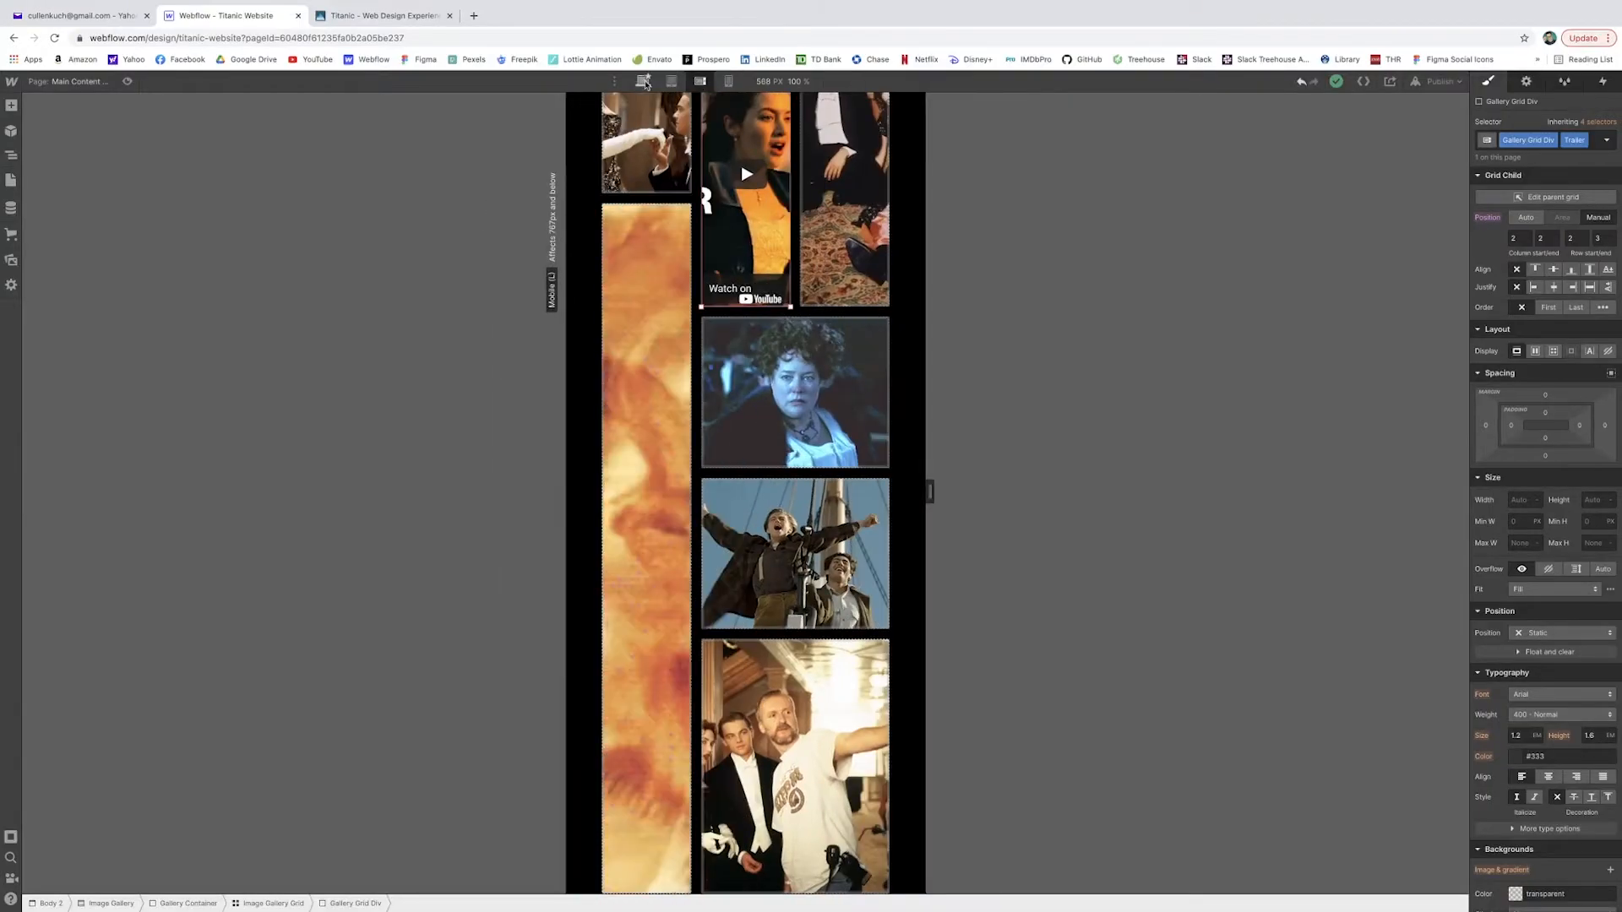
left_click(729, 81)
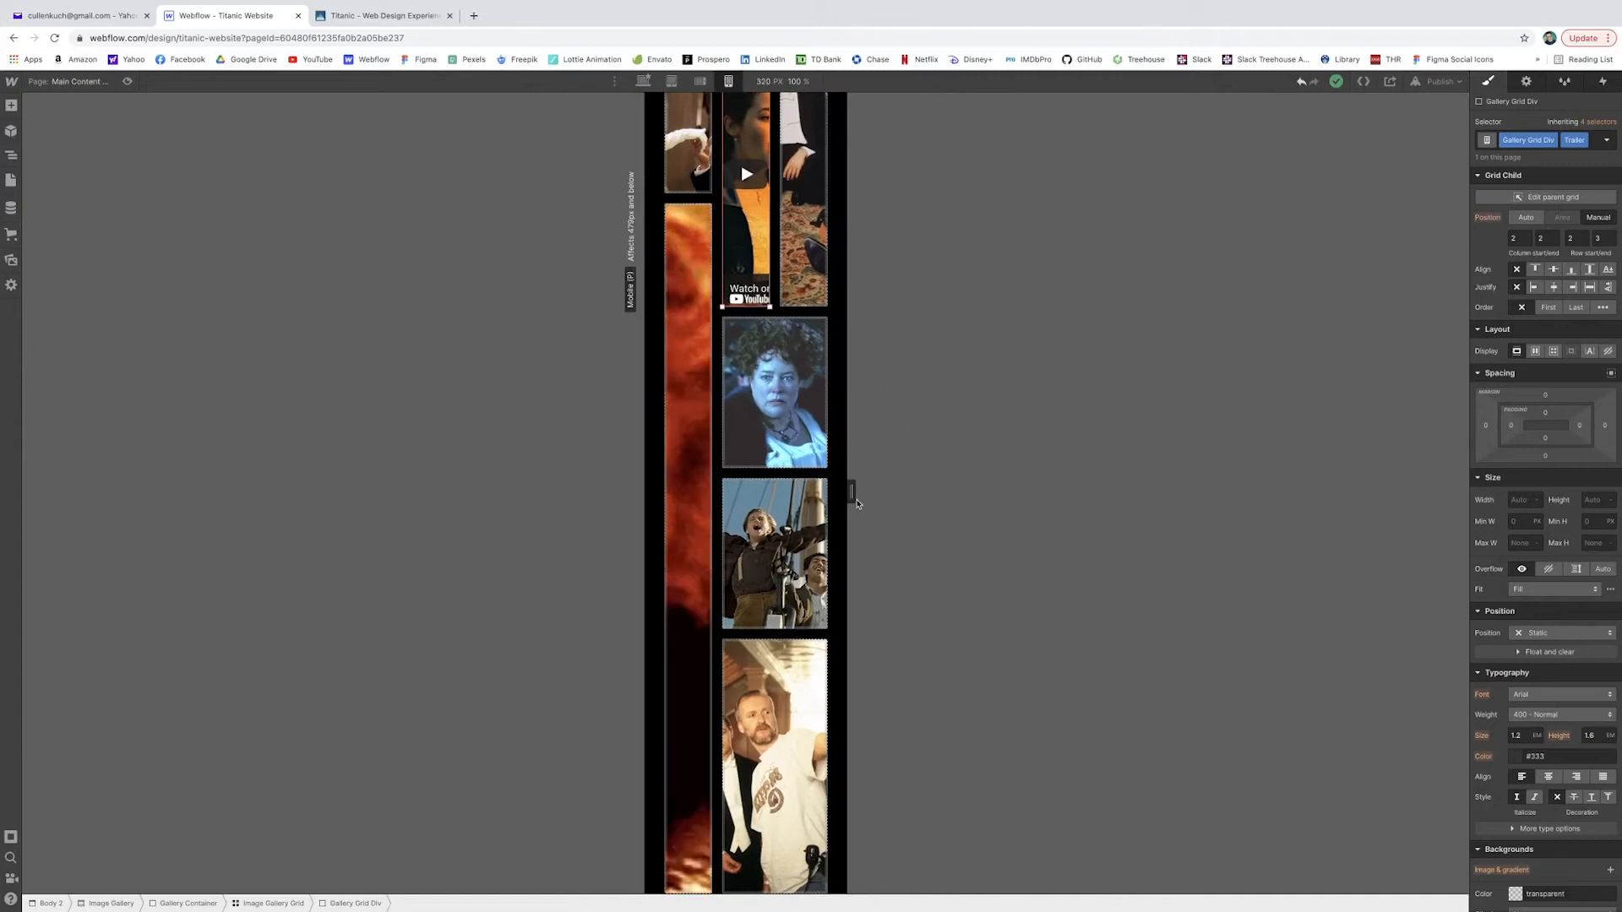
left_click_drag(1001, 505, 1009, 505)
scroll(875, 332, "up", 4)
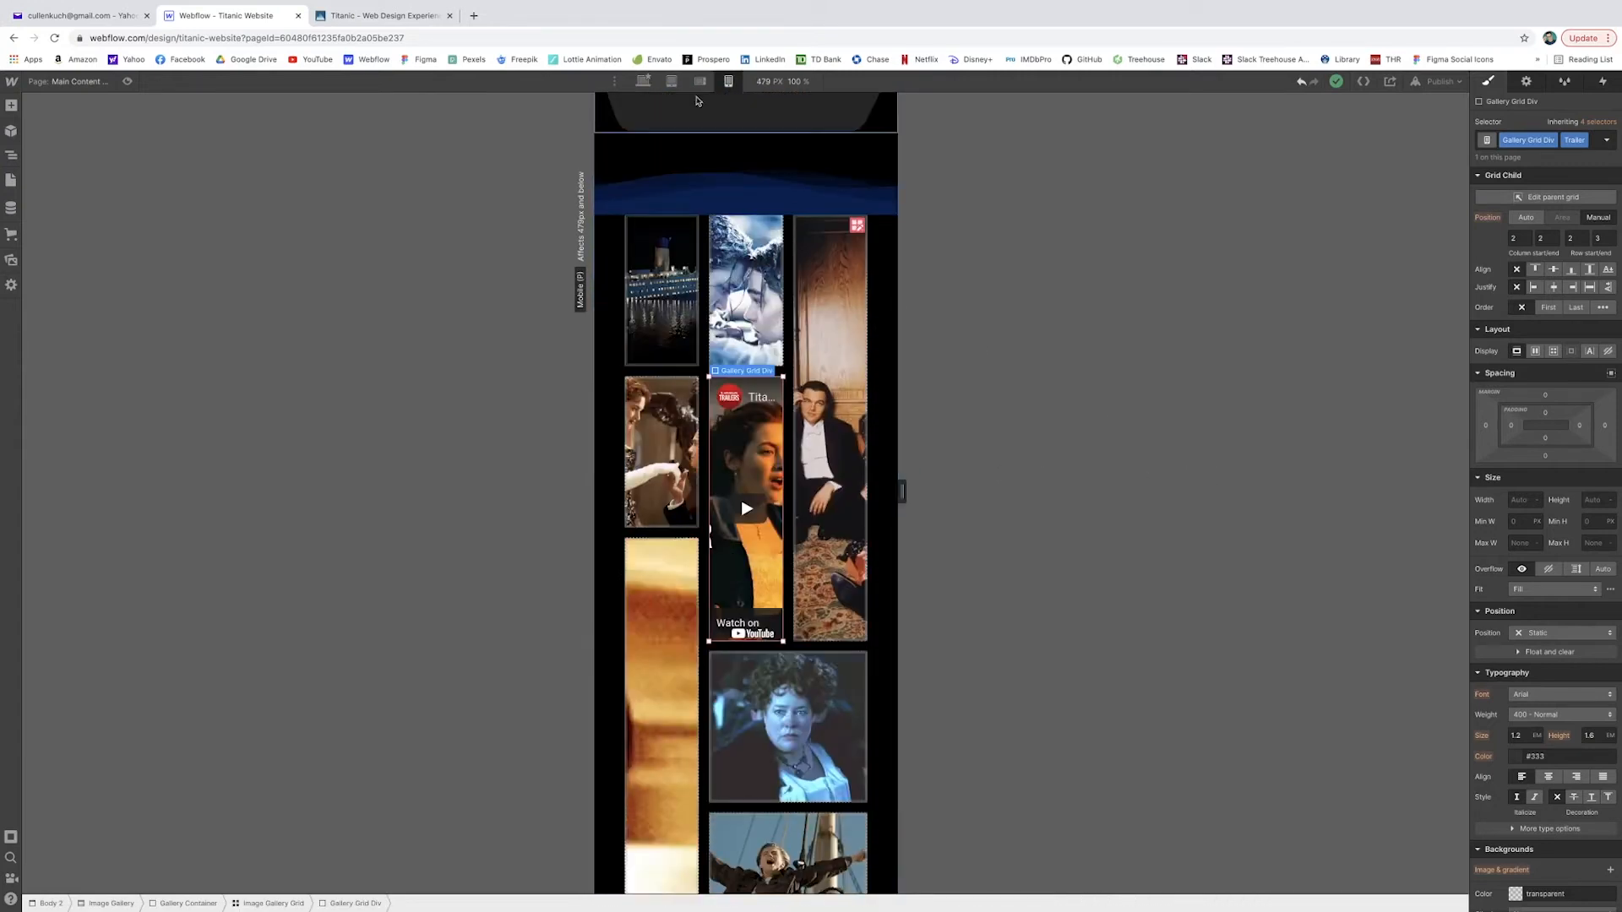
left_click(644, 81)
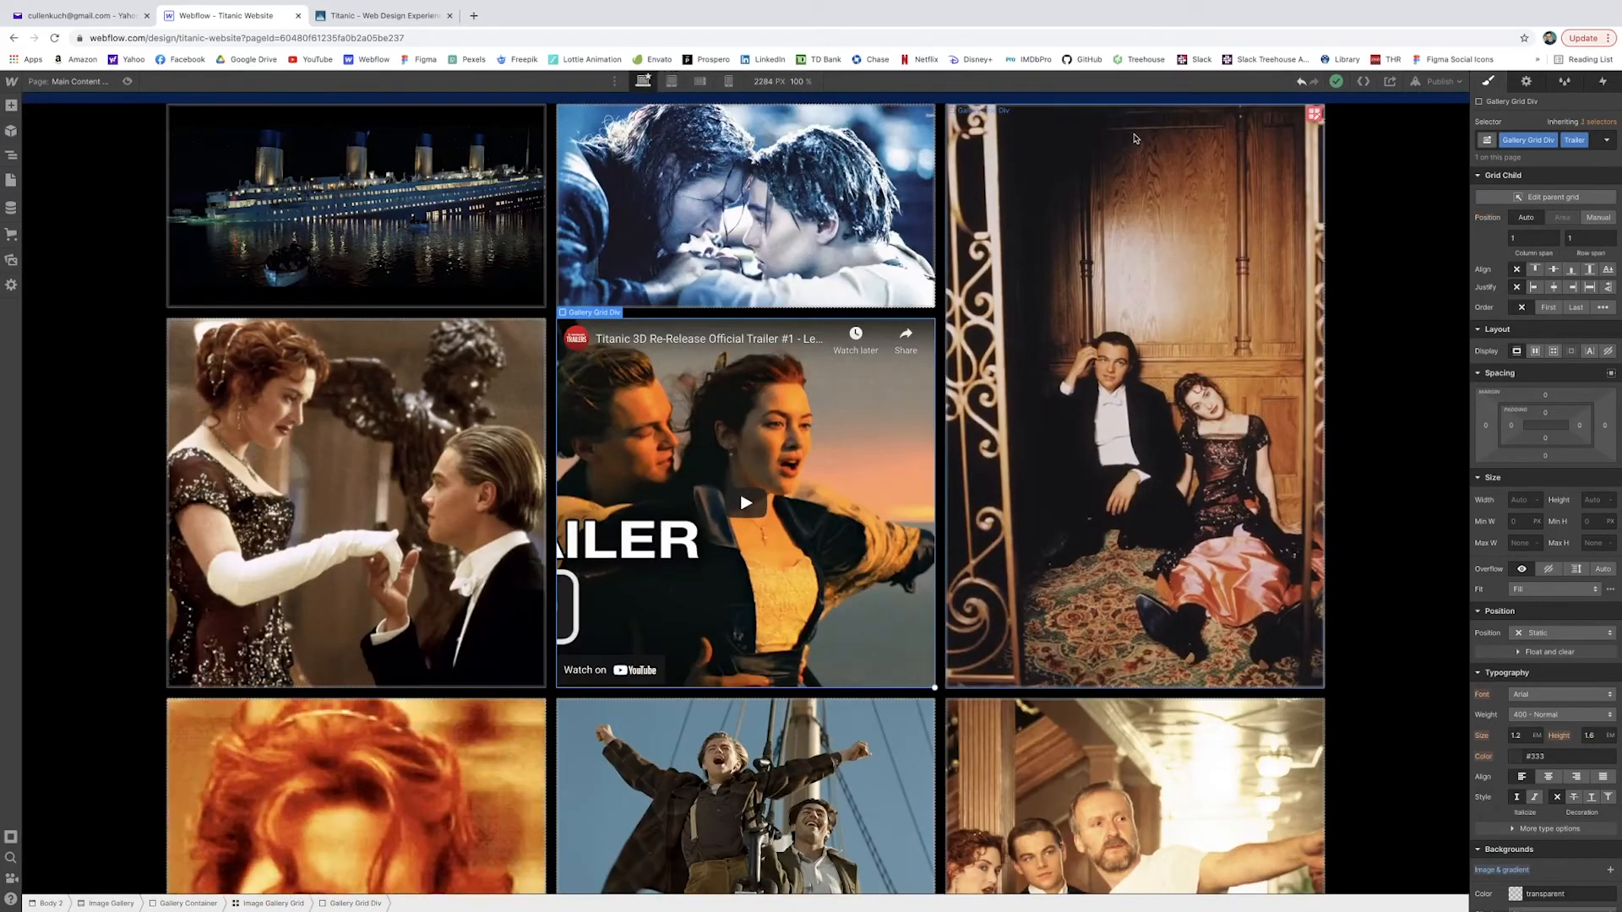
Rename the Image Gallery class to Image Gallery Section and collapse the Trivia and Image Gallery sections in the element tree
left_click(1457, 387)
scroll(1457, 388, "up", 2)
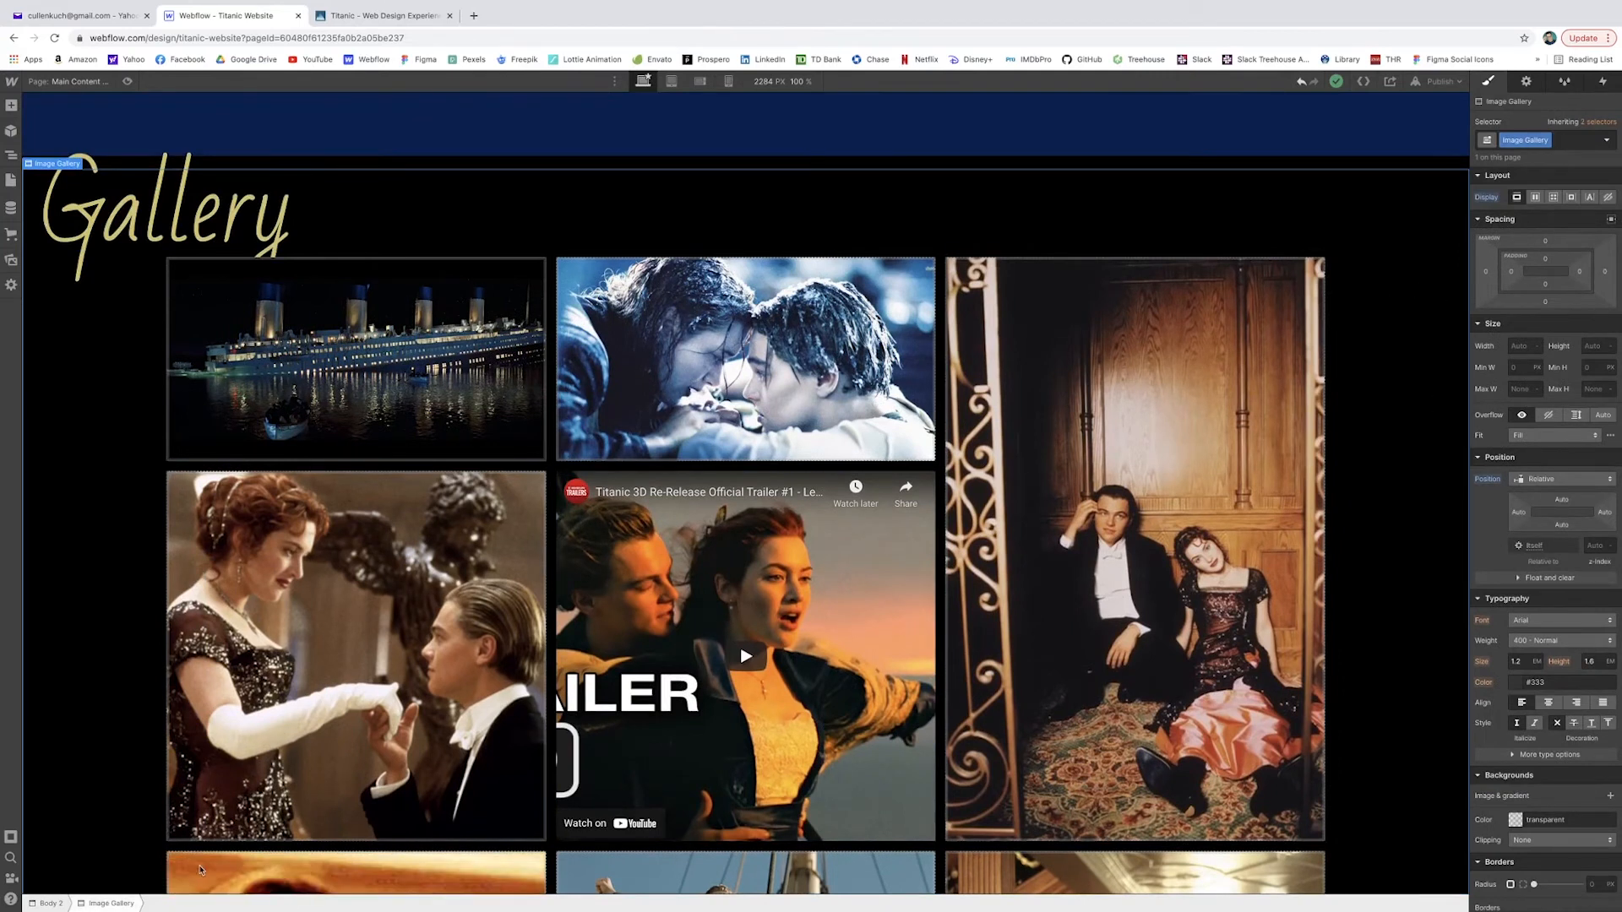
key("z")
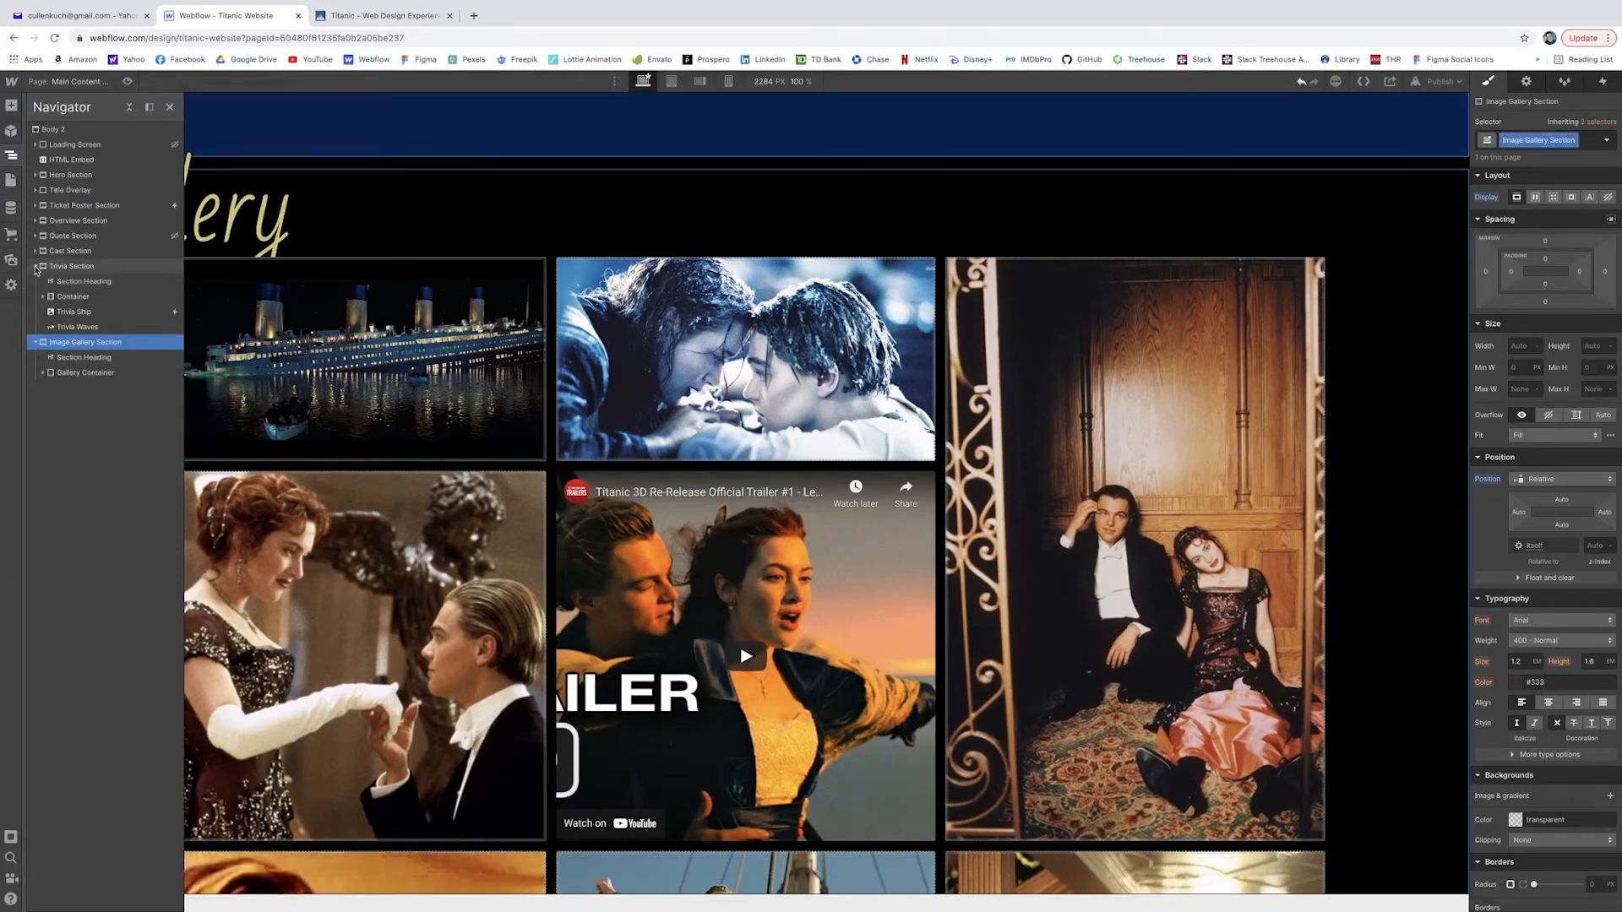
left_click(36, 266)
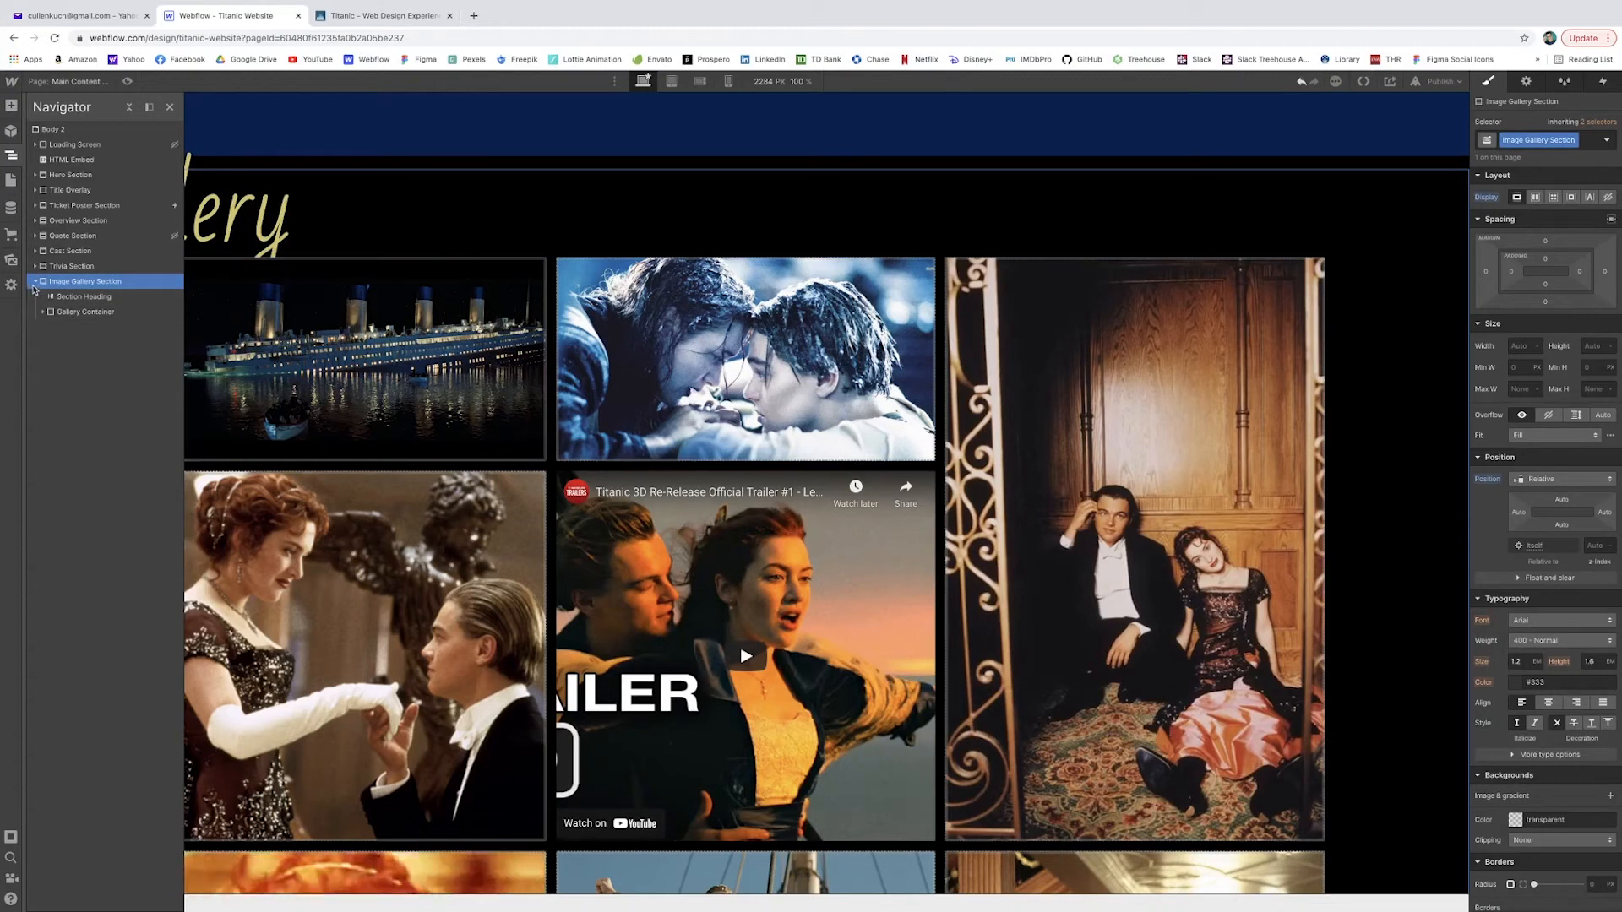
left_click(35, 281)
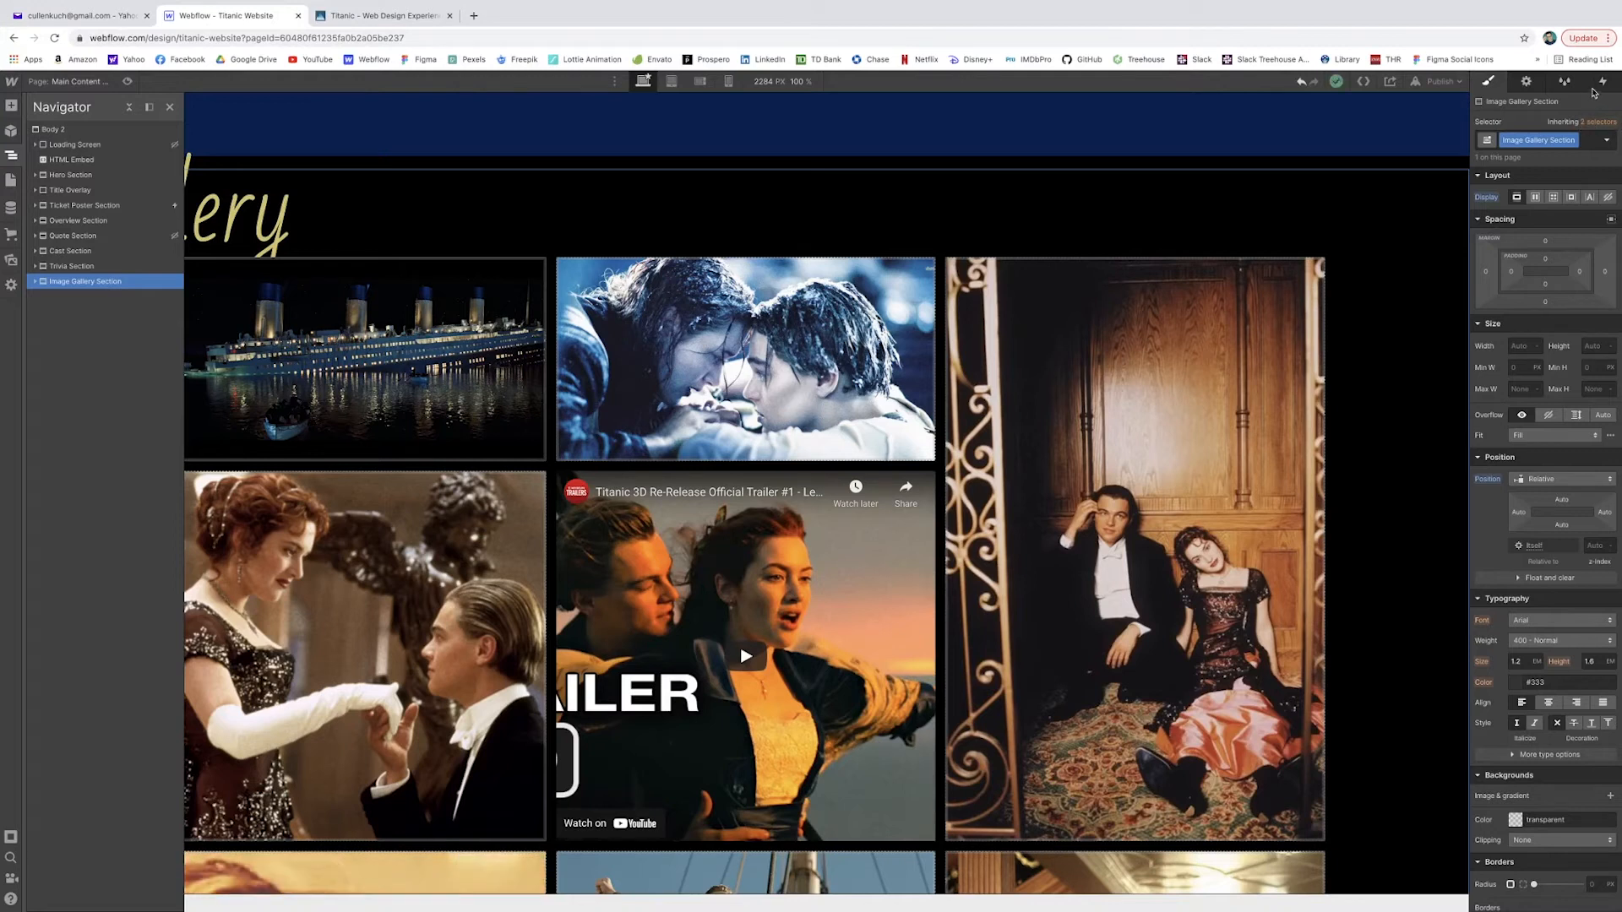
In the All Elements In page load animation, add a Hide/Show action setting the Image Gallery Section to display none as initial state
left_click(1603, 82)
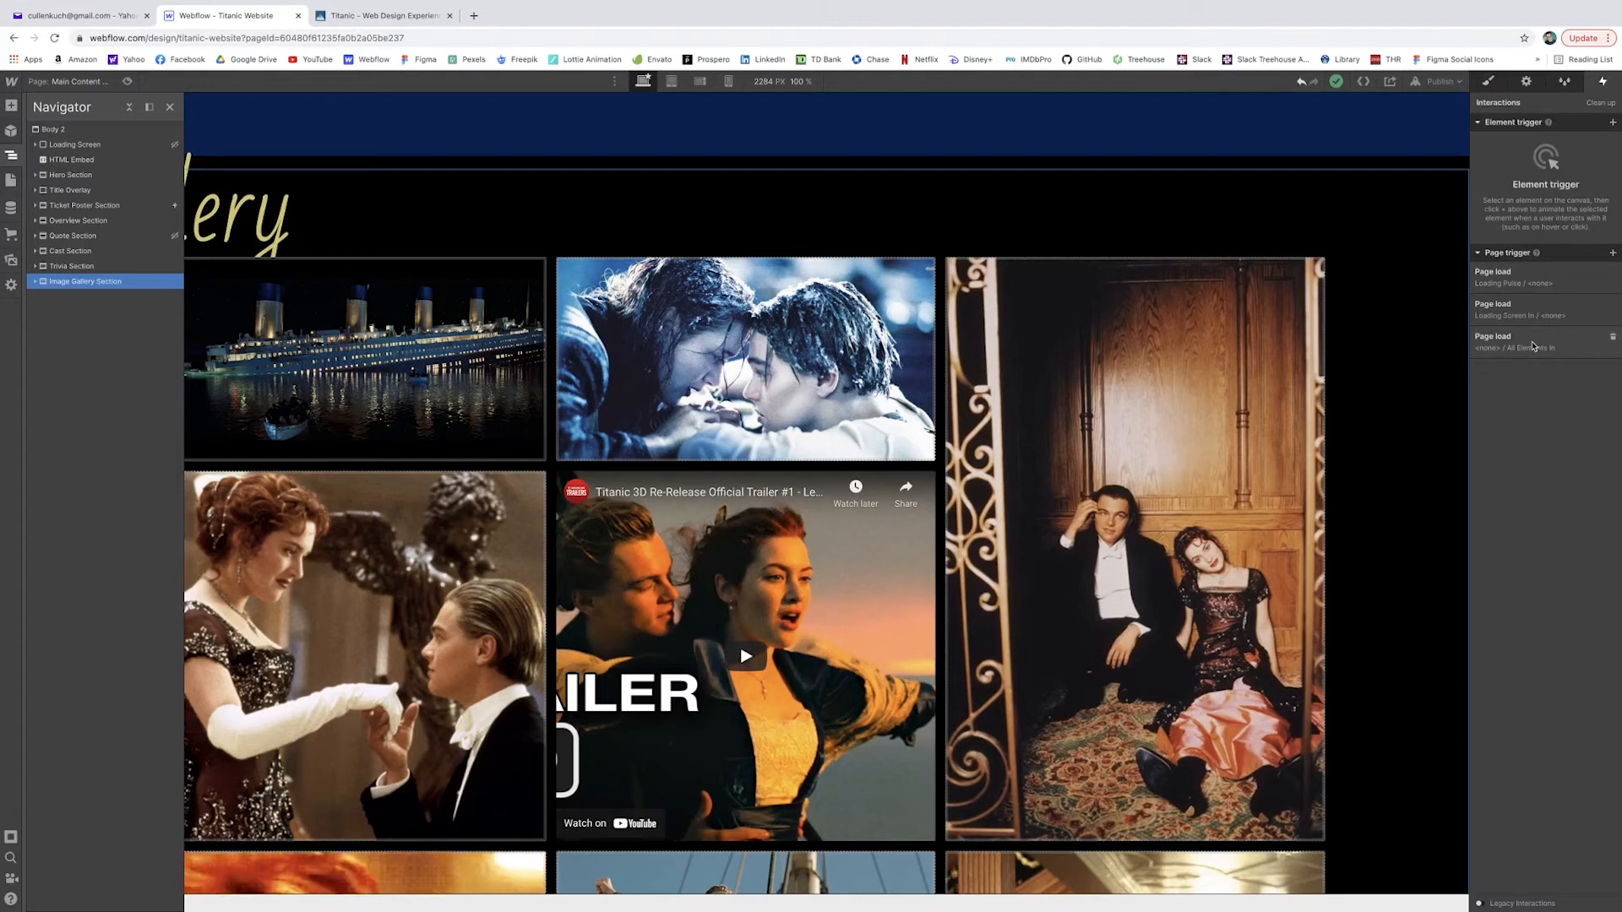
left_click(1533, 346)
left_click(1594, 345)
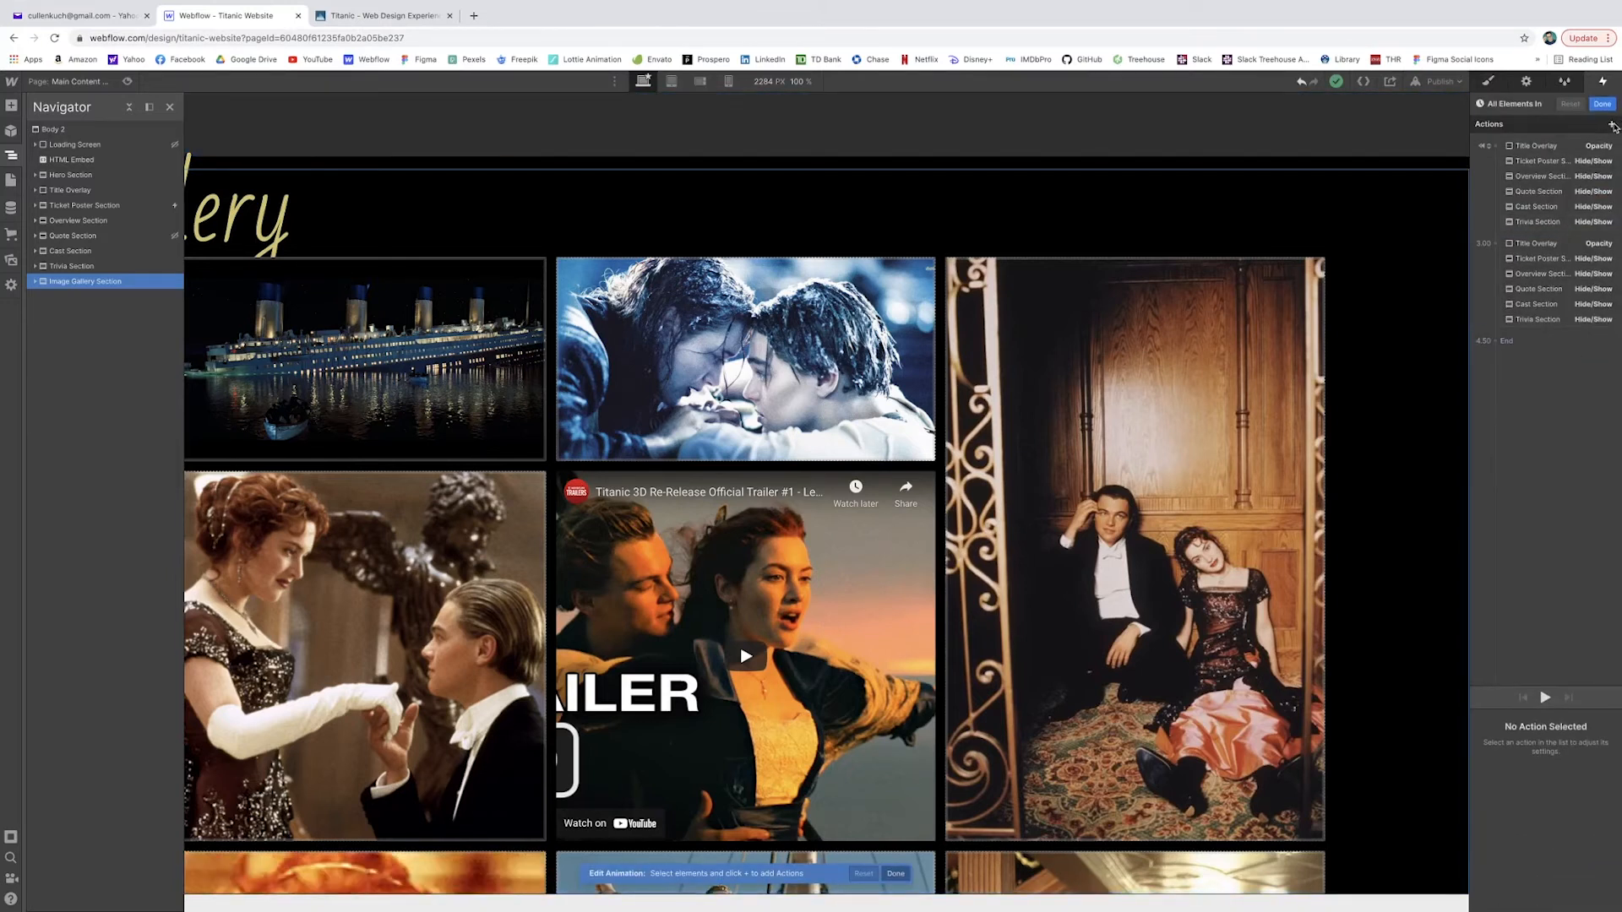
left_click(1612, 125)
left_click(1552, 345)
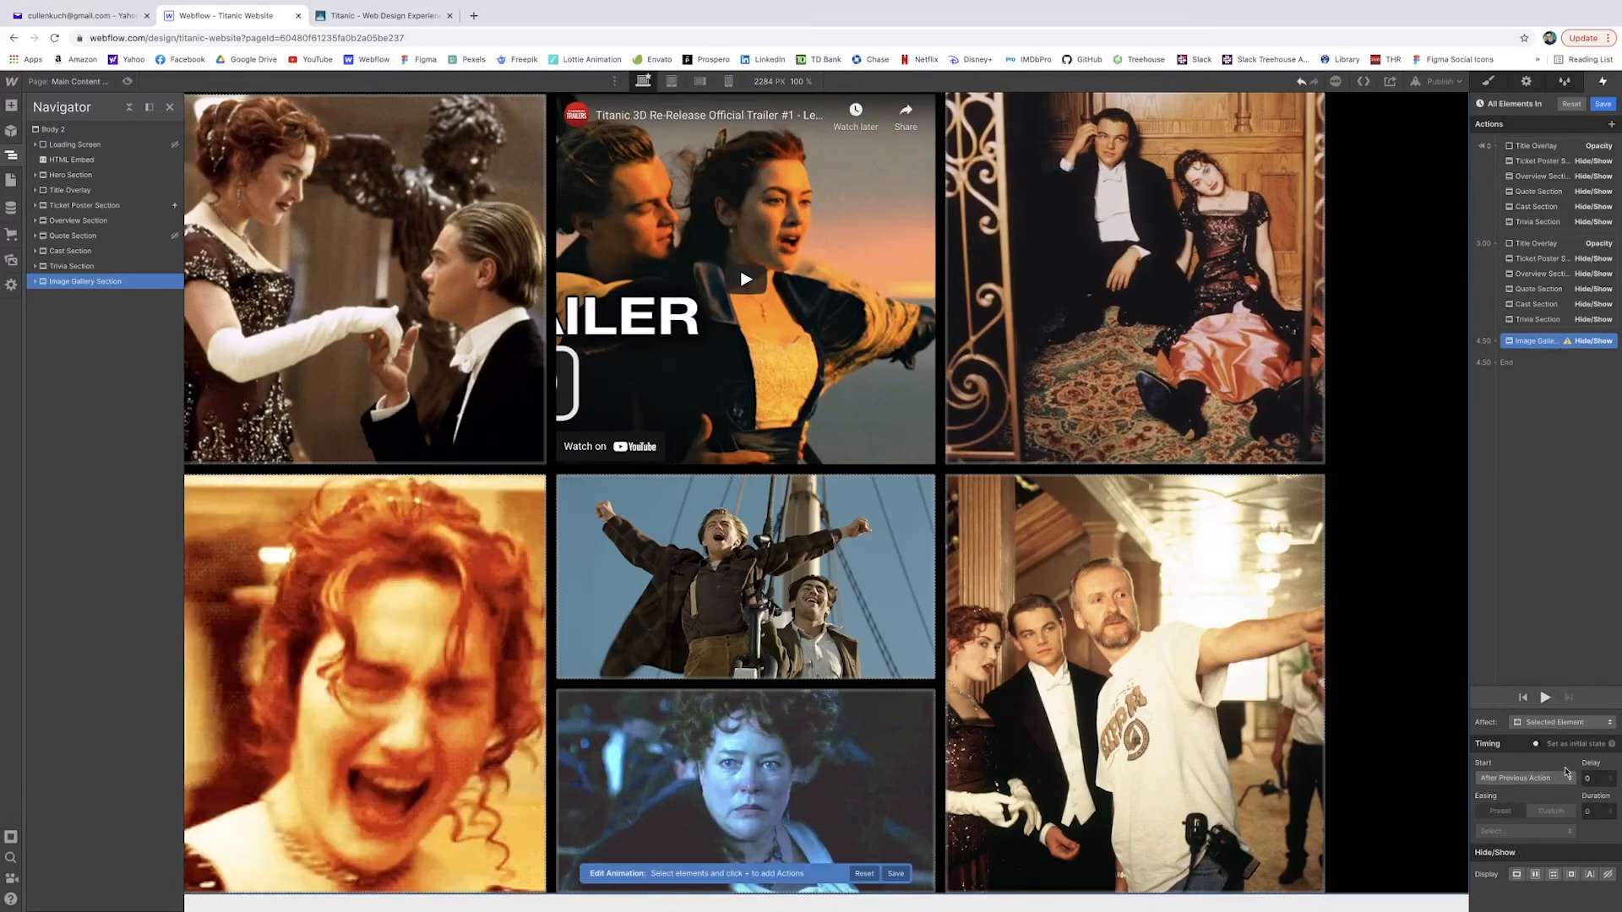
left_click(1607, 876)
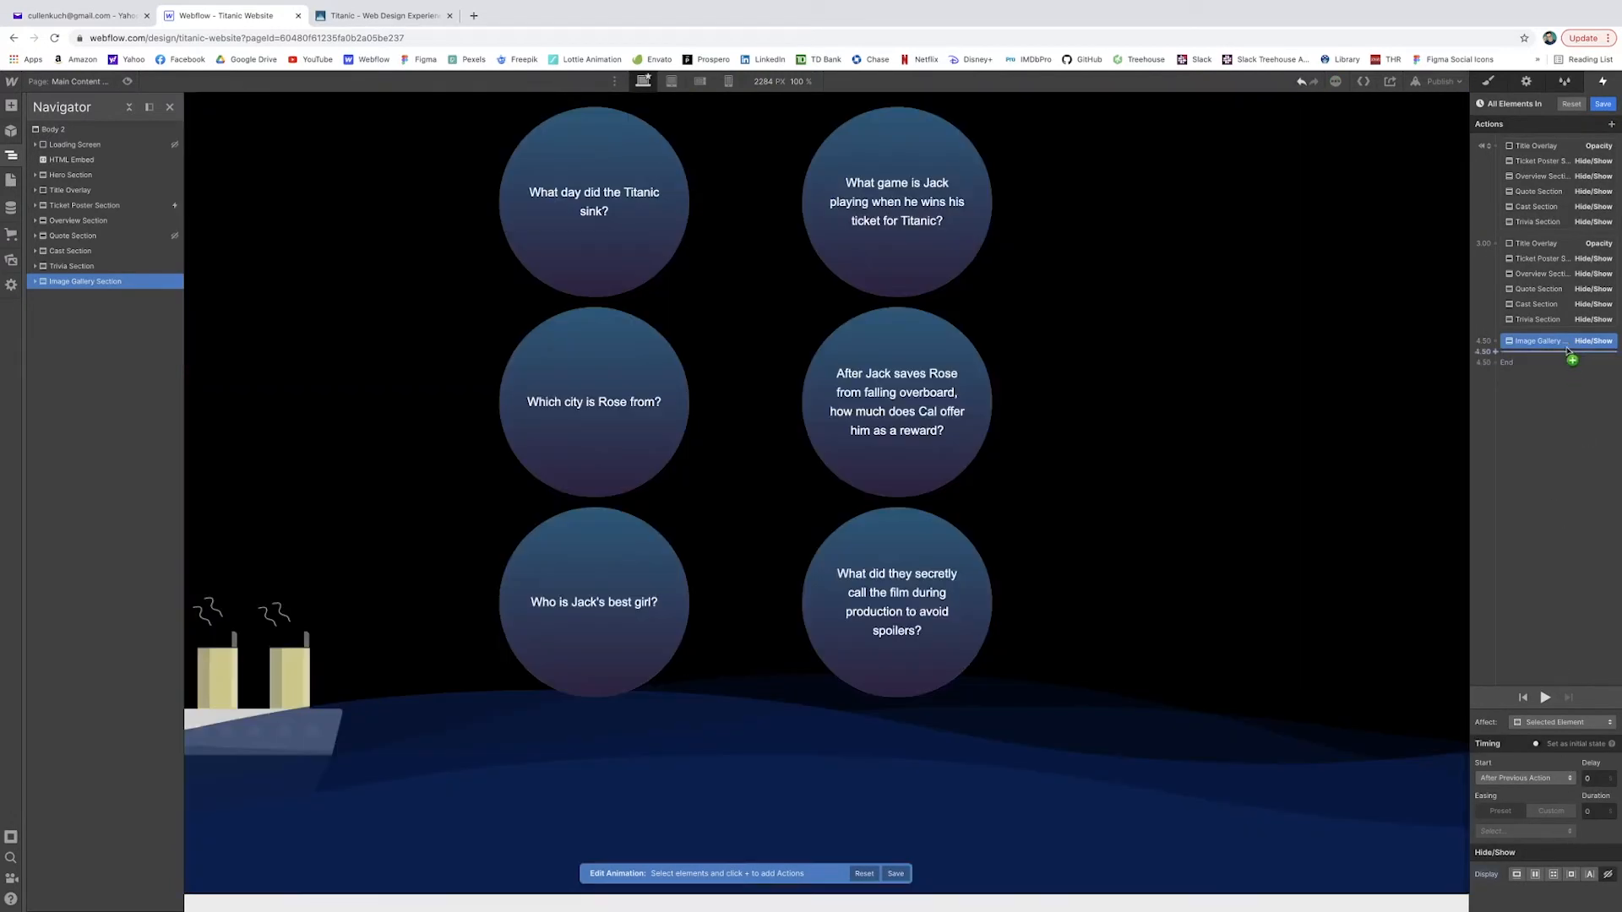
left_click_drag(1561, 339, 1545, 170)
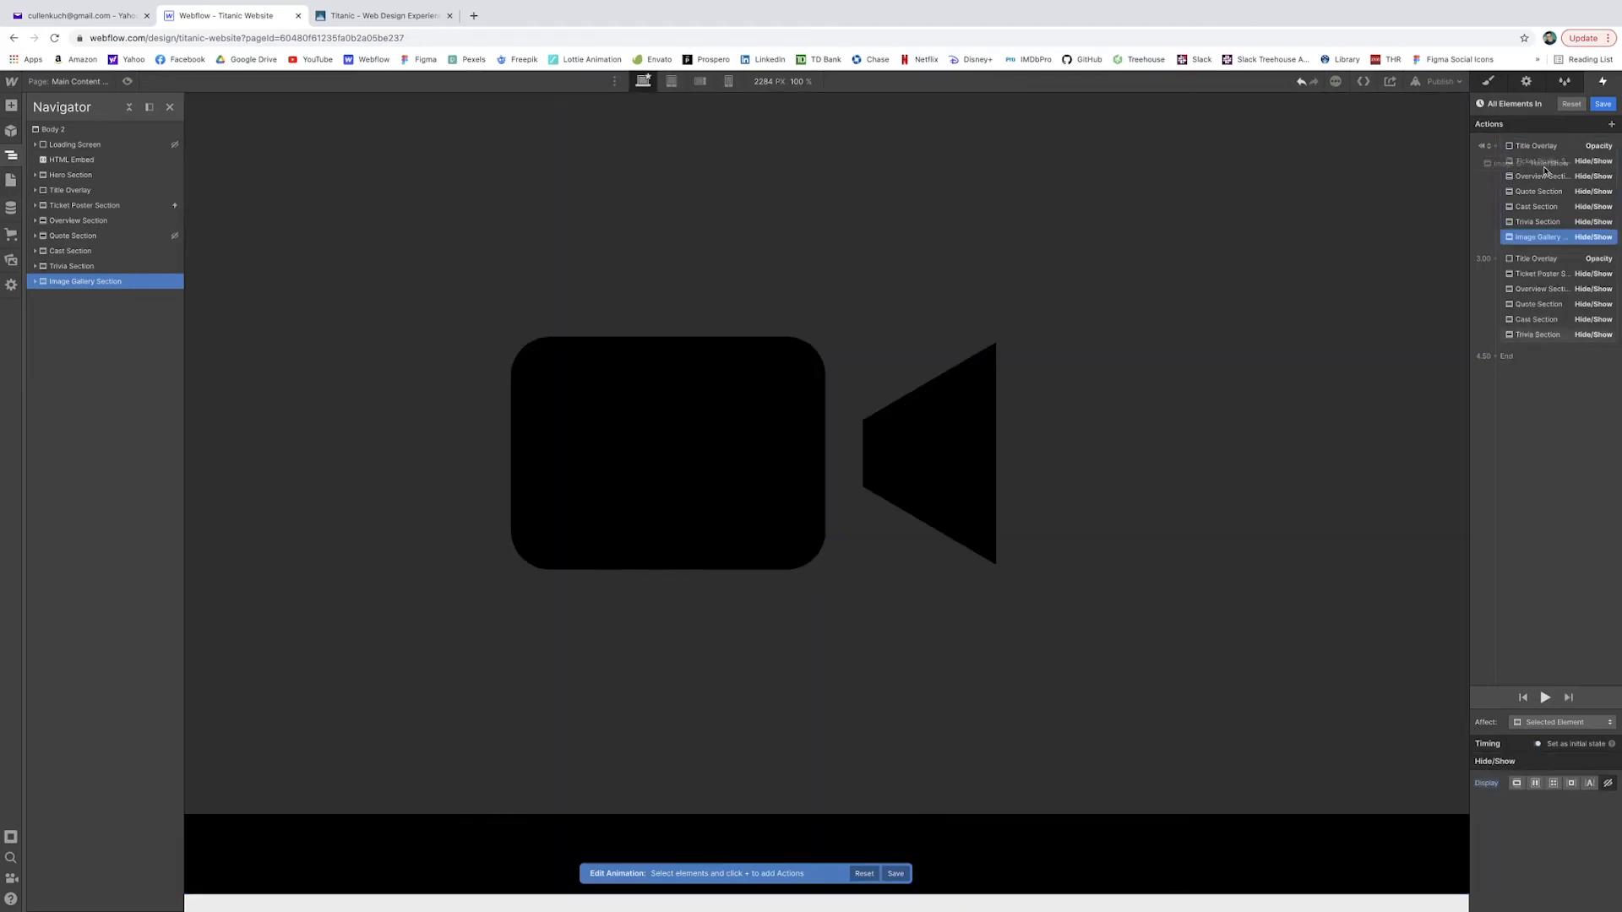
Add a Hide/Show action showing the Image Gallery Section as block, move it into the 3-second group, and save the animation
left_click(1611, 125)
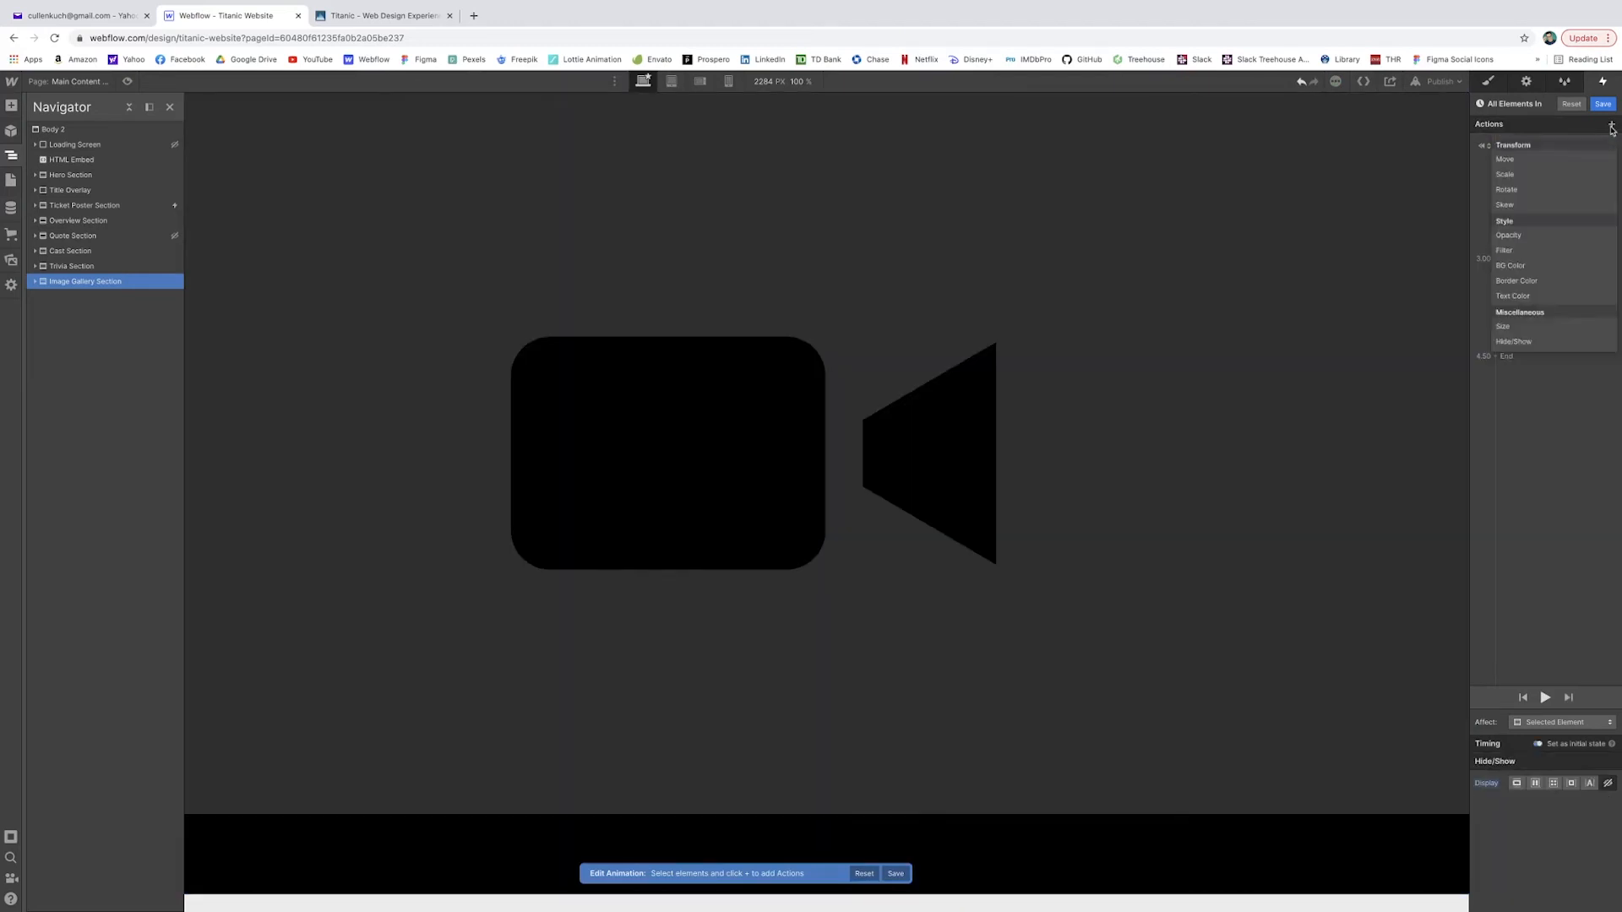
left_click(1534, 343)
left_click(1517, 875)
left_click_drag(1553, 259, 1553, 350)
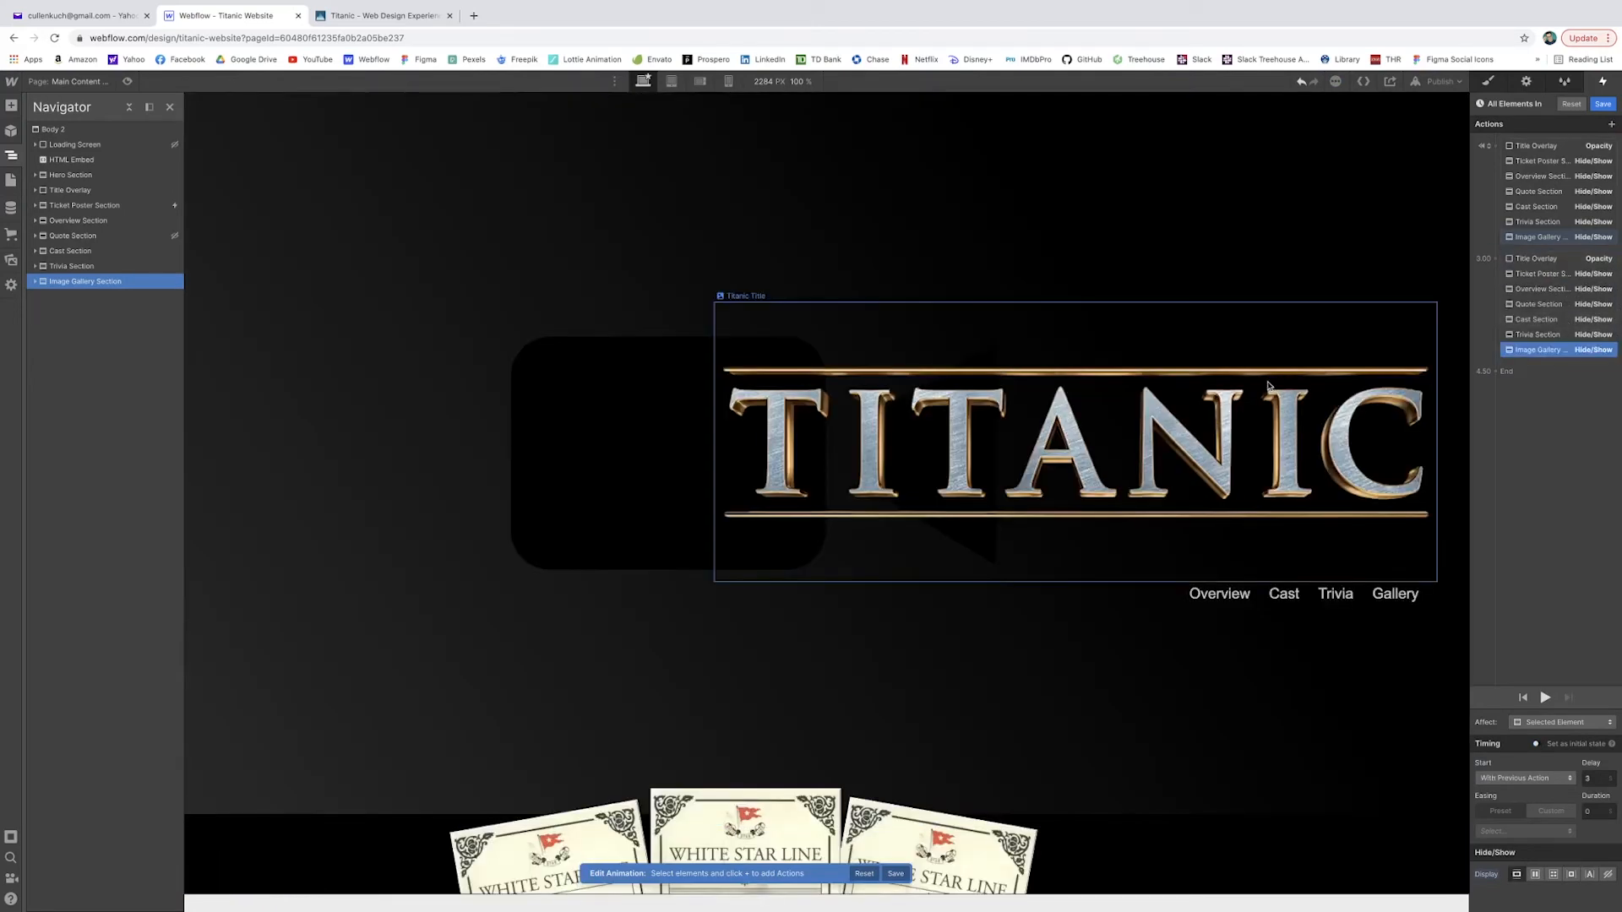
left_click(1603, 104)
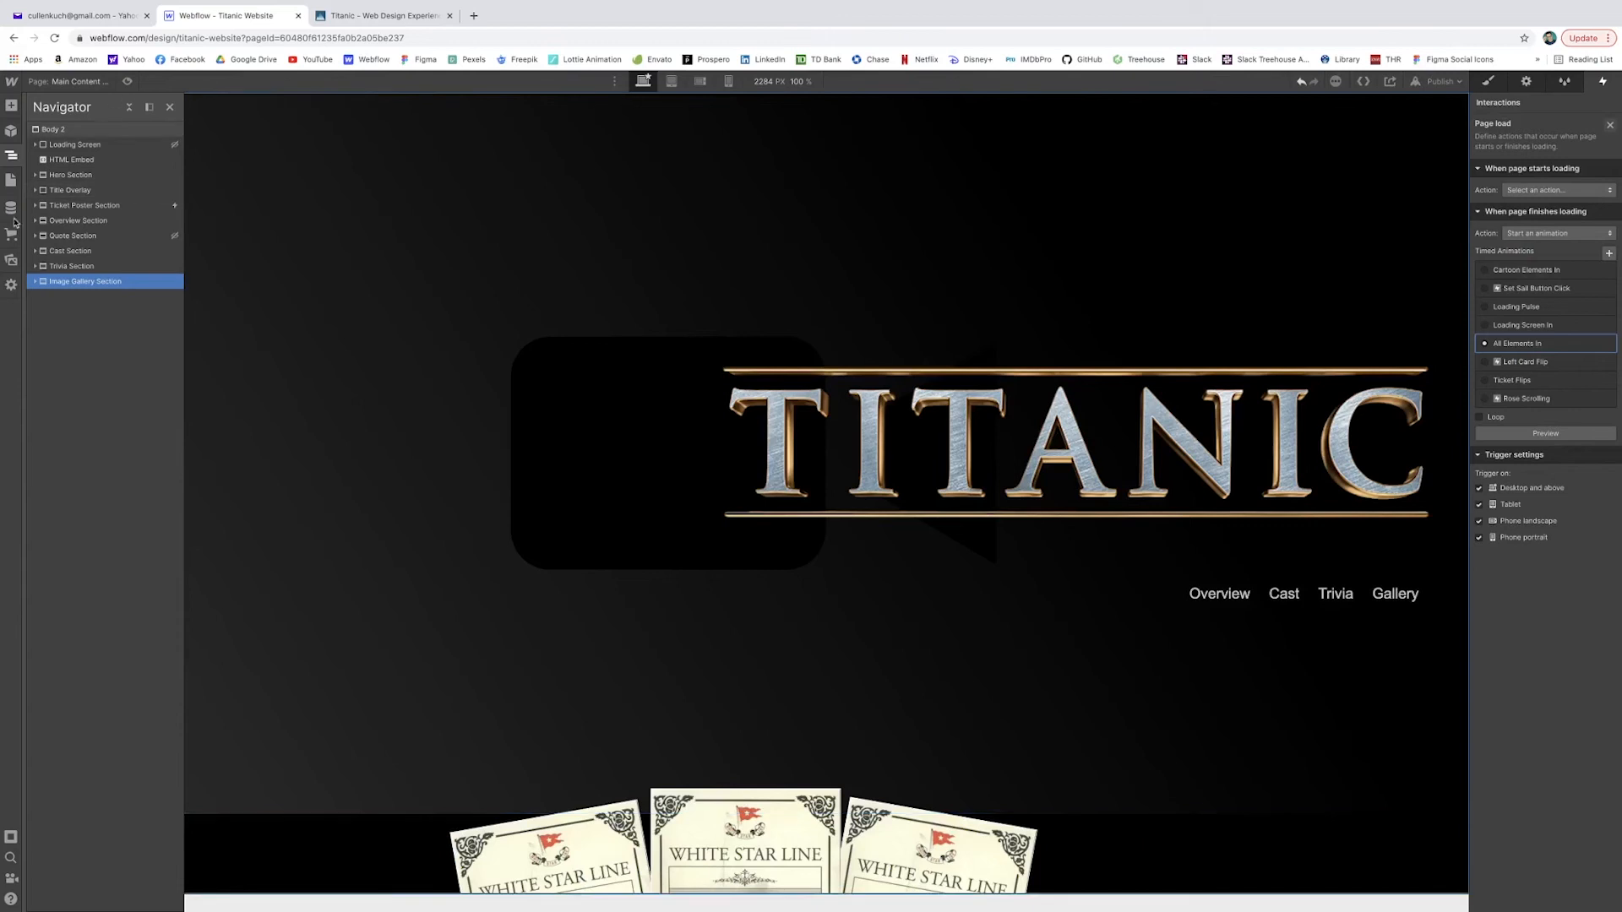
Open the Home page, publish the site, and open the live titanic-website.webflow.io version
left_click(10, 180)
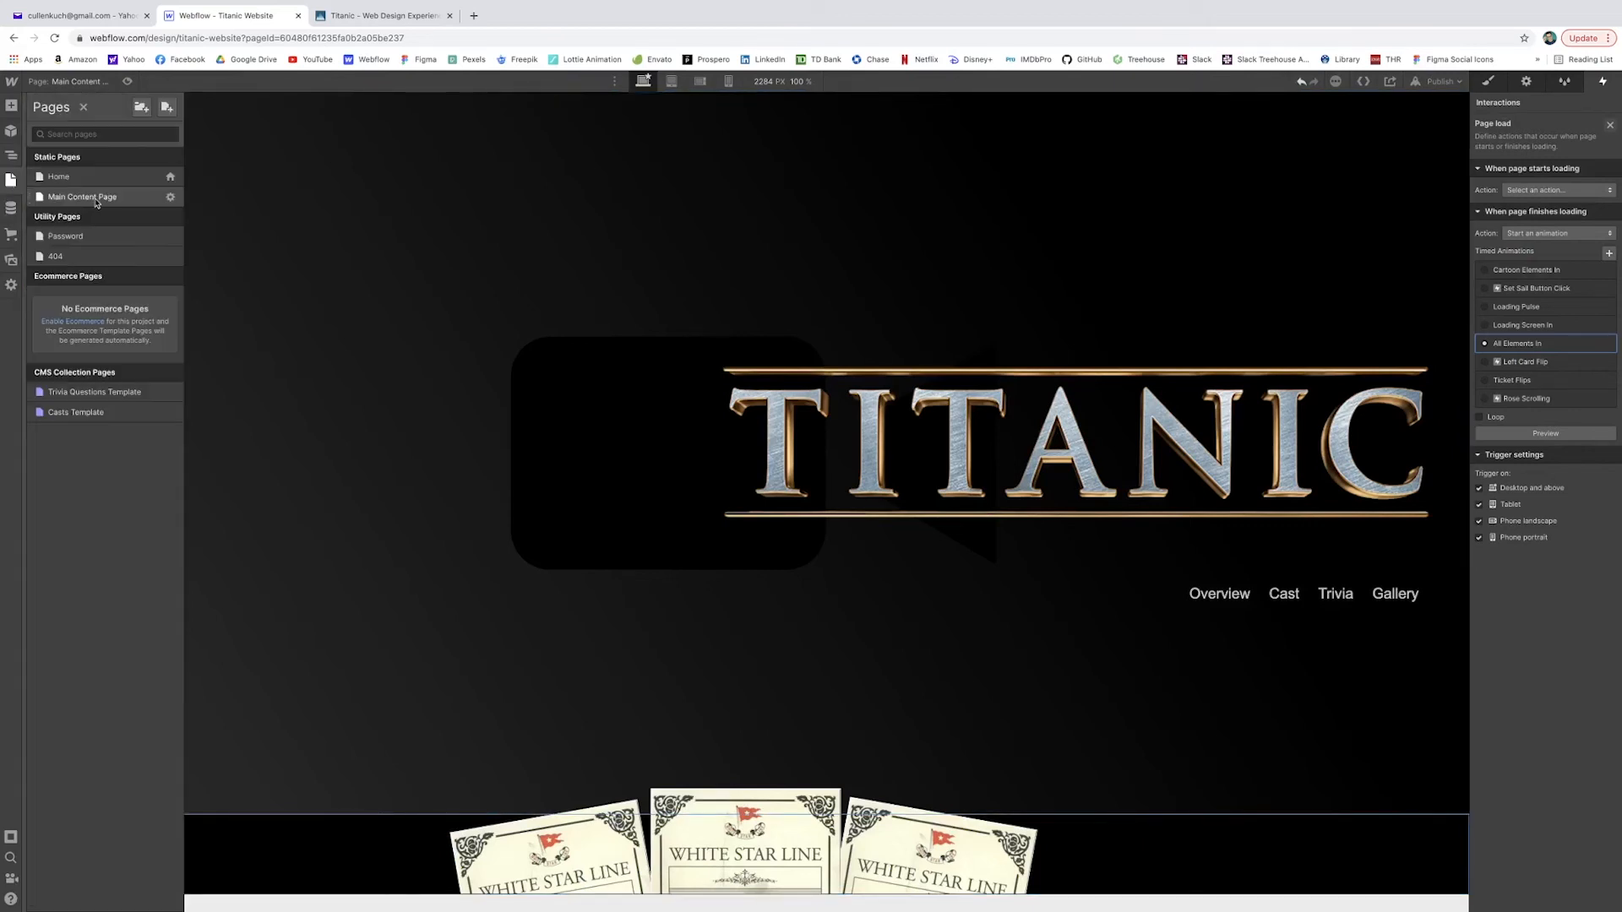
left_click(88, 182)
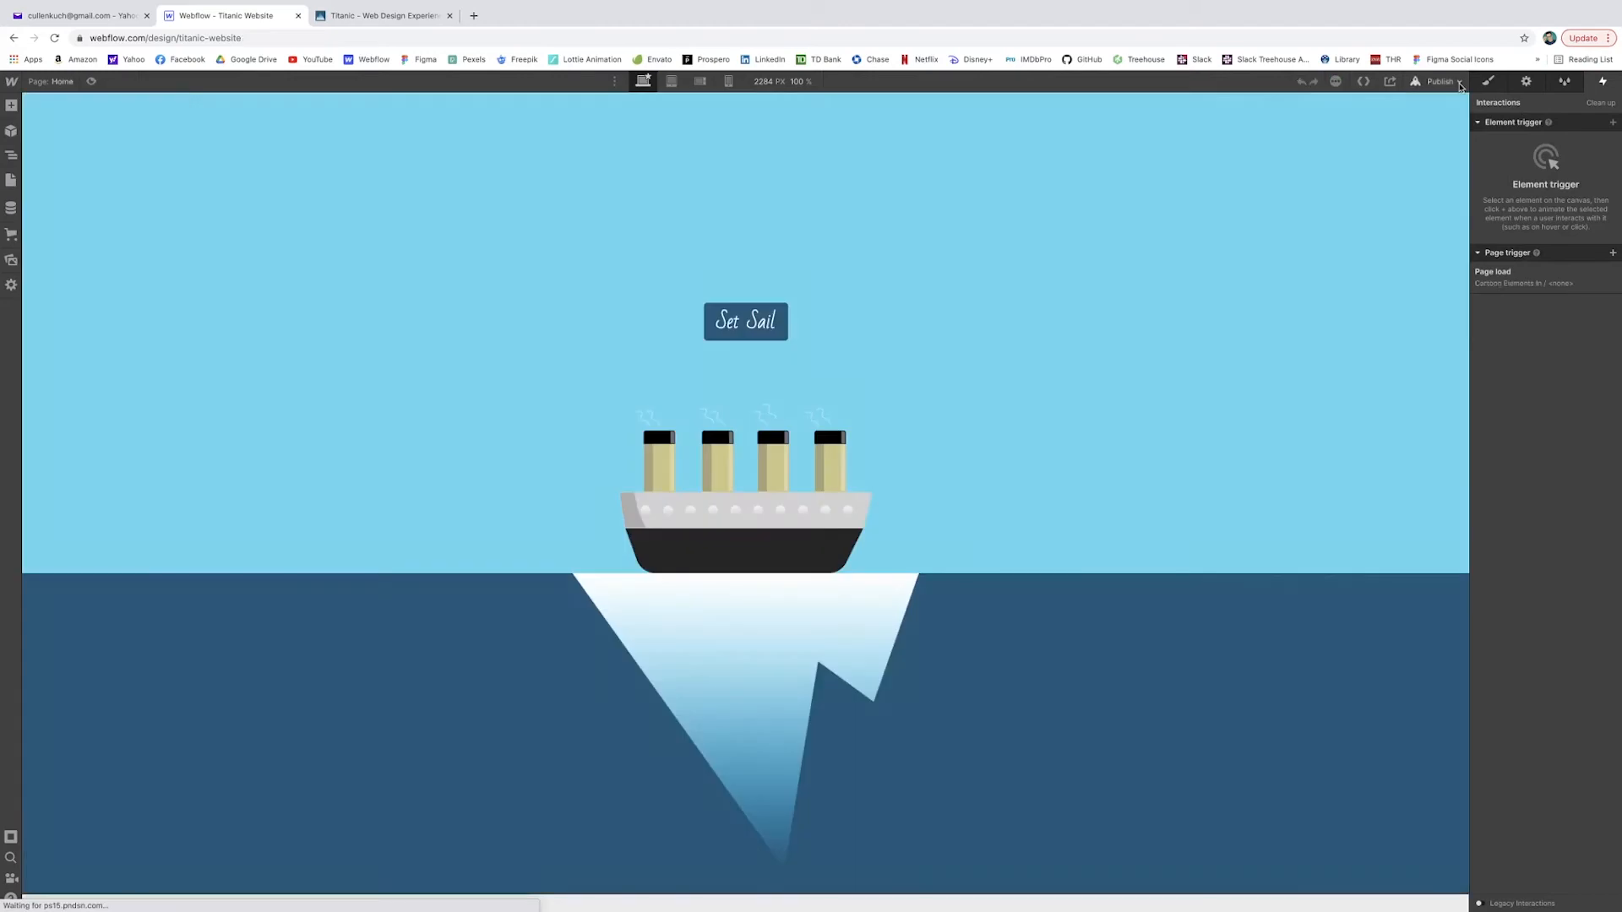
left_click(1452, 81)
left_click(1394, 238)
left_click(1425, 130)
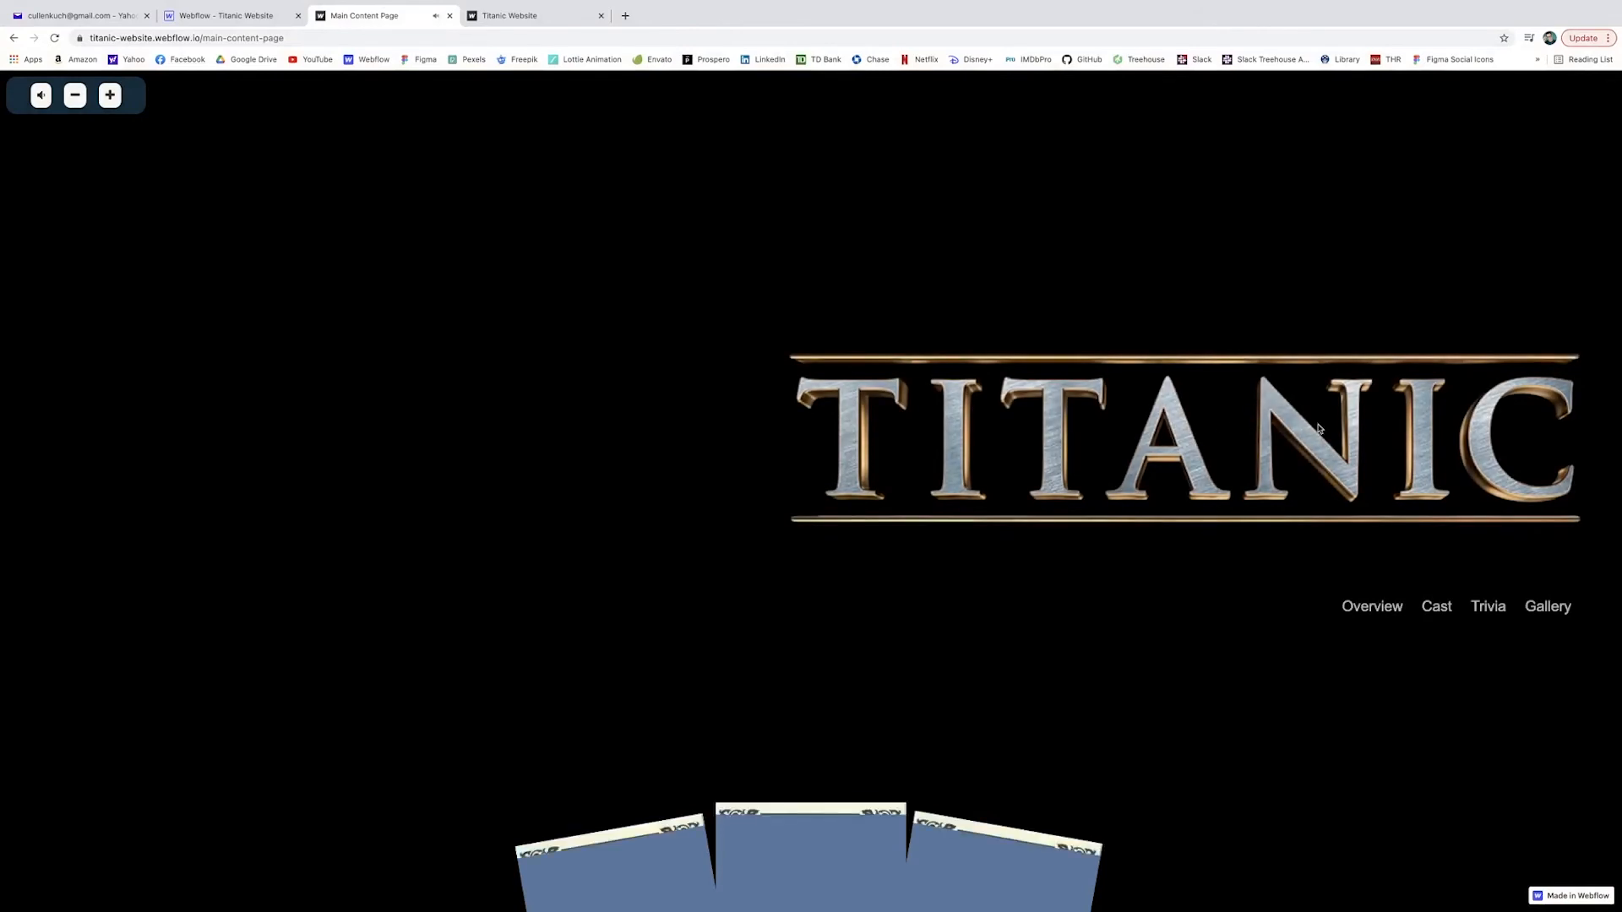
Review the live page down to the Gallery section and test playing and pausing the embedded Titanic trailer
scroll(1222, 511, "down", 3)
scroll(1221, 512, "down", 15)
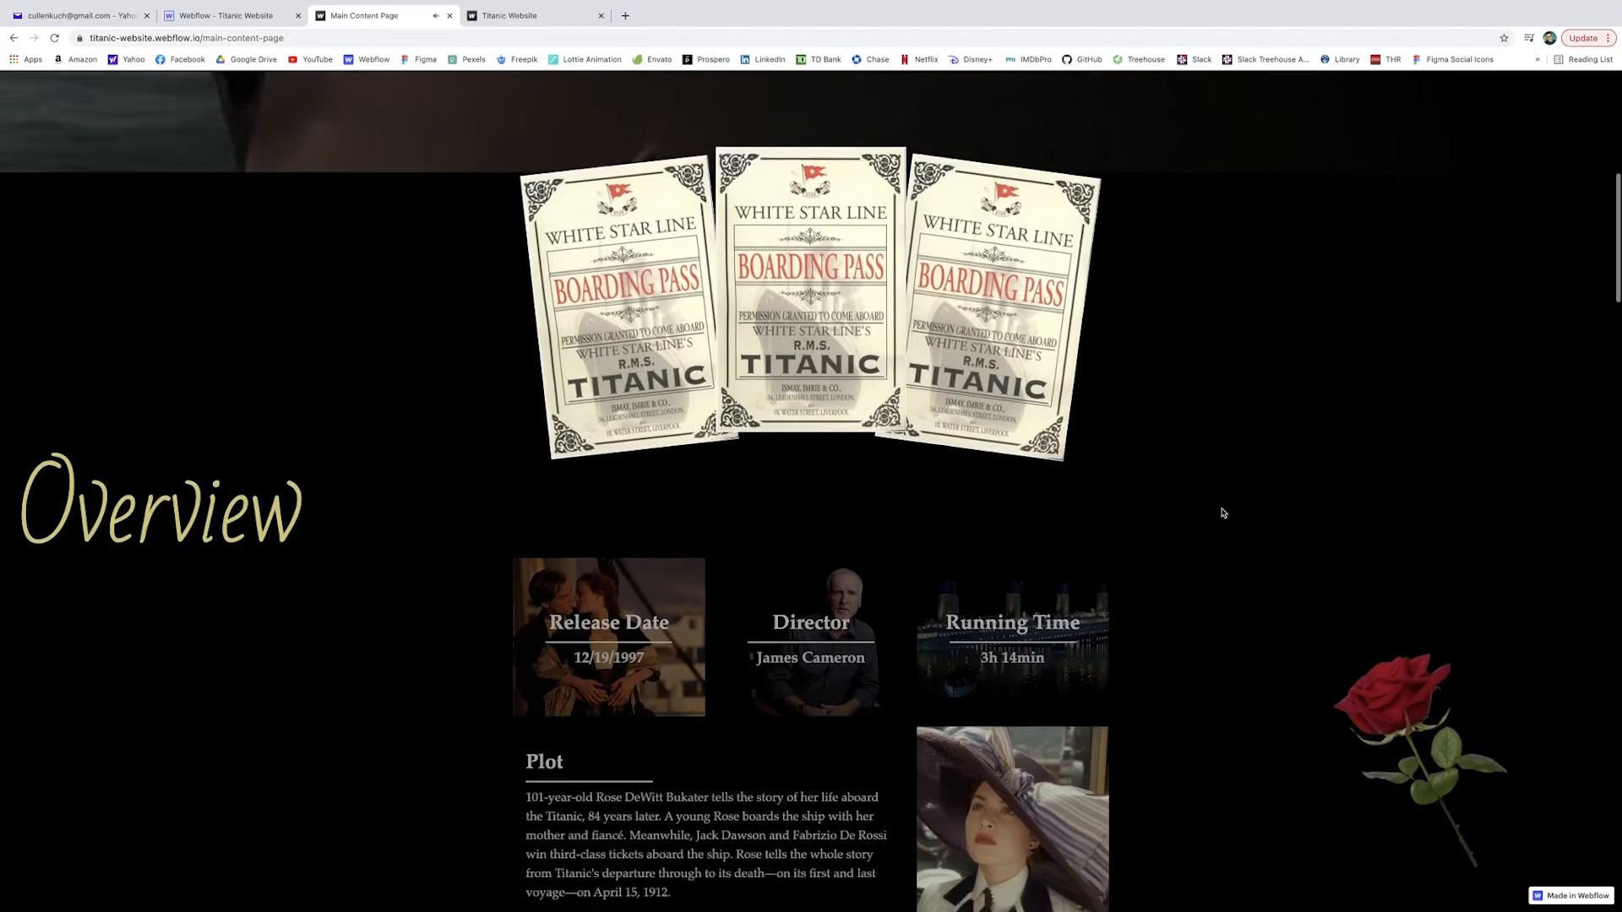
scroll(1222, 512, "down", 15)
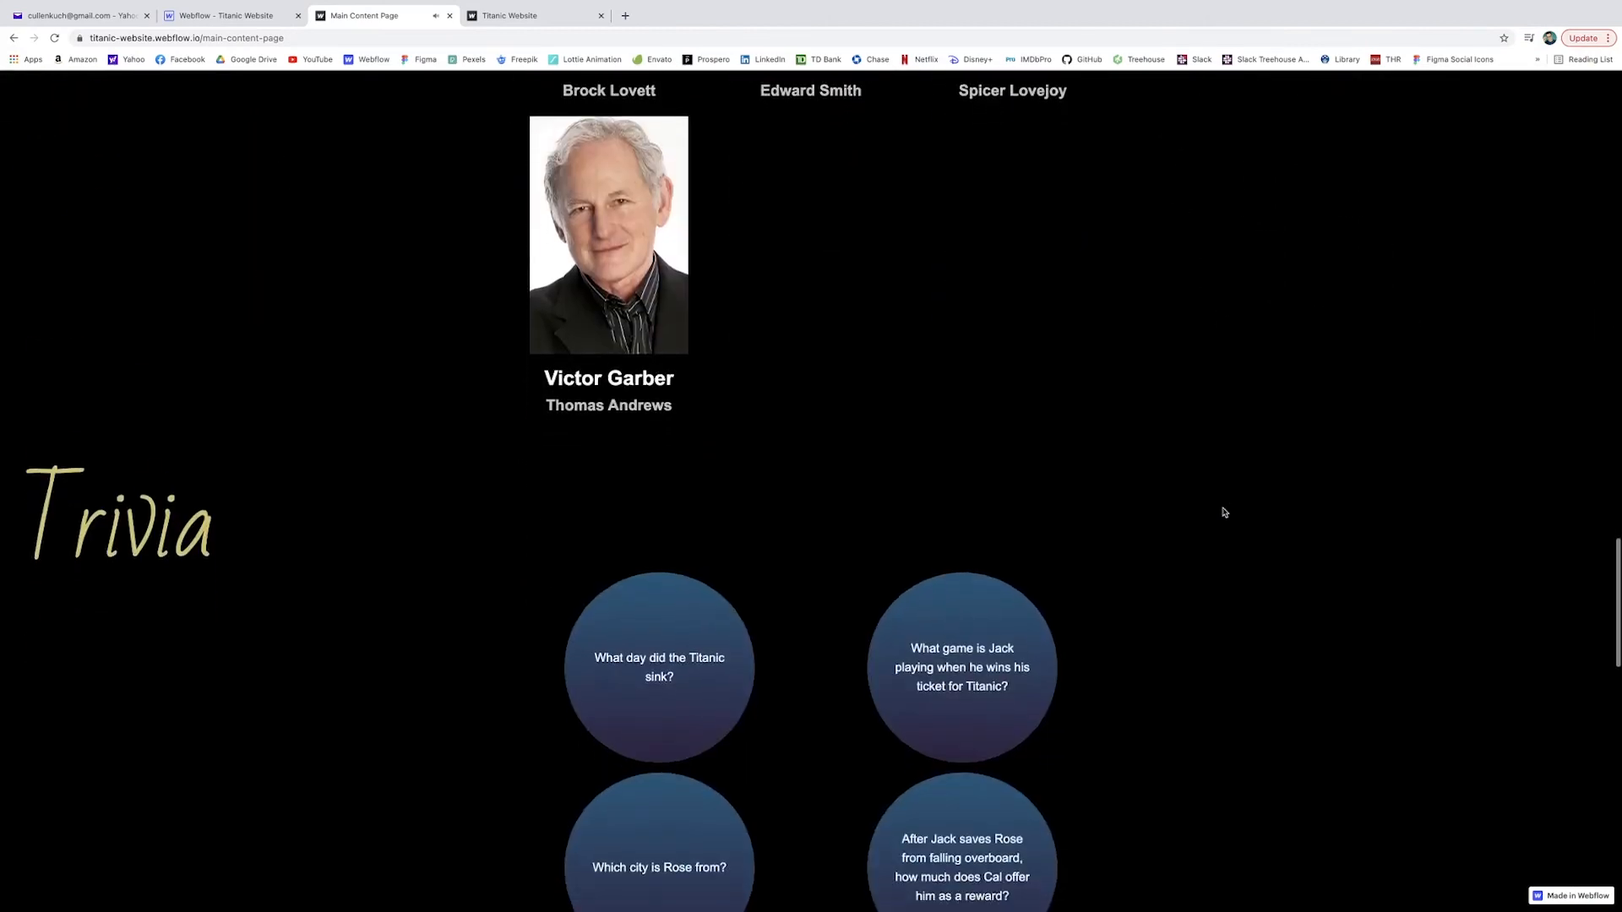
scroll(1226, 512, "down", 7)
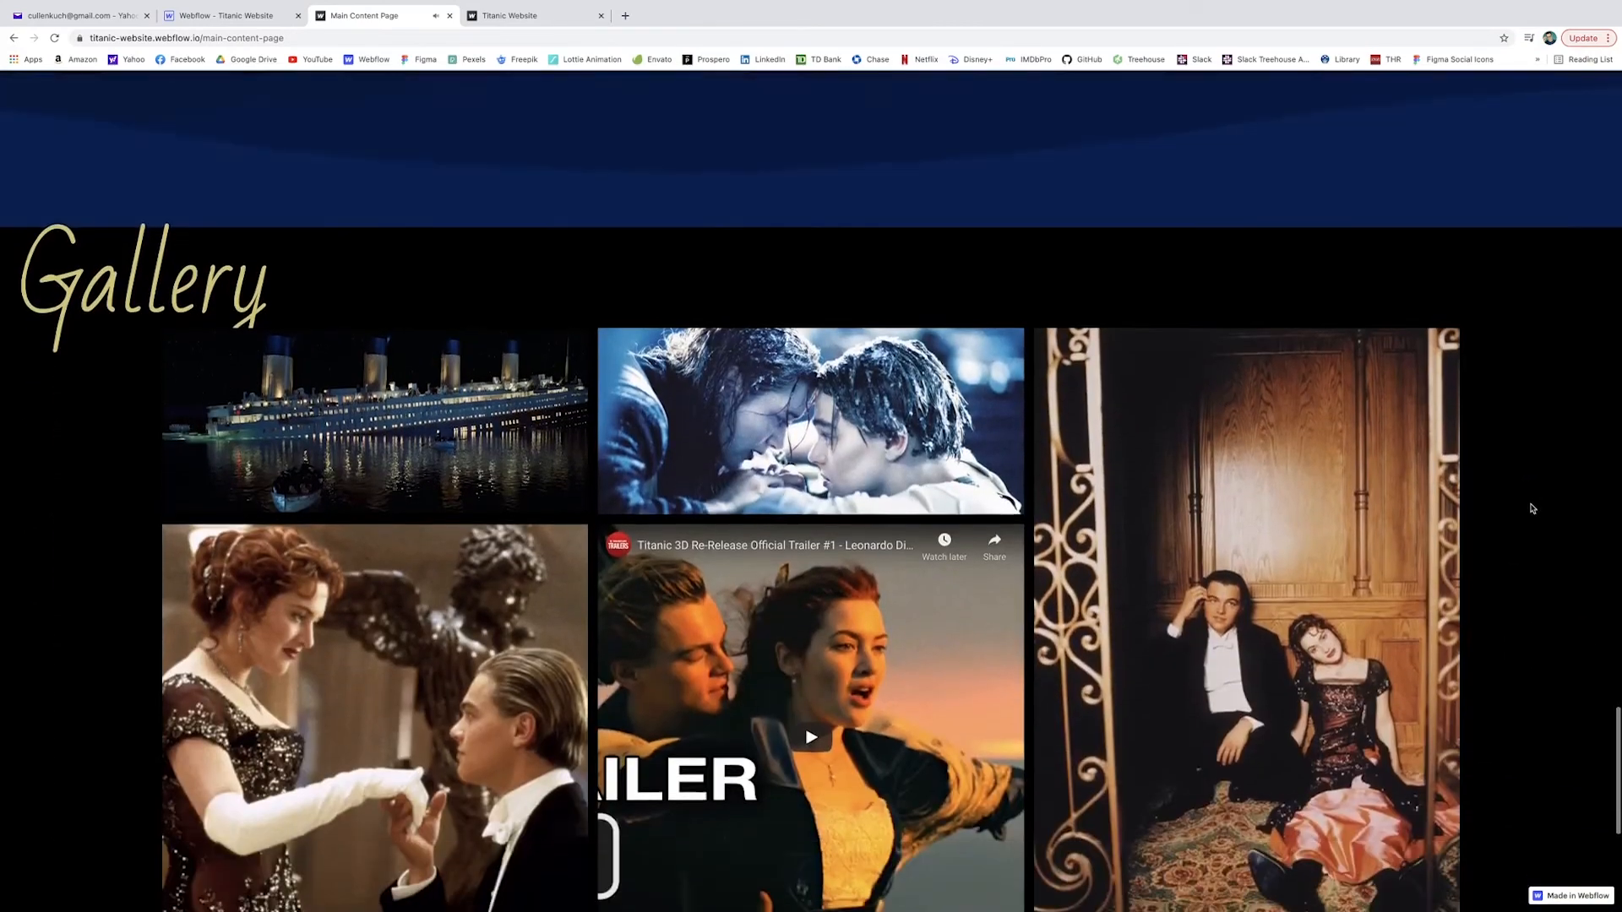
scroll(1285, 450, "down", 3)
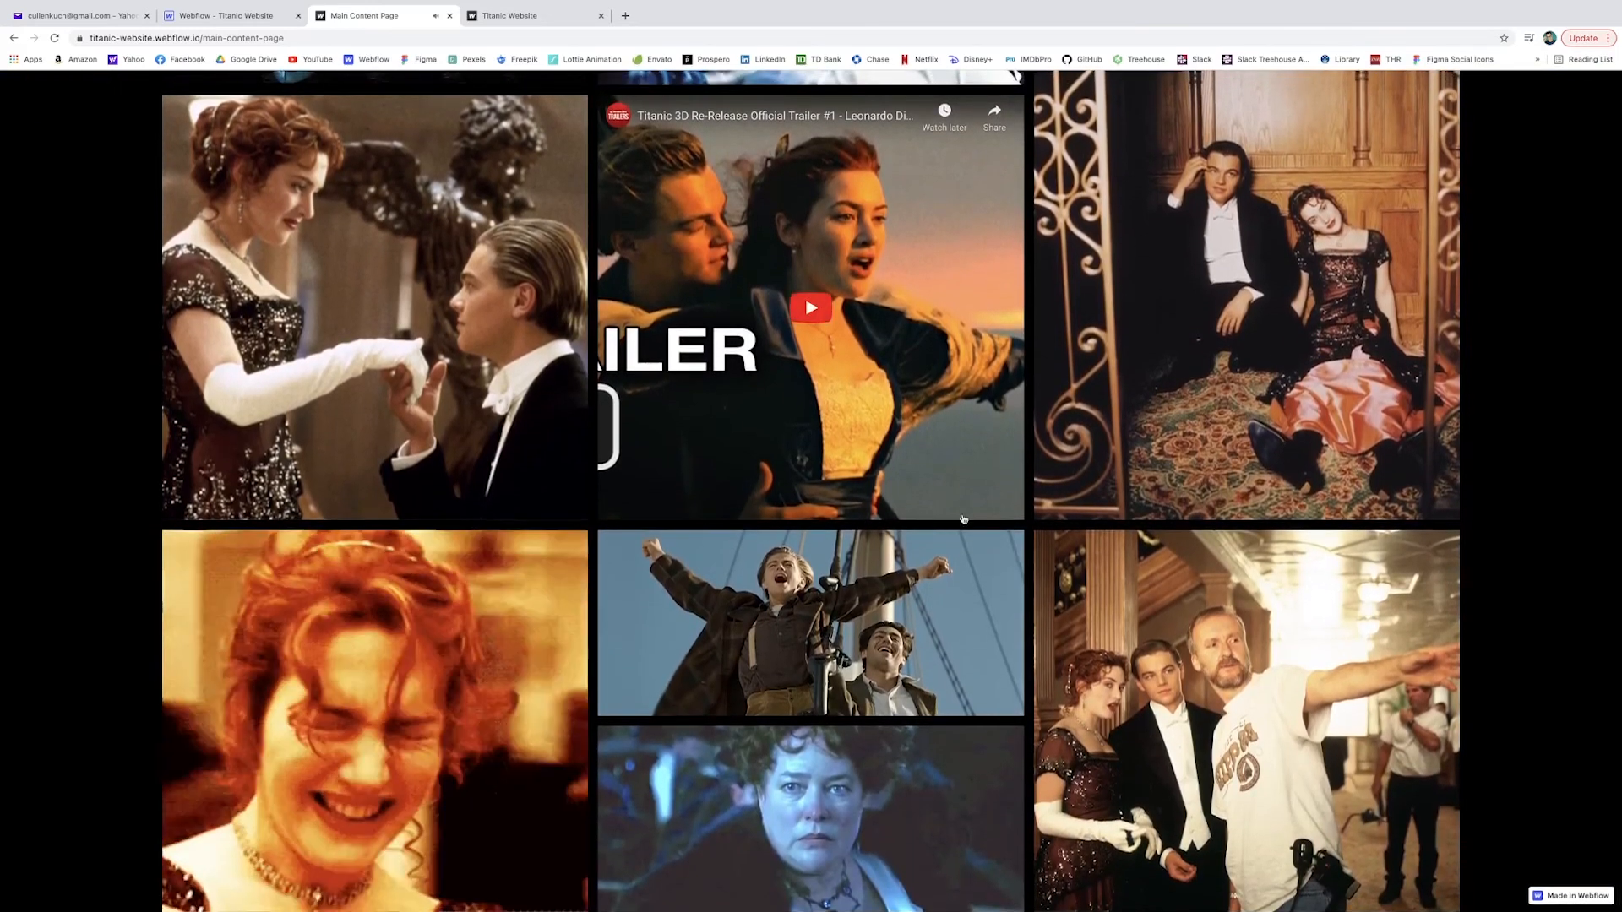
left_click(811, 310)
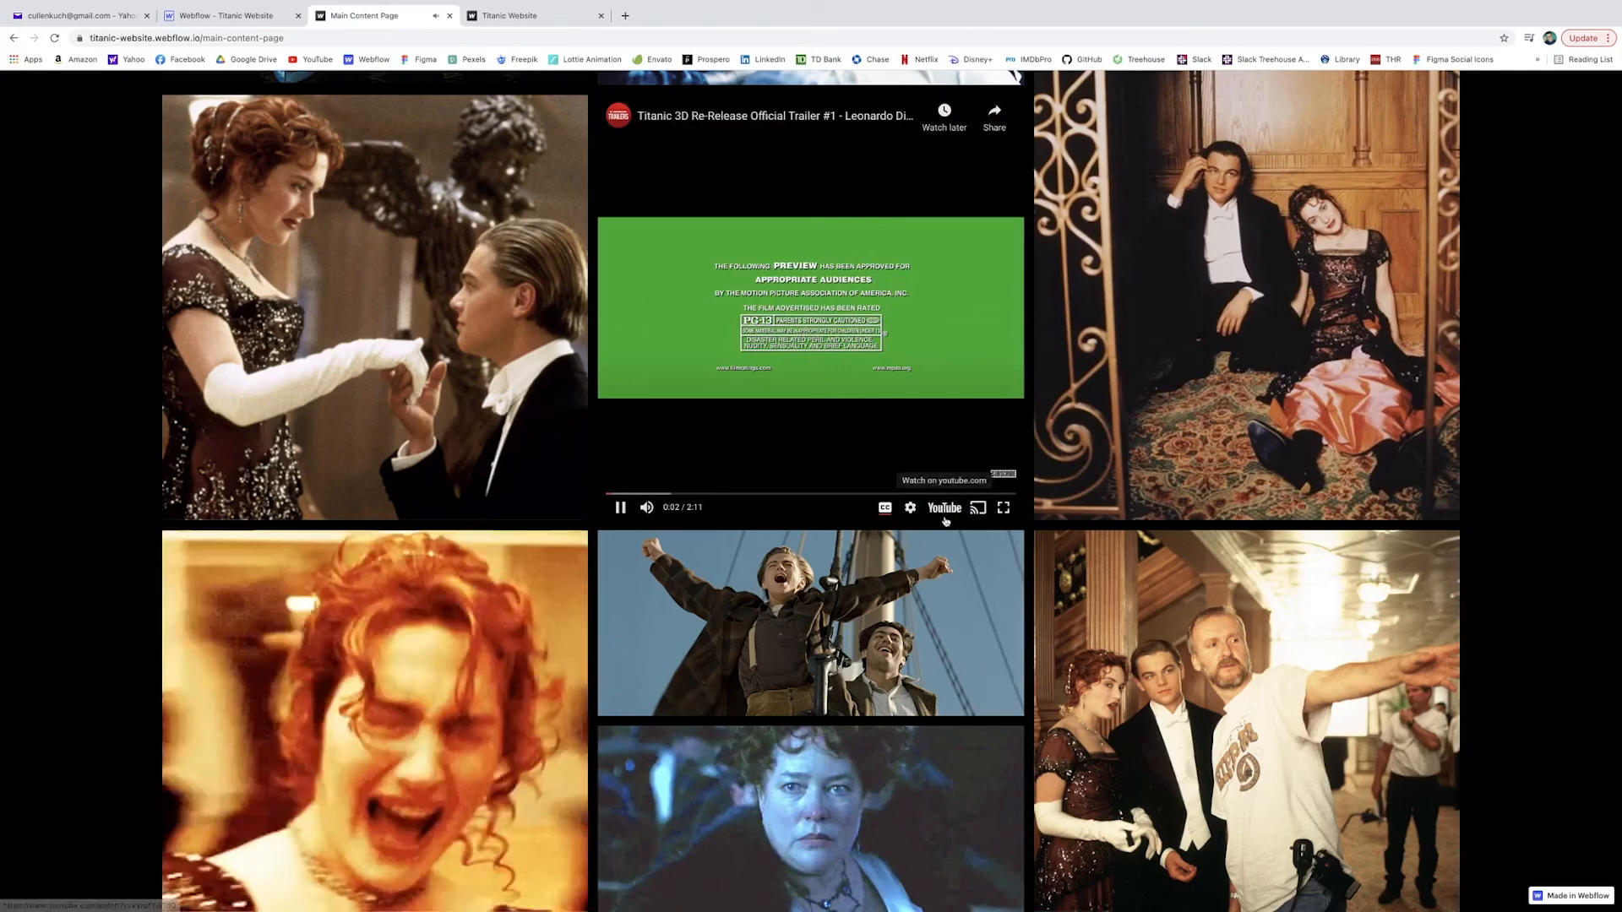
left_click(620, 507)
scroll(1387, 510, "up", 12)
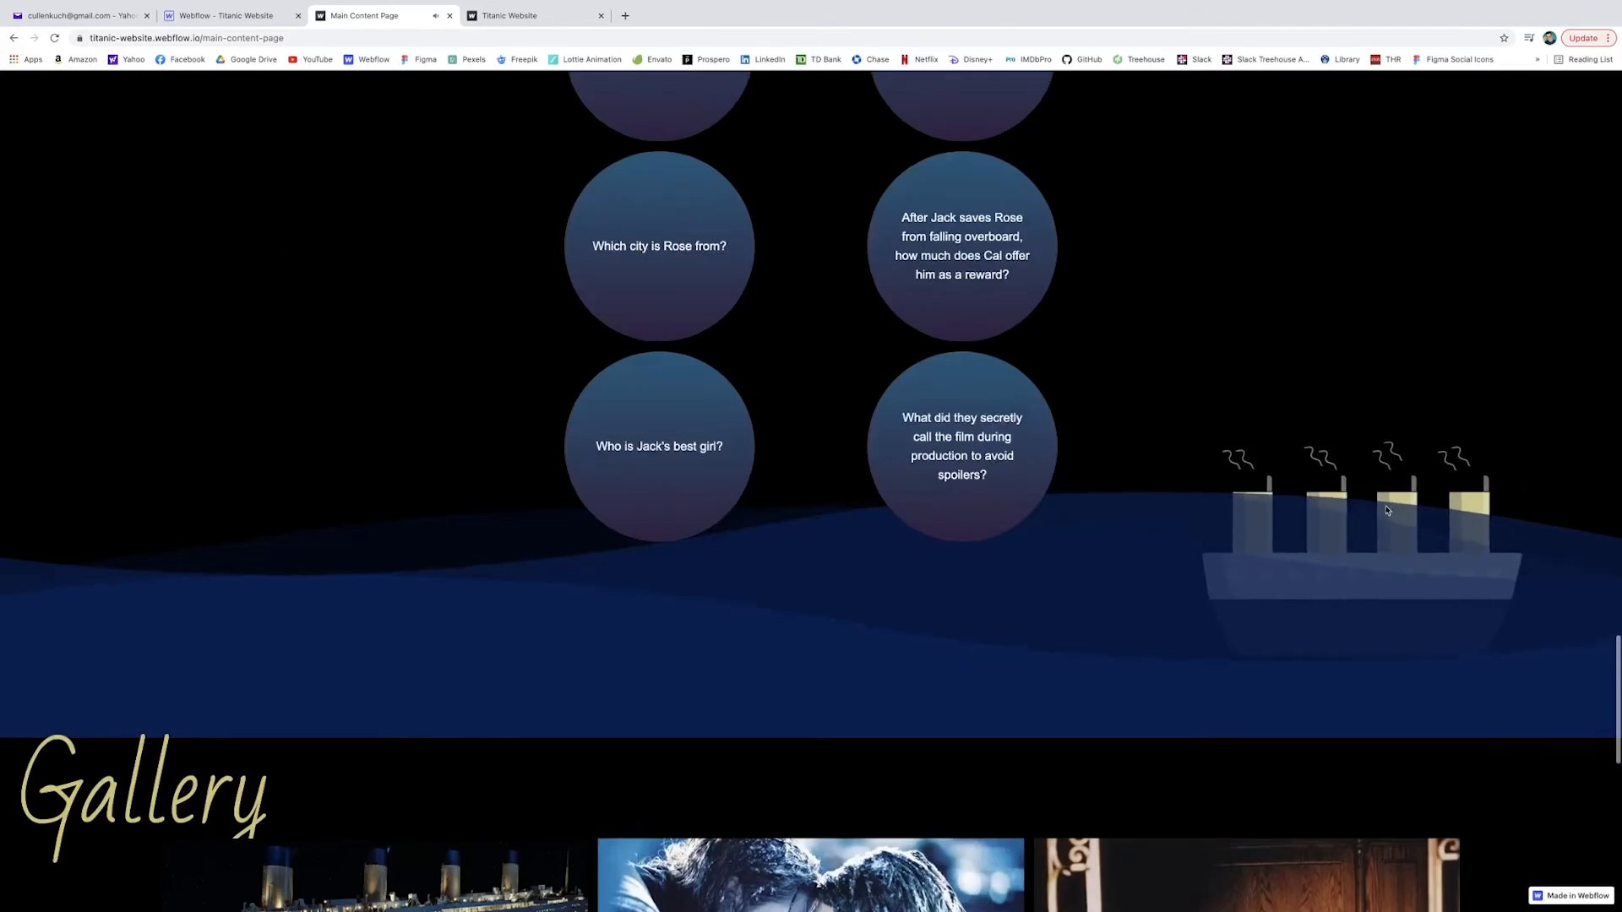
scroll(1387, 510, "down", 12)
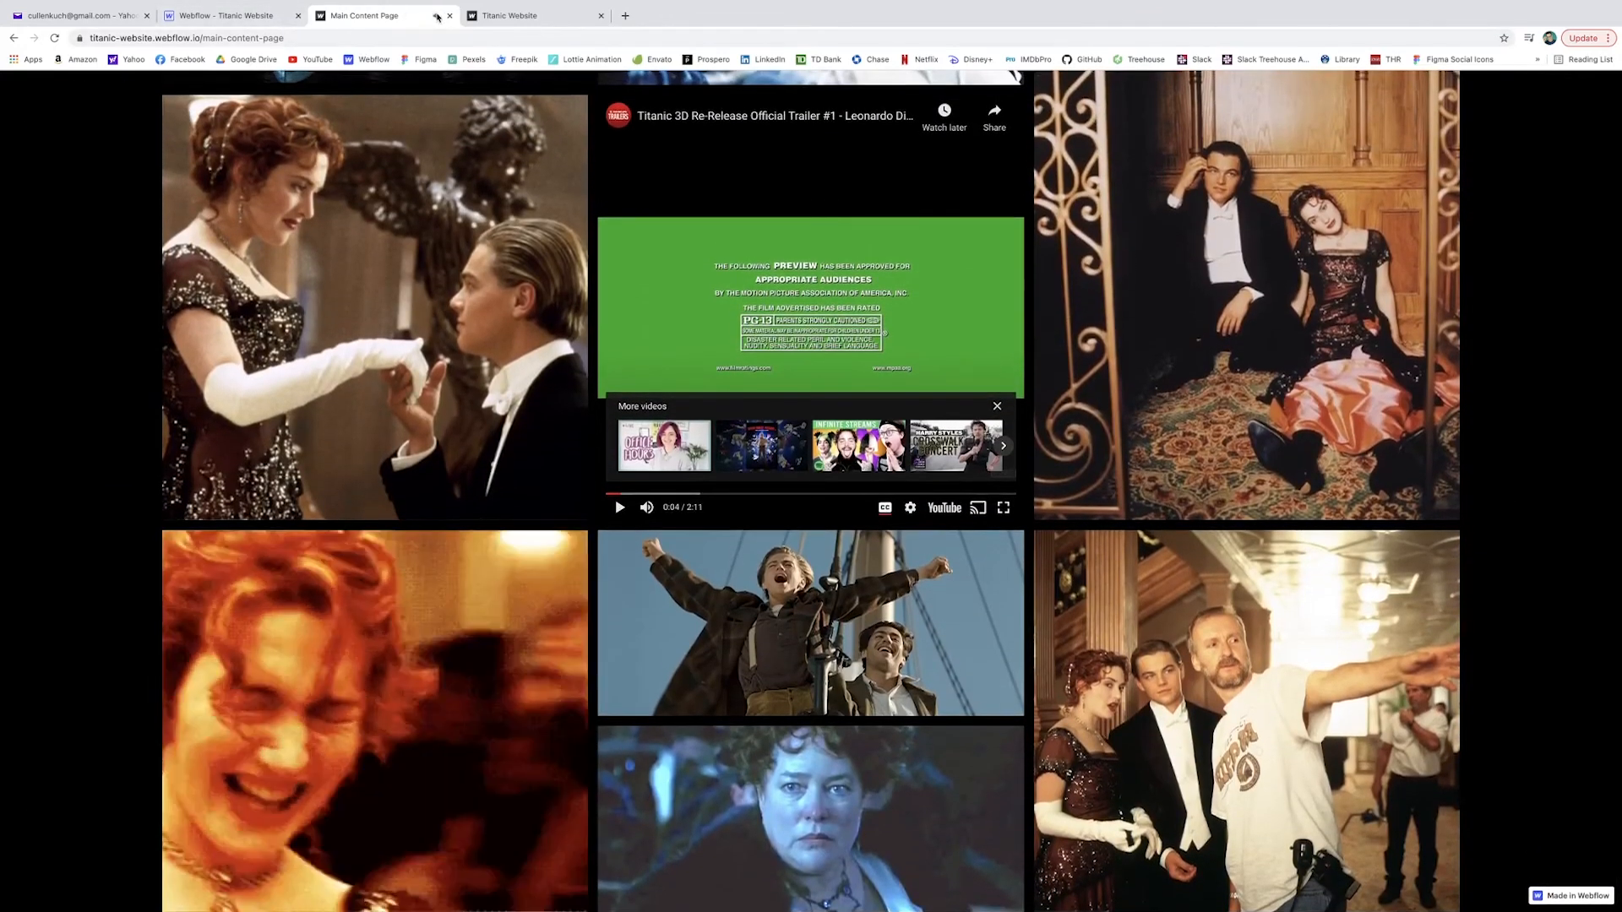
Close the live Main Content Page and open the Main Content Page for editing in the Webflow Designer
key("super+w")
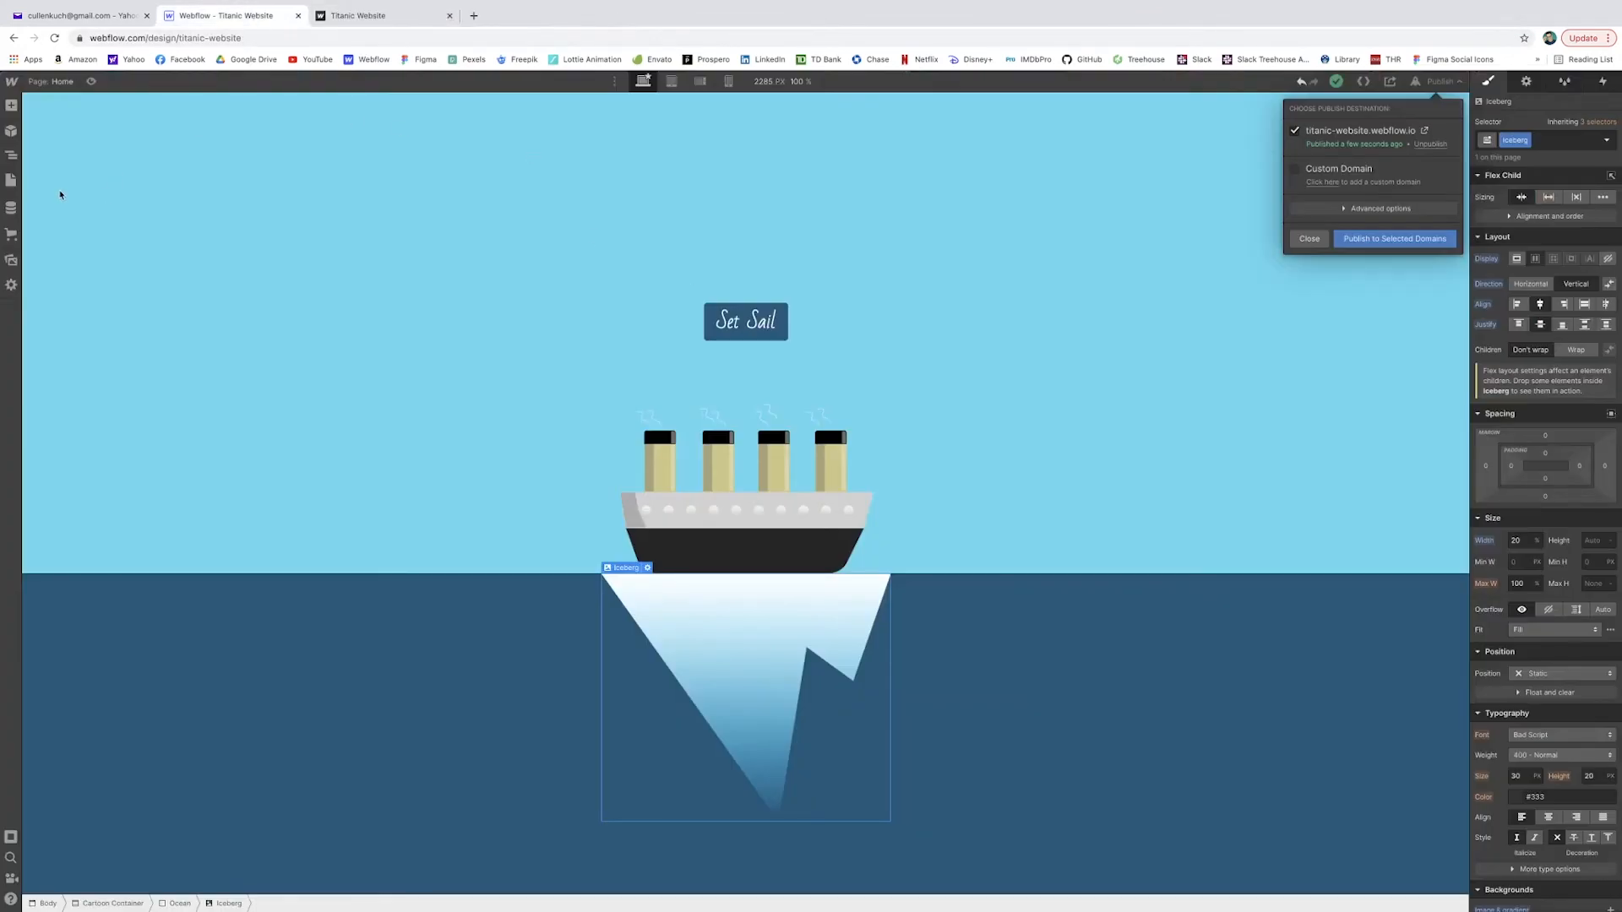
left_click(11, 181)
left_click(12, 181)
left_click(93, 199)
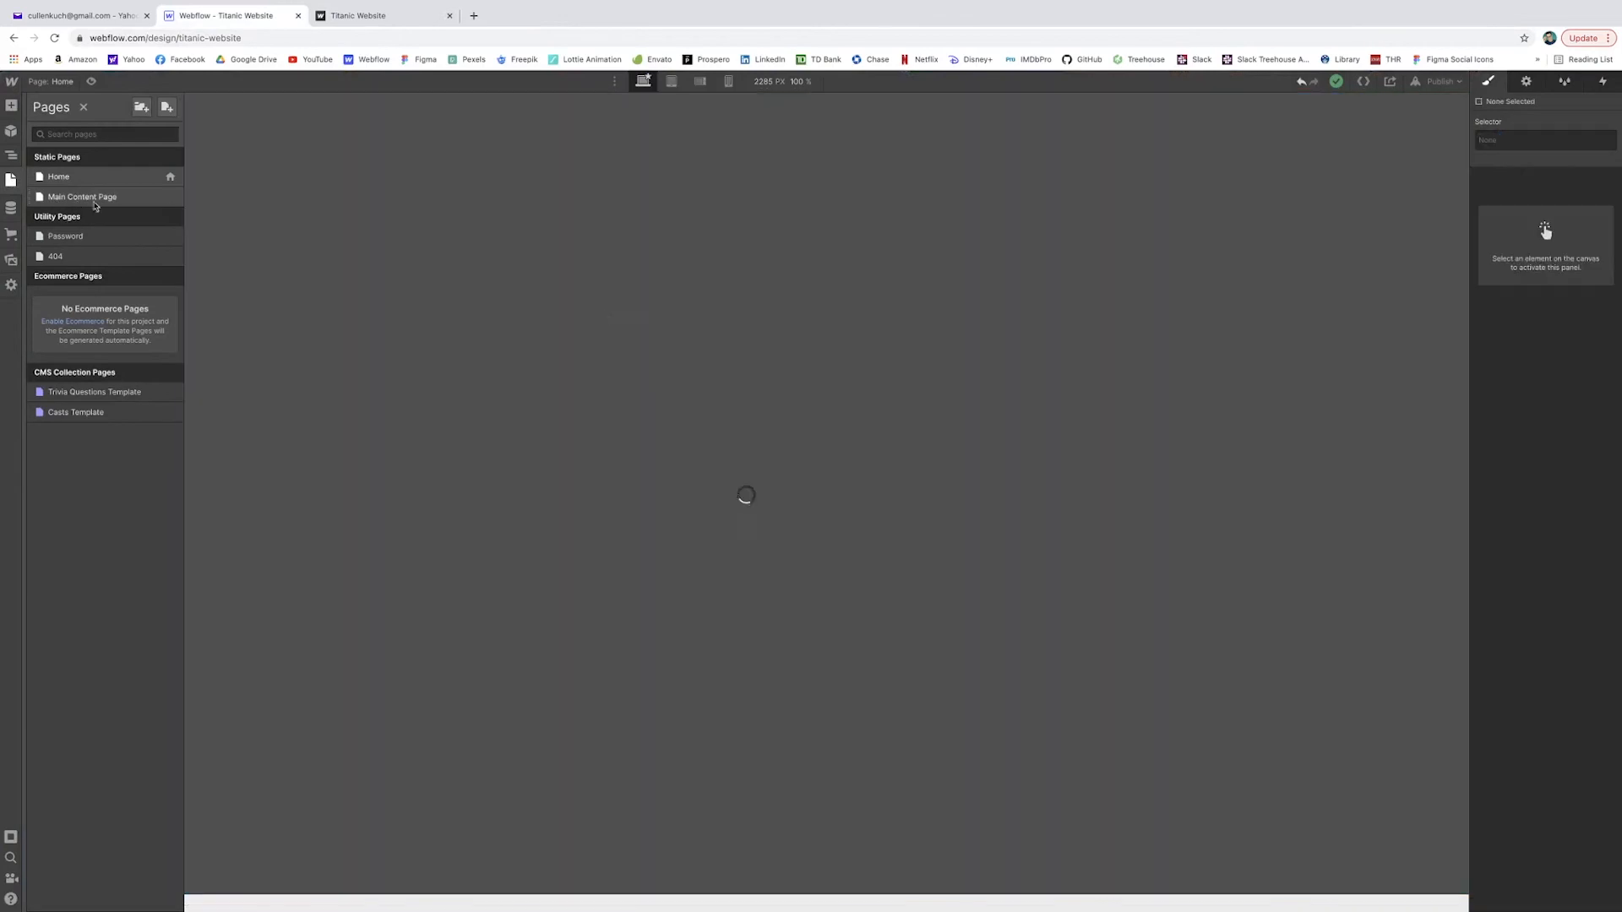
In the Hover state of the sinking ship image's Gallery Grid Div, add a Scale transform of 1.1 on X and Y
scroll(726, 348, "down", 20)
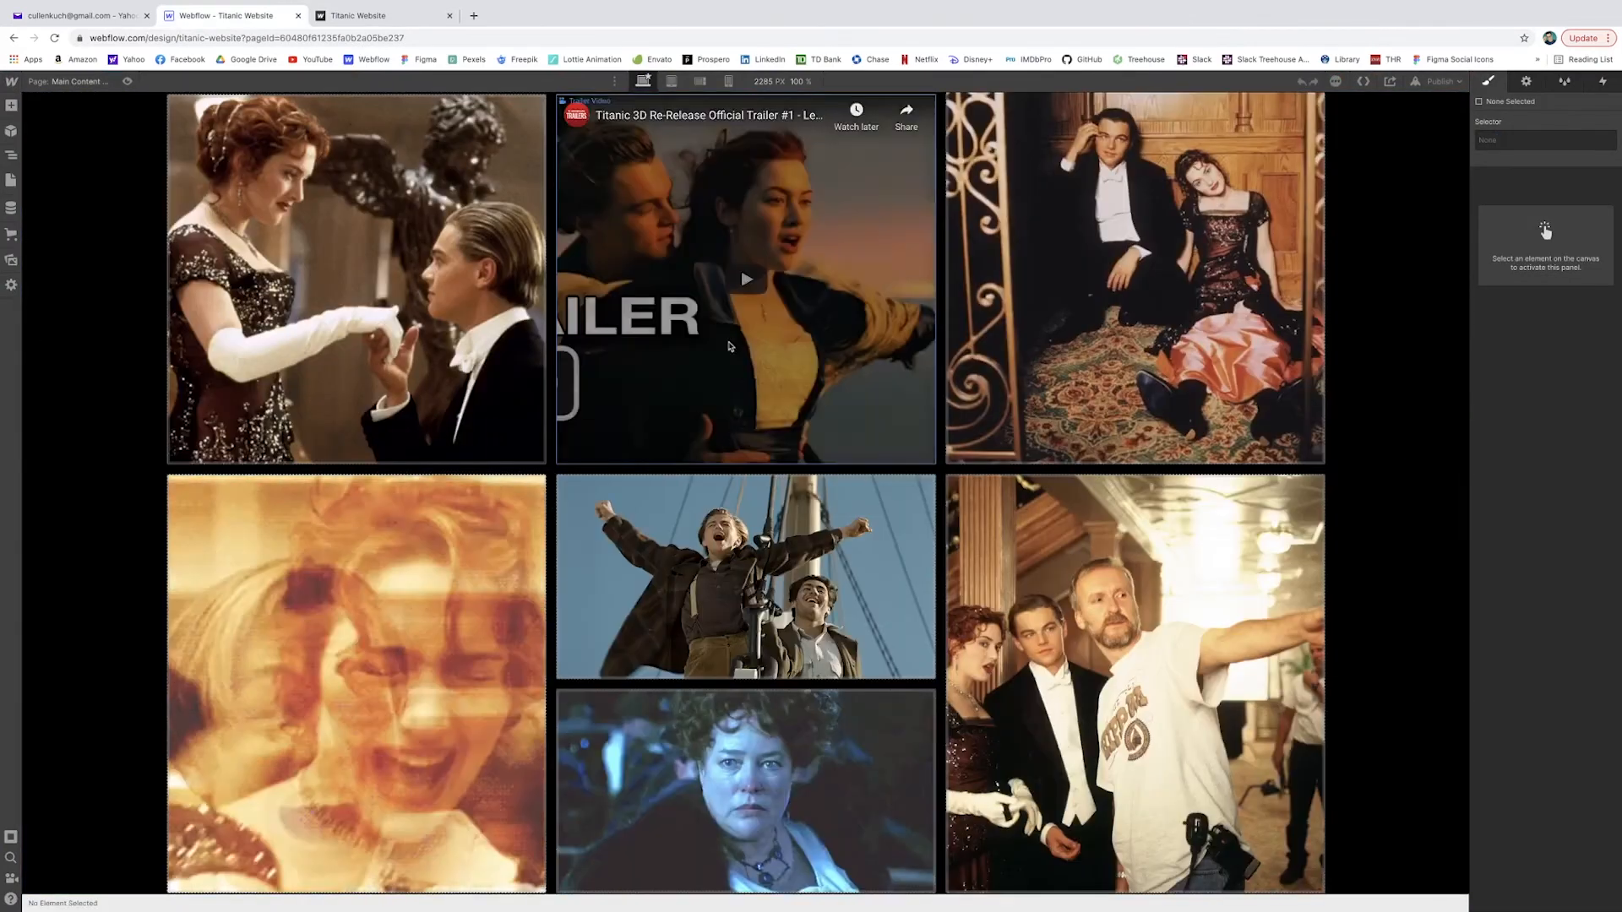
scroll(731, 347, "down", 15)
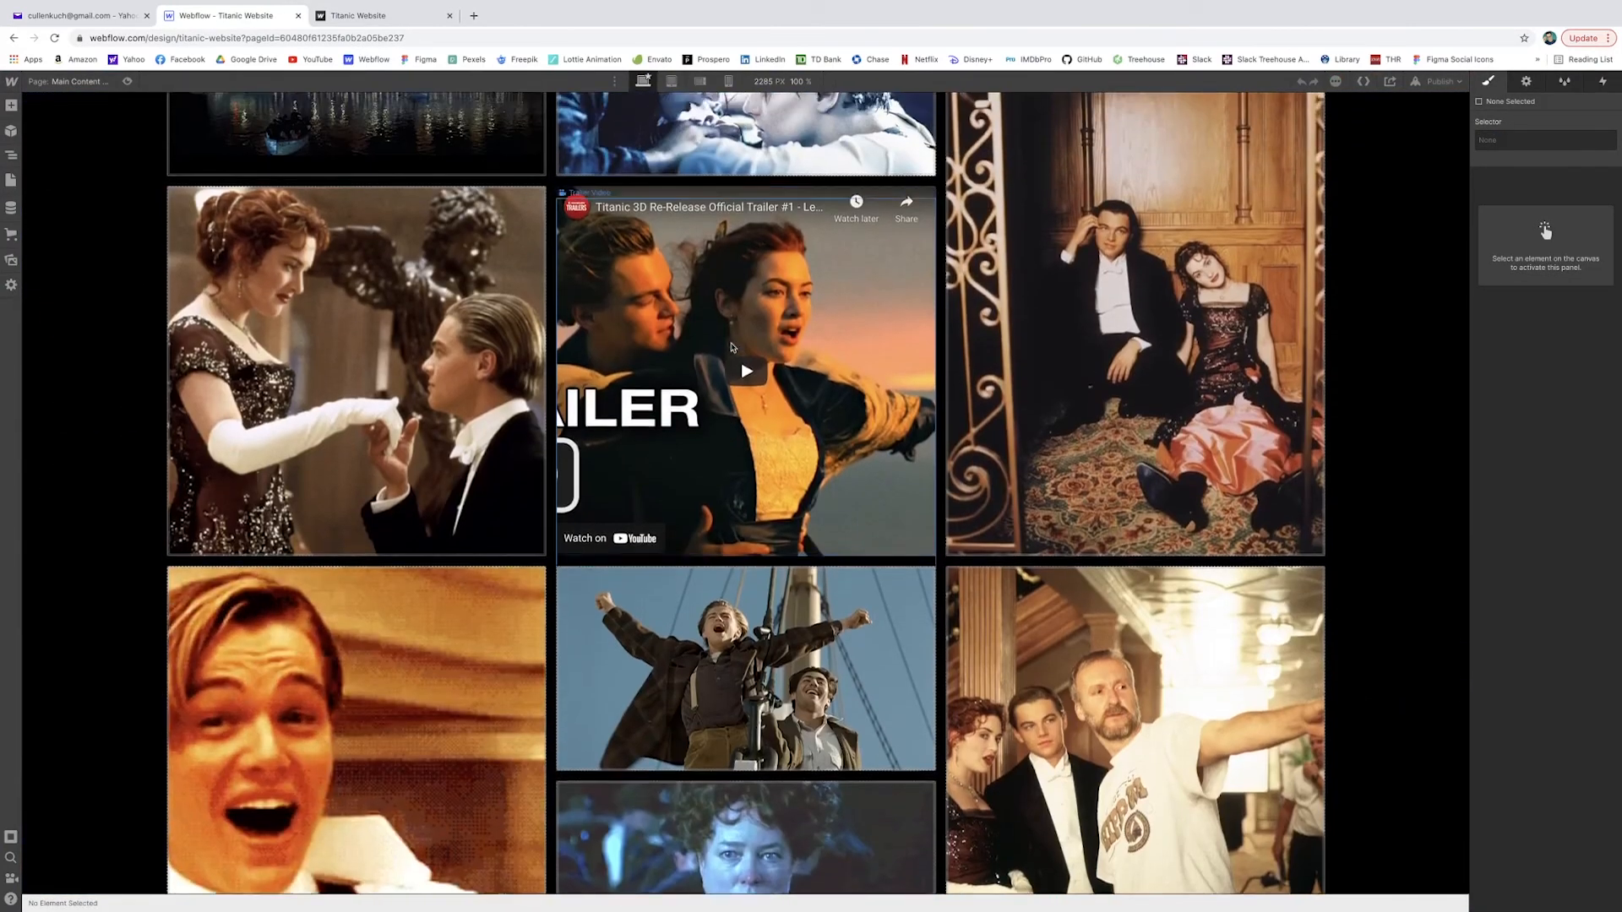
scroll(731, 347, "up", 3)
left_click(474, 282)
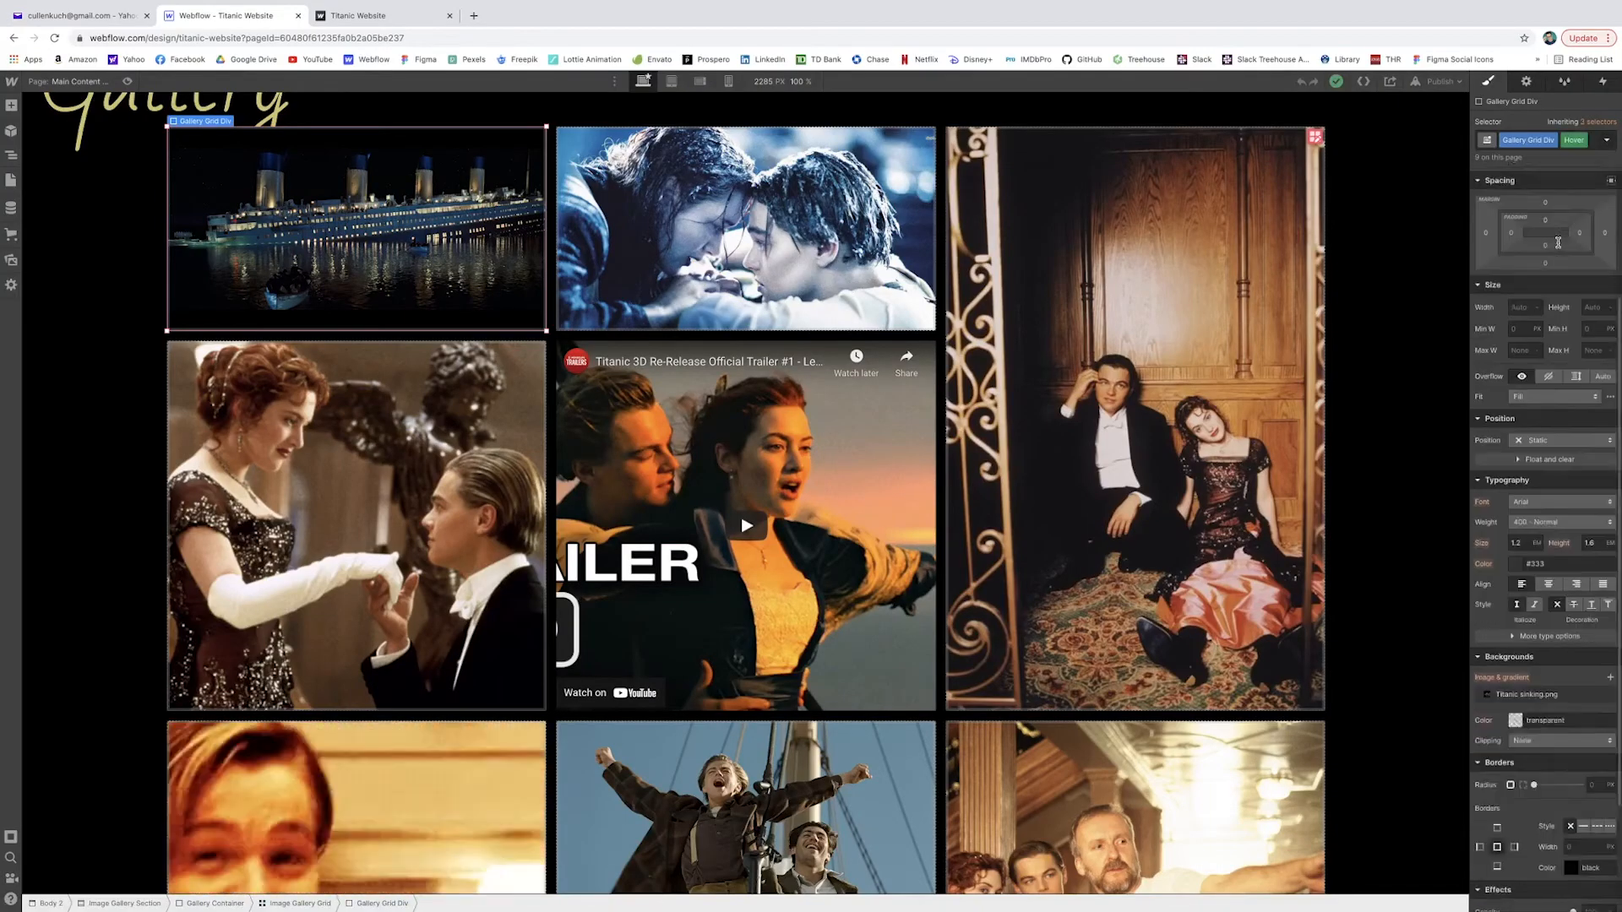
scroll(1571, 364, "down", 3)
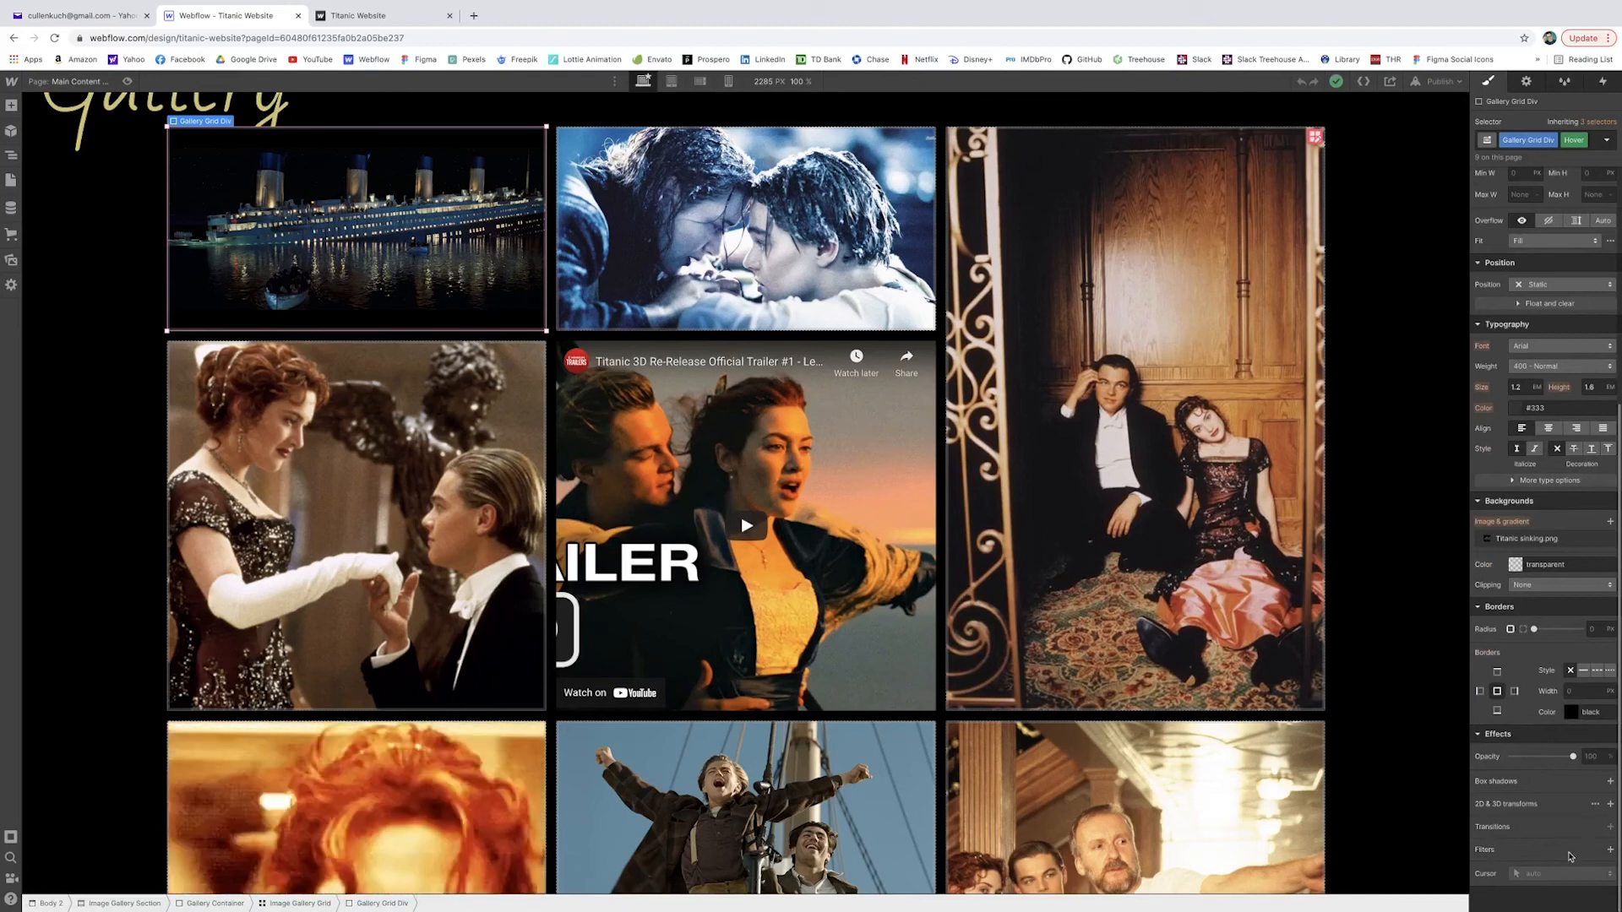
left_click(1609, 805)
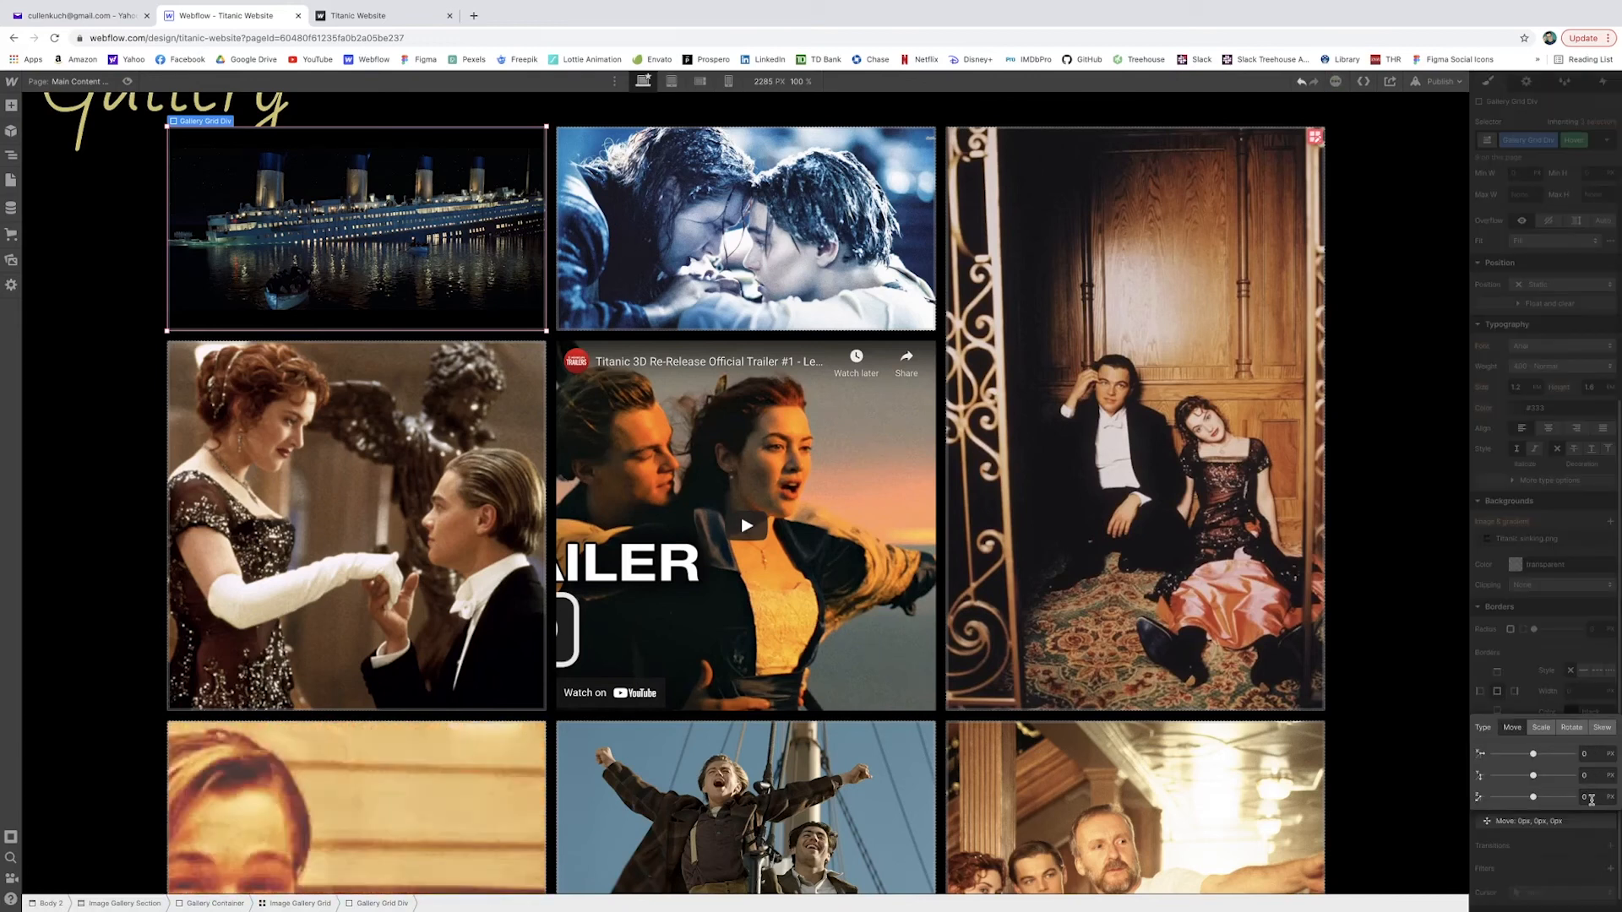
left_click(1546, 730)
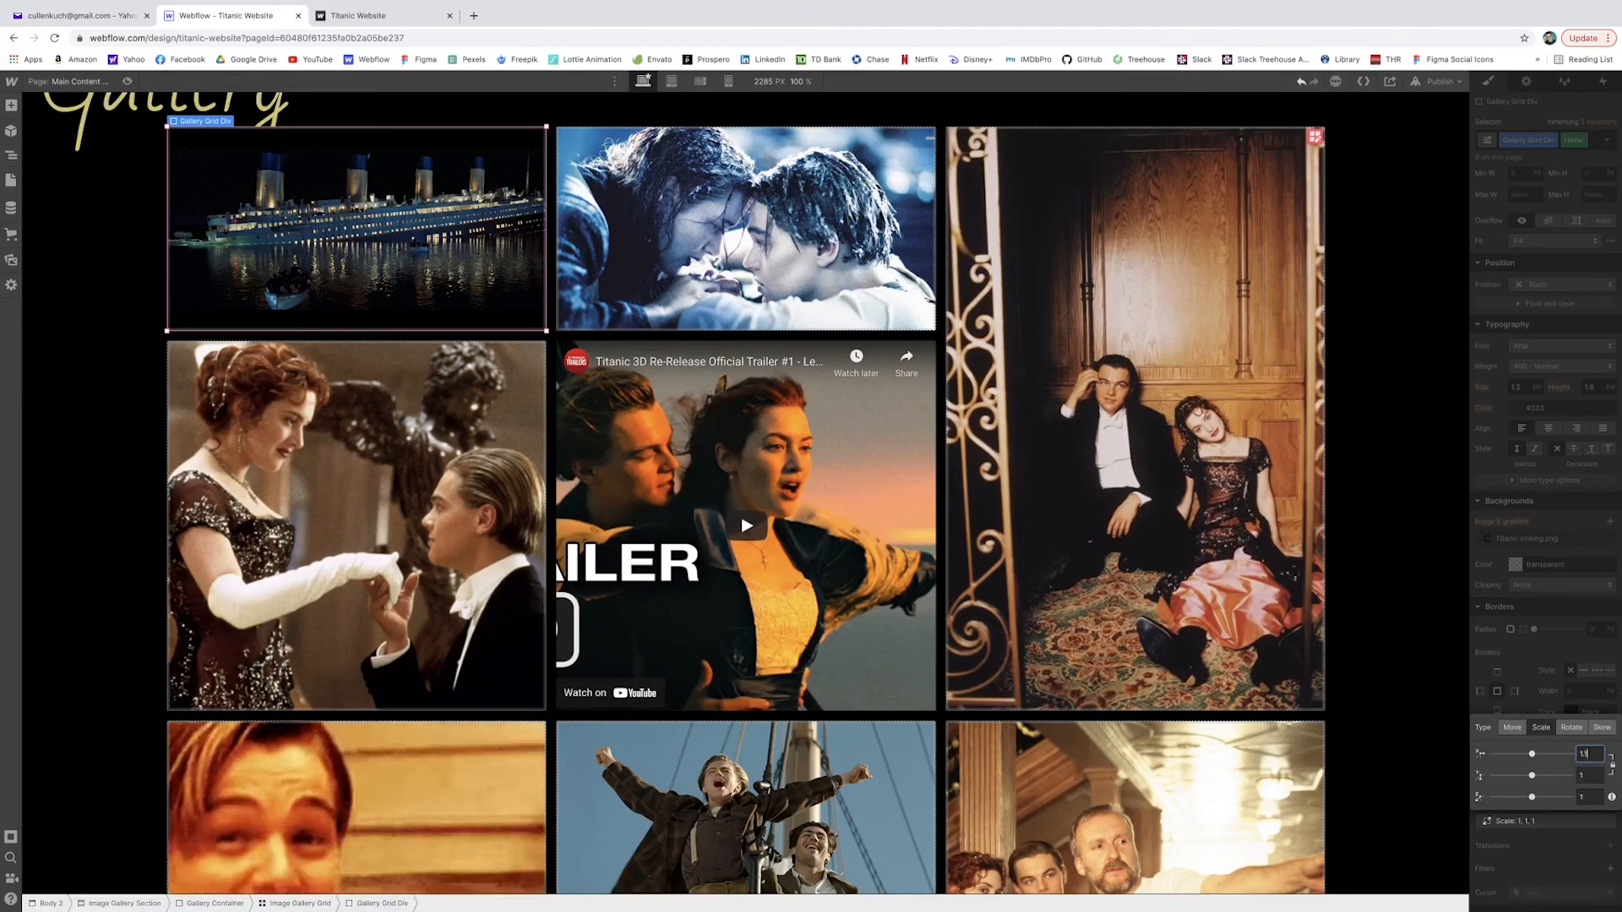
key("Return")
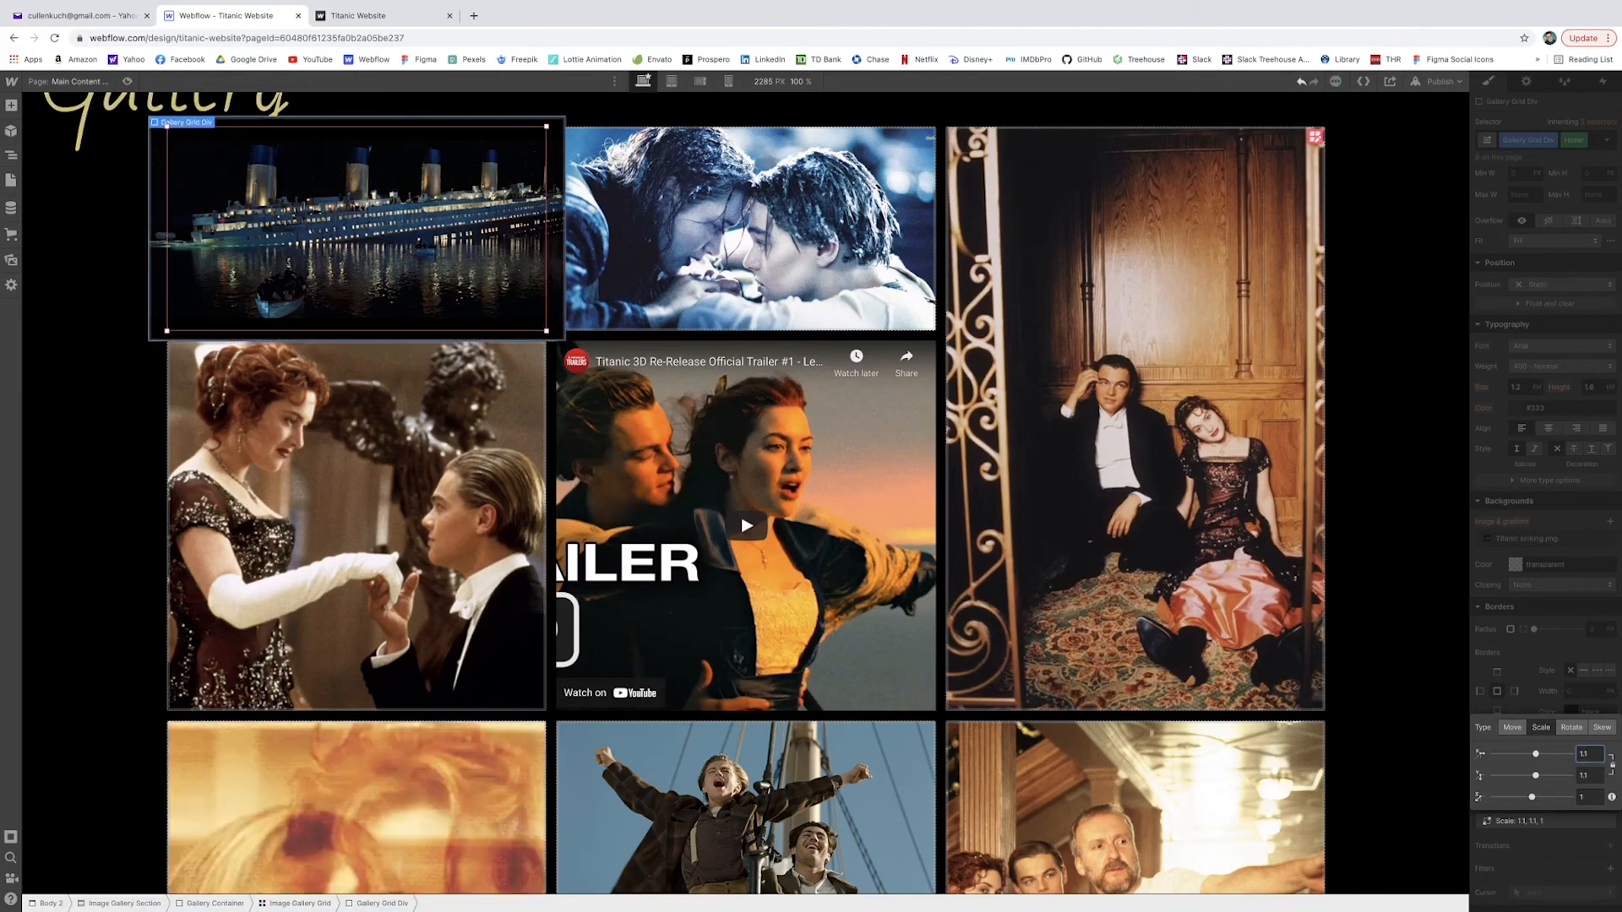
left_click(1555, 656)
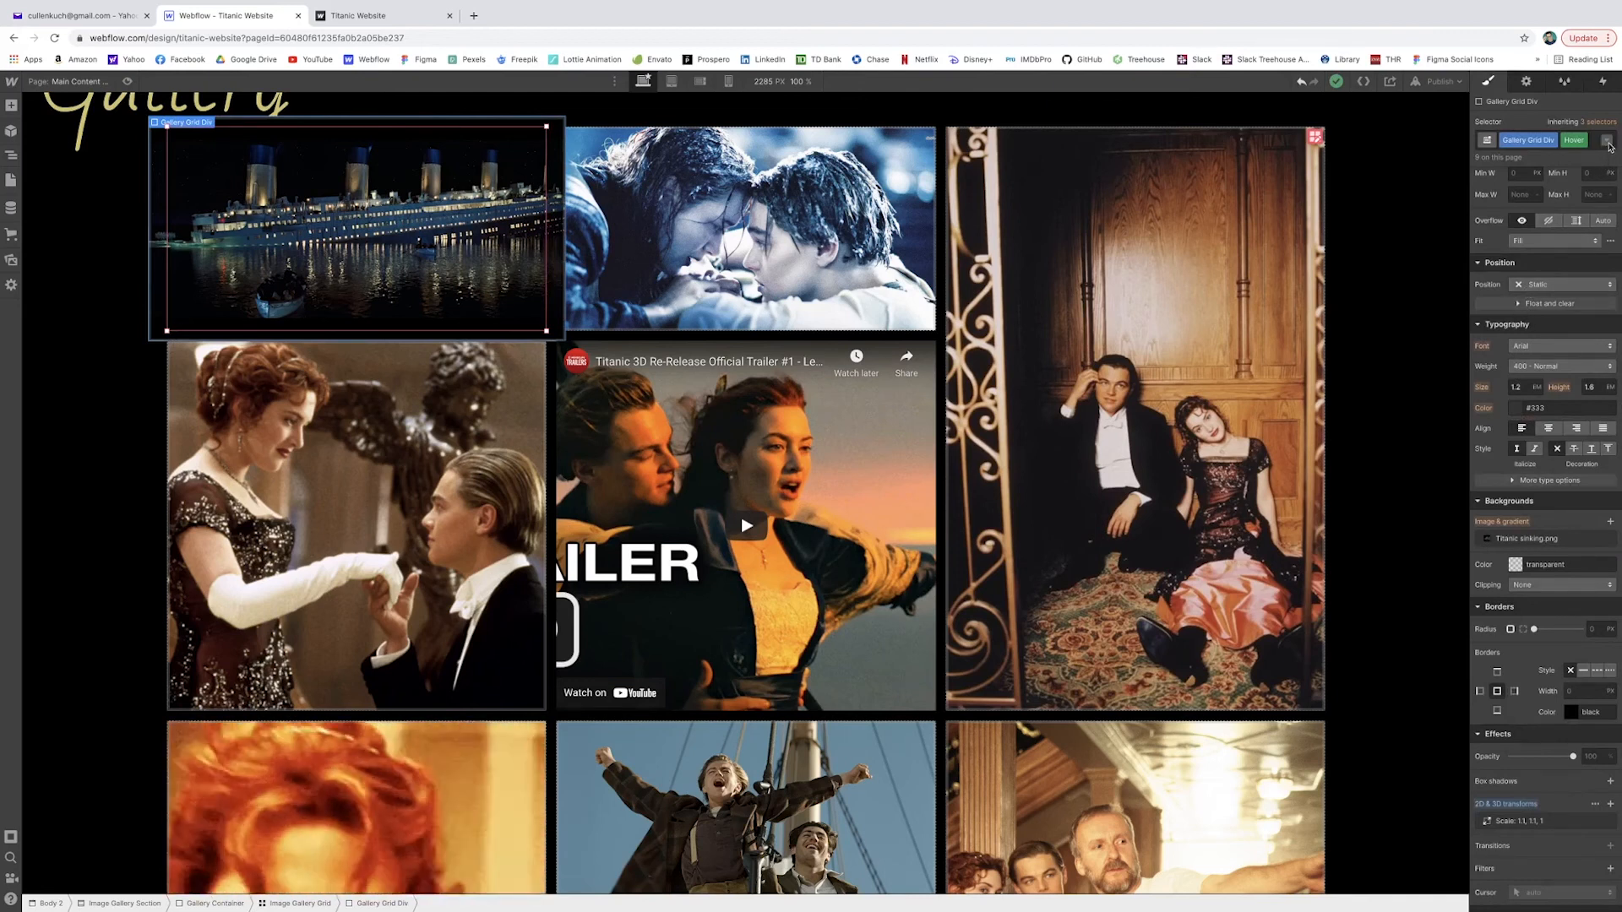
Return Gallery Grid Div to its normal state, add a 300 ms All Properties transition with ease easing, and check the hover effect on the grid
left_click(1607, 142)
left_click(1530, 184)
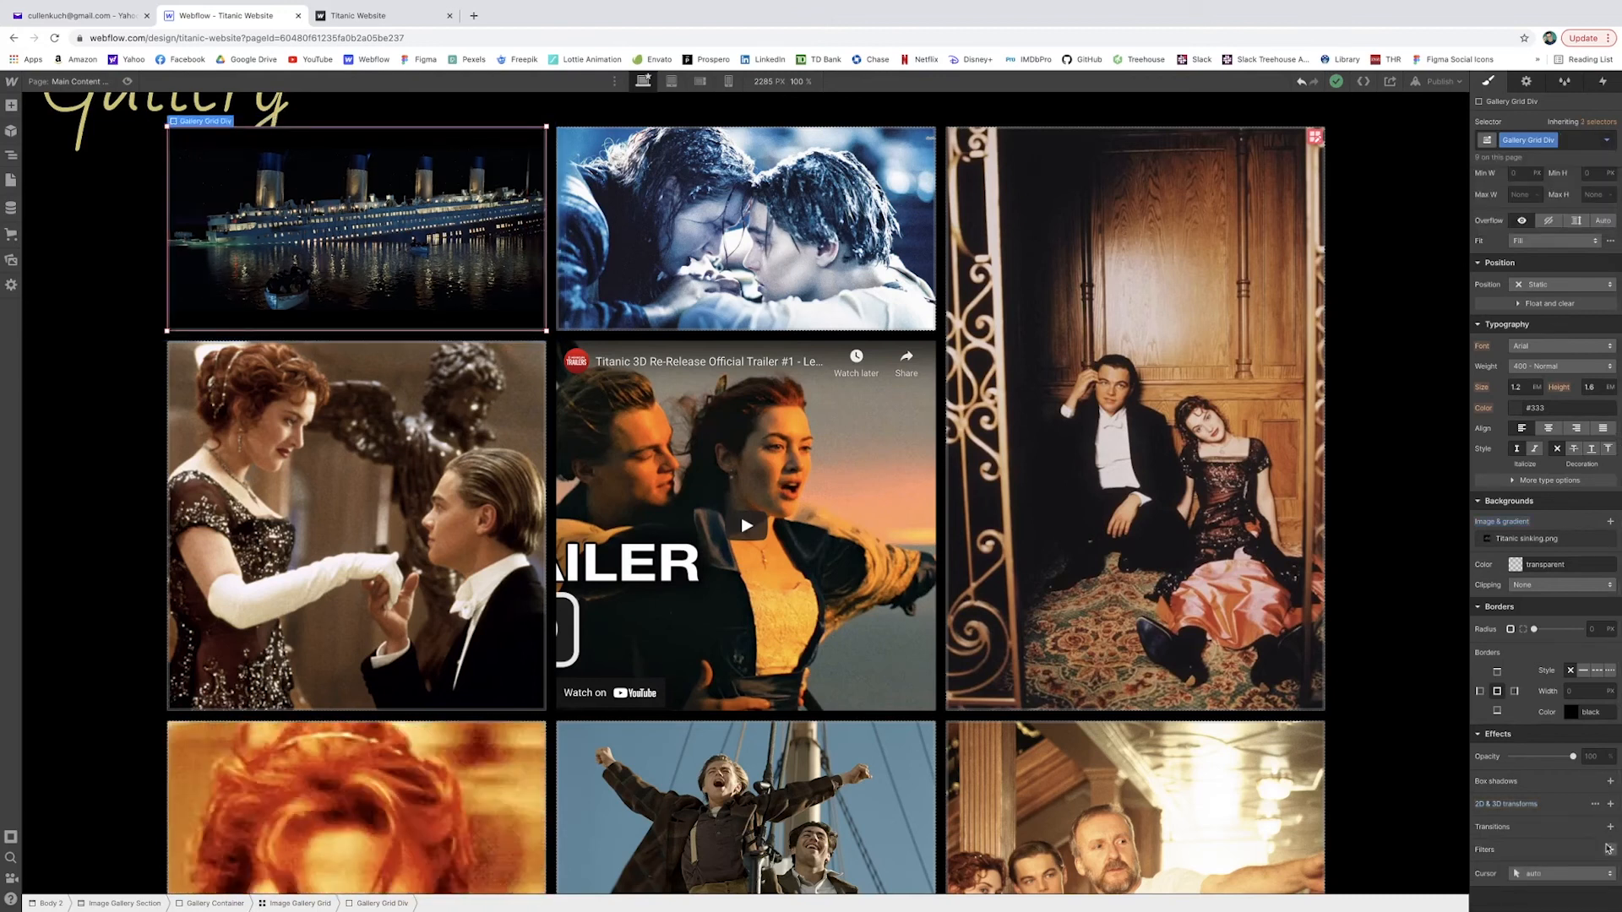
left_click(1609, 828)
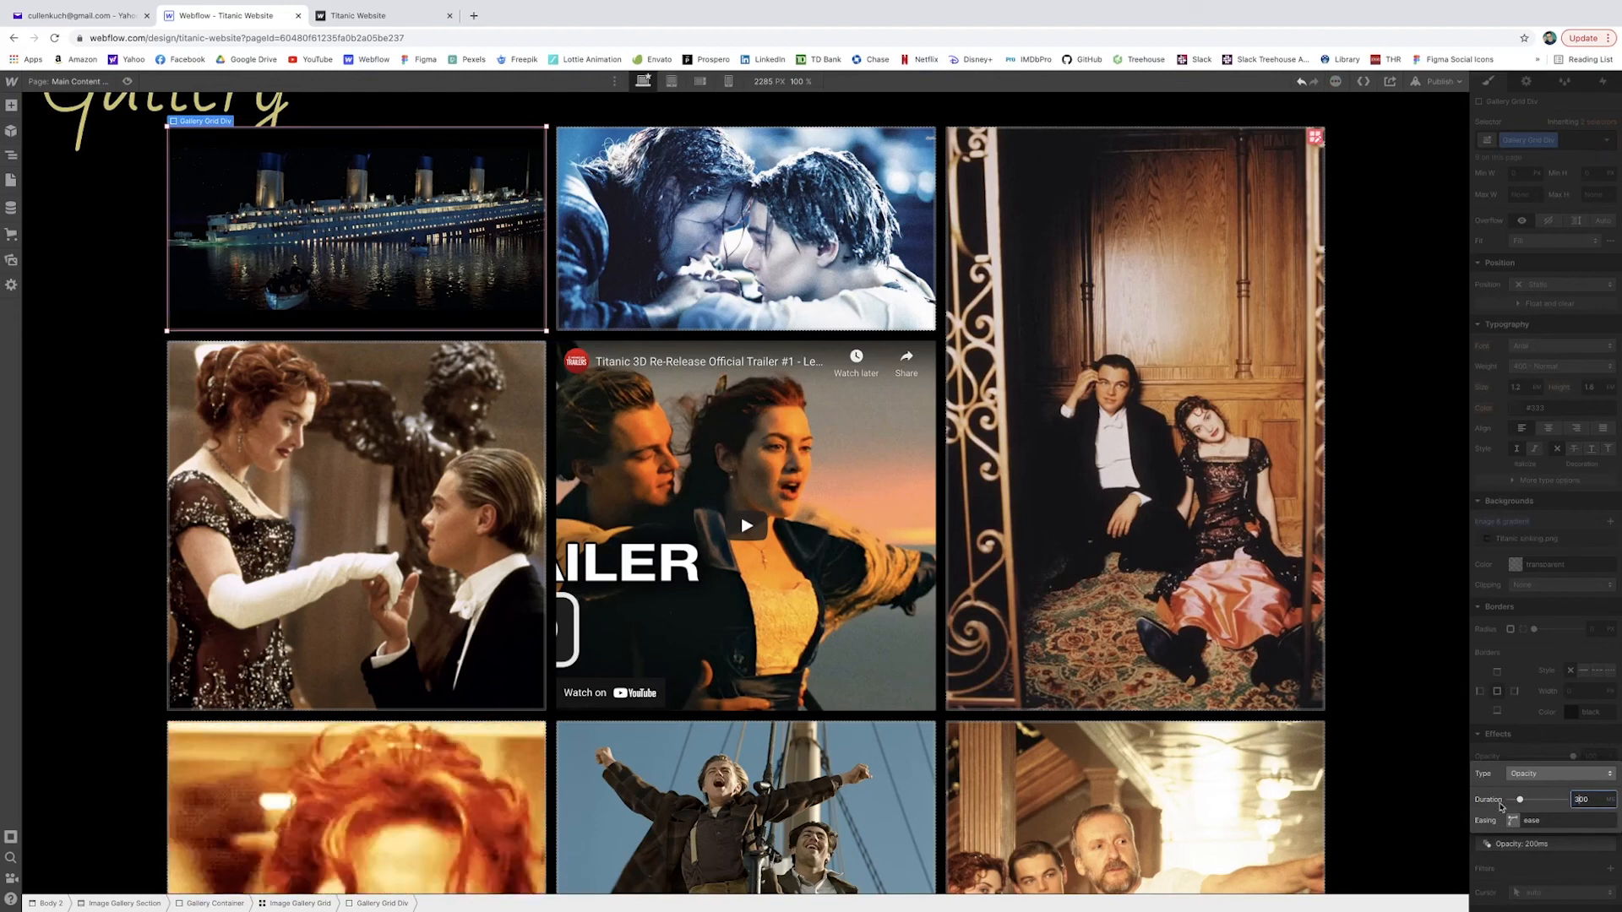
left_click(1564, 776)
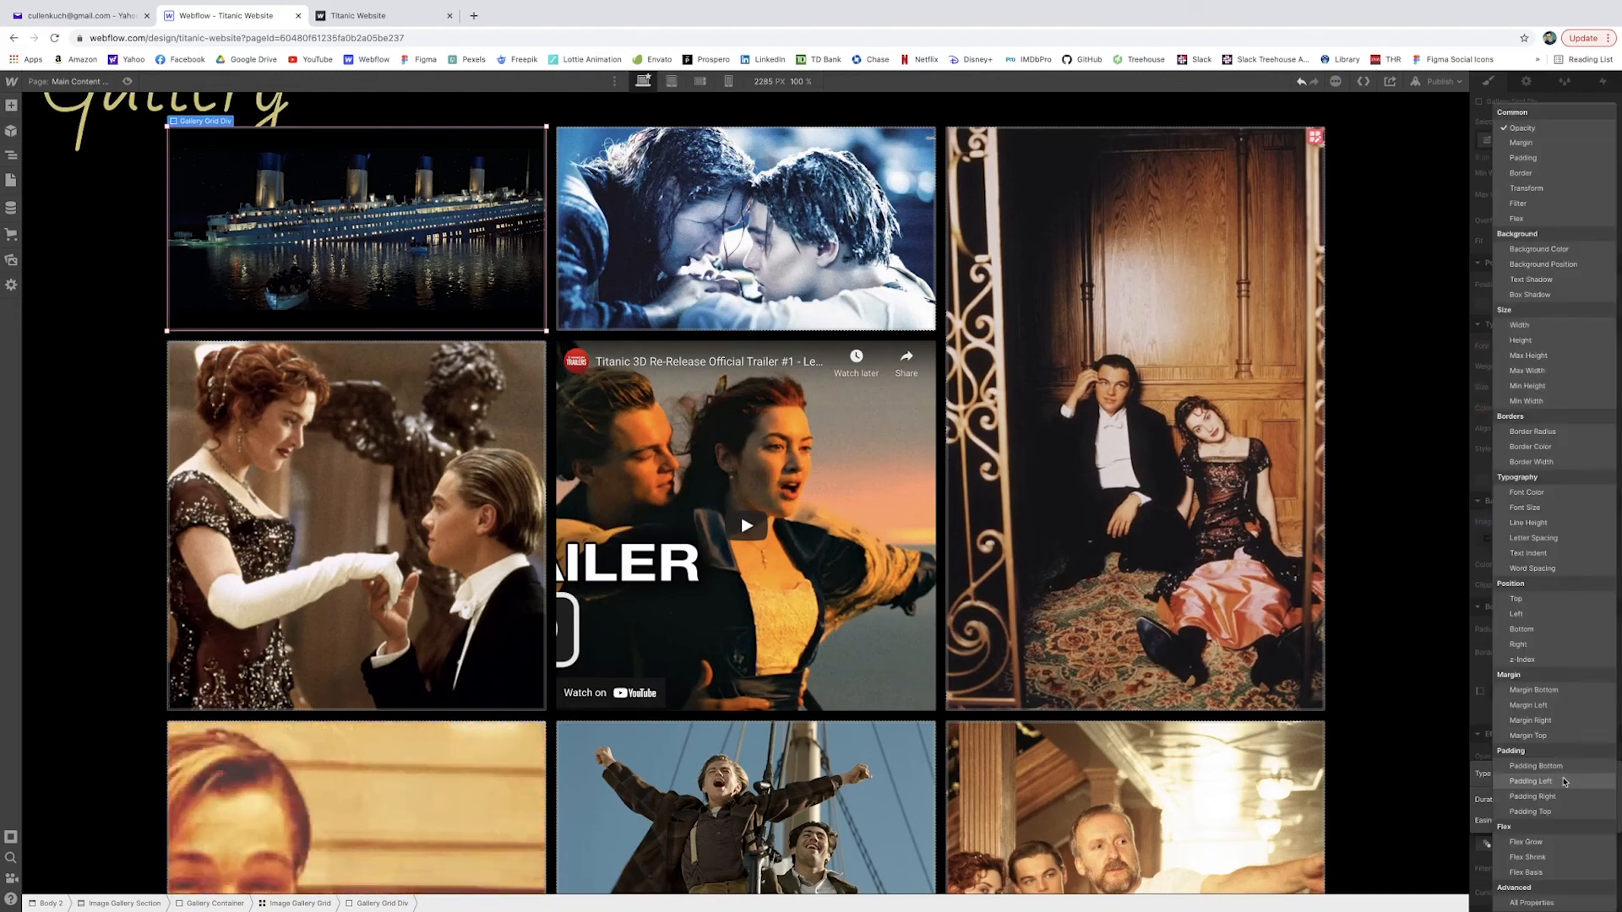
left_click(1542, 902)
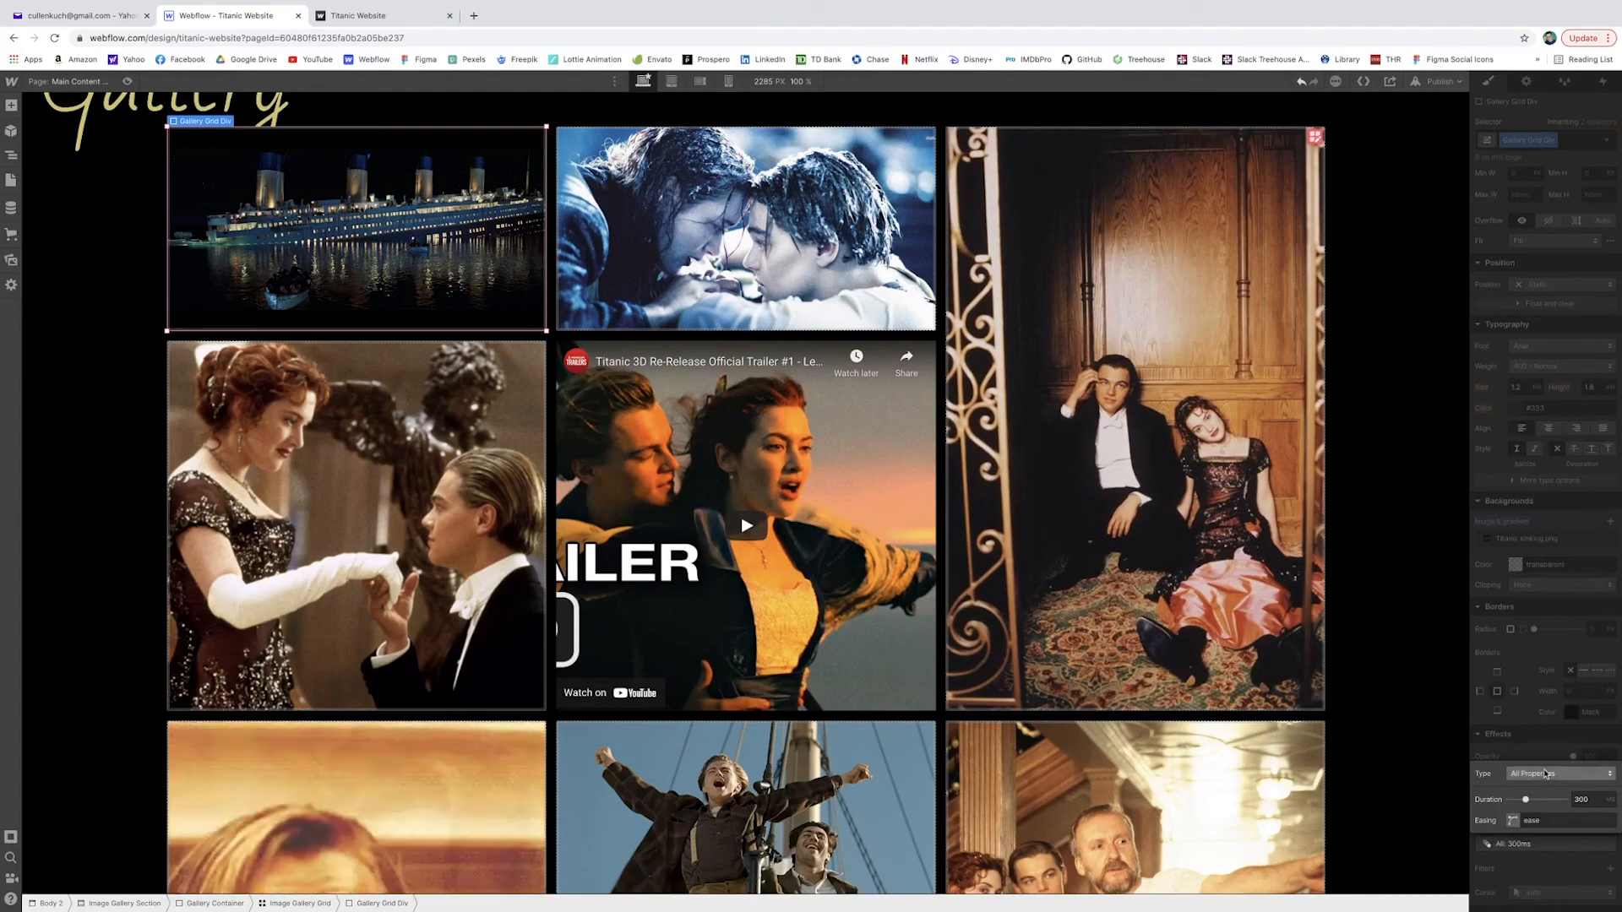
left_click(1542, 754)
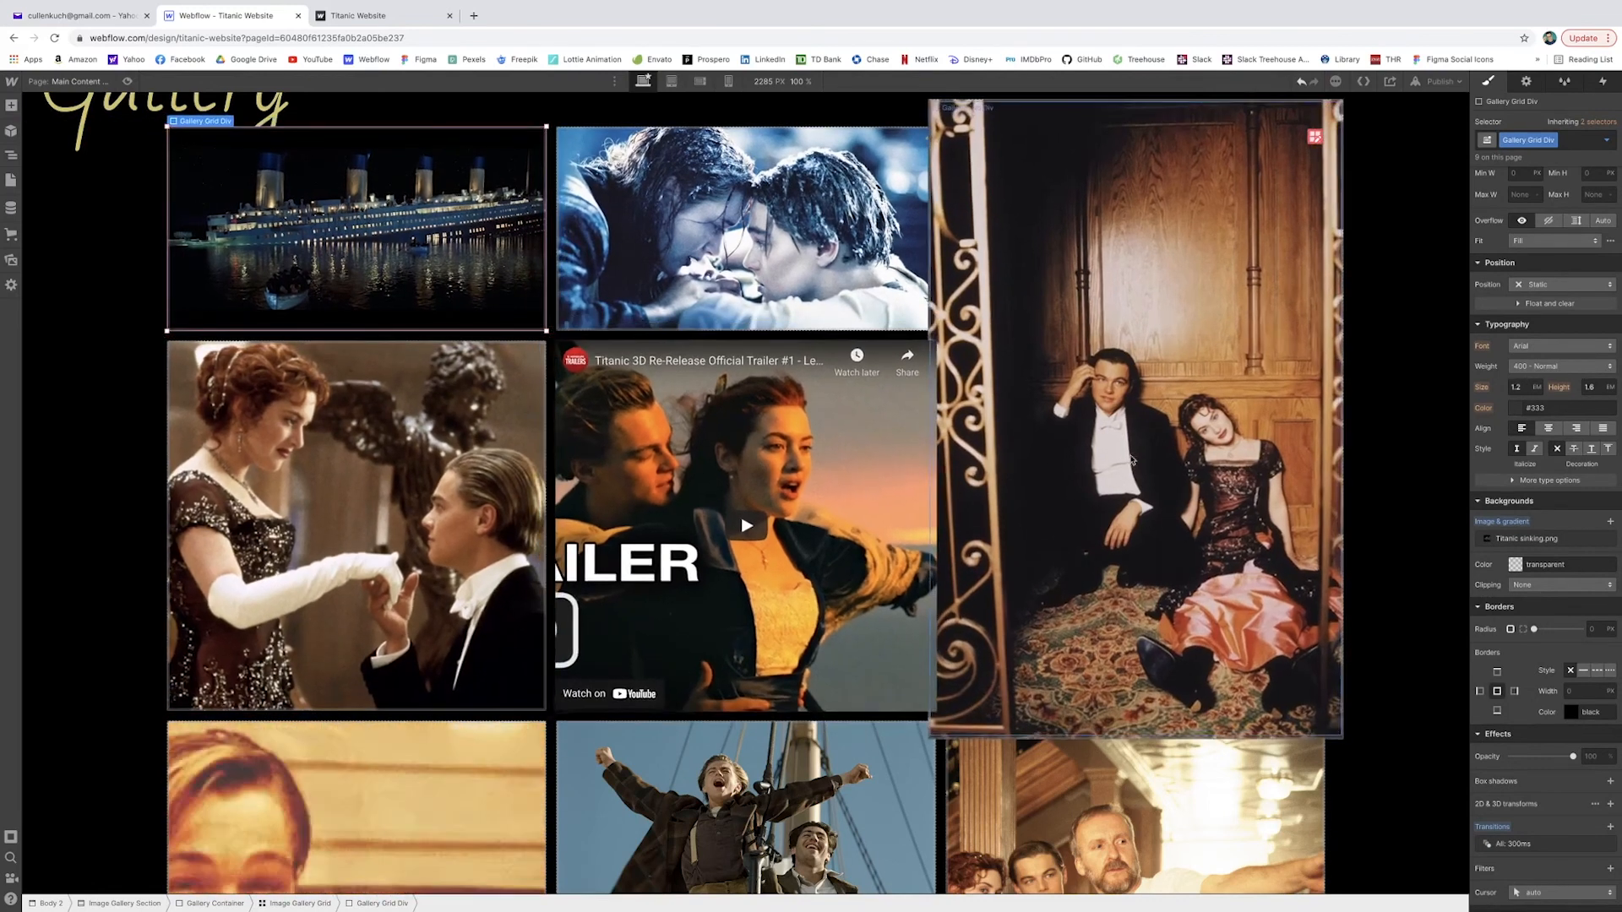
scroll(997, 254, "down", 2)
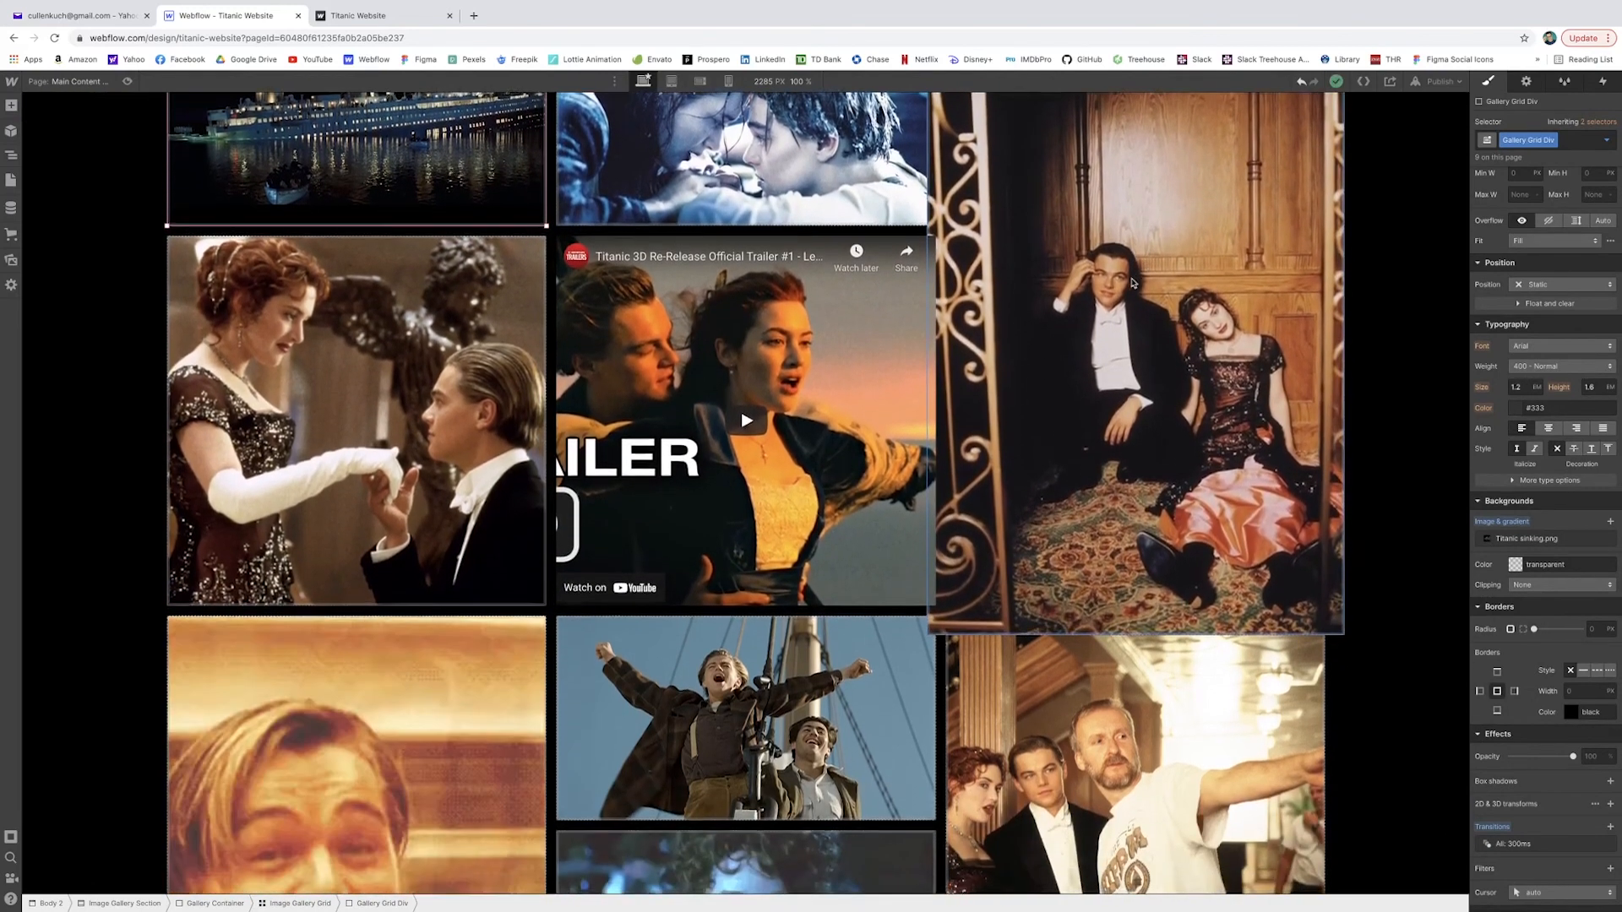
scroll(1132, 284, "down", 3)
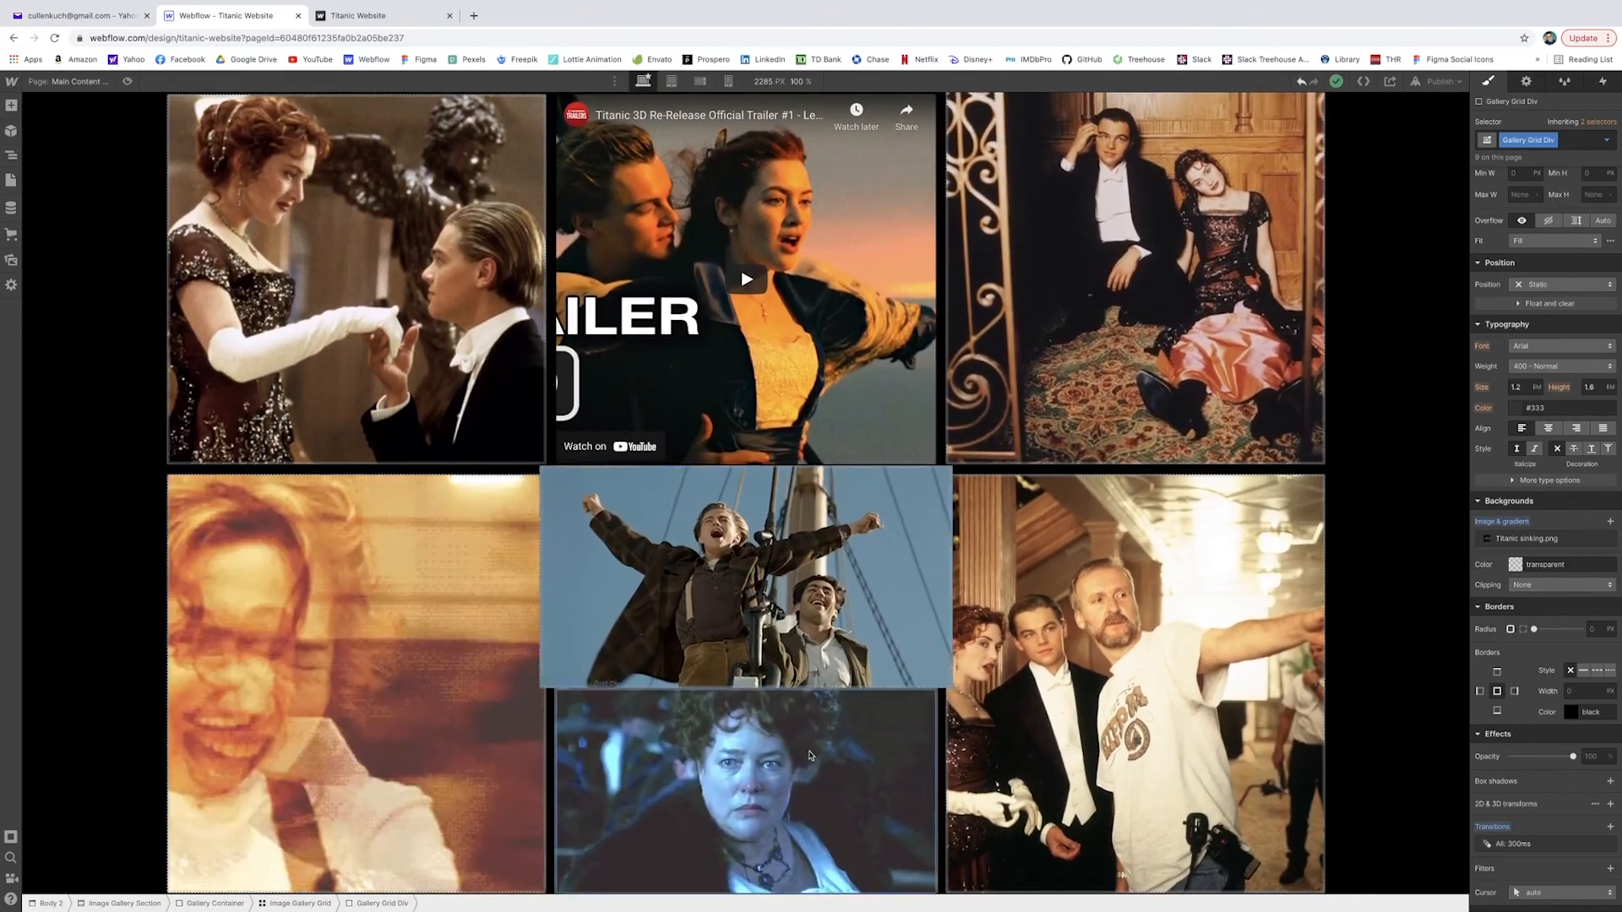